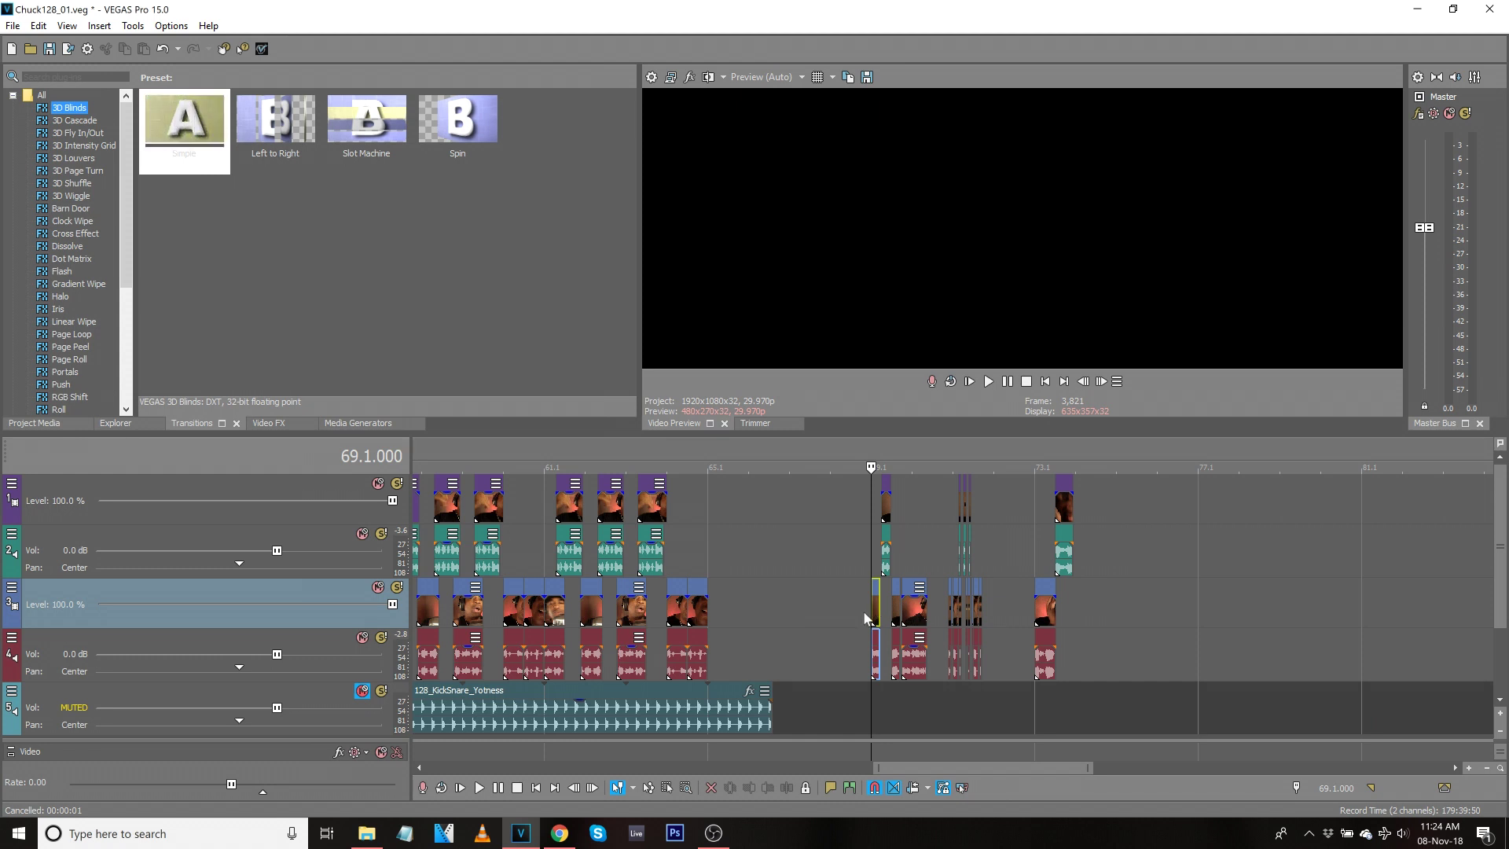
Move the 128_KickSnare_Yotness audio event on track 5 to the start of the timeline at 1.1.000.
{"action": "left_click", "coordinate": [953, 617]}
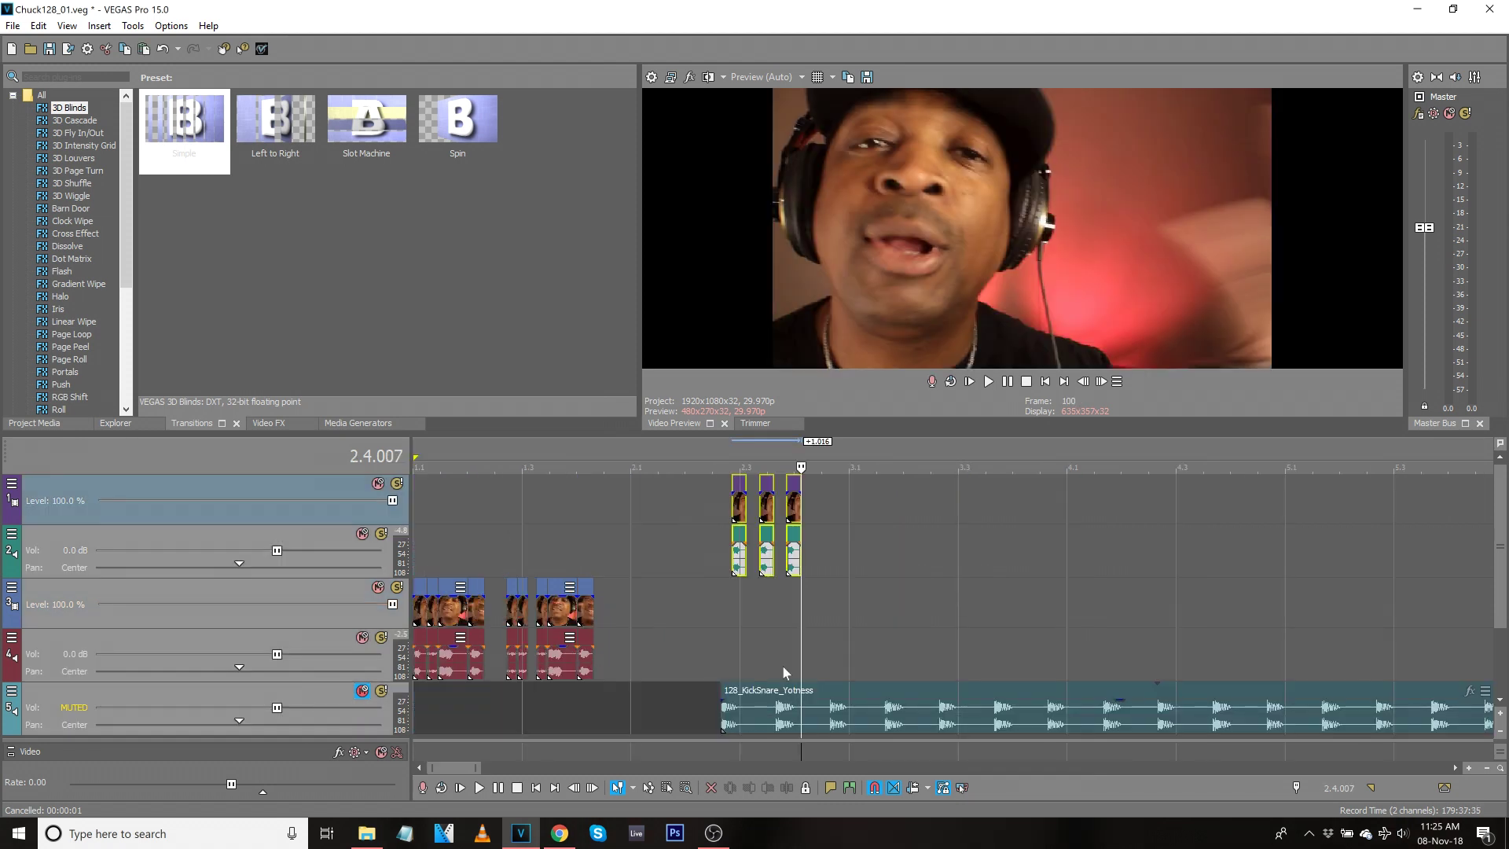
{"action": "left_click", "coordinate": [413, 556]}
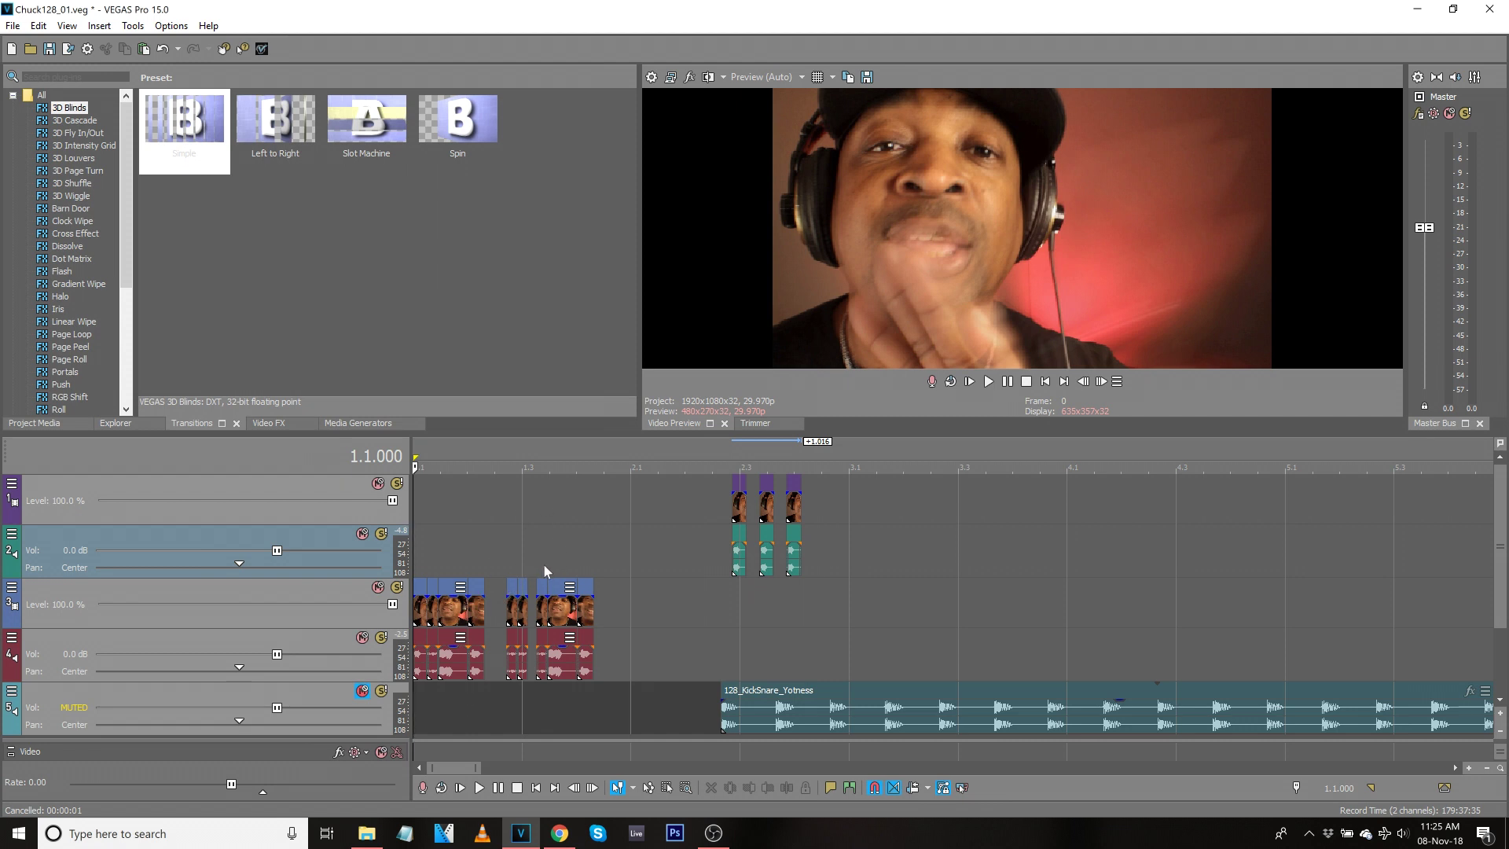
{"action": "left_click_drag", "start_coordinate": [802, 742], "coordinate": [460, 711]}
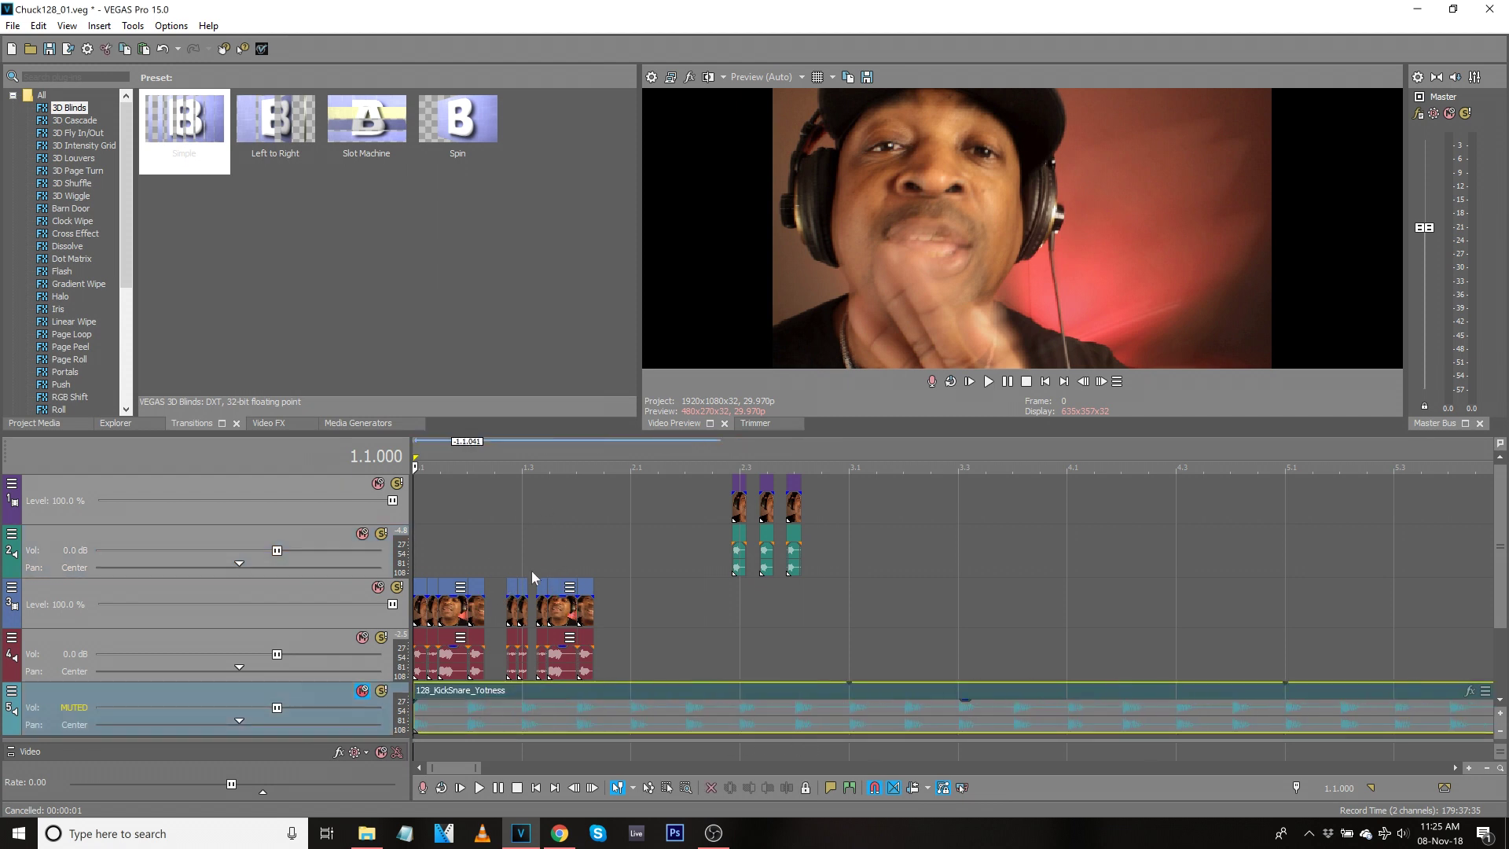
{"action": "scroll", "coordinate": [449, 552], "scroll_direction": "up", "scroll_amount": 3}
{"action": "left_click", "coordinate": [417, 545]}
{"action": "scroll", "coordinate": [417, 546], "scroll_direction": "down", "scroll_amount": 2}
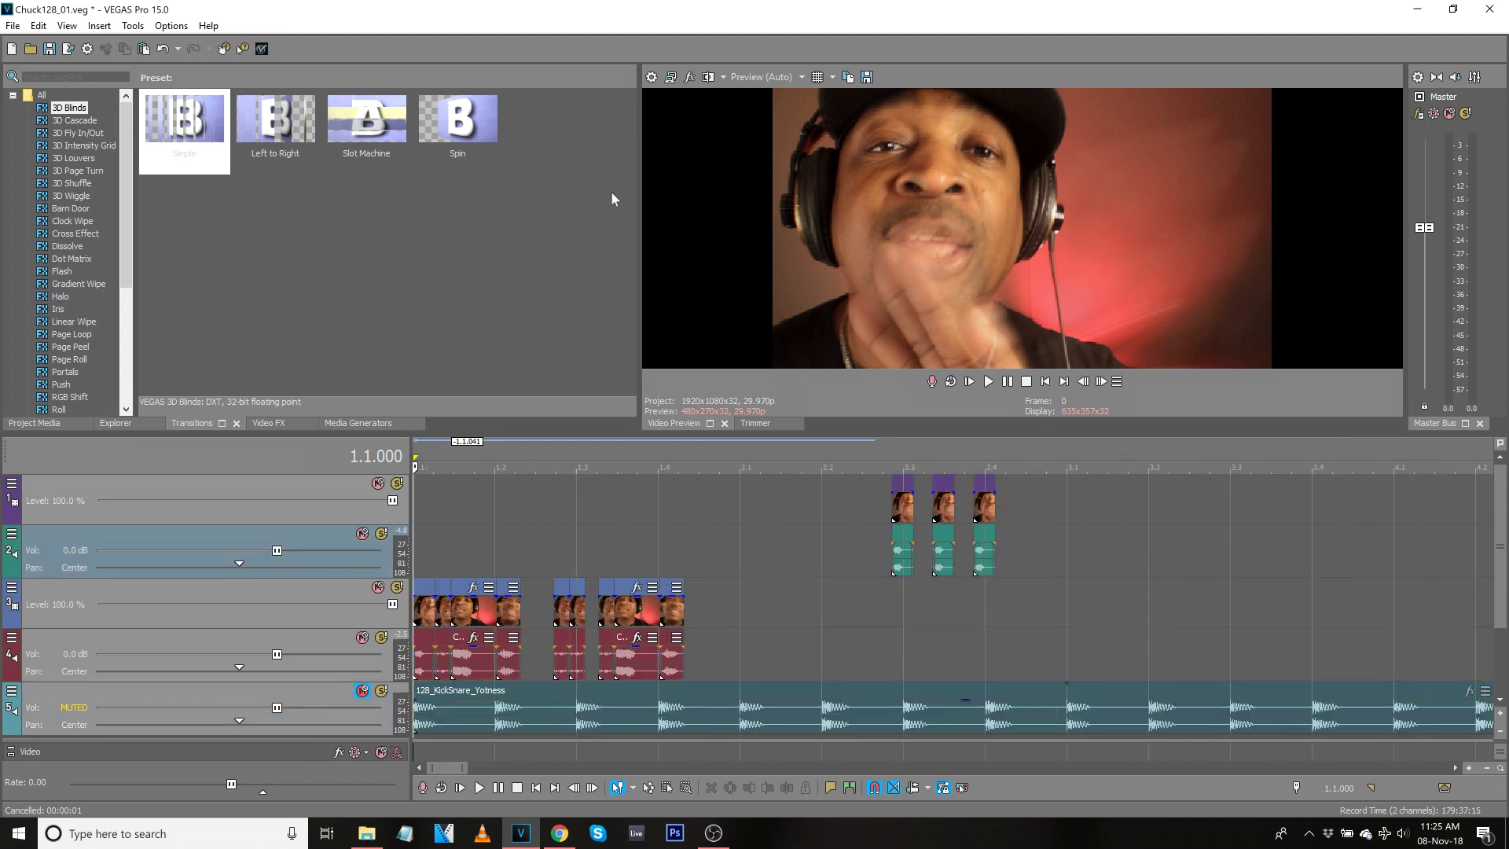
Review the beats-per-minute setting in the project's ruler properties and close them without changes.
{"action": "left_click", "coordinate": [651, 77]}
{"action": "left_click", "coordinate": [672, 125]}
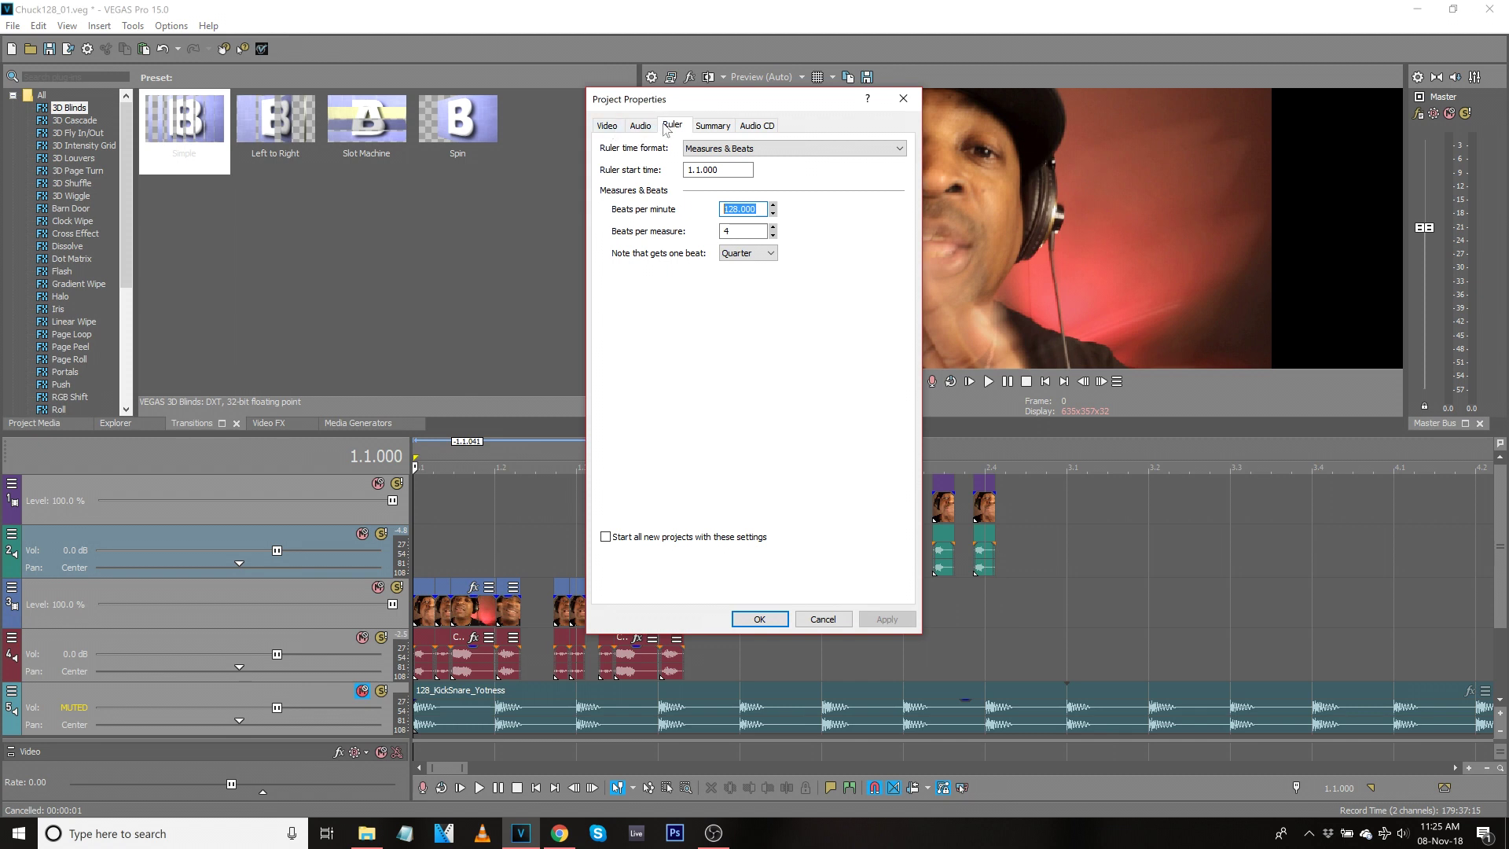
{"action": "left_click", "coordinate": [915, 105]}
Switch the timeline ruler format to Time & Frames and back to Measures & Beats.
{"action": "right_click", "coordinate": [470, 472]}
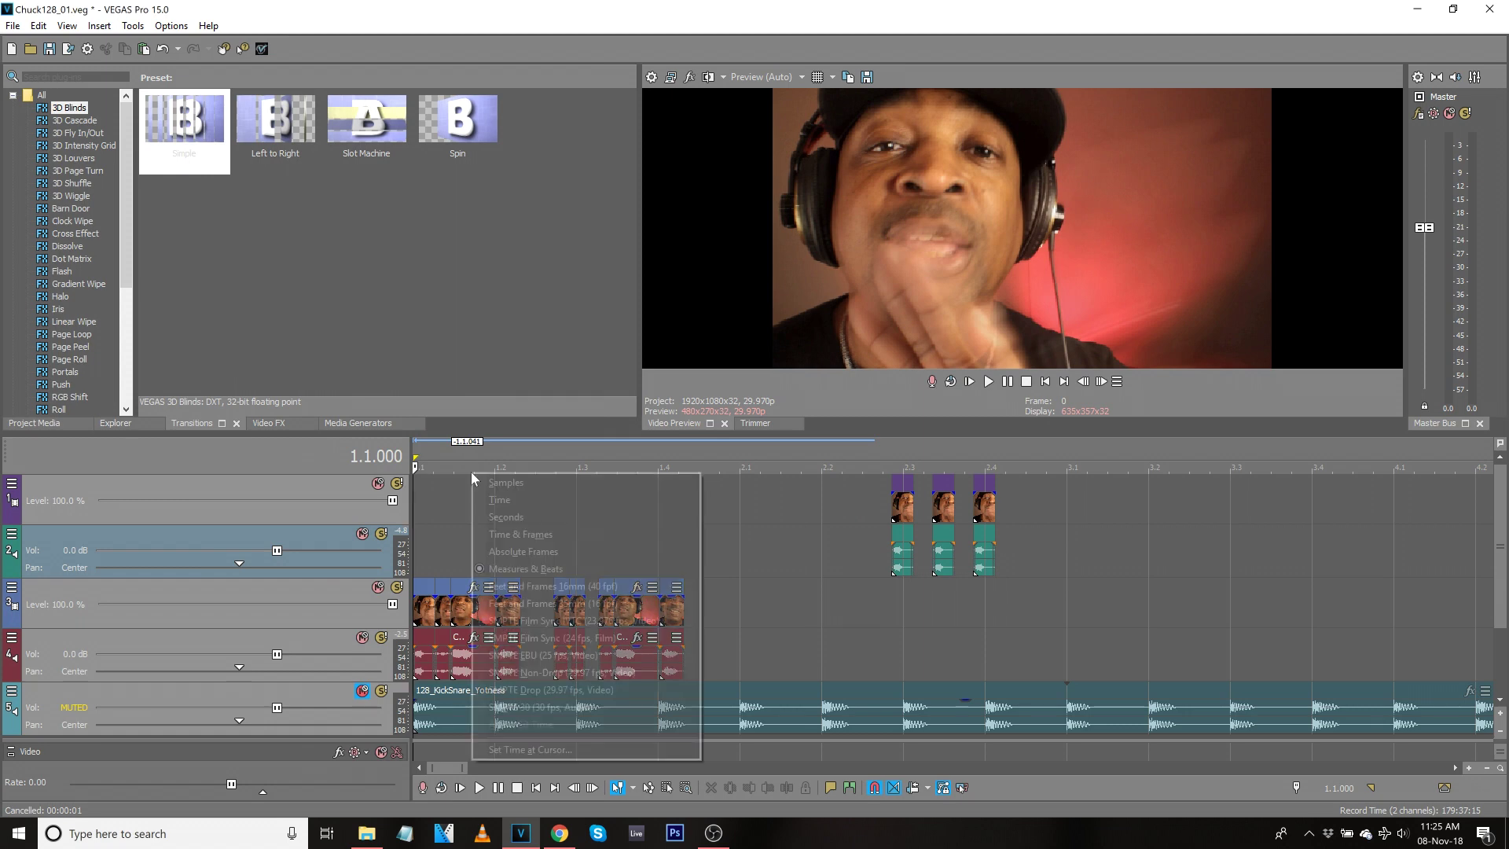
{"action": "left_click", "coordinate": [506, 537]}
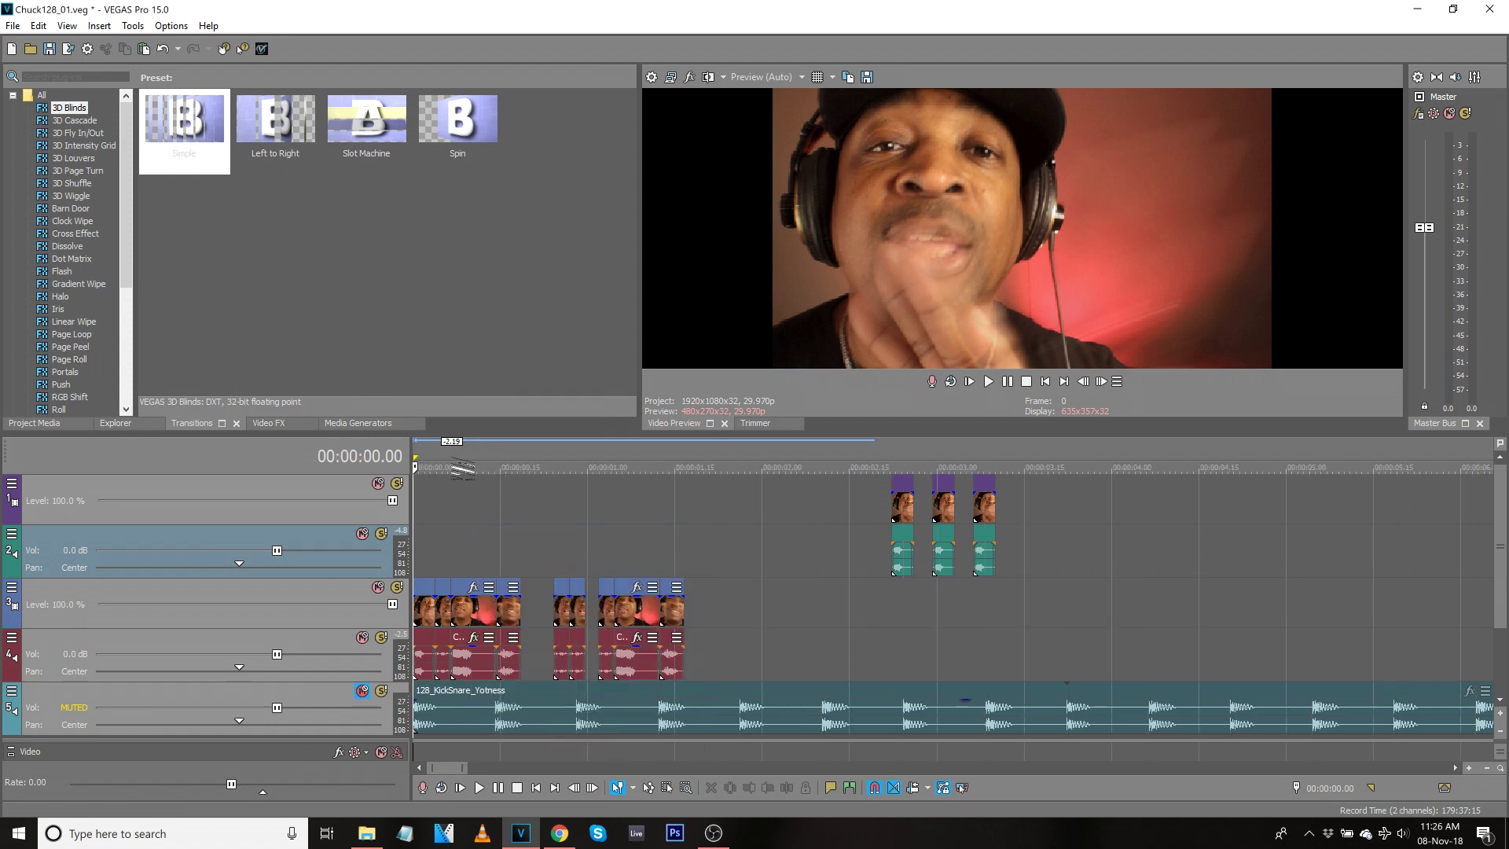
{"action": "right_click", "coordinate": [511, 472]}
{"action": "left_click", "coordinate": [566, 569]}
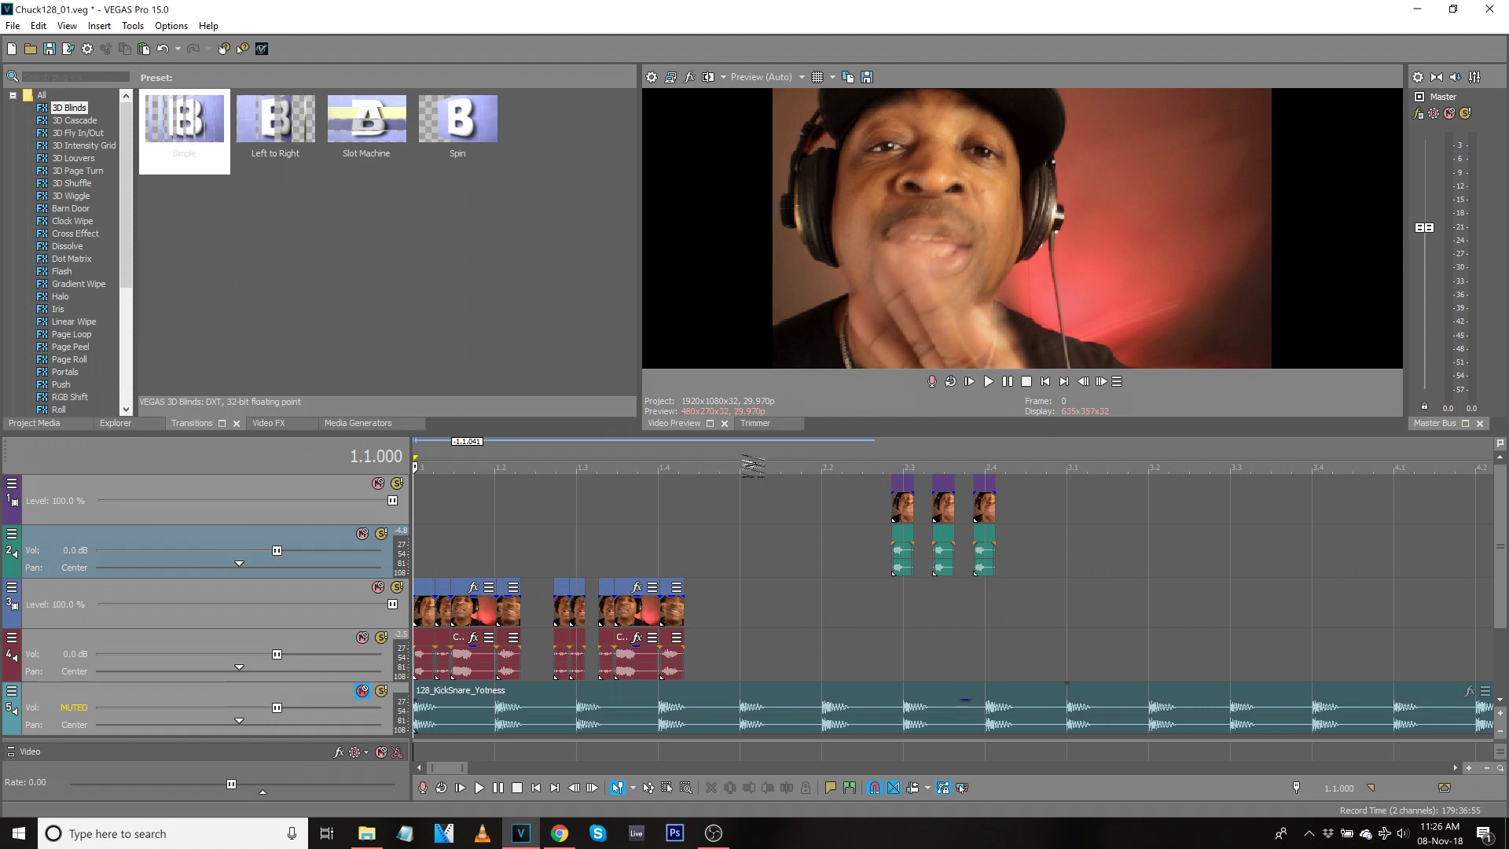
Loop playback over the first measure, from 1.1.000 to 2.1.000, and unmute the 128_KickSnare_Yotness track.
{"action": "left_click_drag", "start_coordinate": [752, 464], "coordinate": [326, 536]}
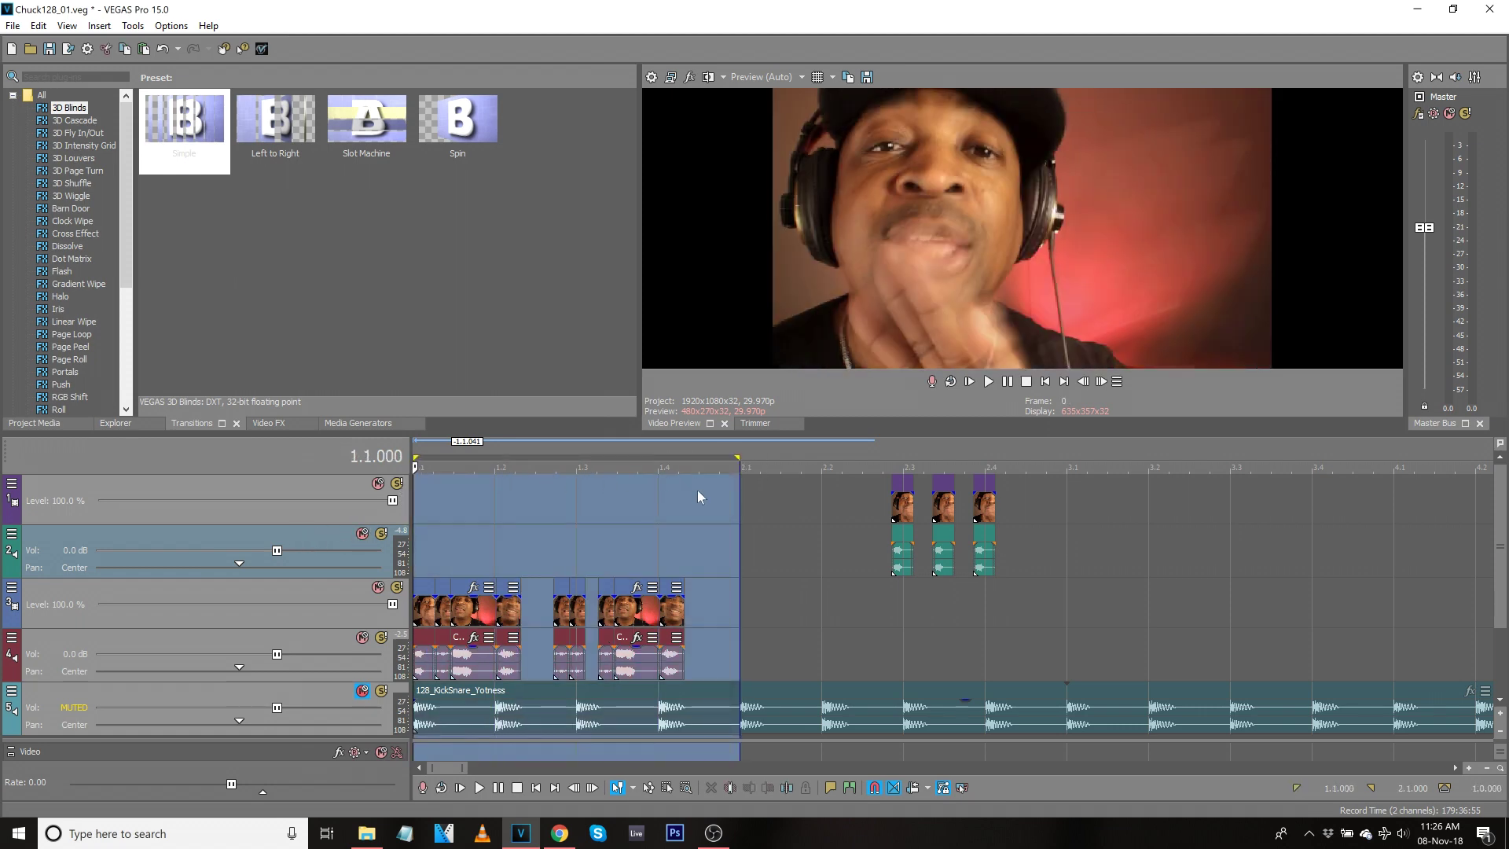
{"action": "left_click", "coordinate": [441, 787]}
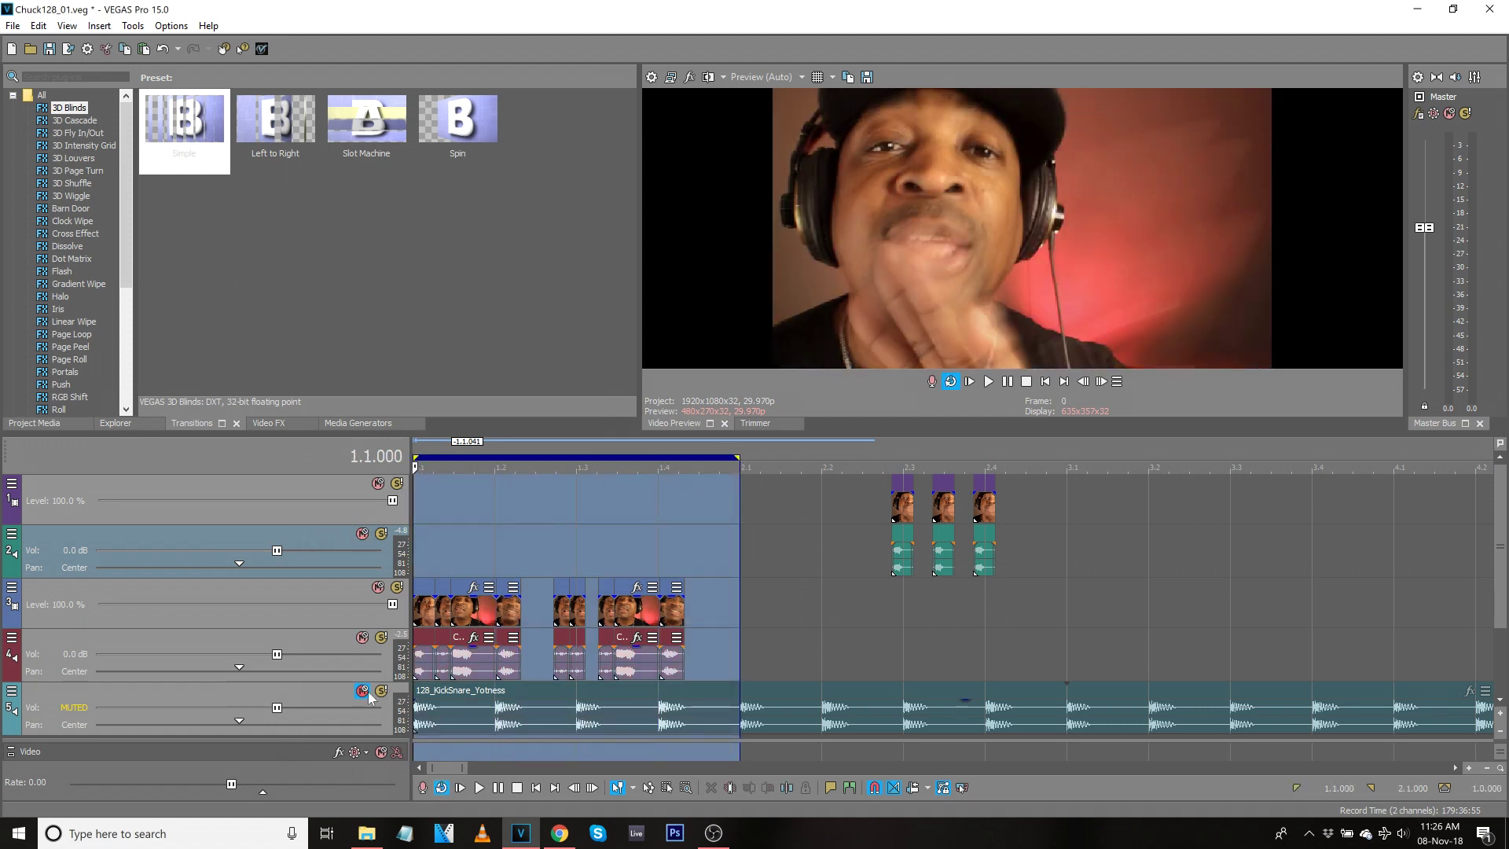
{"action": "left_click", "coordinate": [362, 693]}
{"action": "left_click", "coordinate": [383, 698]}
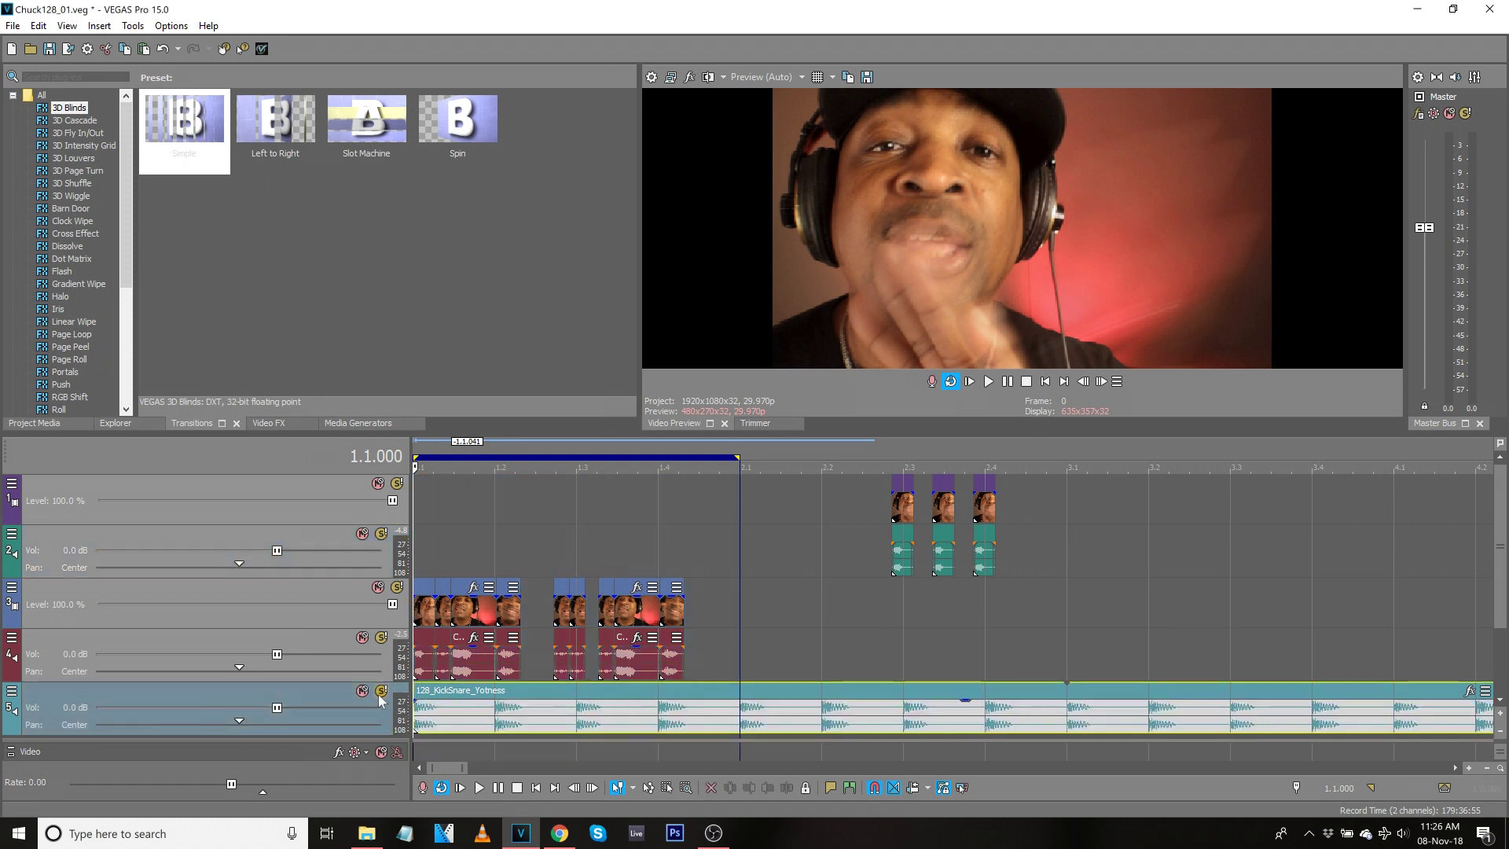
Play the looped measure, soloing and unsoloing the kick and snare track to hear its beat.
{"action": "key", "text": "space"}
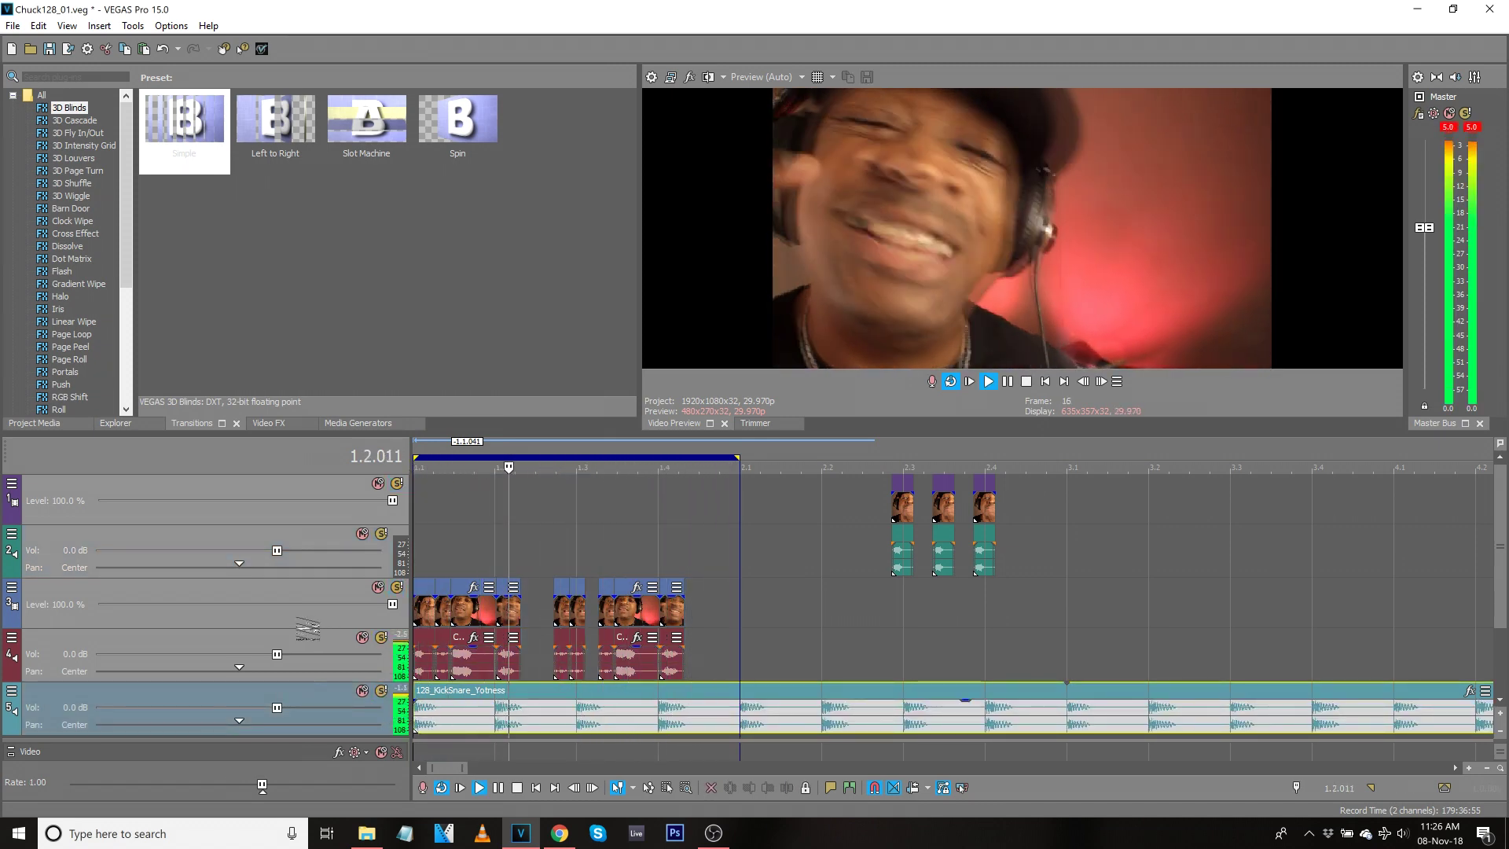
{"action": "left_click", "coordinate": [310, 639]}
{"action": "left_click", "coordinate": [380, 691]}
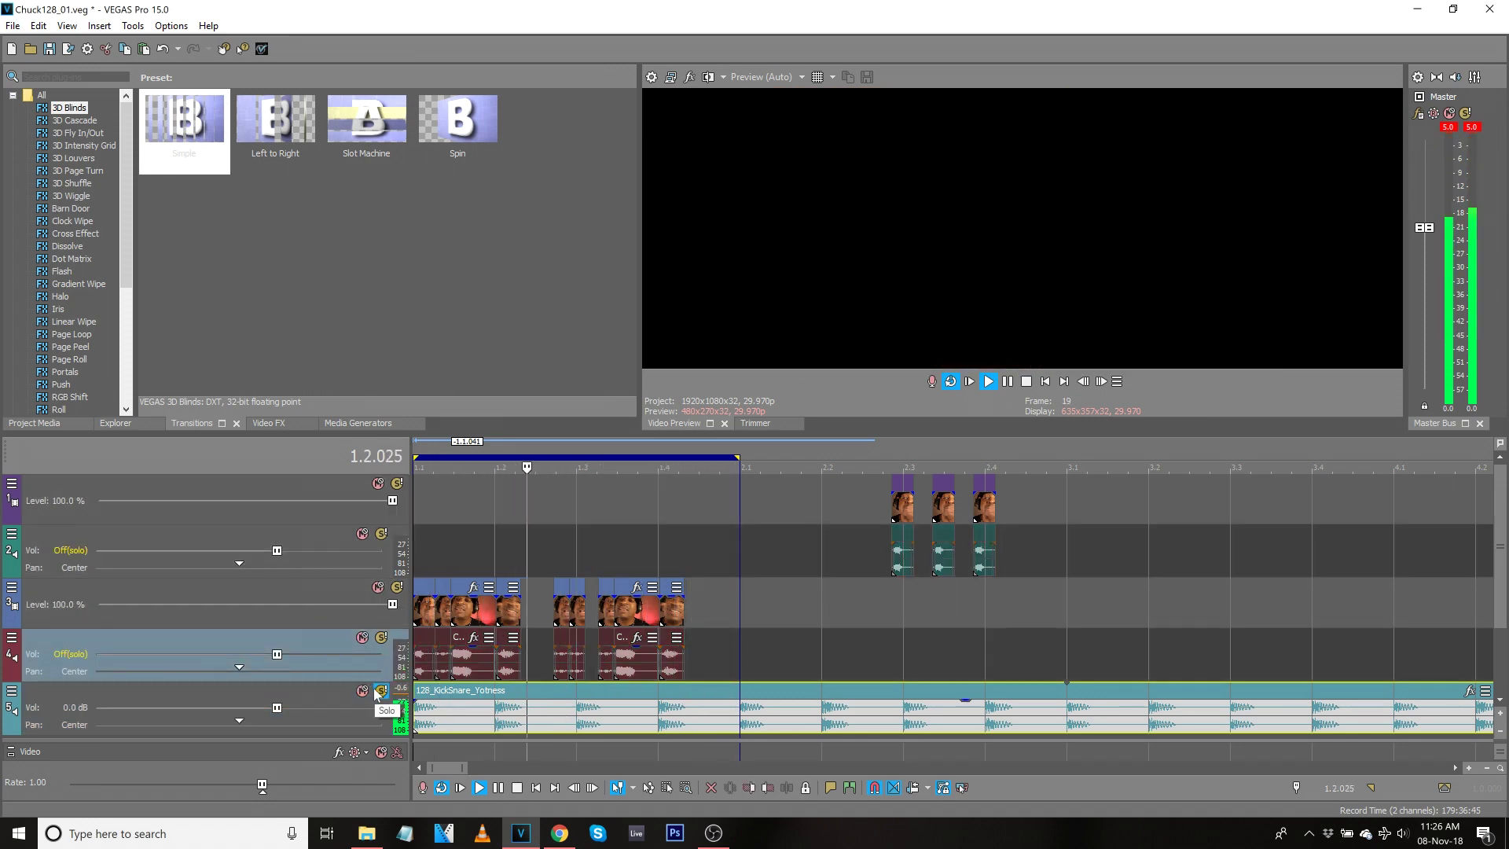
{"action": "left_click", "coordinate": [379, 691]}
{"action": "key", "text": "space"}
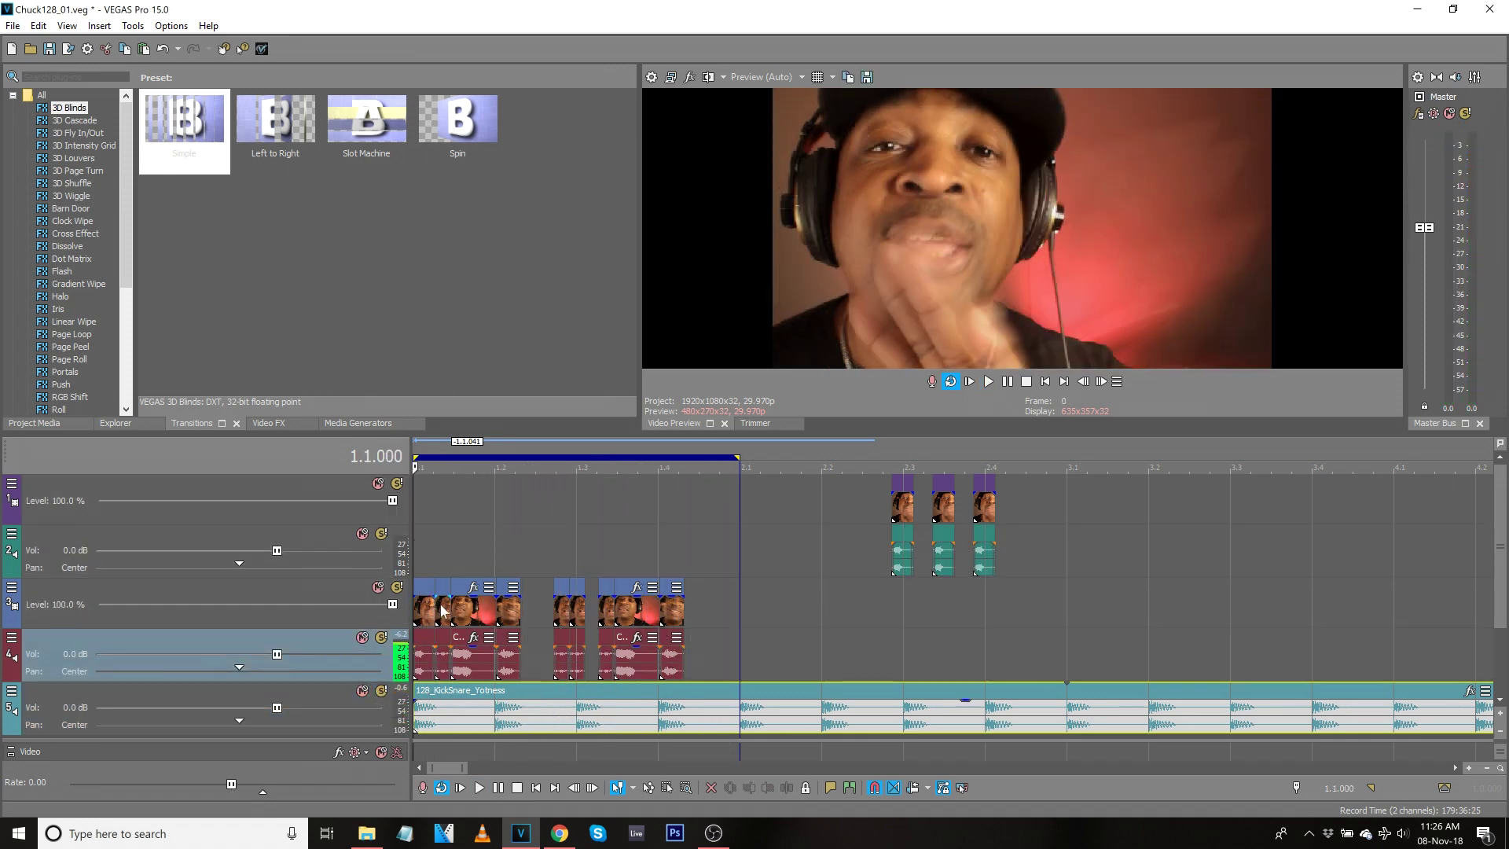
Move every vocal clip after the first one in measure 1 on tracks 3 and 4 into measure 2, past the loop.
{"action": "left_click", "coordinate": [441, 609]}
{"action": "left_click", "coordinate": [665, 659], "text": "shift"}
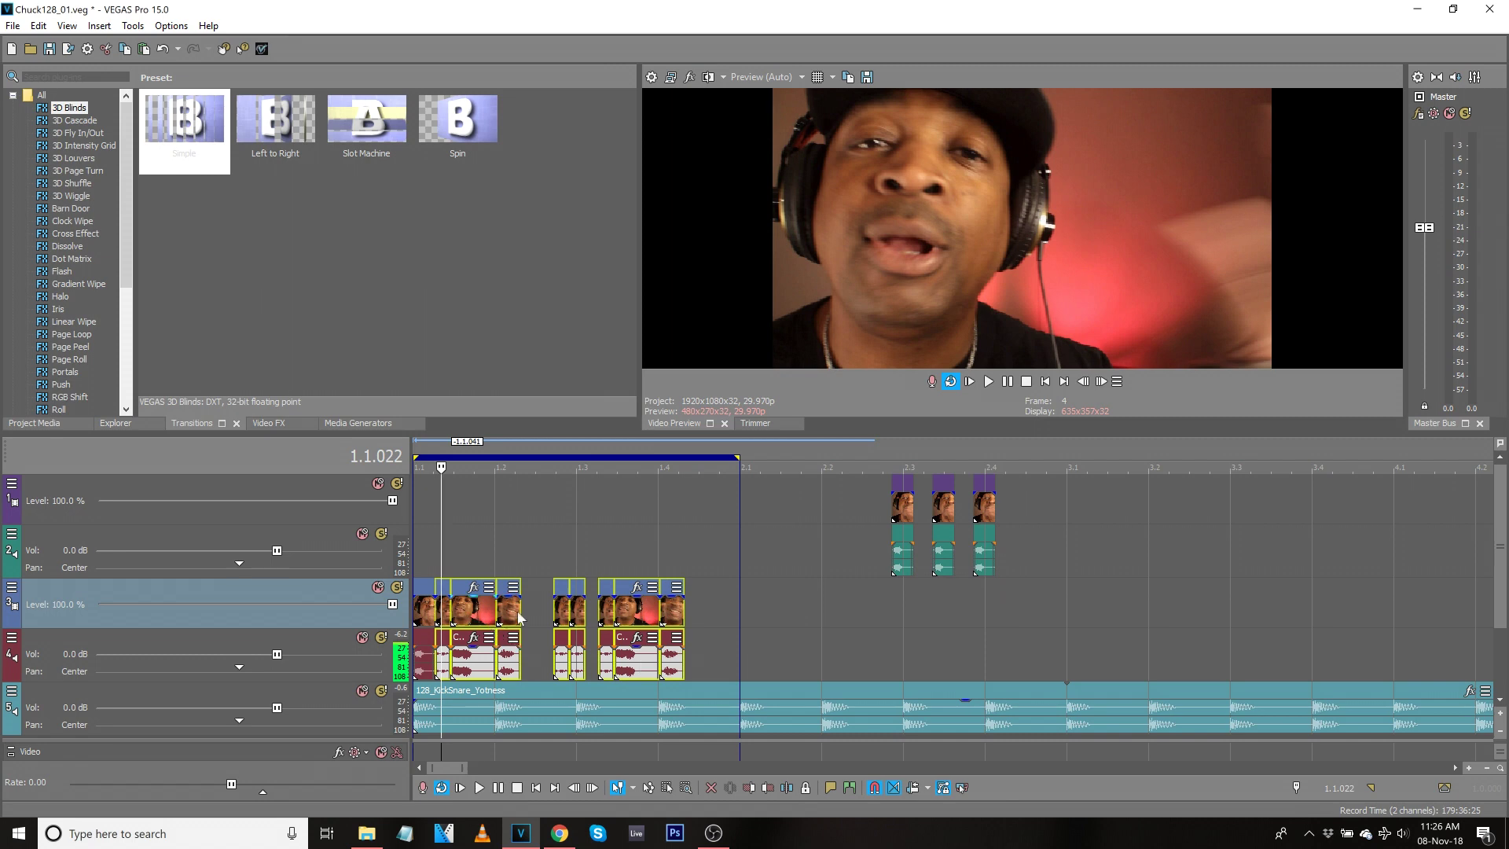
{"action": "left_click_drag", "start_coordinate": [517, 615], "coordinate": [936, 617]}
Turn on Quantize to Frames with the first vocal clip selected.
{"action": "left_click", "coordinate": [423, 626]}
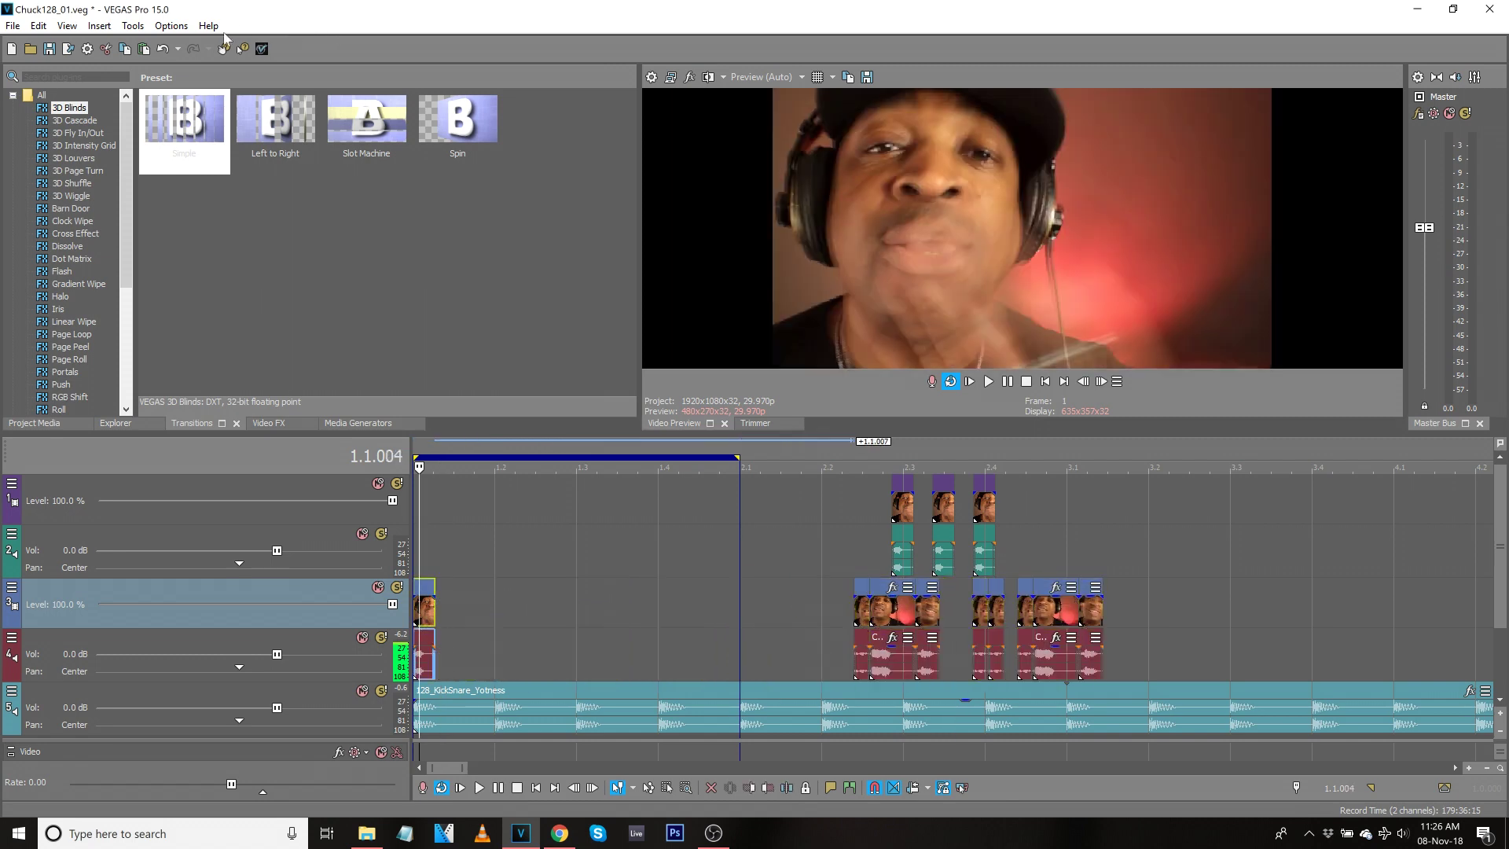
{"action": "left_click", "coordinate": [181, 27]}
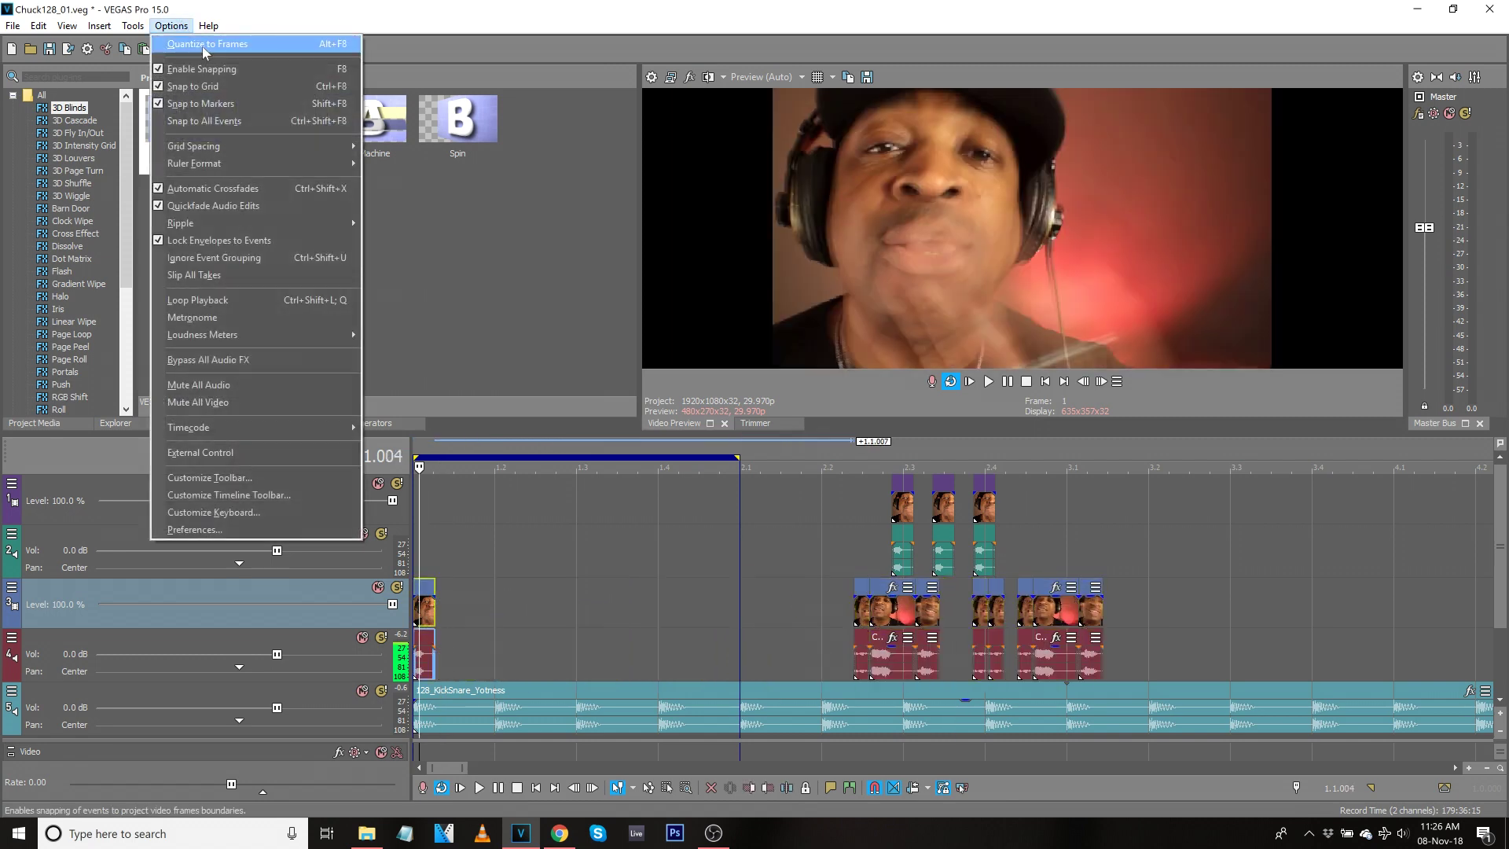
{"action": "left_click", "coordinate": [202, 45]}
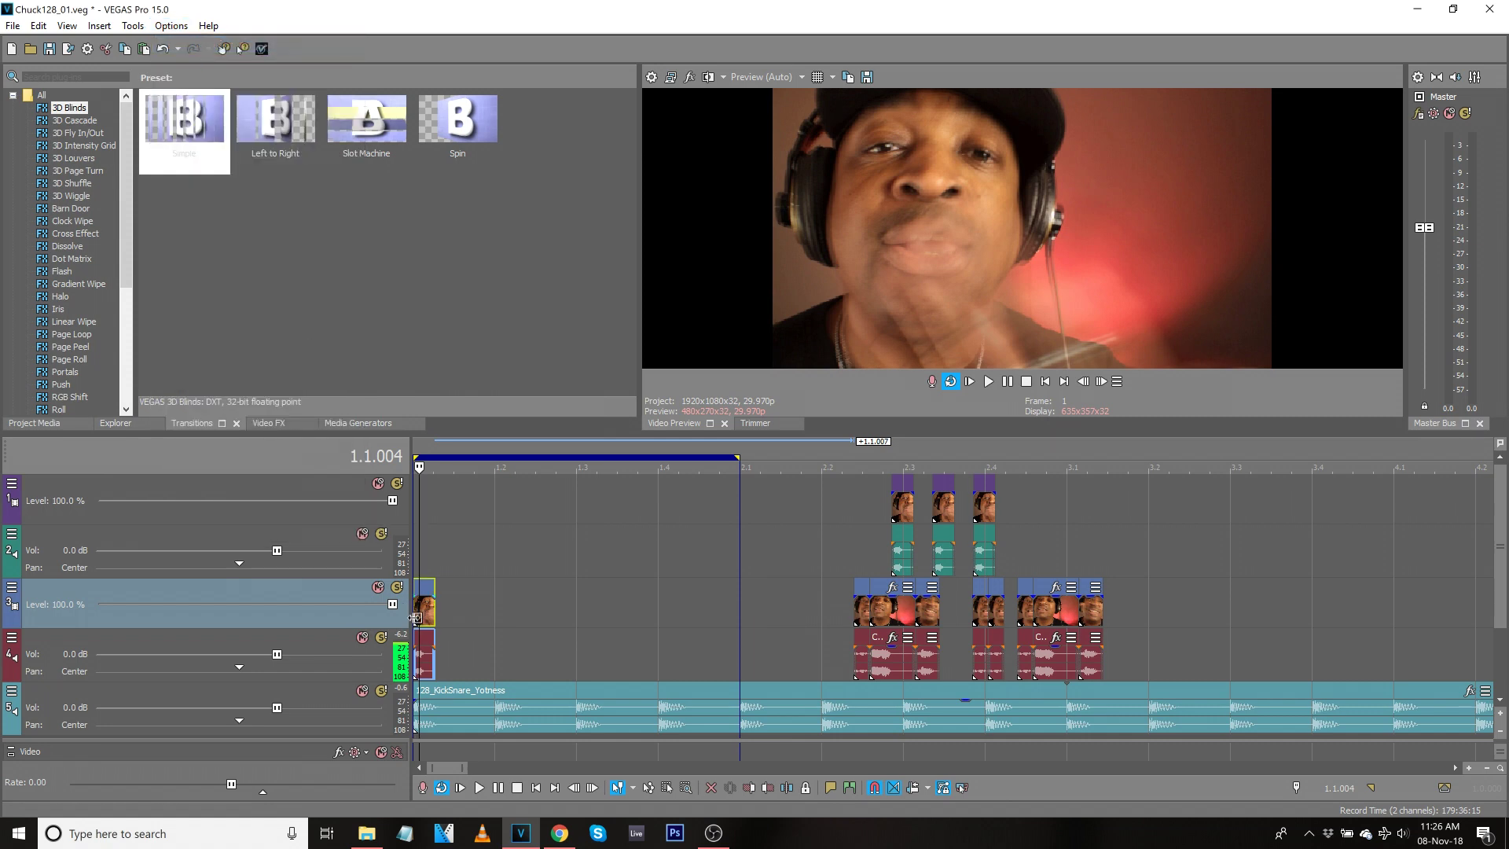
Place a copy of the first ChuckChoiceBits clip on tracks 1 and 2, slightly after the loop start.
{"action": "scroll", "coordinate": [417, 613], "scroll_direction": "up", "scroll_amount": 3}
{"action": "left_click", "coordinate": [425, 549]}
{"action": "key", "text": "ctrl+v"}
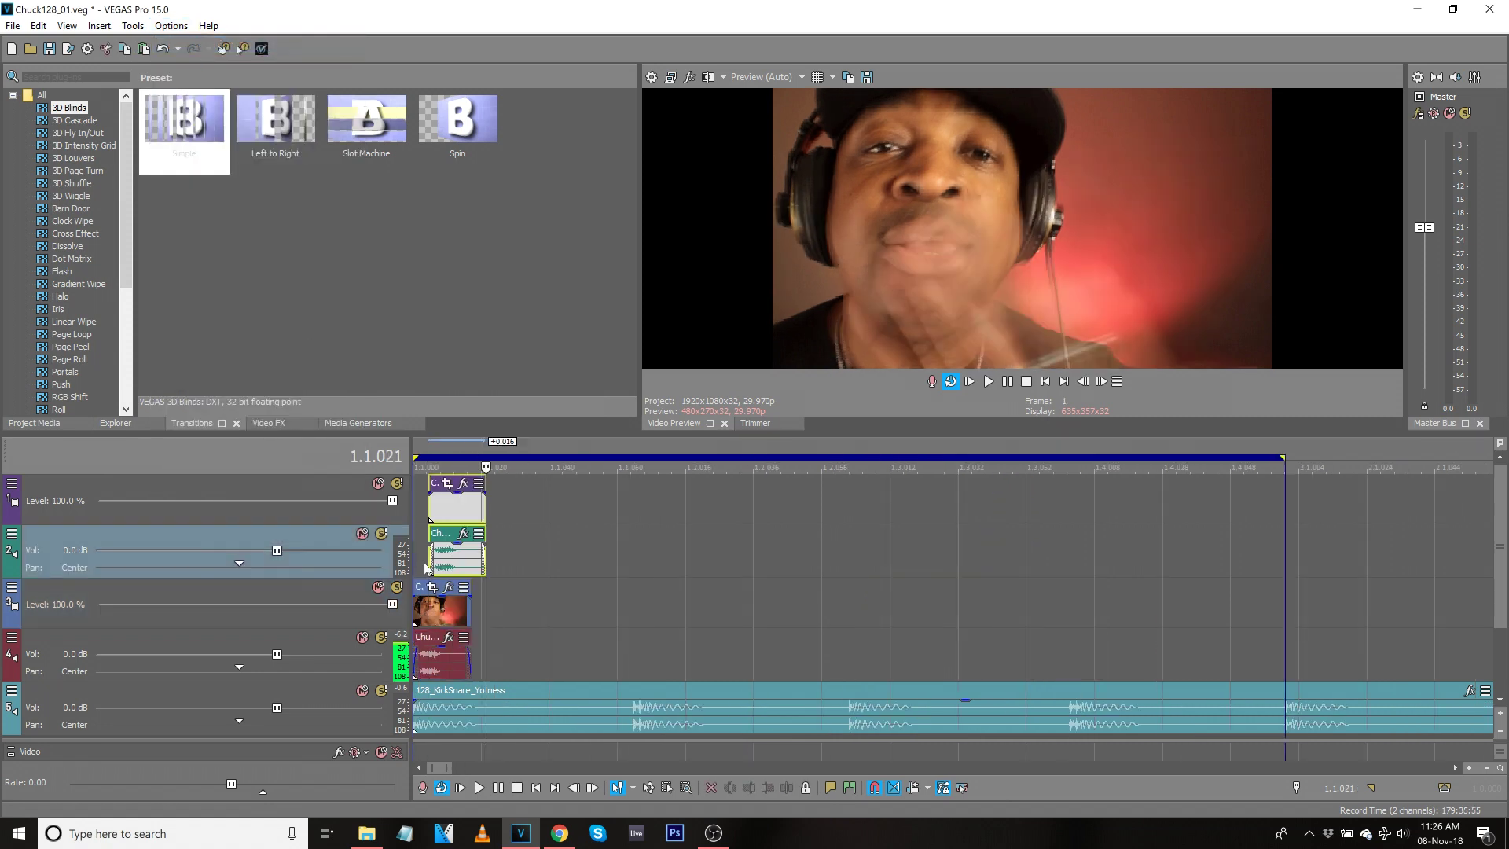
{"action": "left_click", "coordinate": [415, 560]}
{"action": "scroll", "coordinate": [416, 562], "scroll_direction": "up", "scroll_amount": 3}
{"action": "mouse_move", "coordinate": [525, 519]}
{"action": "left_mouse_down"}
{"action": "mouse_move", "coordinate": [493, 521]}
{"action": "mouse_move", "coordinate": [695, 525]}
{"action": "mouse_move", "coordinate": [534, 520]}
{"action": "left_mouse_up"}
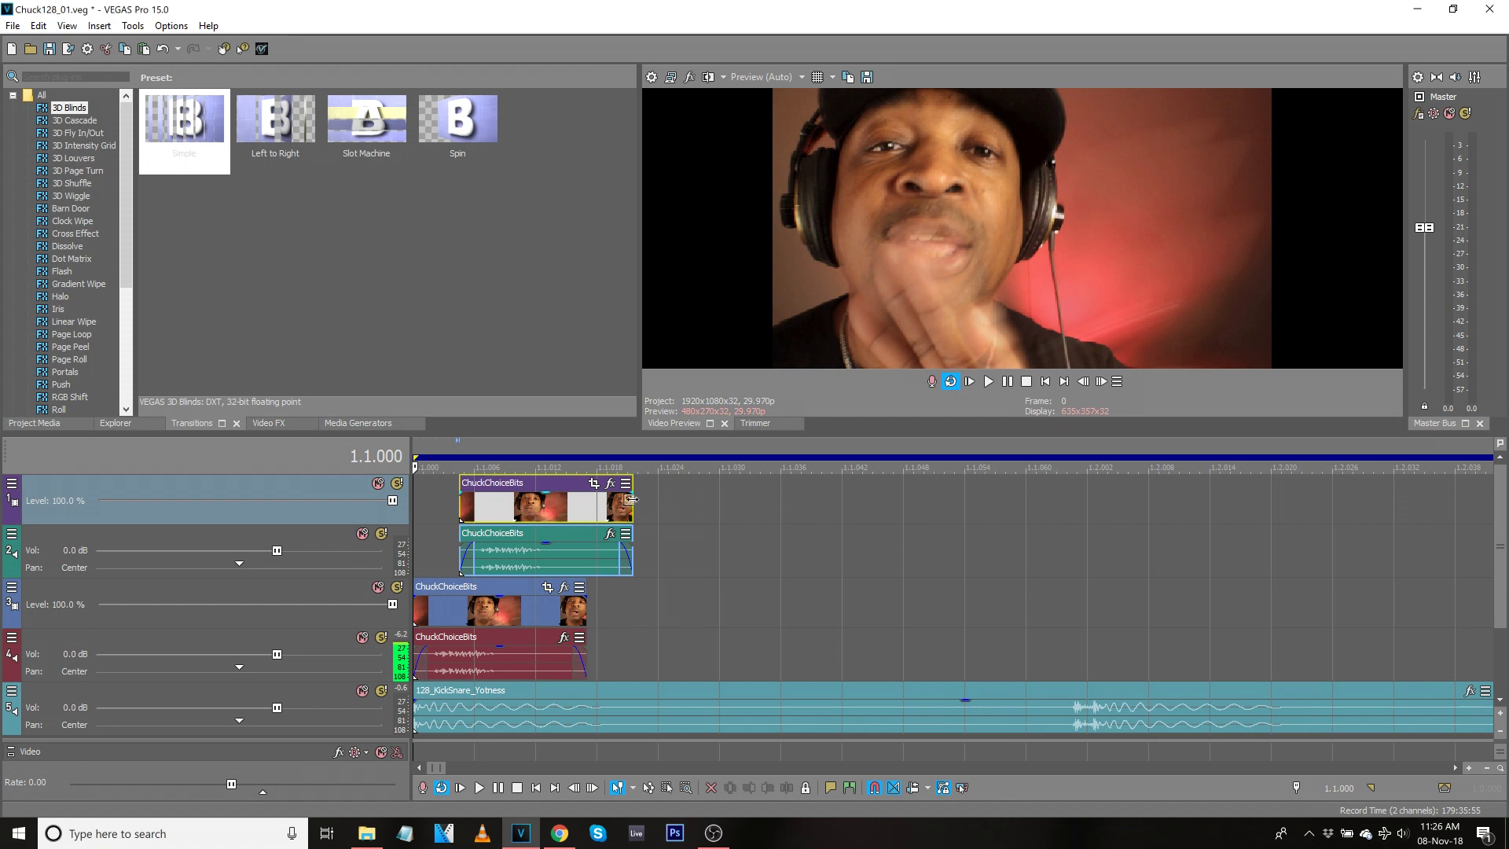
Shorten the copied clip on tracks 1 and 2 to about half its length and place a second copy after a short gap.
{"action": "mouse_move", "coordinate": [630, 500]}
{"action": "left_mouse_down"}
{"action": "mouse_move", "coordinate": [547, 503]}
{"action": "mouse_move", "coordinate": [626, 519]}
{"action": "left_mouse_up"}
{"action": "key", "text": "space"}
{"action": "key", "text": "space"}
{"action": "key", "text": "space"}
{"action": "key", "text": "space"}
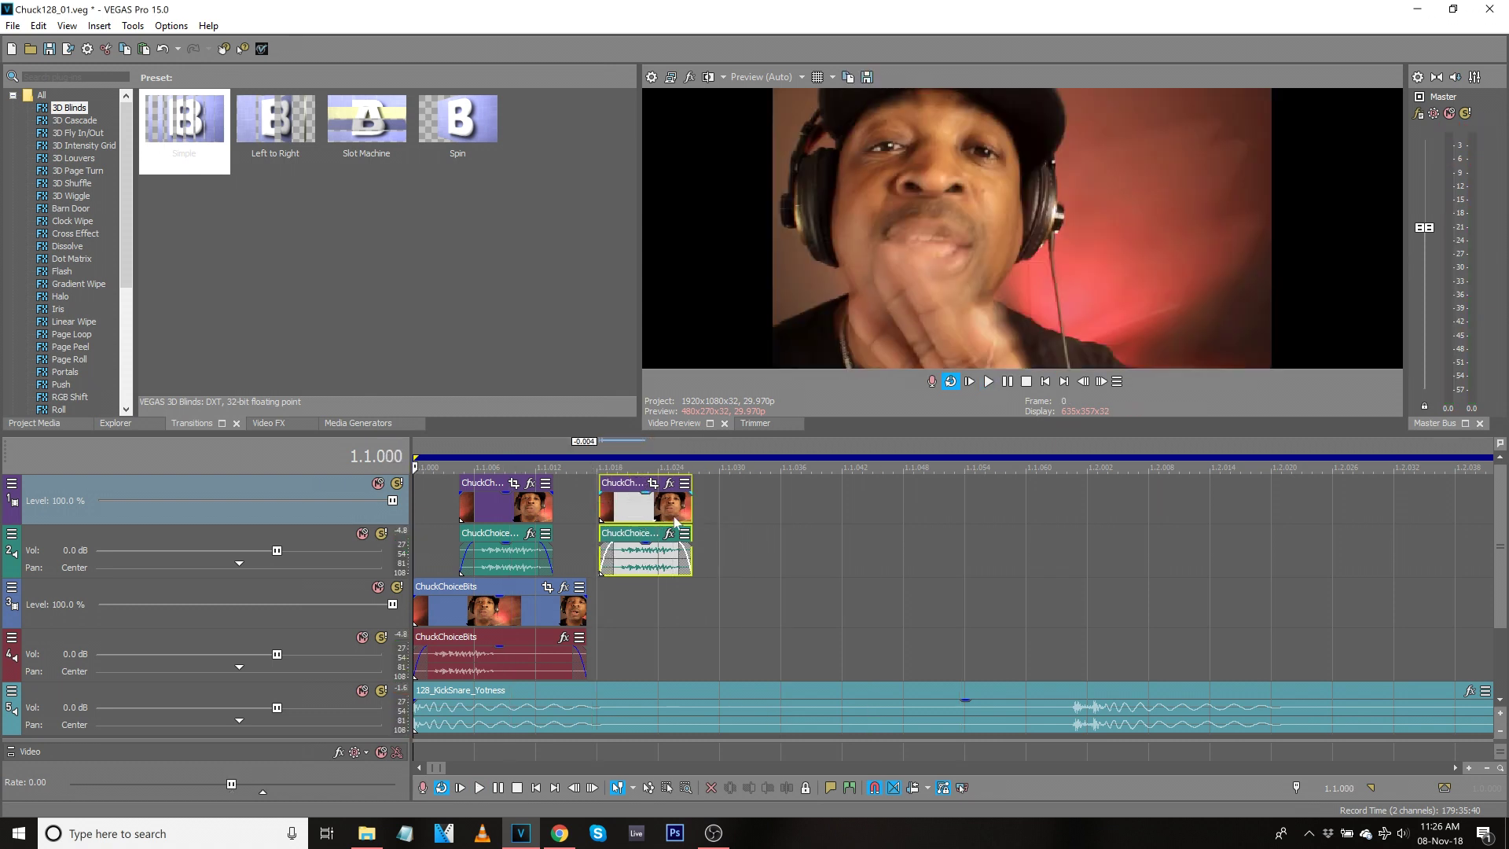
Turn off Quantize to Frames and shift the second copied clip slightly earlier on tracks 1 and 2.
{"action": "left_click", "coordinate": [168, 26]}
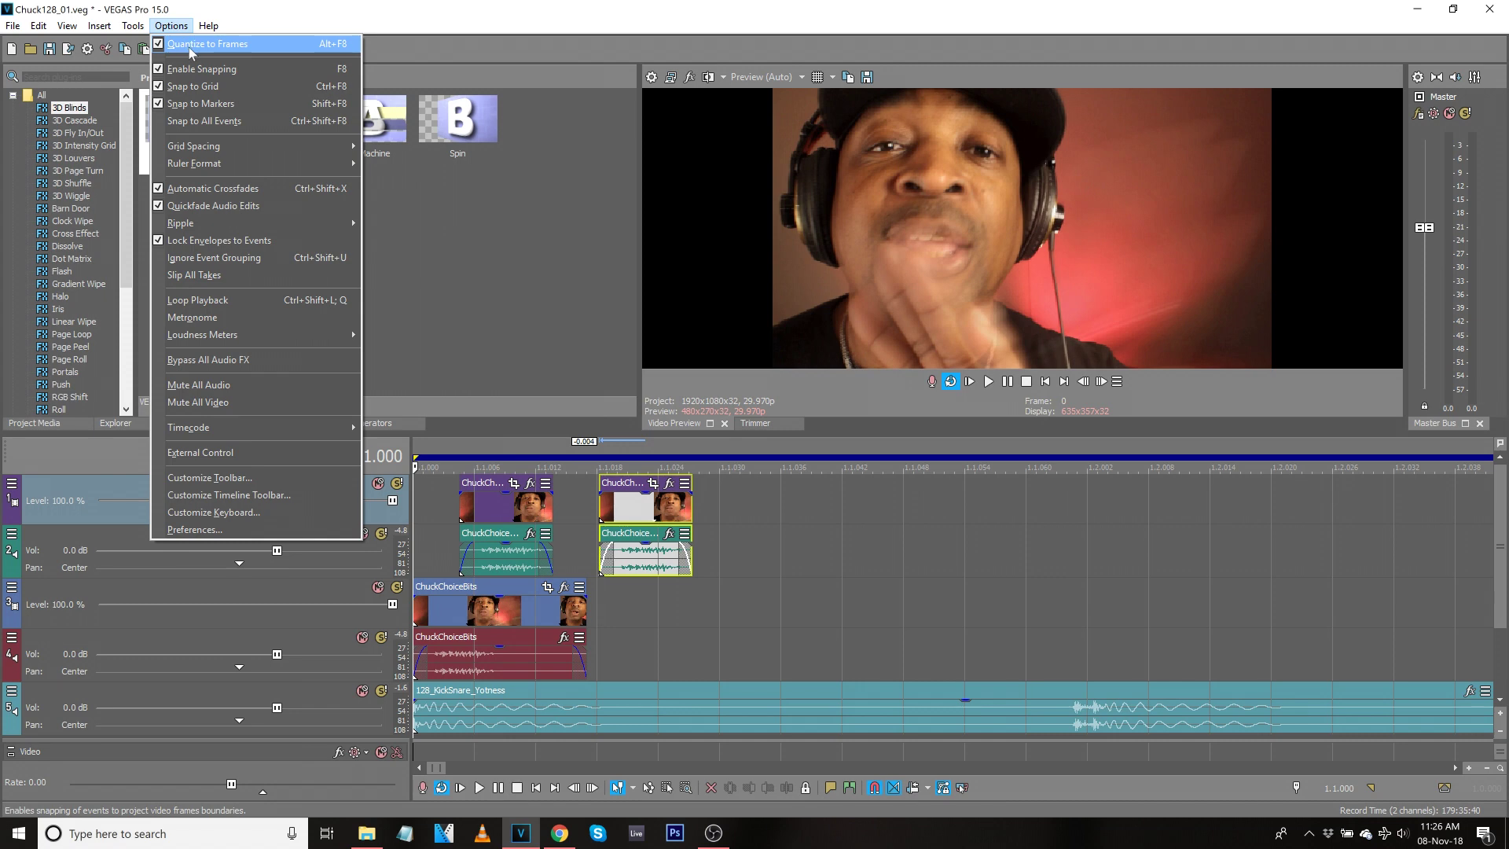
{"action": "left_click", "coordinate": [190, 44]}
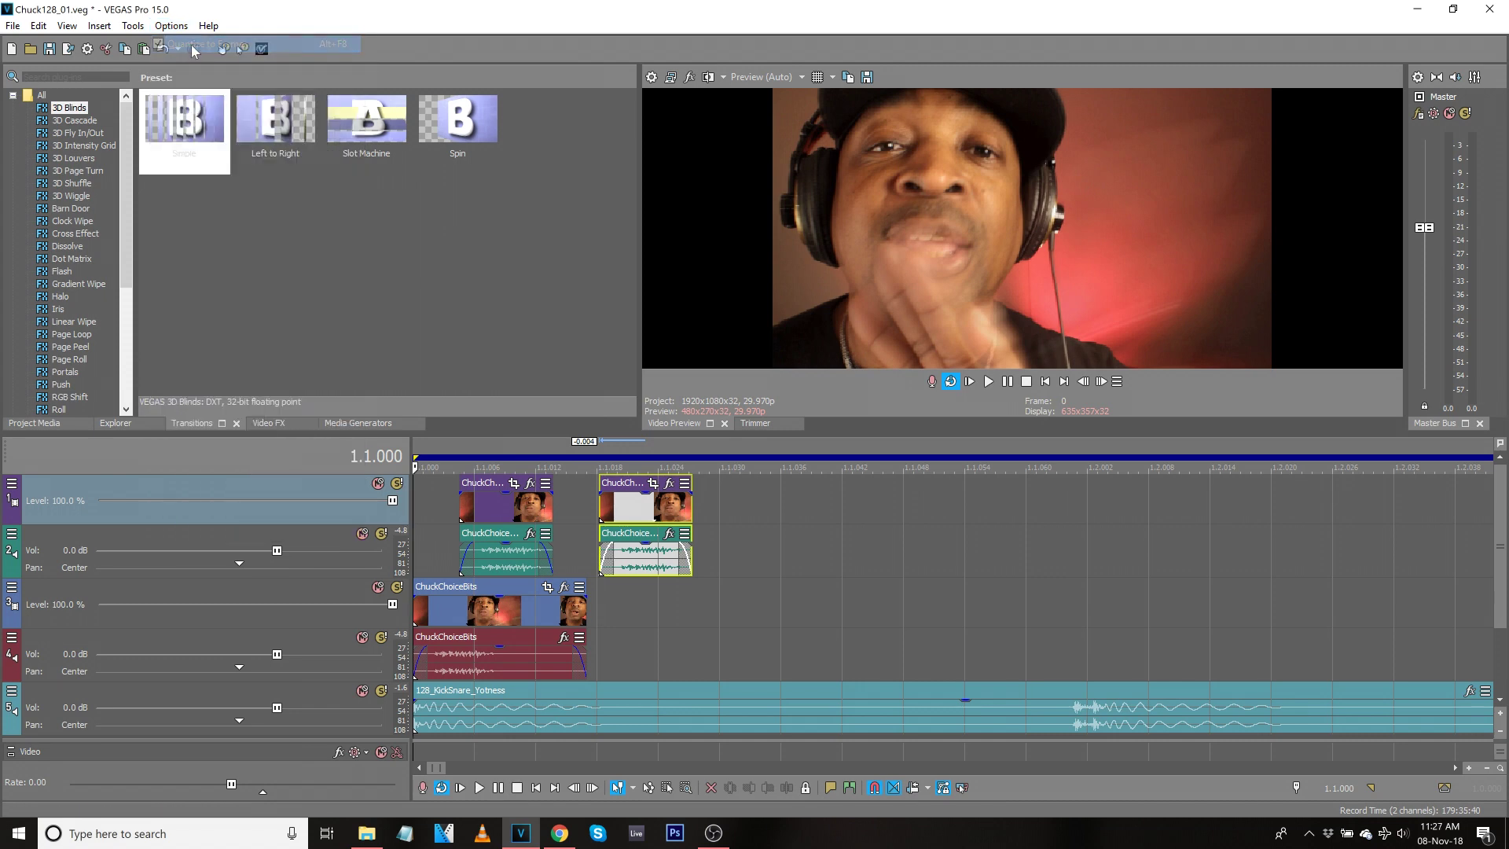
{"action": "left_click_drag", "start_coordinate": [625, 533], "coordinate": [613, 532]}
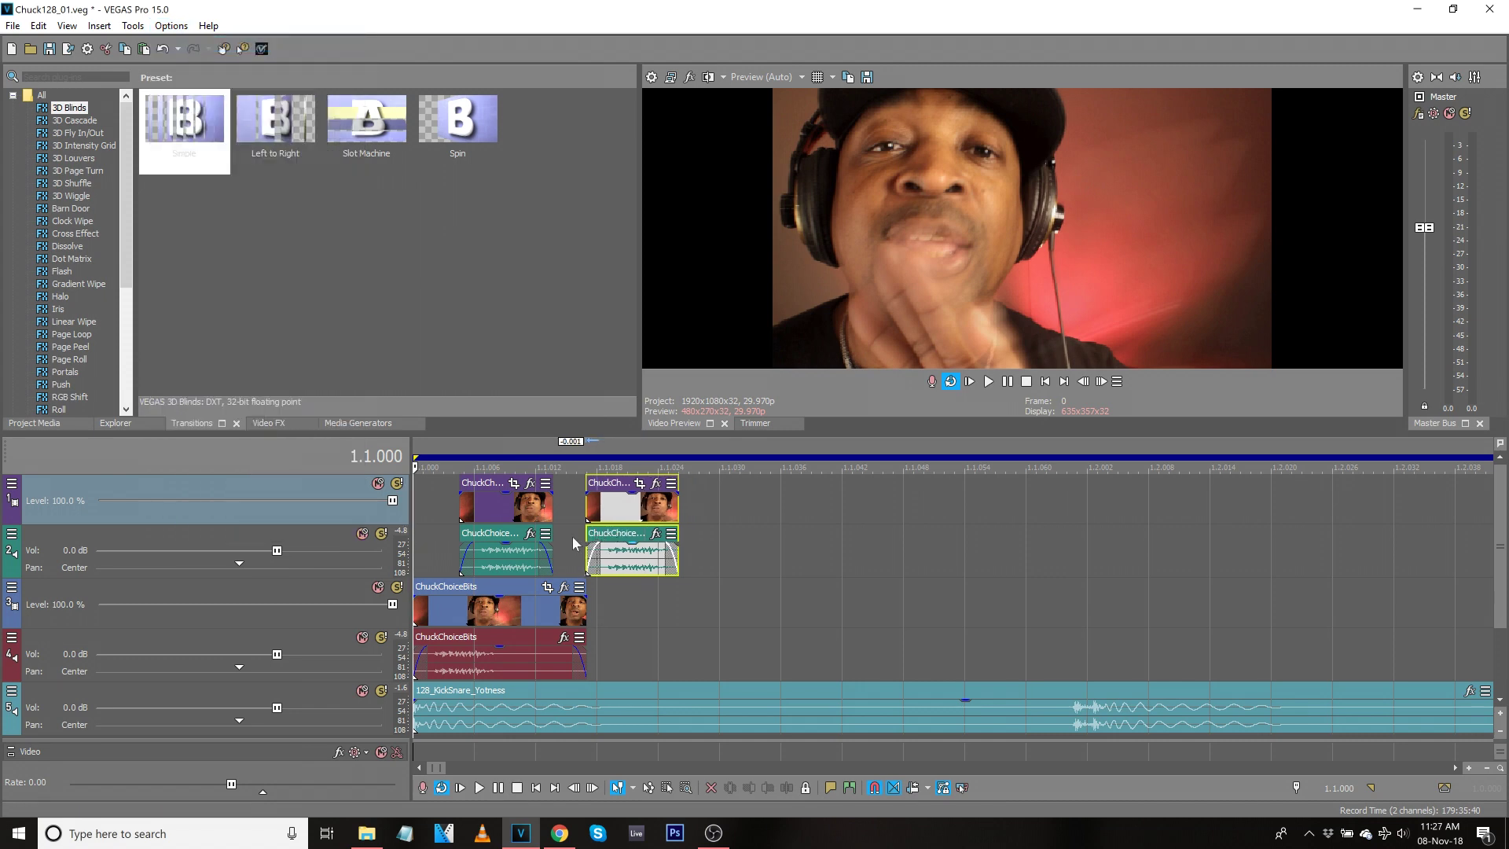
Play the loop and move the second copied clip a little later on tracks 1 and 2.
{"action": "left_click", "coordinate": [449, 563]}
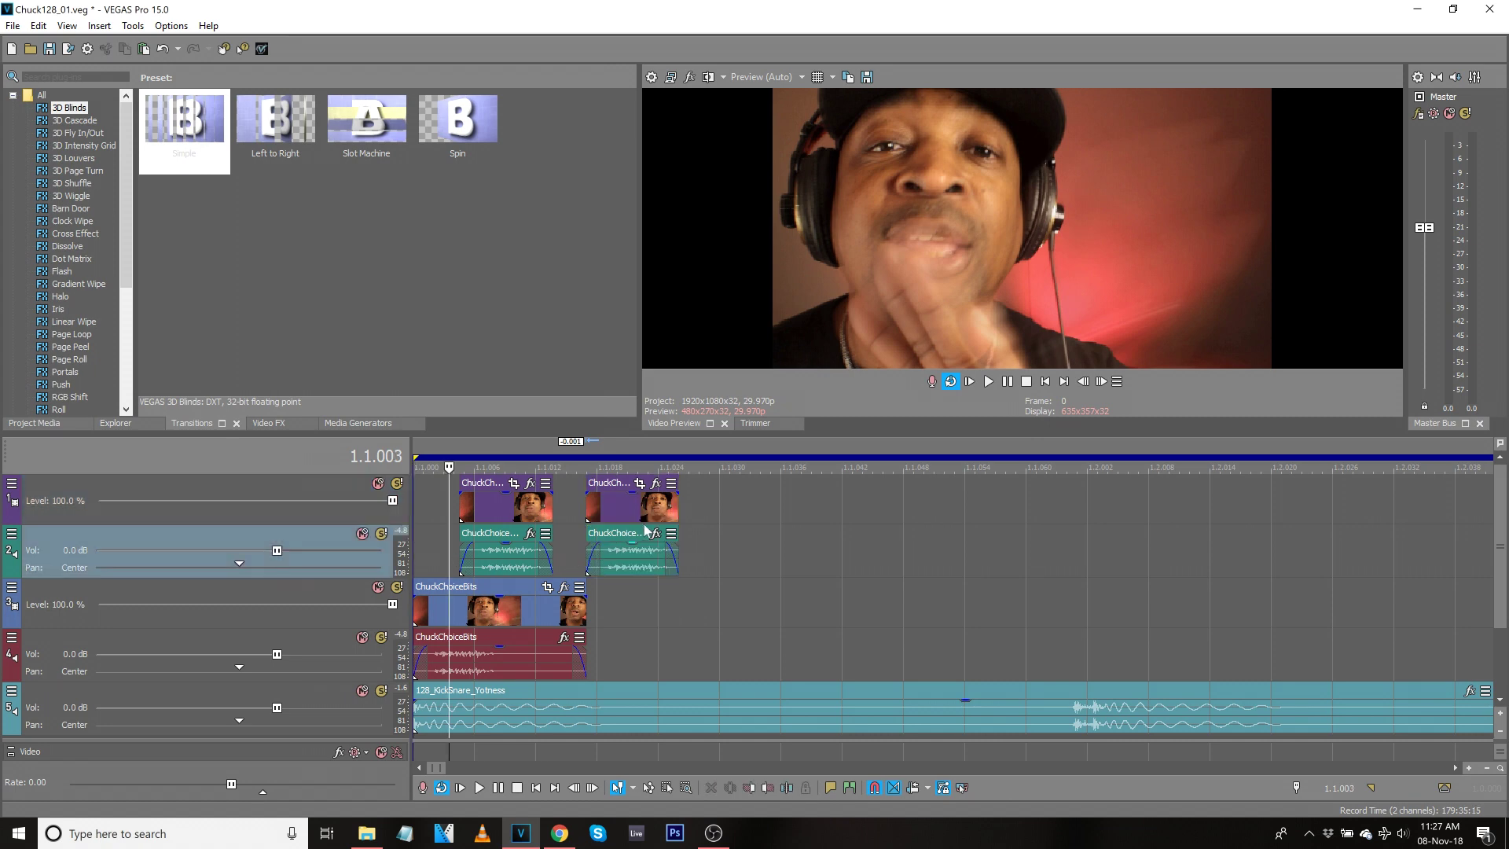
{"action": "key", "text": "space"}
{"action": "left_click_drag", "start_coordinate": [638, 518], "coordinate": [694, 517]}
{"action": "key", "text": "space"}
{"action": "scroll", "coordinate": [653, 539], "scroll_direction": "down", "scroll_amount": 3}
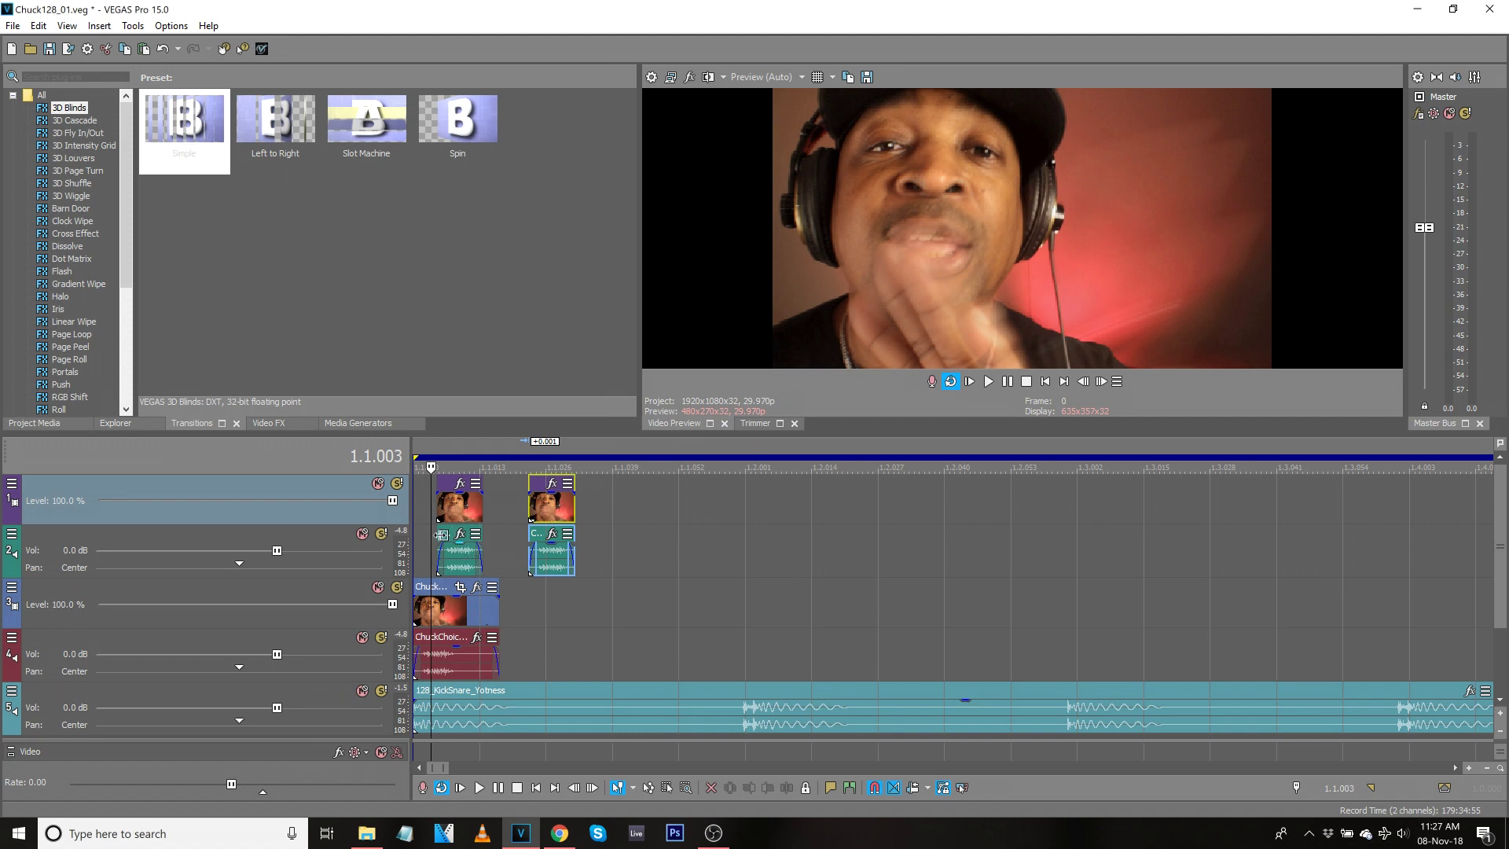
Delete both short copied clips near the loop start from tracks 1 and 2.
{"action": "left_click", "coordinate": [459, 507]}
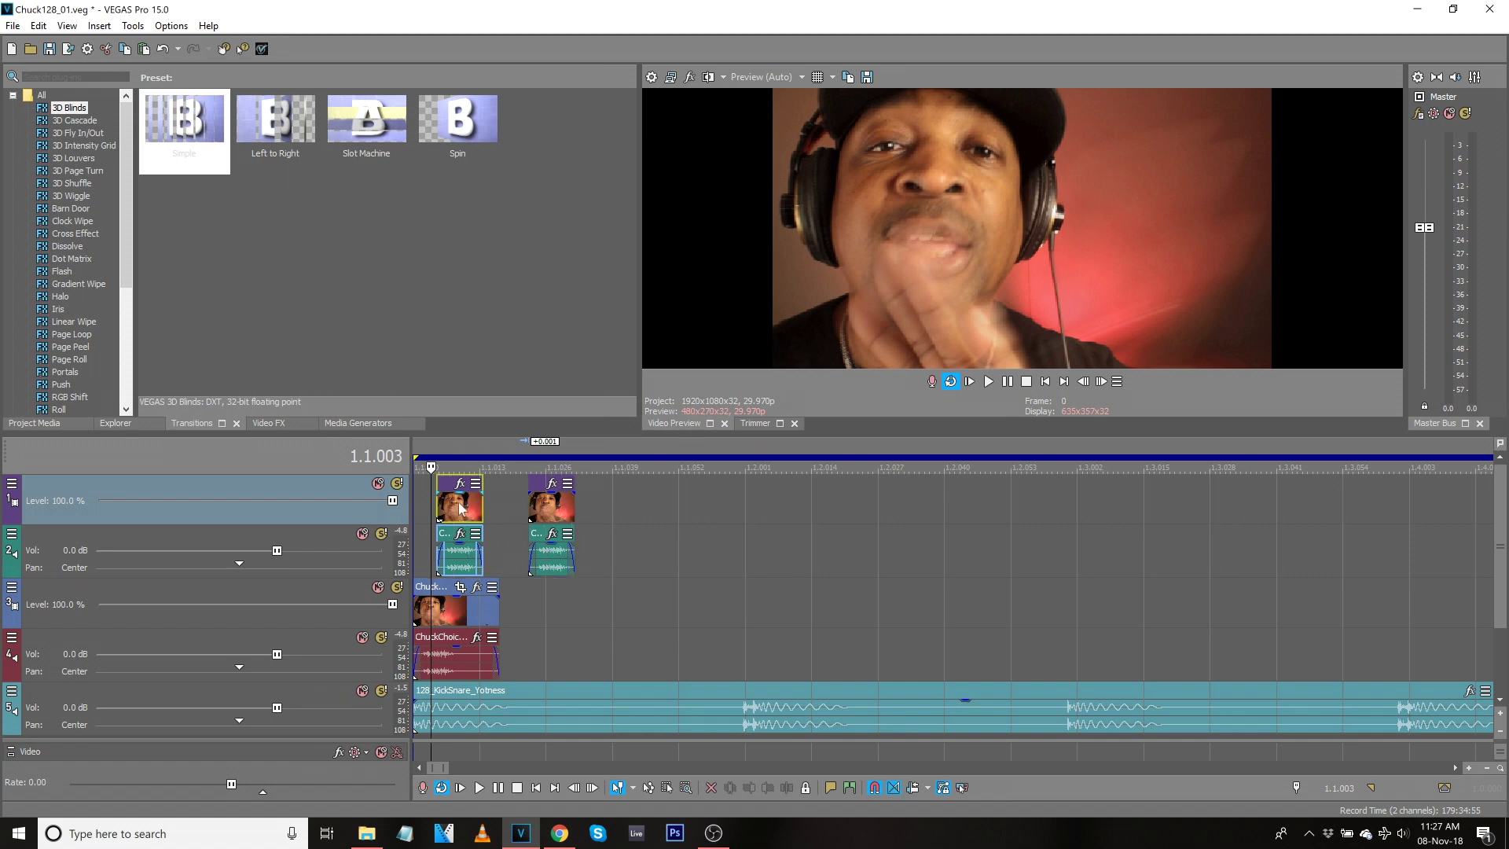
{"action": "left_click", "coordinate": [547, 561], "text": "shift"}
{"action": "scroll", "coordinate": [562, 557], "scroll_direction": "down", "scroll_amount": 1}
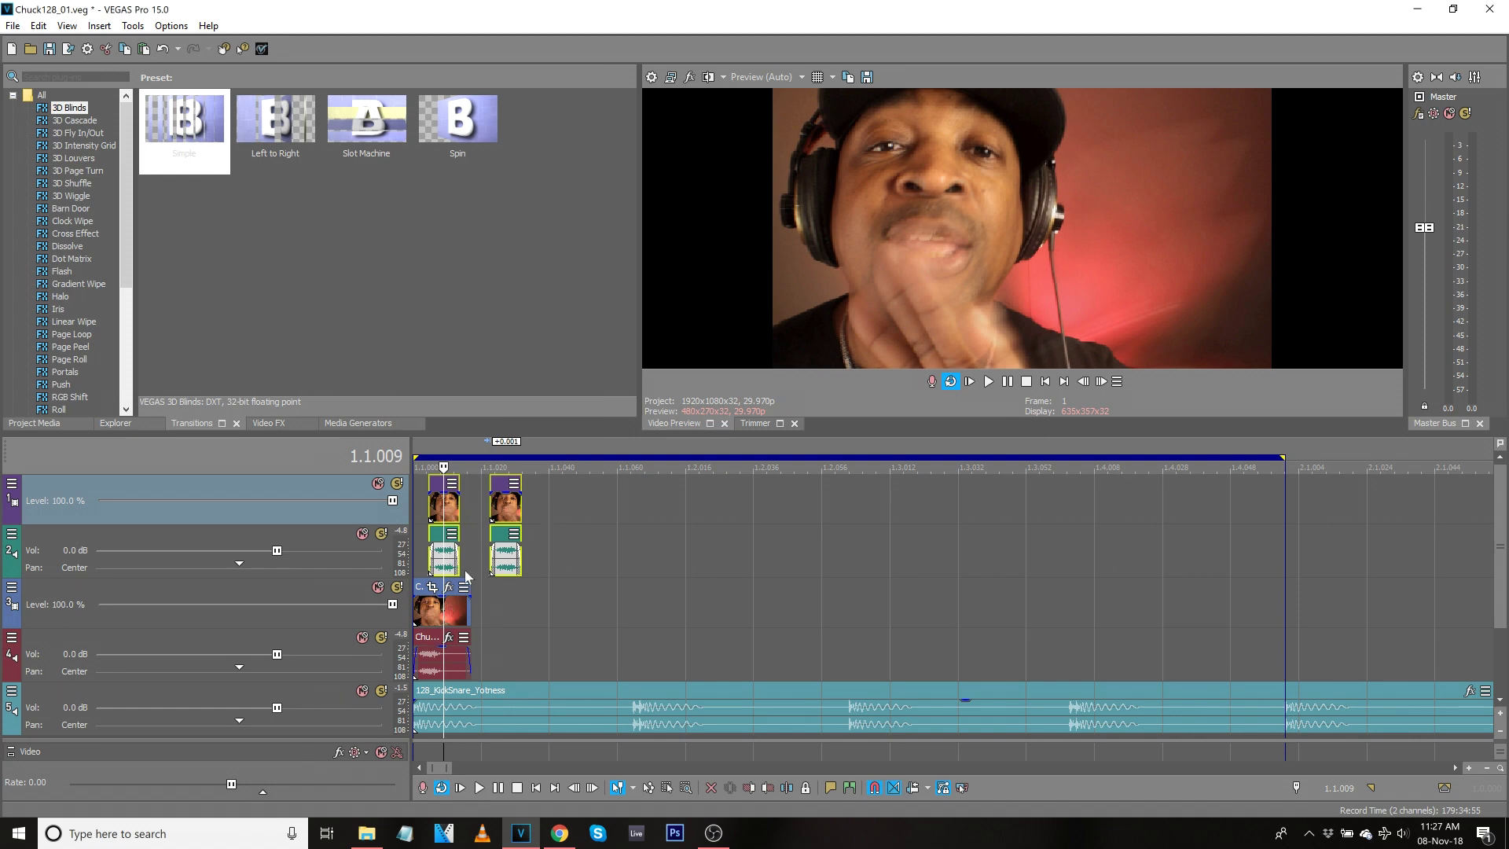
{"action": "left_click", "coordinate": [439, 537]}
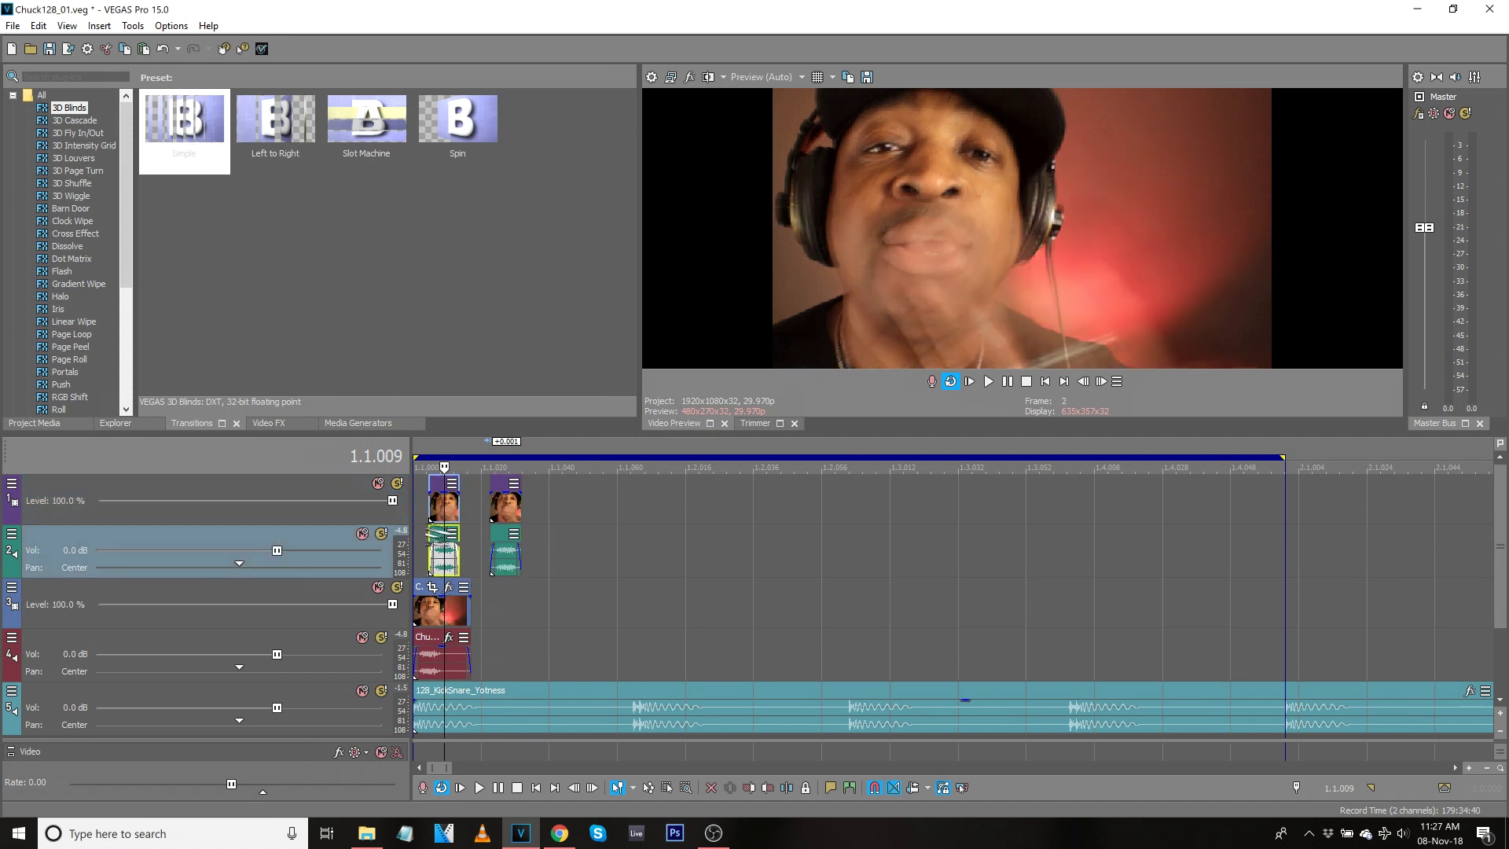
{"action": "left_click", "coordinate": [432, 509]}
{"action": "left_click", "coordinate": [495, 559], "text": "ctrl"}
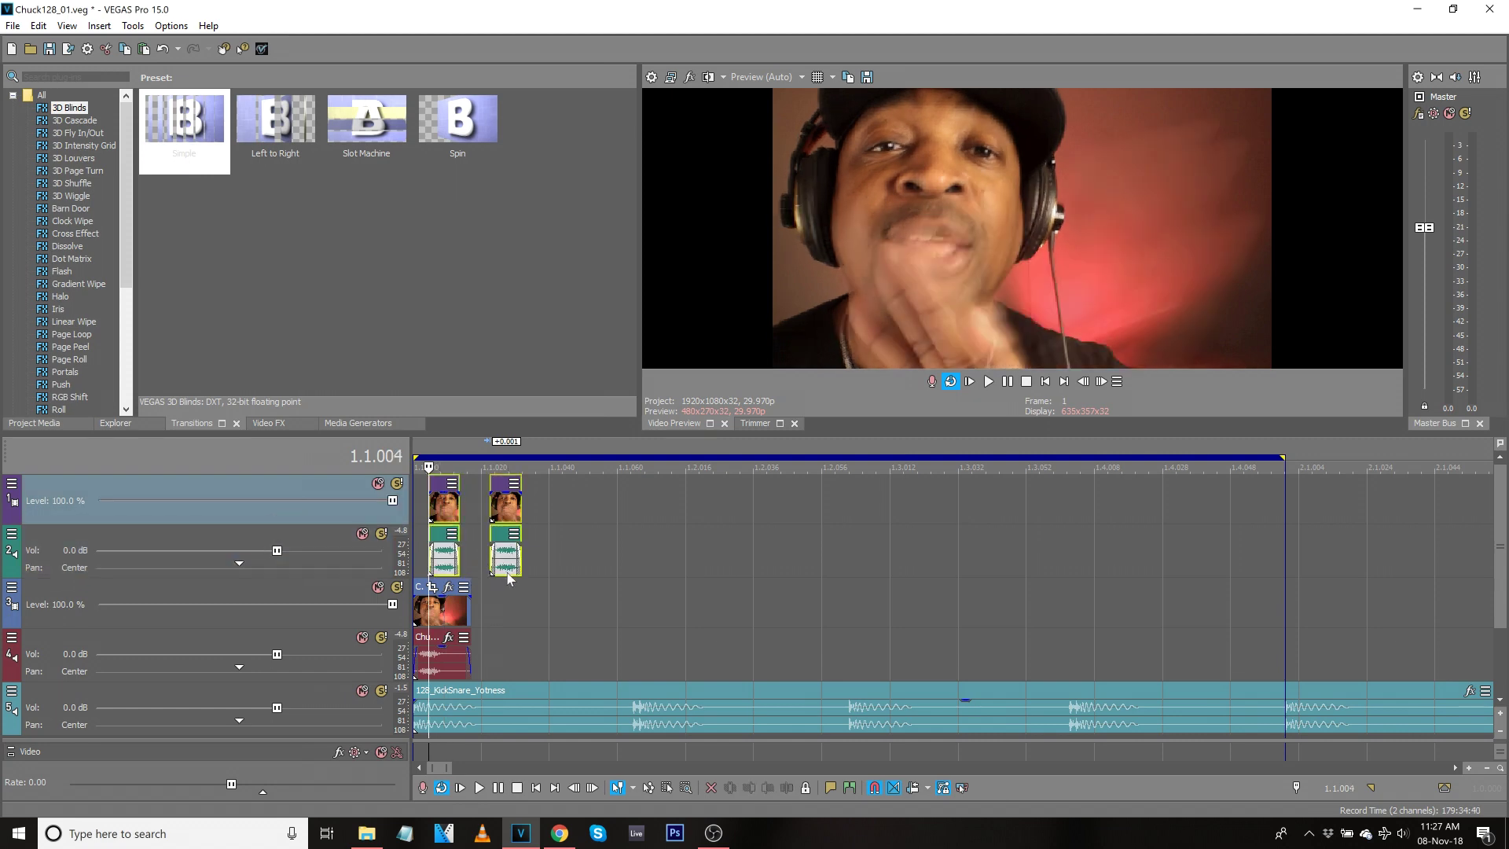
{"action": "scroll", "coordinate": [503, 572], "scroll_direction": "down", "scroll_amount": 1}
{"action": "key", "text": "Delete"}
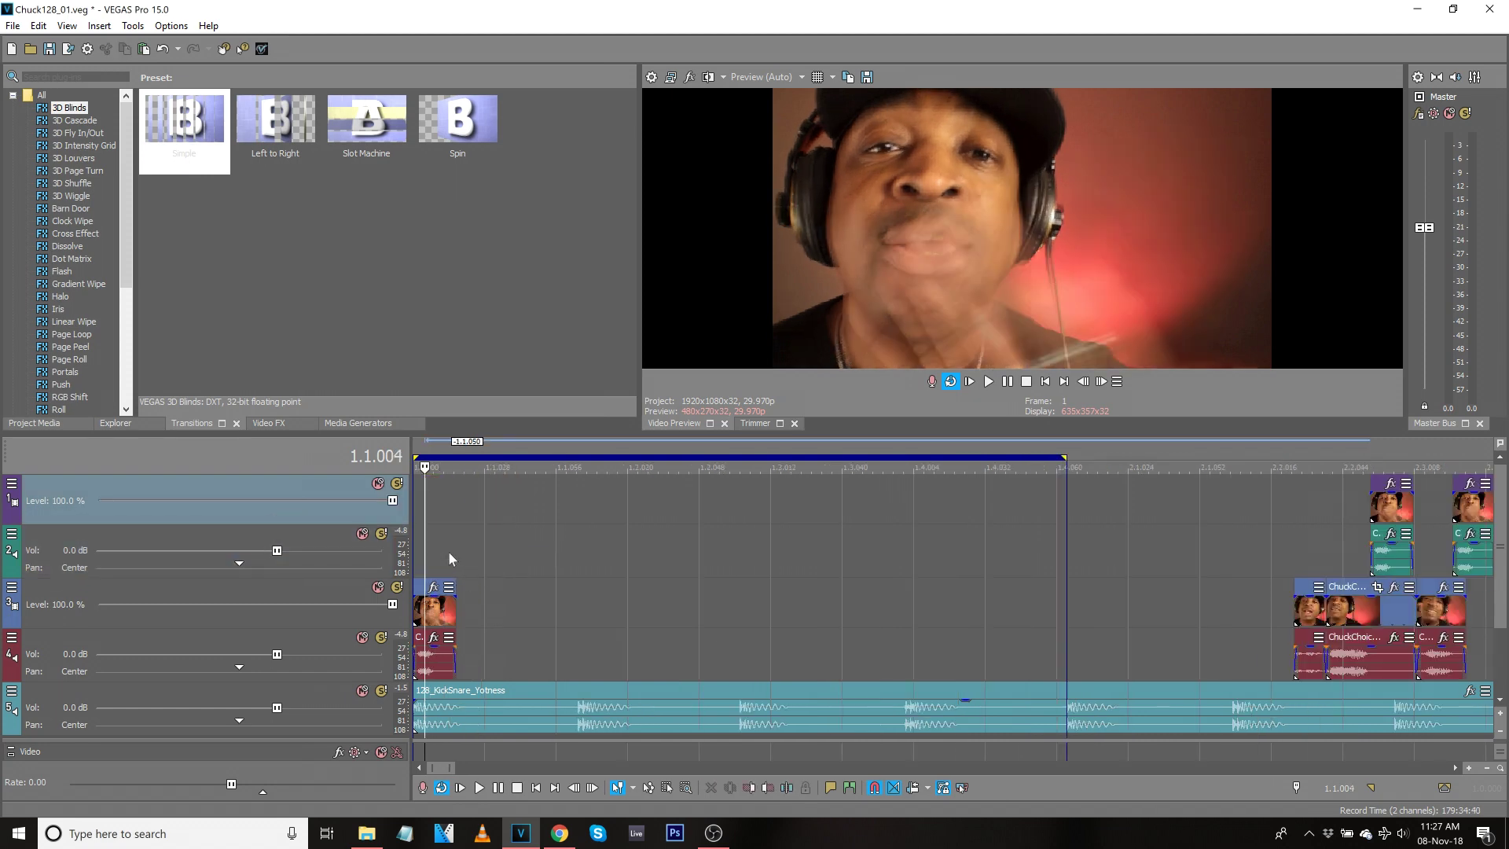
Extend the end of the first ChuckChoiceBits clip on tracks 3 and 4 to just past beat 1.4 and play it.
{"action": "left_click", "coordinate": [450, 550]}
{"action": "scroll", "coordinate": [542, 549], "scroll_direction": "up", "scroll_amount": 3}
{"action": "scroll", "coordinate": [530, 562], "scroll_direction": "down", "scroll_amount": 1}
{"action": "left_click", "coordinate": [416, 603]}
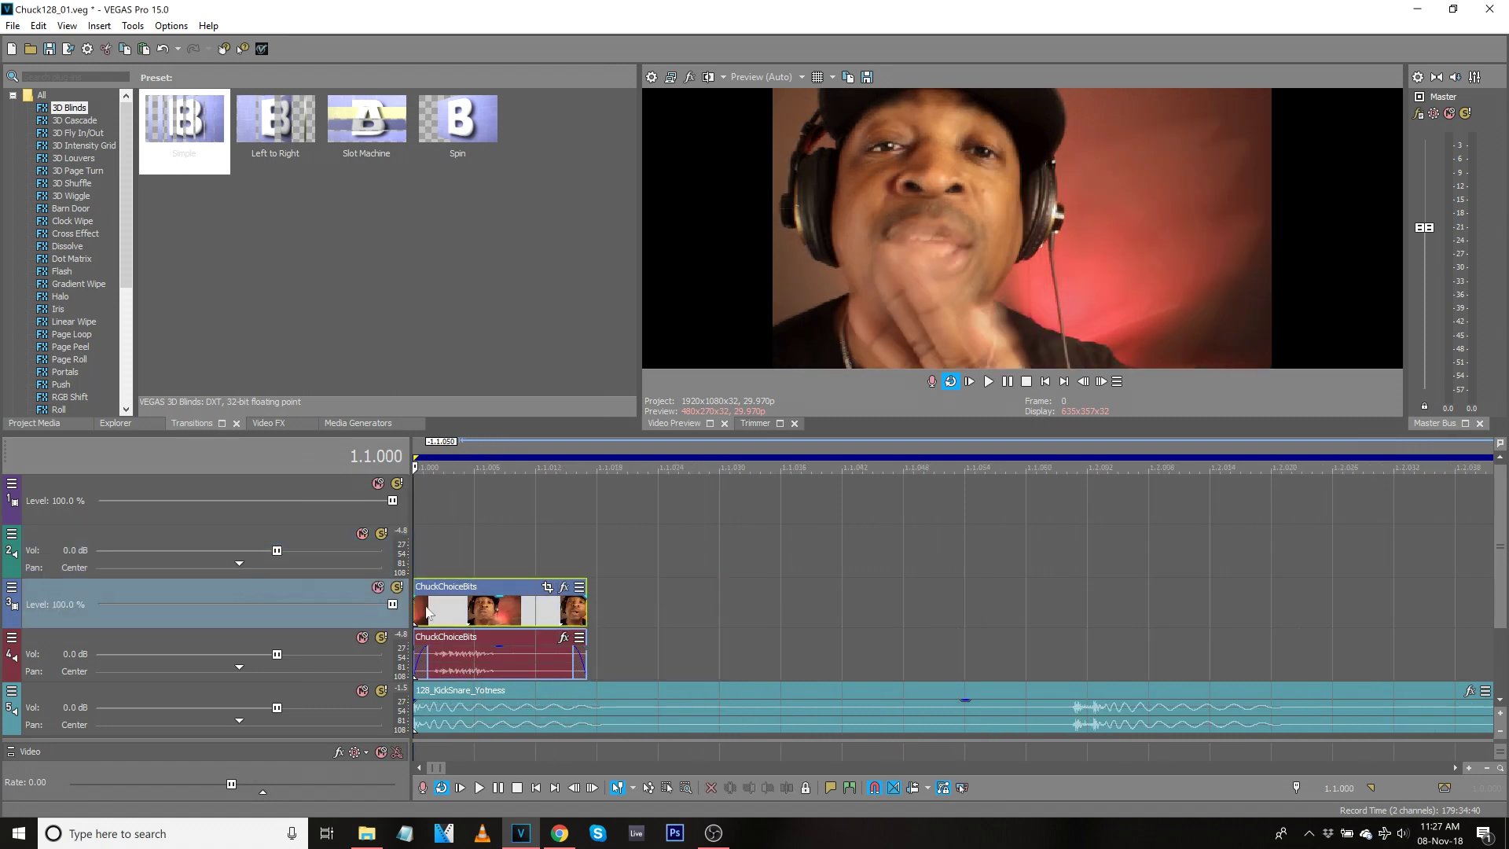
{"action": "scroll", "coordinate": [417, 605], "scroll_direction": "down", "scroll_amount": 4}
{"action": "key", "text": "space"}
{"action": "key", "text": "space"}
{"action": "left_click_drag", "start_coordinate": [444, 625], "coordinate": [755, 629]}
{"action": "key", "text": "space"}
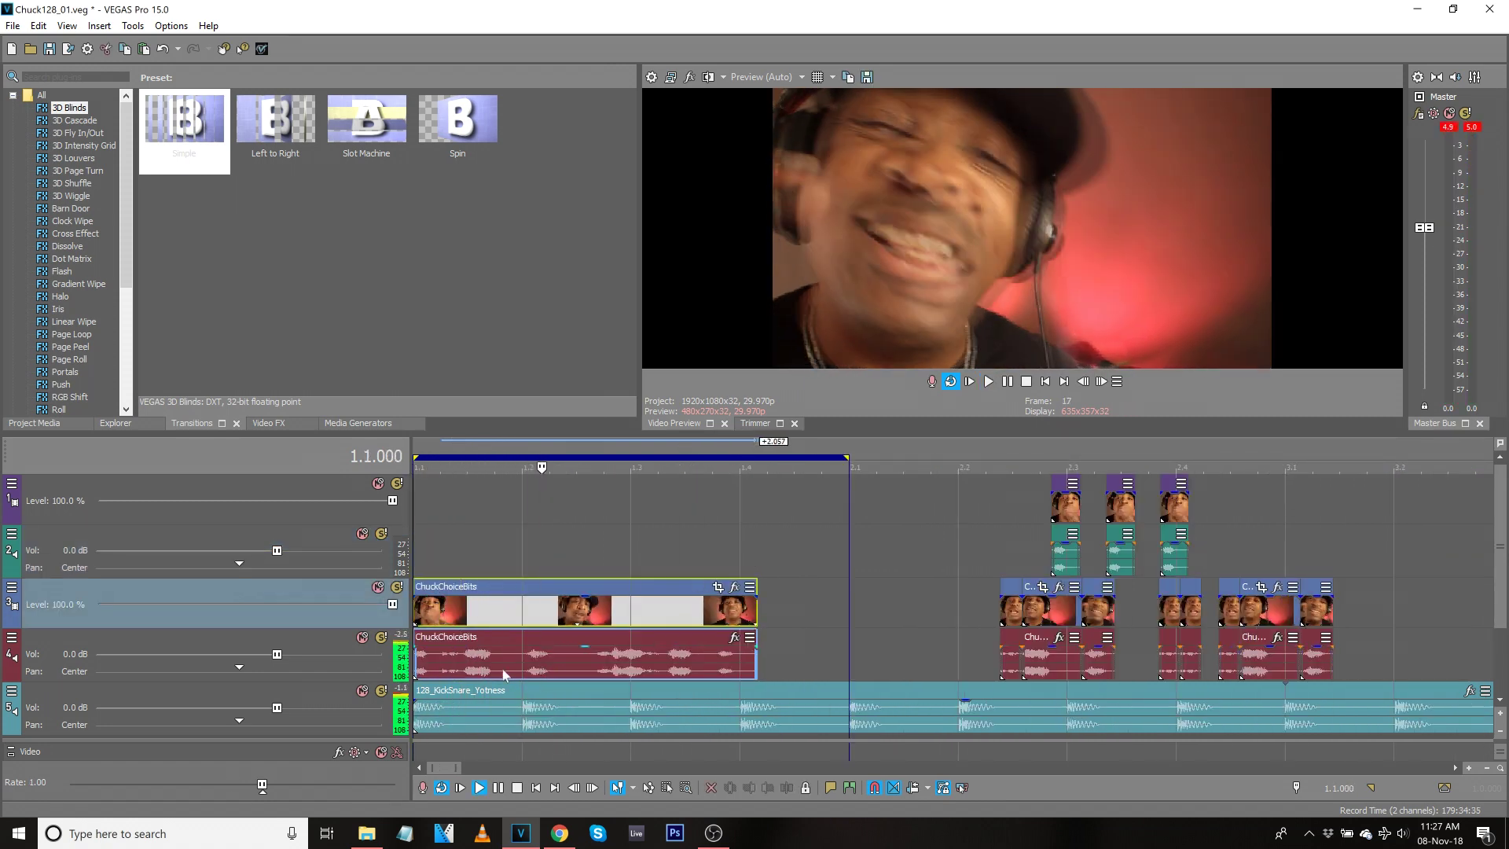
Split the extended ChuckChoiceBits clip about halfway between beats 1.1 and 1.2, and again at beat 1.2.
{"action": "left_click", "coordinate": [464, 663]}
{"action": "key", "text": "space"}
{"action": "key", "text": "s"}
{"action": "key", "text": "space"}
{"action": "left_click", "coordinate": [525, 663]}
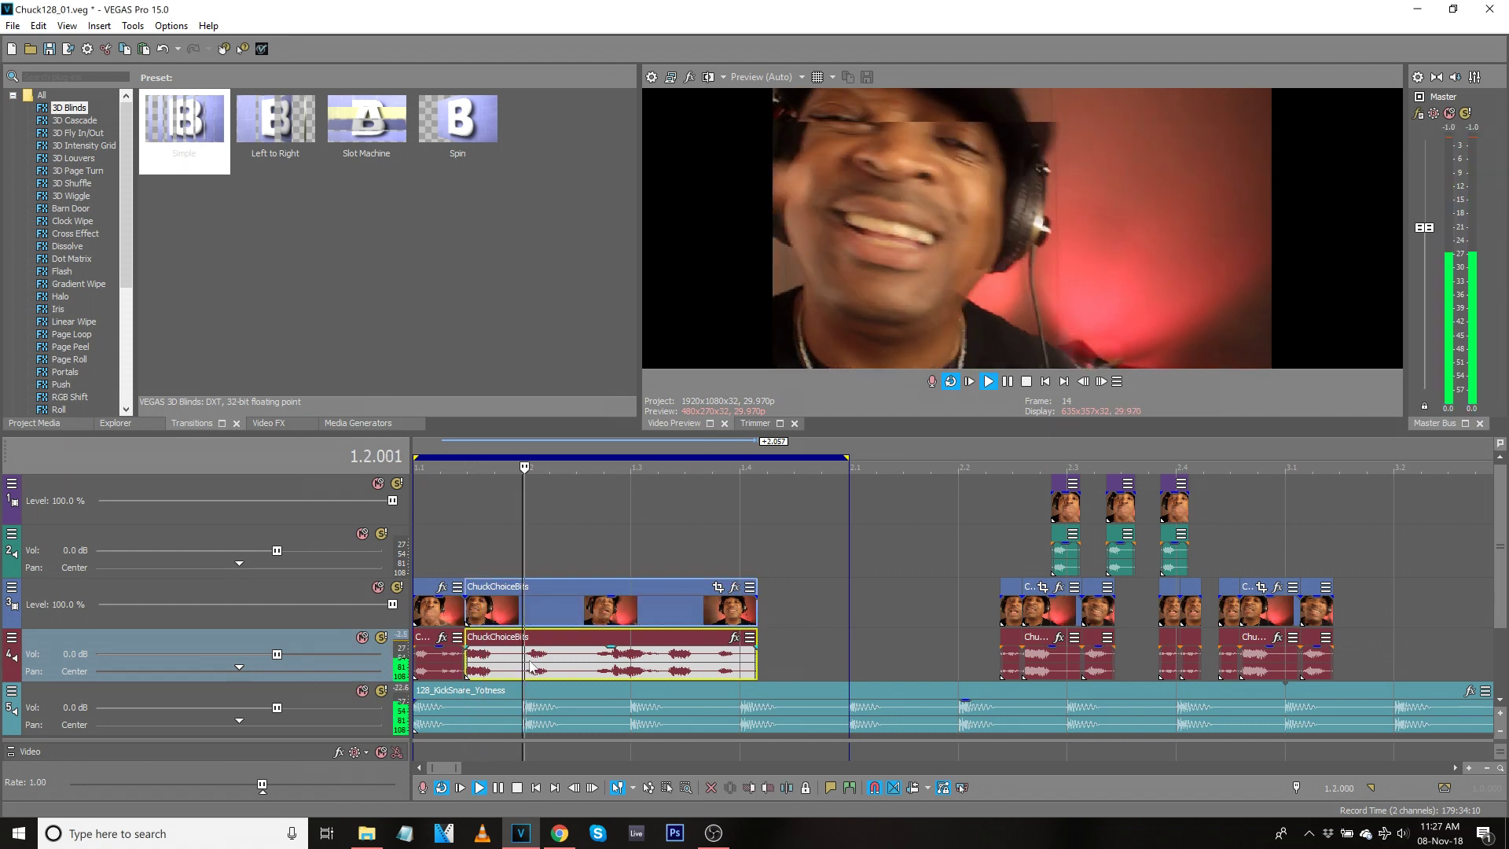
{"action": "key", "text": "space"}
{"action": "key", "text": "s"}
Split the rest of the clip about two-thirds of the way from beat 1.2 to 1.3, and at 1.3.019.
{"action": "left_click", "coordinate": [596, 666]}
{"action": "key", "text": "s"}
{"action": "key", "text": "space"}
{"action": "key", "text": "space"}
{"action": "left_click", "coordinate": [664, 666]}
{"action": "key", "text": "s"}
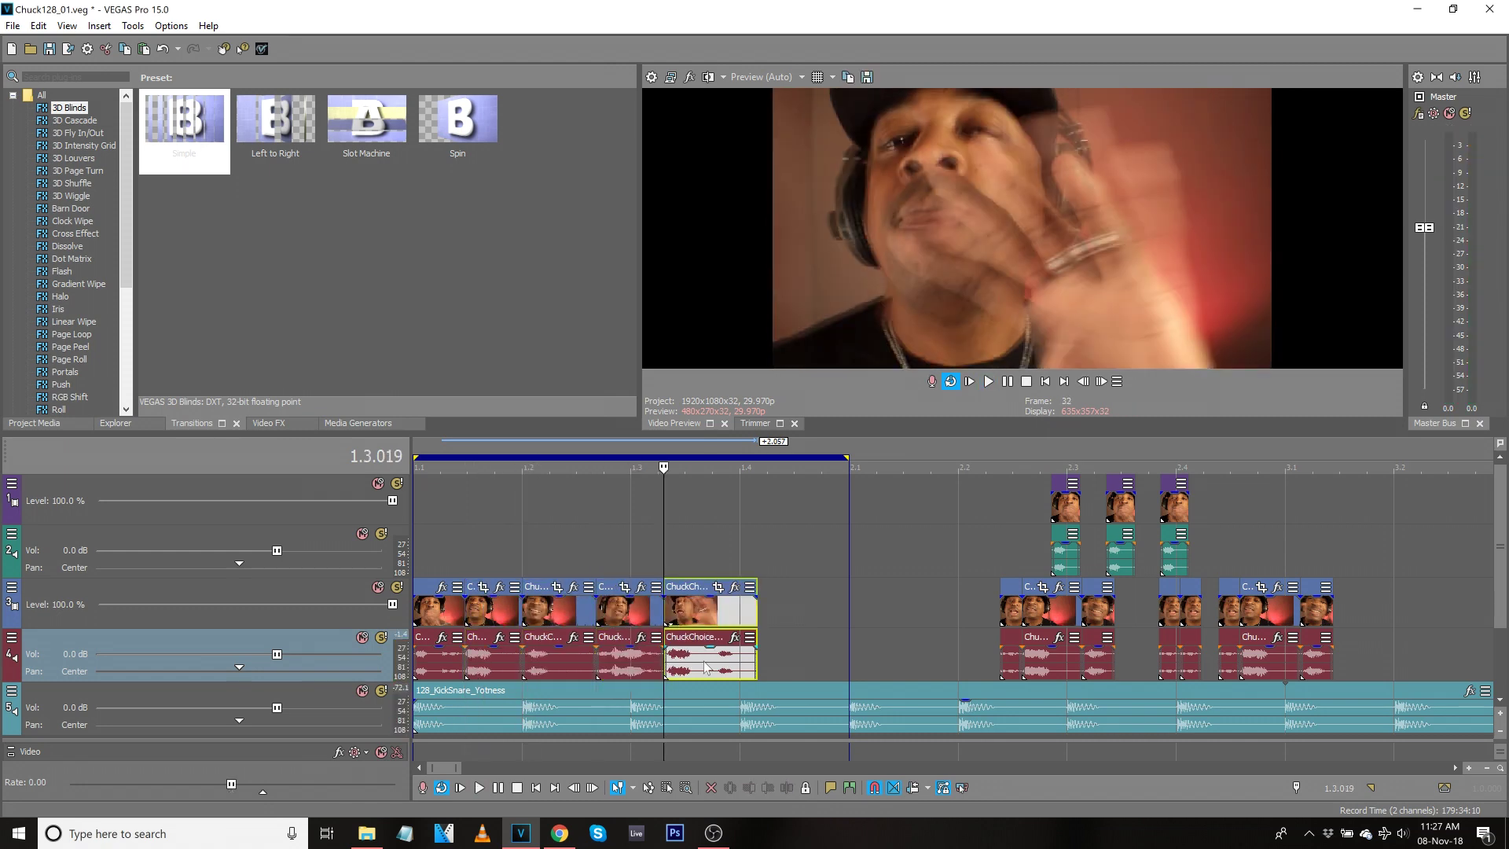
Split the last ChuckChoiceBits piece about three-quarters of the way from beat 1.3 to 1.4, and remove the second piece from tracks 3 and 4.
{"action": "left_click", "coordinate": [713, 665]}
{"action": "key", "text": "s"}
{"action": "left_click", "coordinate": [485, 613]}
{"action": "key", "text": "Delete"}
Paste the removed piece on tracks 1 and 2 about a quarter beat after 1.1, and trim its end to halfway toward beat 1.2.
{"action": "left_click", "coordinate": [435, 487]}
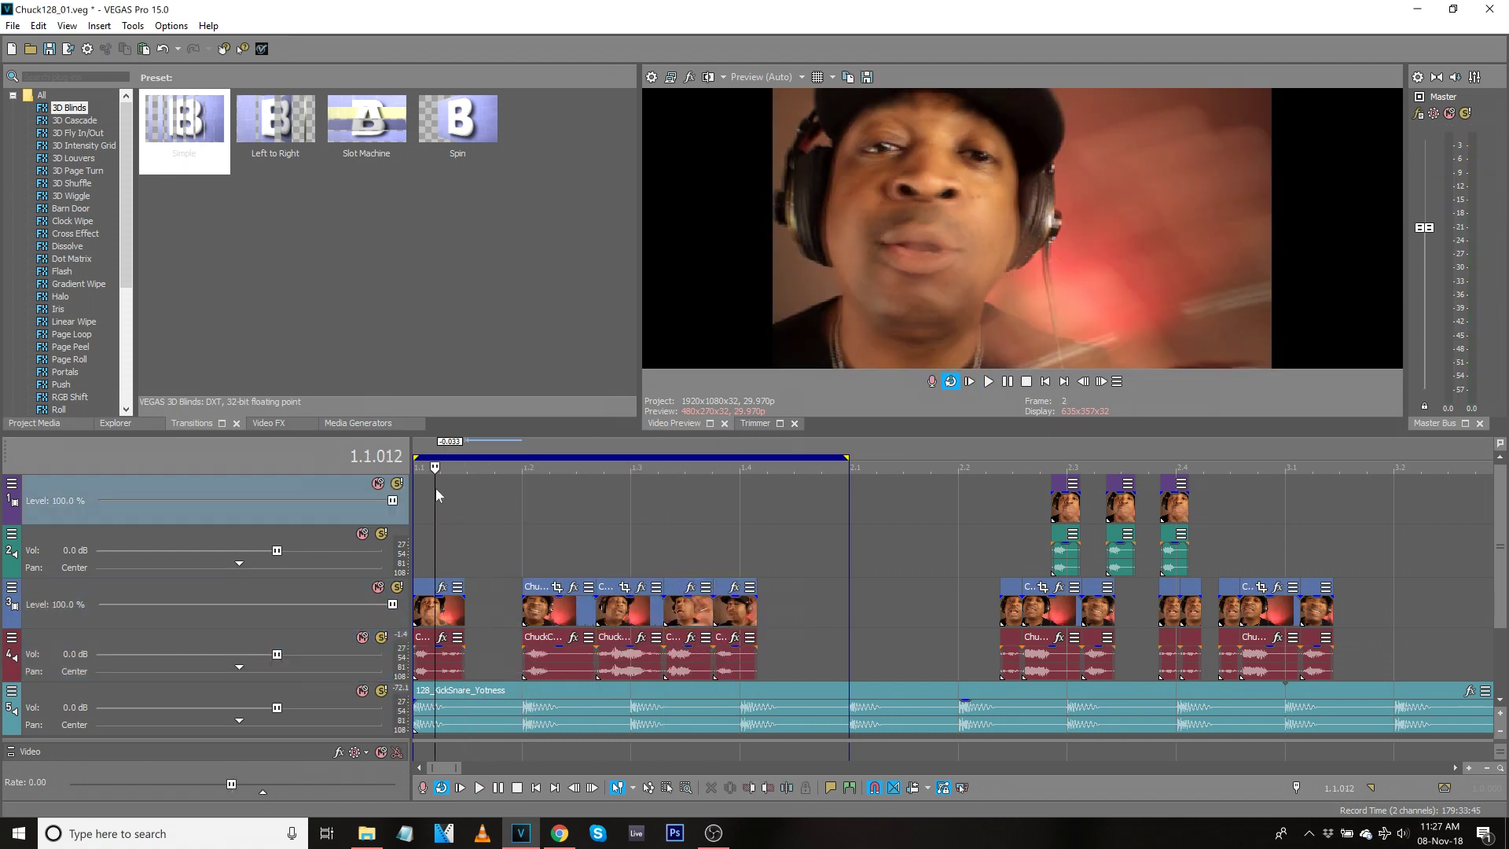
{"action": "left_click", "coordinate": [439, 484]}
{"action": "key", "text": "ctrl+v"}
{"action": "left_click", "coordinate": [415, 505]}
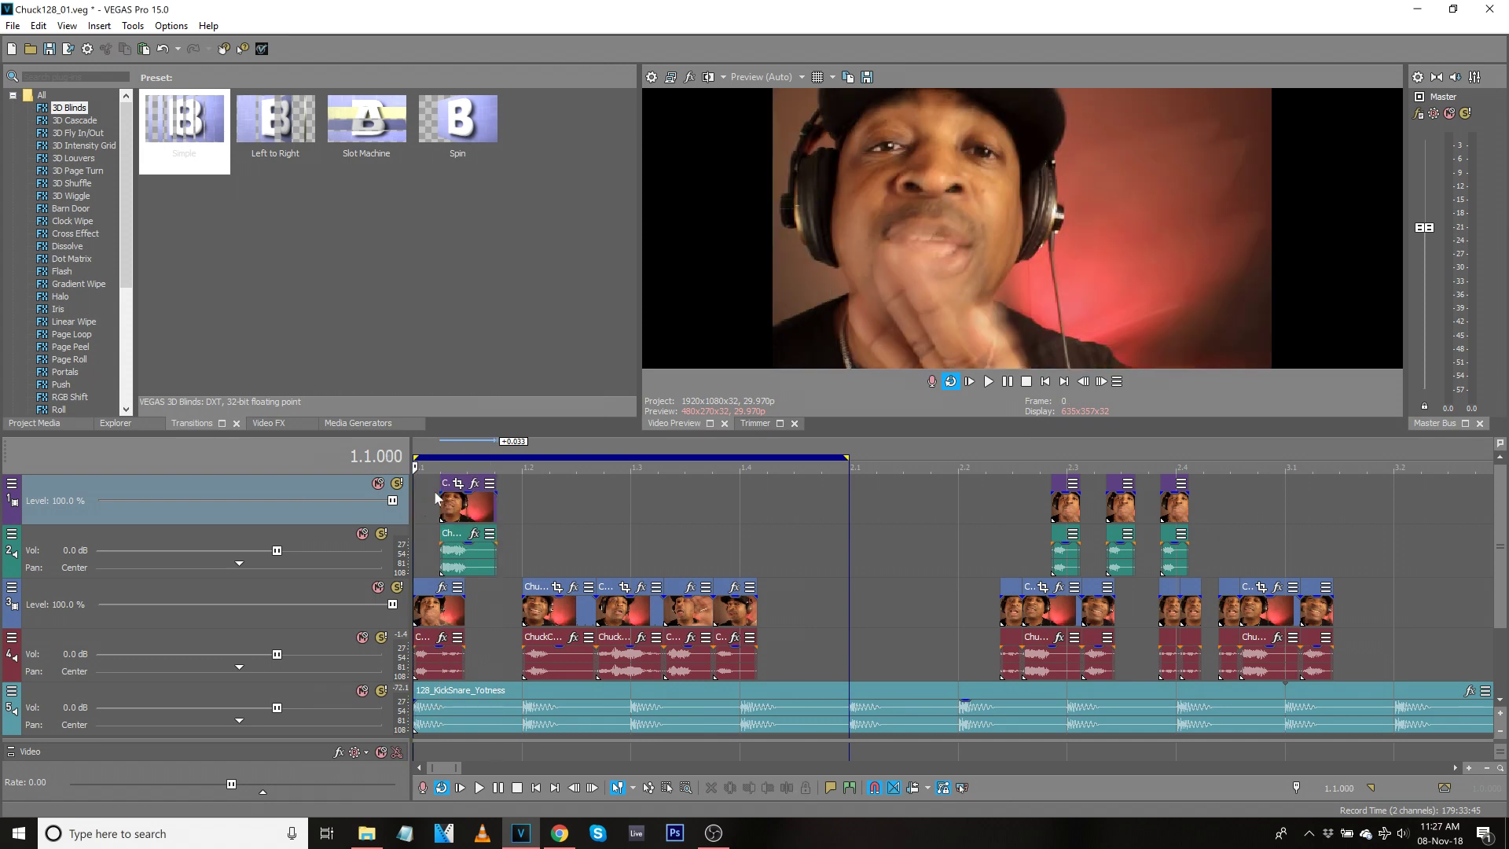
{"action": "left_click_drag", "start_coordinate": [495, 501], "coordinate": [465, 501]}
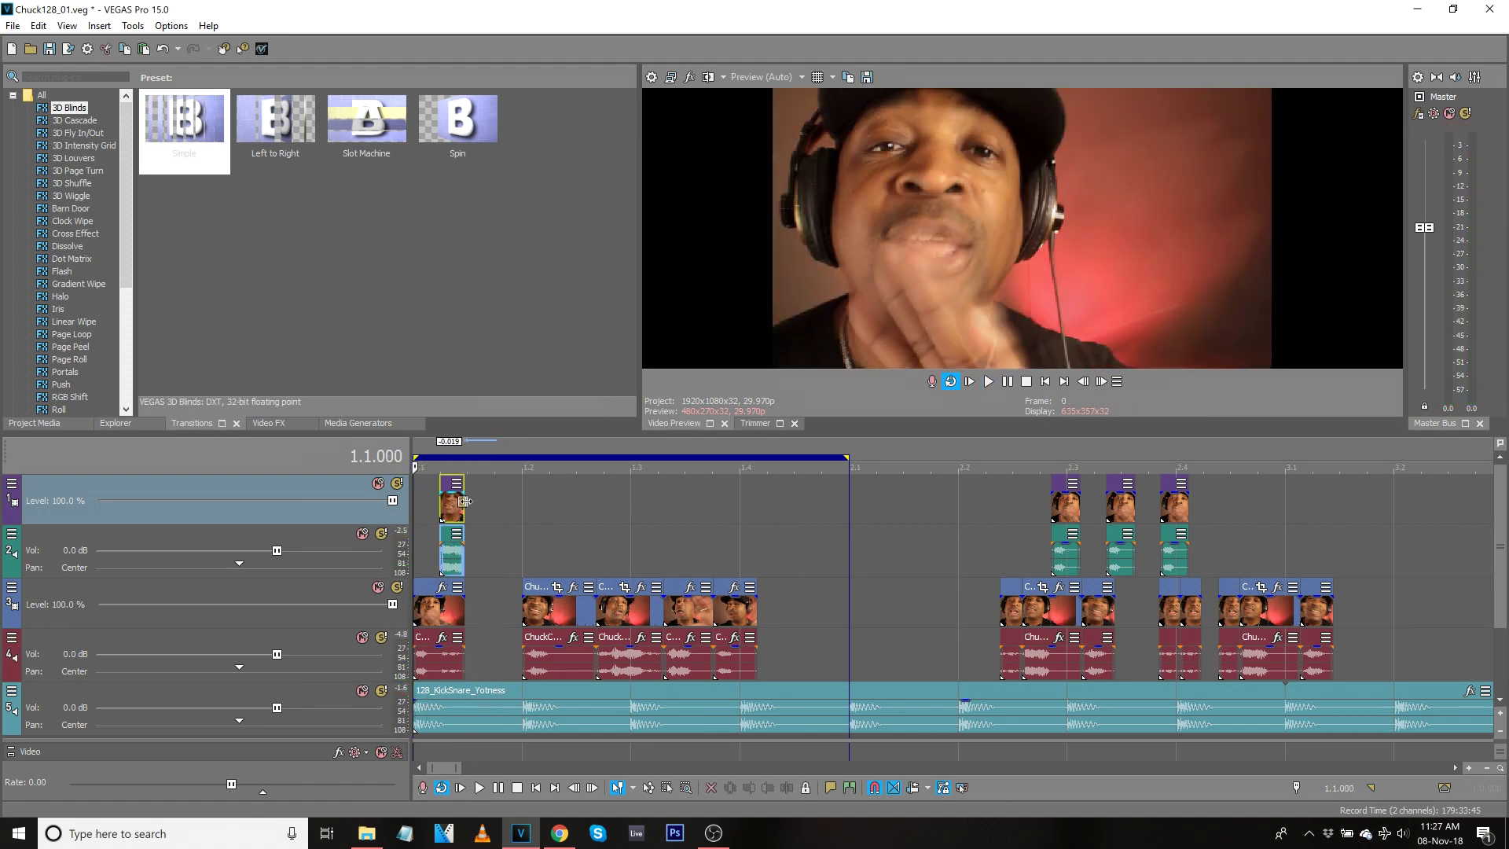
Duplicate the trimmed piece on tracks 1 and 2 right behind the original, about halfway between beats 1.1 and 1.2.
{"action": "left_click", "coordinate": [463, 501]}
{"action": "key", "text": "ctrl+c"}
{"action": "left_click", "coordinate": [467, 499]}
{"action": "key", "text": "ctrl+v"}
{"action": "left_click", "coordinate": [441, 503]}
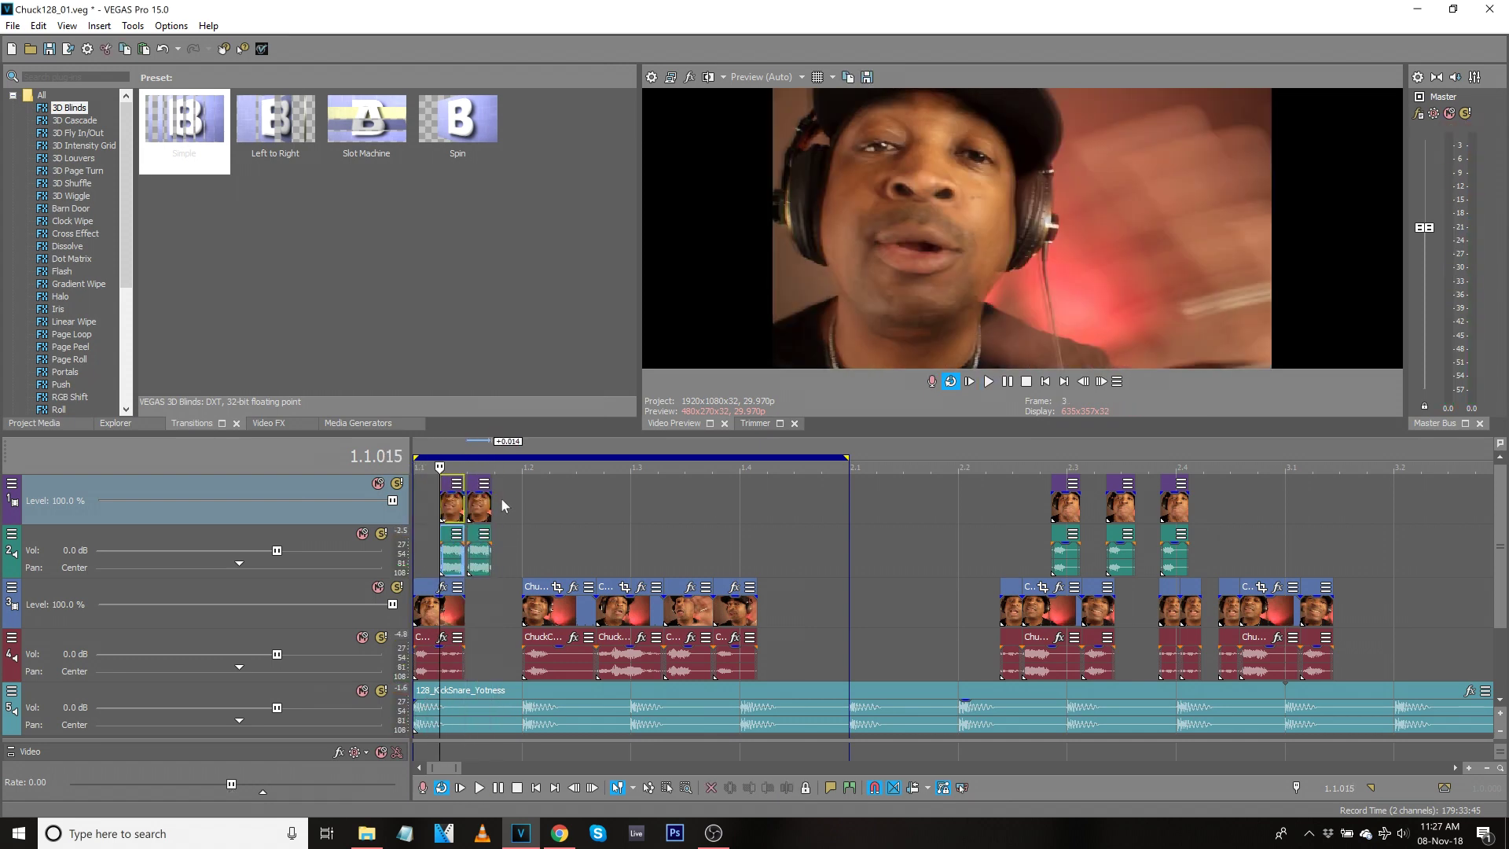
Move the ChuckChoiceBits piece at beat 1.2 earlier by 0.019, and cut off the part past beat 1.2.
{"action": "mouse_move", "coordinate": [544, 623]}
{"action": "left_mouse_down"}
{"action": "mouse_move", "coordinate": [512, 623]}
{"action": "mouse_move", "coordinate": [523, 616]}
{"action": "left_mouse_up"}
{"action": "left_click", "coordinate": [477, 615]}
{"action": "key", "text": "space"}
{"action": "key", "text": "space"}
{"action": "key", "text": "space"}
{"action": "key", "text": "space"}
{"action": "key", "text": "s"}
{"action": "left_click", "coordinate": [528, 616]}
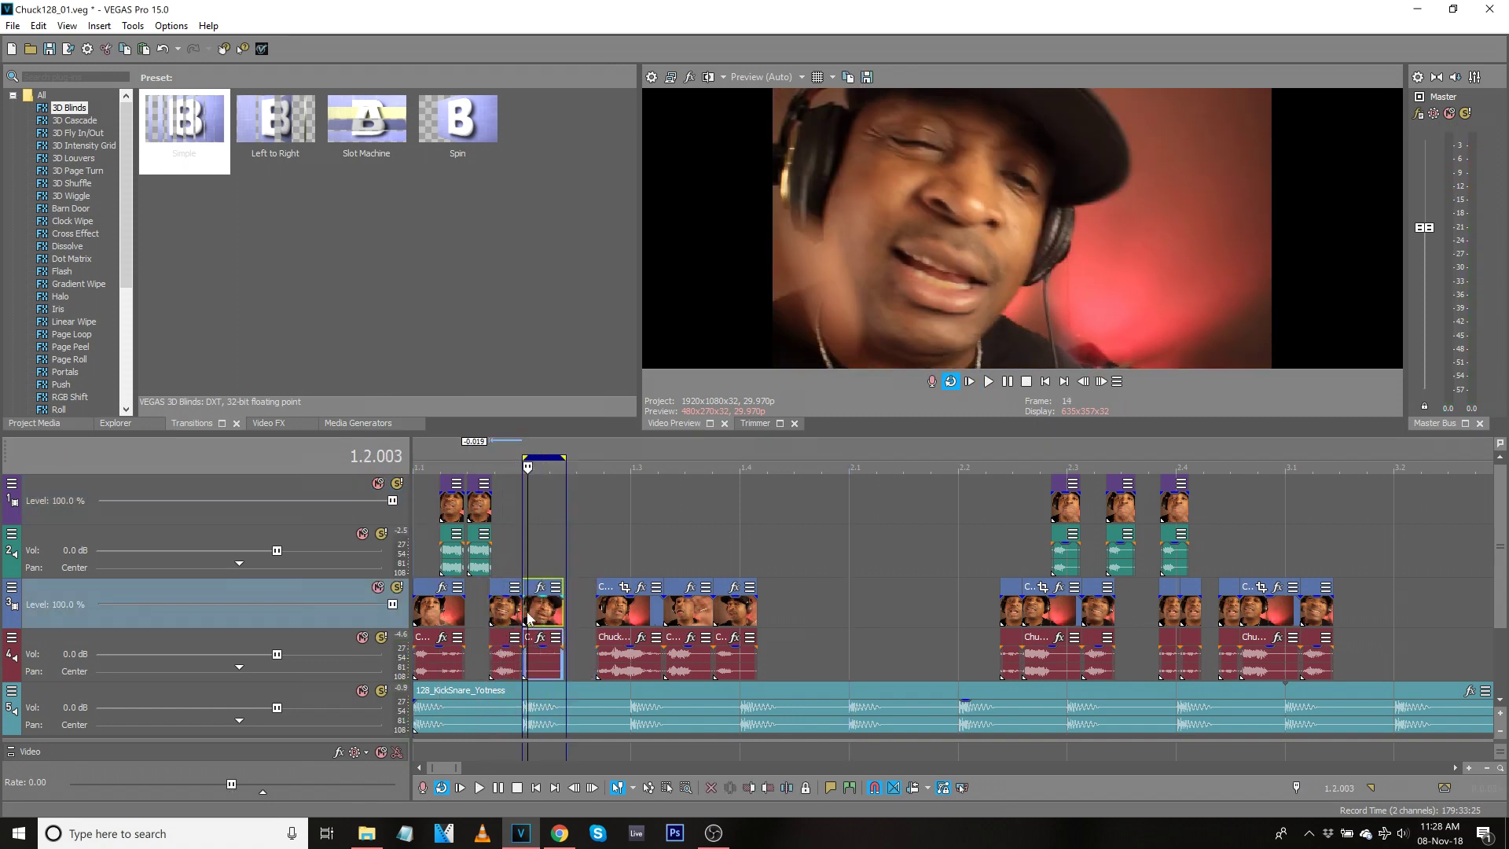
{"action": "key", "text": "Delete"}
During playback, paste a short piece on tracks 1 and 2 at beat 1.2, and move the following piece on tracks 3 and 4 earlier by 0.019.
{"action": "key", "text": "space"}
{"action": "left_click", "coordinate": [521, 509]}
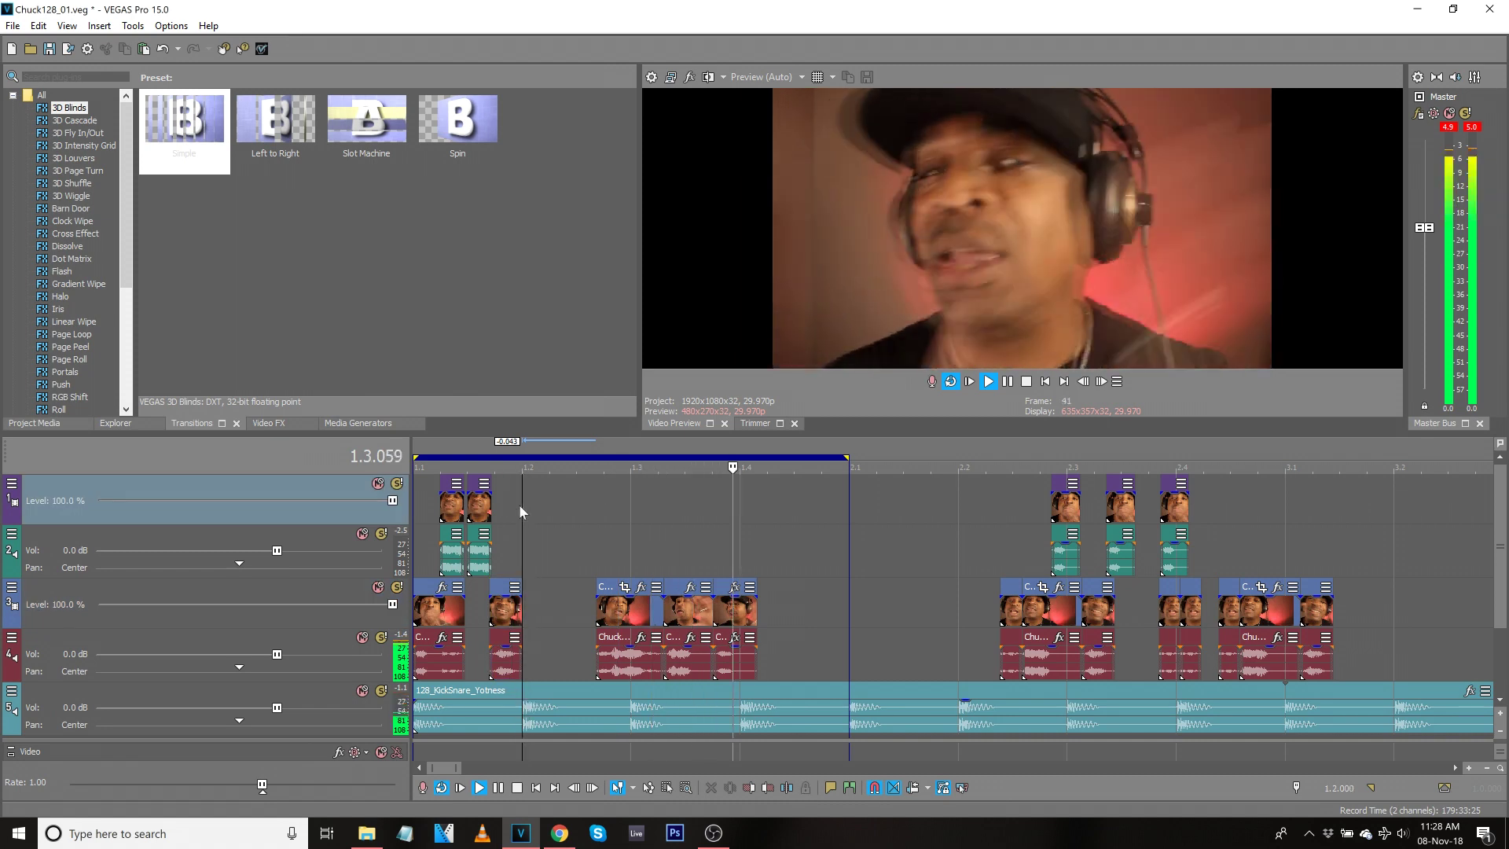
{"action": "key", "text": "ctrl+v"}
{"action": "left_click_drag", "start_coordinate": [610, 624], "coordinate": [577, 625]}
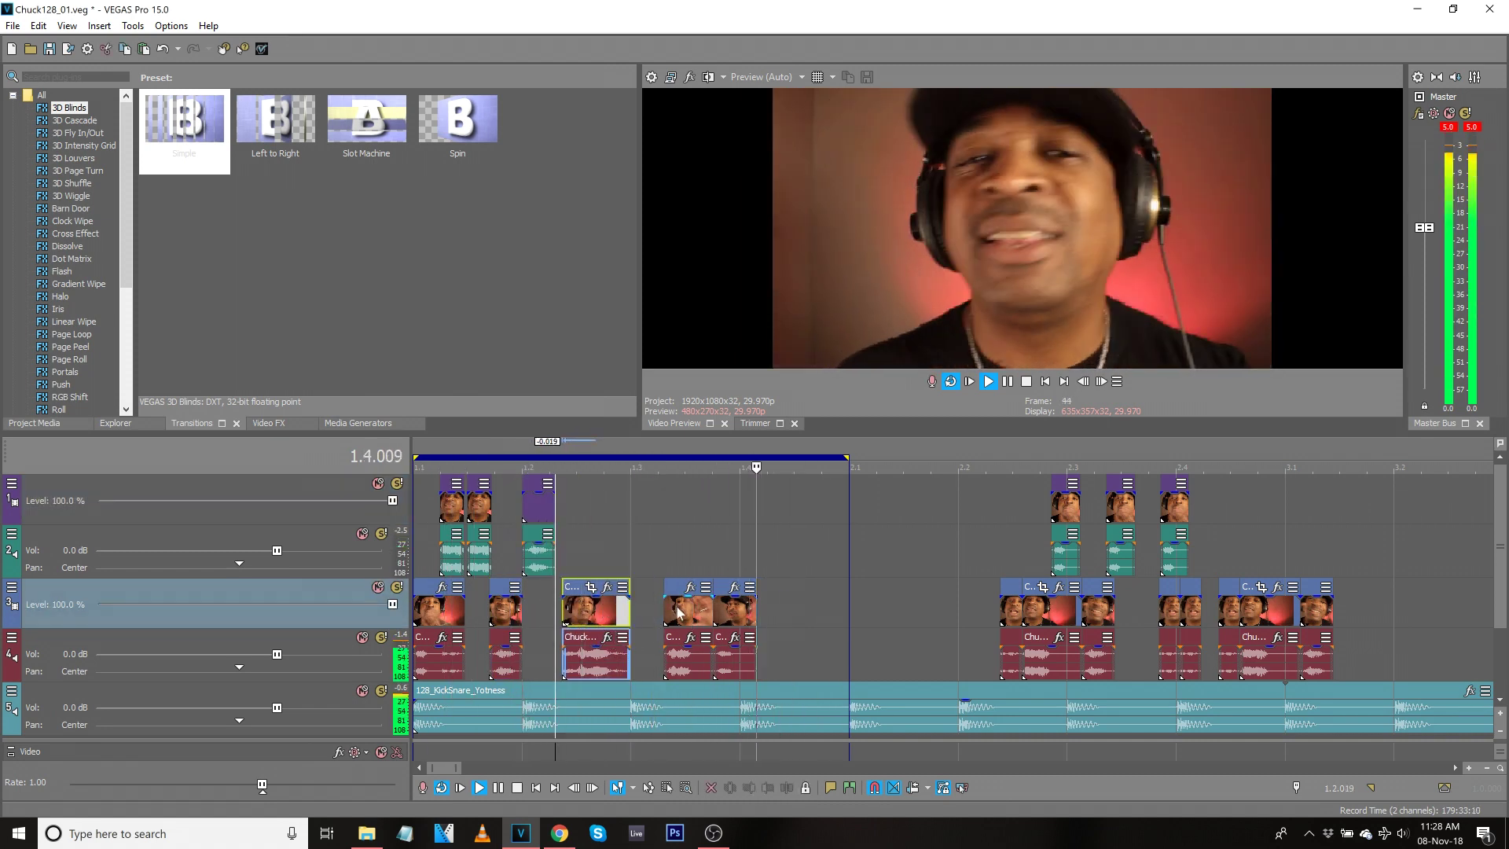
Copy the last ChuckChoiceBits piece in the loop to tracks 1 and 2, about a quarter beat after 1.4, and play the loop.
{"action": "left_click", "coordinate": [675, 608]}
{"action": "left_click", "coordinate": [738, 610]}
{"action": "key", "text": "ctrl+c"}
{"action": "left_click", "coordinate": [734, 531]}
{"action": "key", "text": "ctrl+v"}
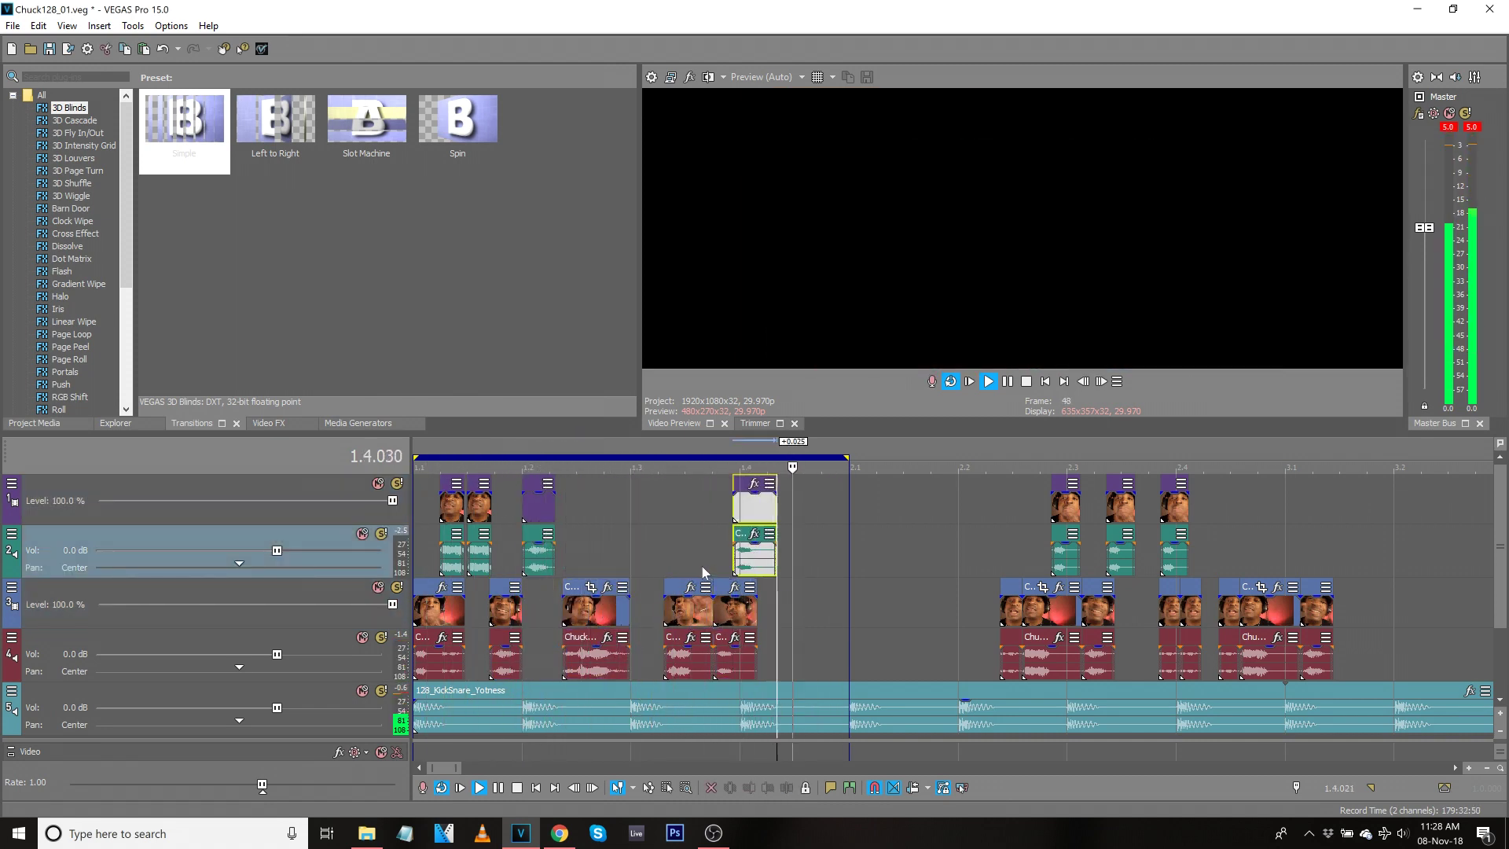
{"action": "left_click_drag", "start_coordinate": [757, 566], "coordinate": [788, 569]}
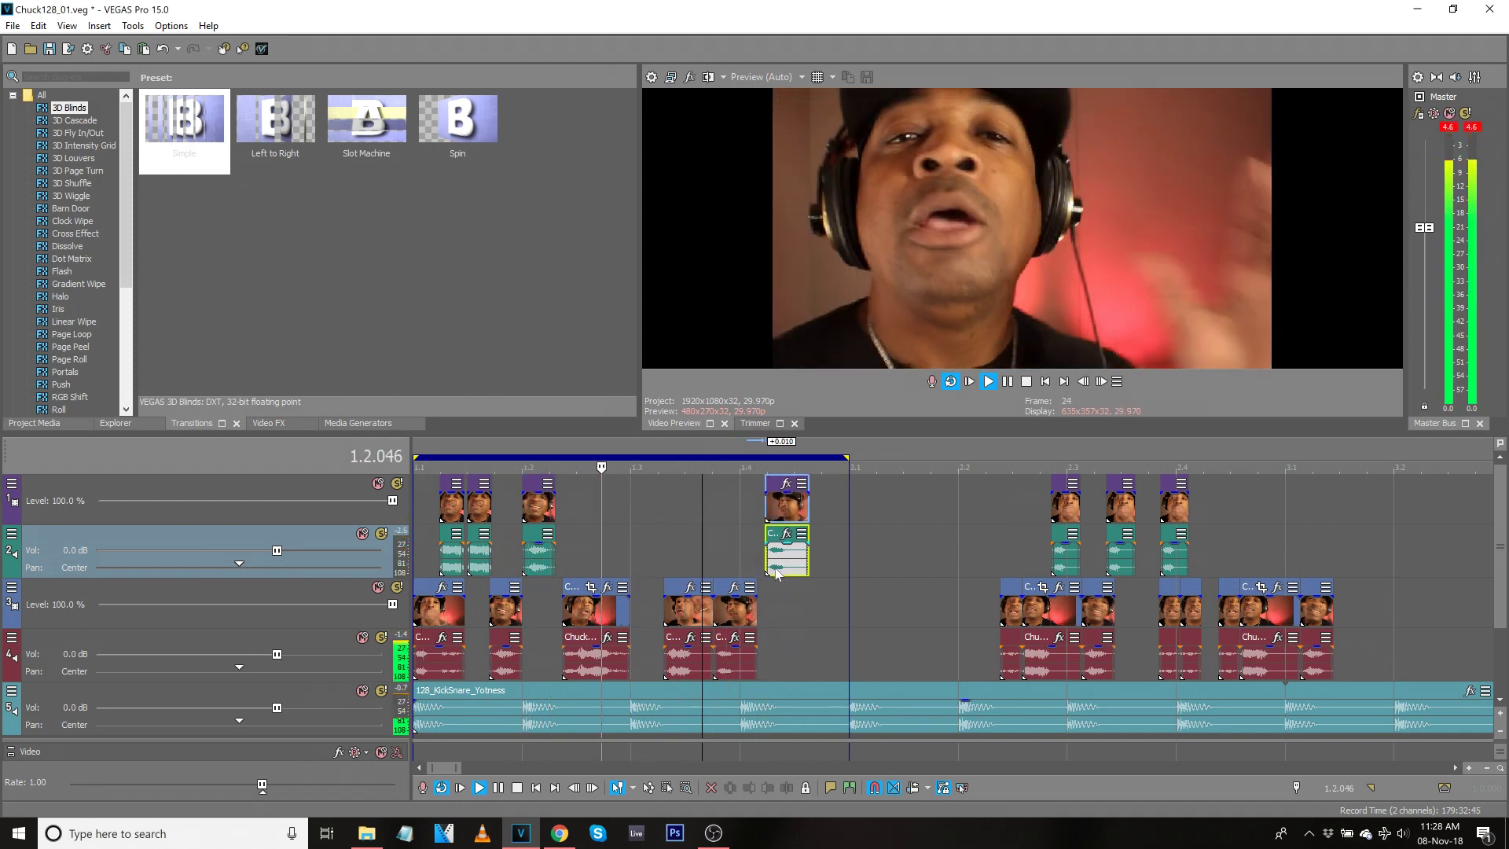
{"action": "key", "text": "space"}
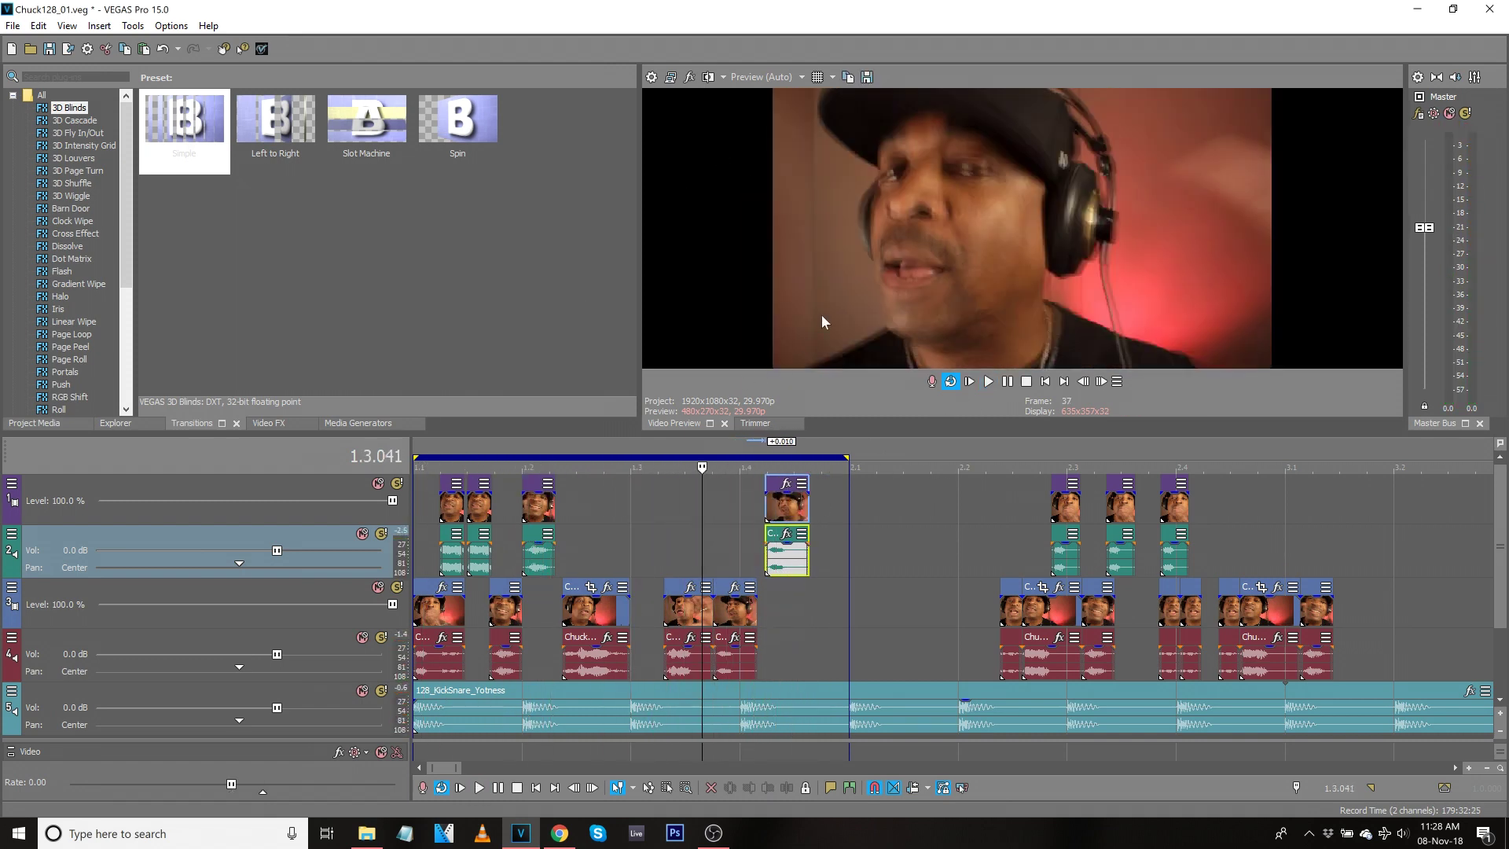
{"action": "key", "text": "space"}
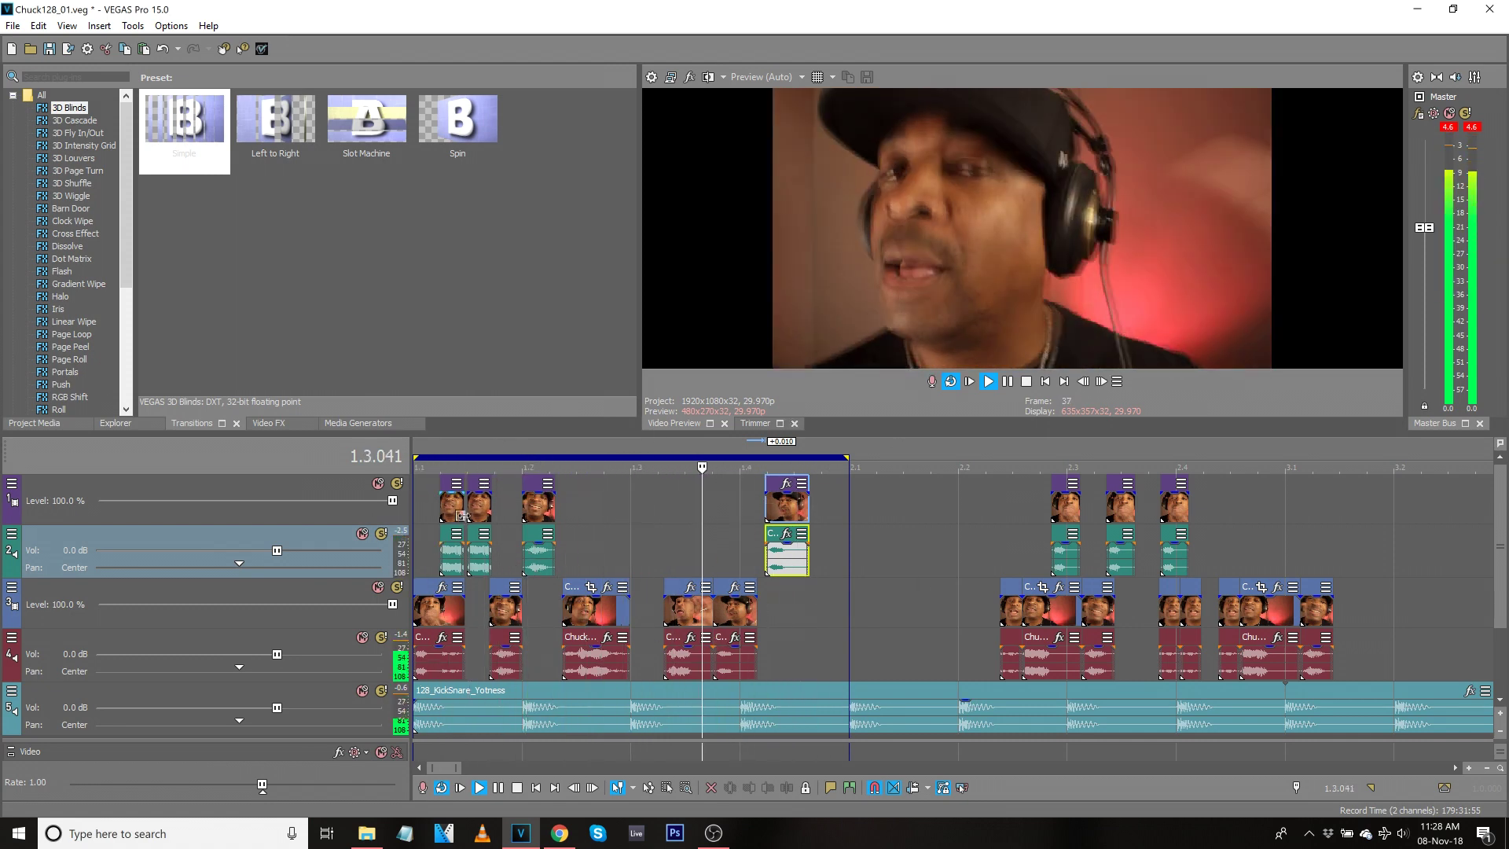
Remove the second short piece from tracks 1 and 2, and paste copies about a quarter beat before and after beat 1.3.
{"action": "left_click", "coordinate": [479, 507]}
{"action": "key", "text": "Delete"}
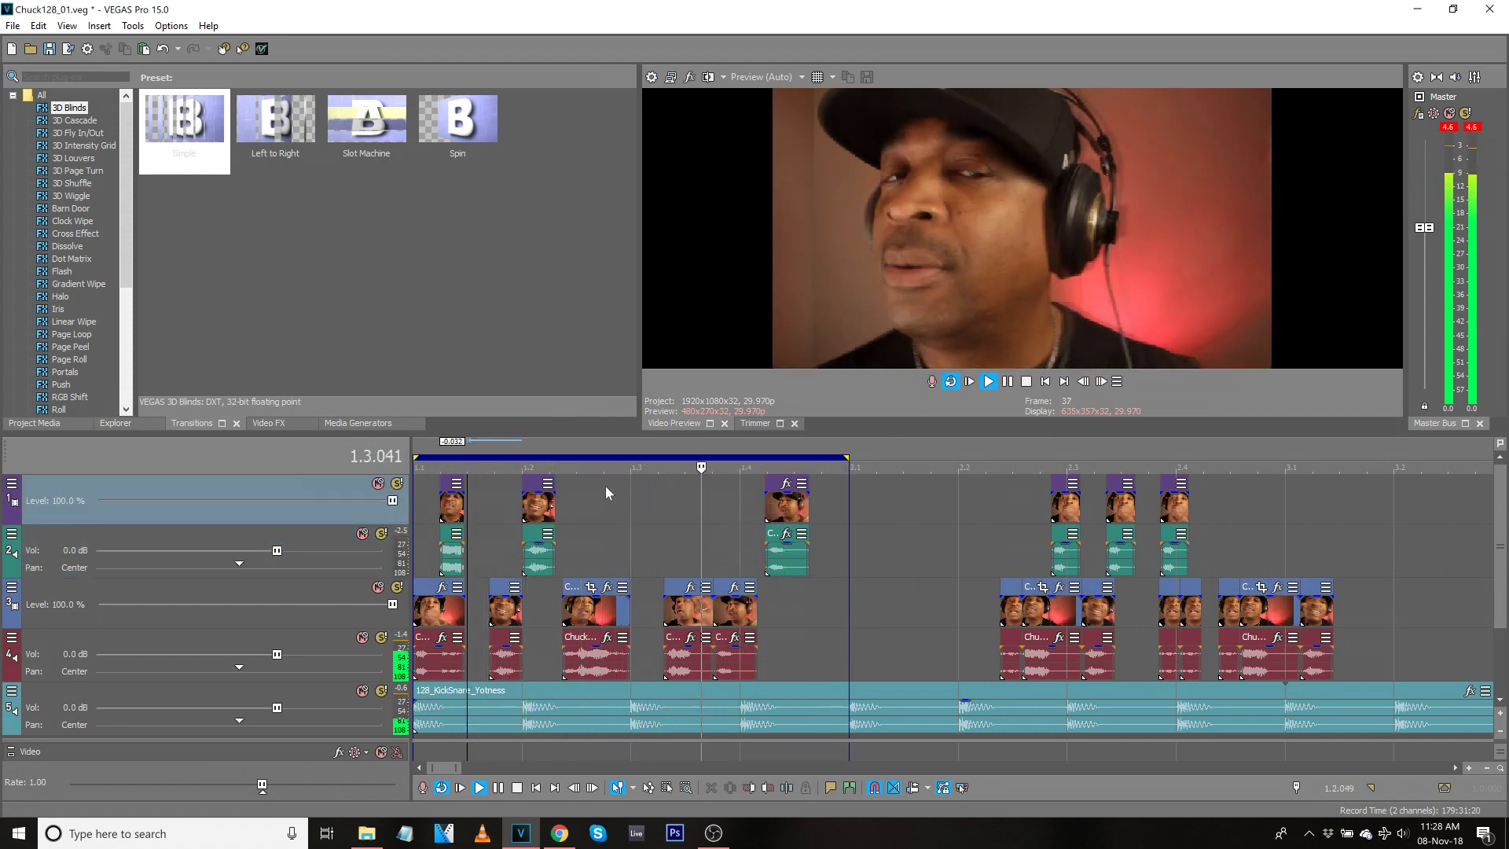
{"action": "left_click", "coordinate": [605, 486]}
{"action": "key", "text": "ctrl+v"}
{"action": "left_click", "coordinate": [644, 505]}
{"action": "key", "text": "ctrl+v"}
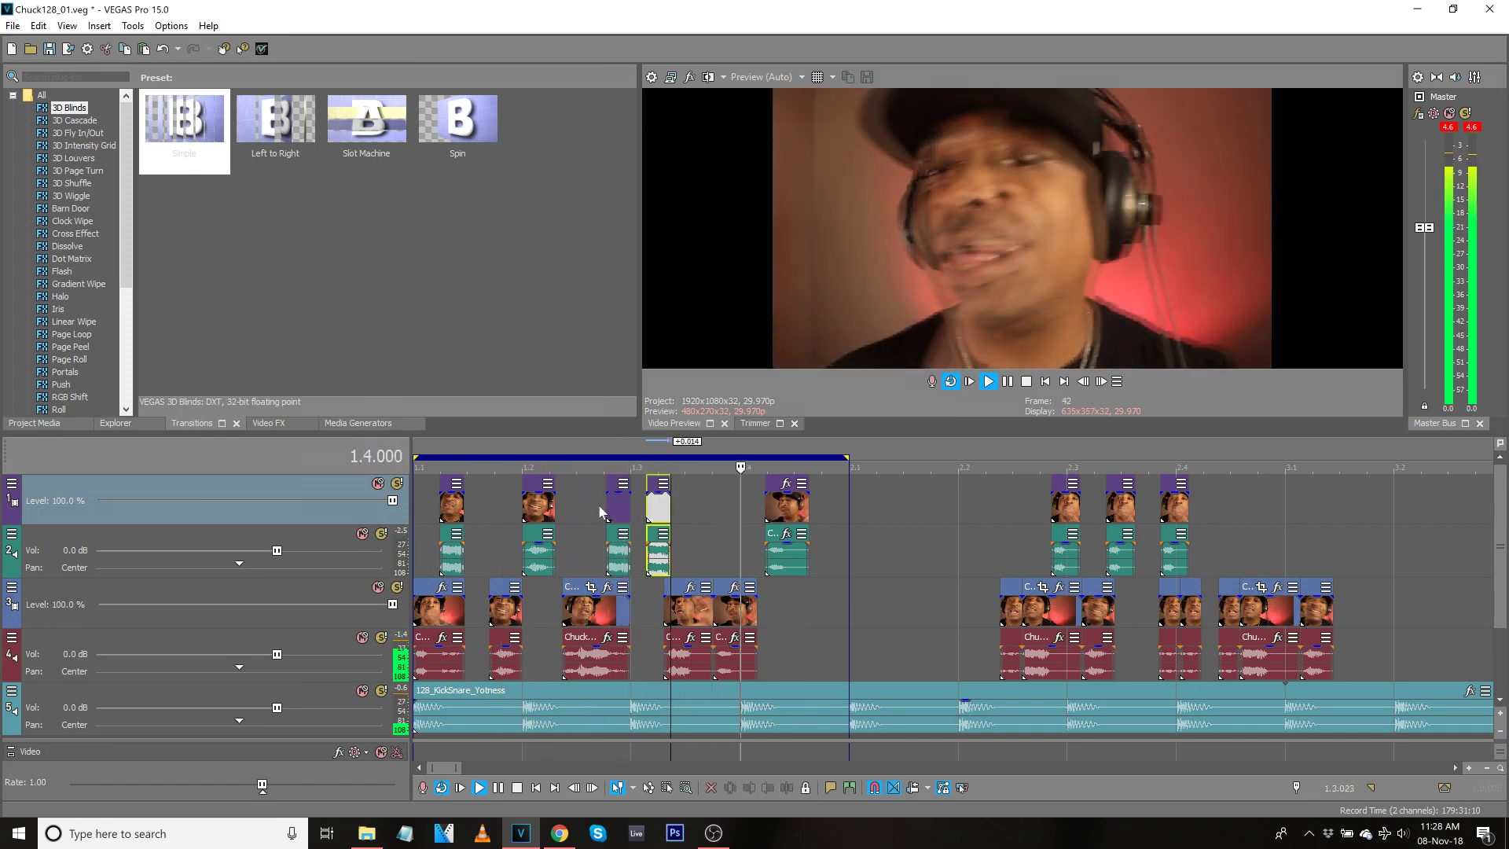
{"action": "left_click", "coordinate": [599, 505]}
{"action": "left_click_drag", "start_coordinate": [658, 512], "coordinate": [668, 512]}
{"action": "key", "text": "space"}
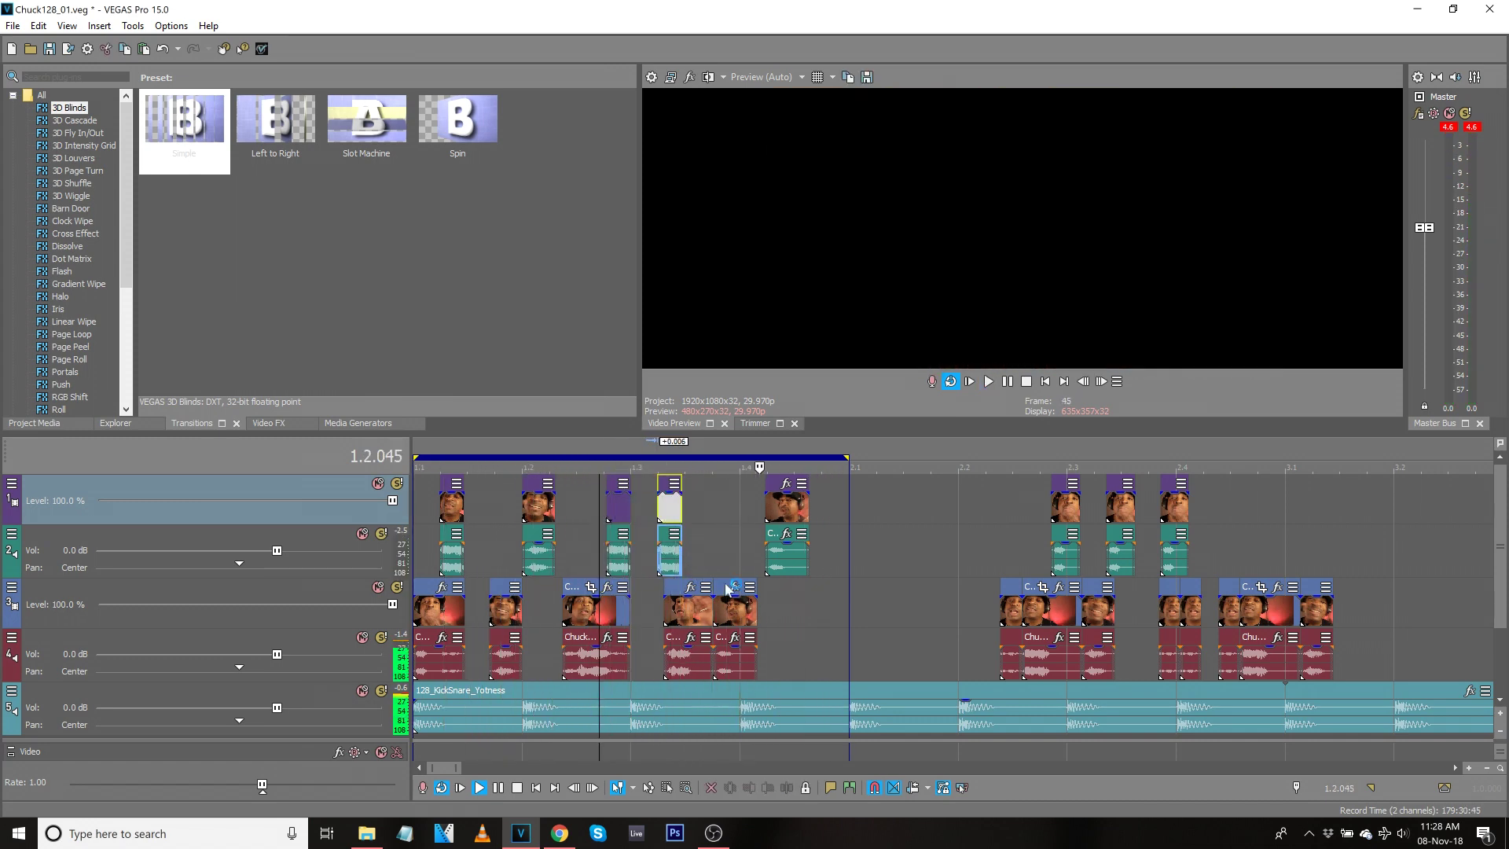
Paste a copy of the last ChuckChoiceBits piece on tracks 3 and 4 near the loop end, and trim its end to beat 2.1.
{"action": "left_click", "coordinate": [728, 598]}
{"action": "left_click", "coordinate": [817, 602]}
{"action": "key", "text": "ctrl+v"}
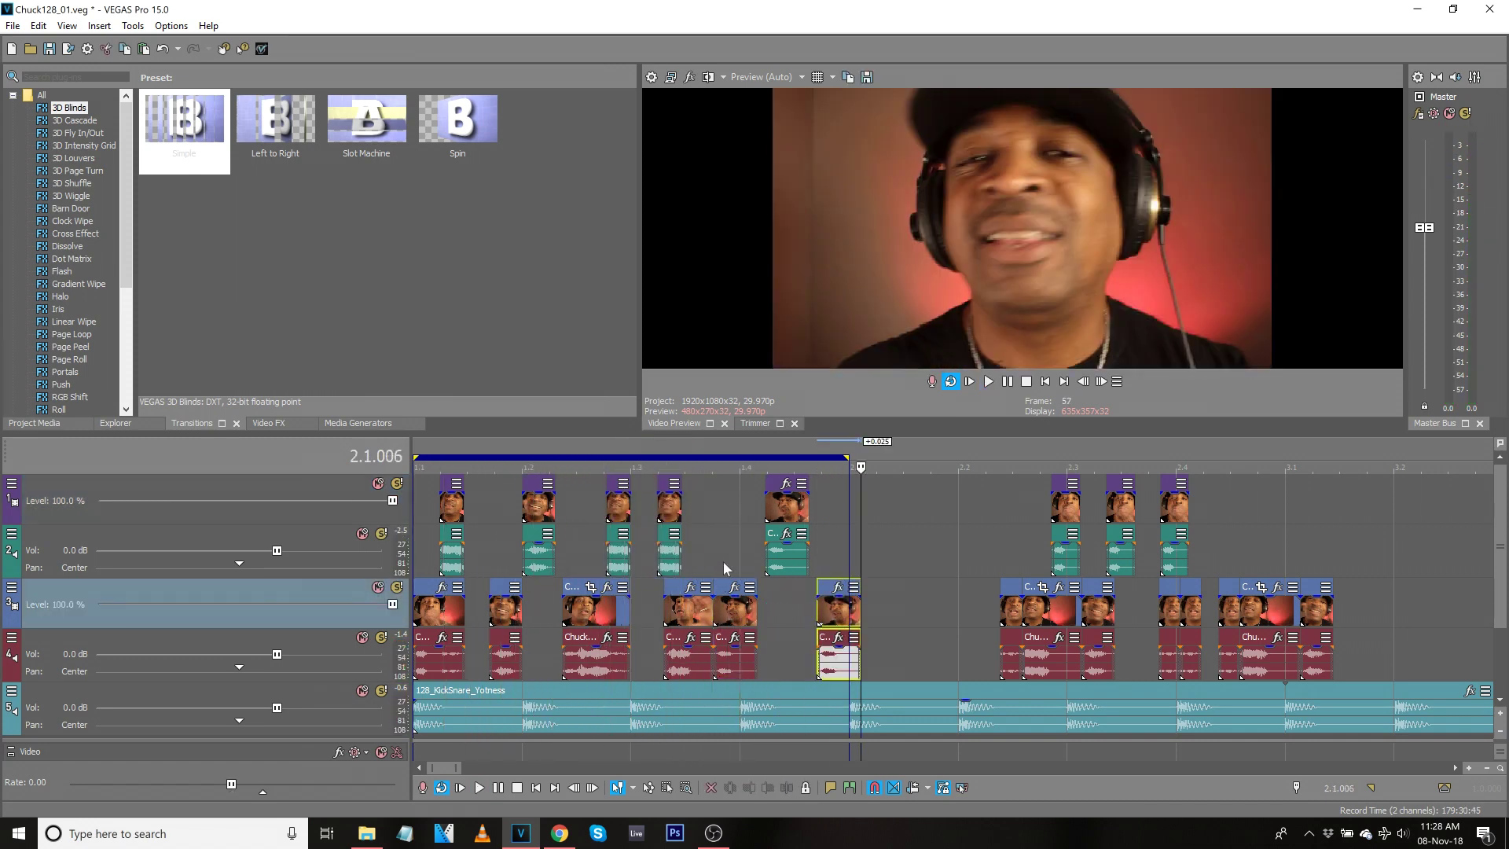
{"action": "left_click", "coordinate": [724, 563]}
{"action": "key", "text": "space"}
{"action": "left_click_drag", "start_coordinate": [859, 610], "coordinate": [849, 610]}
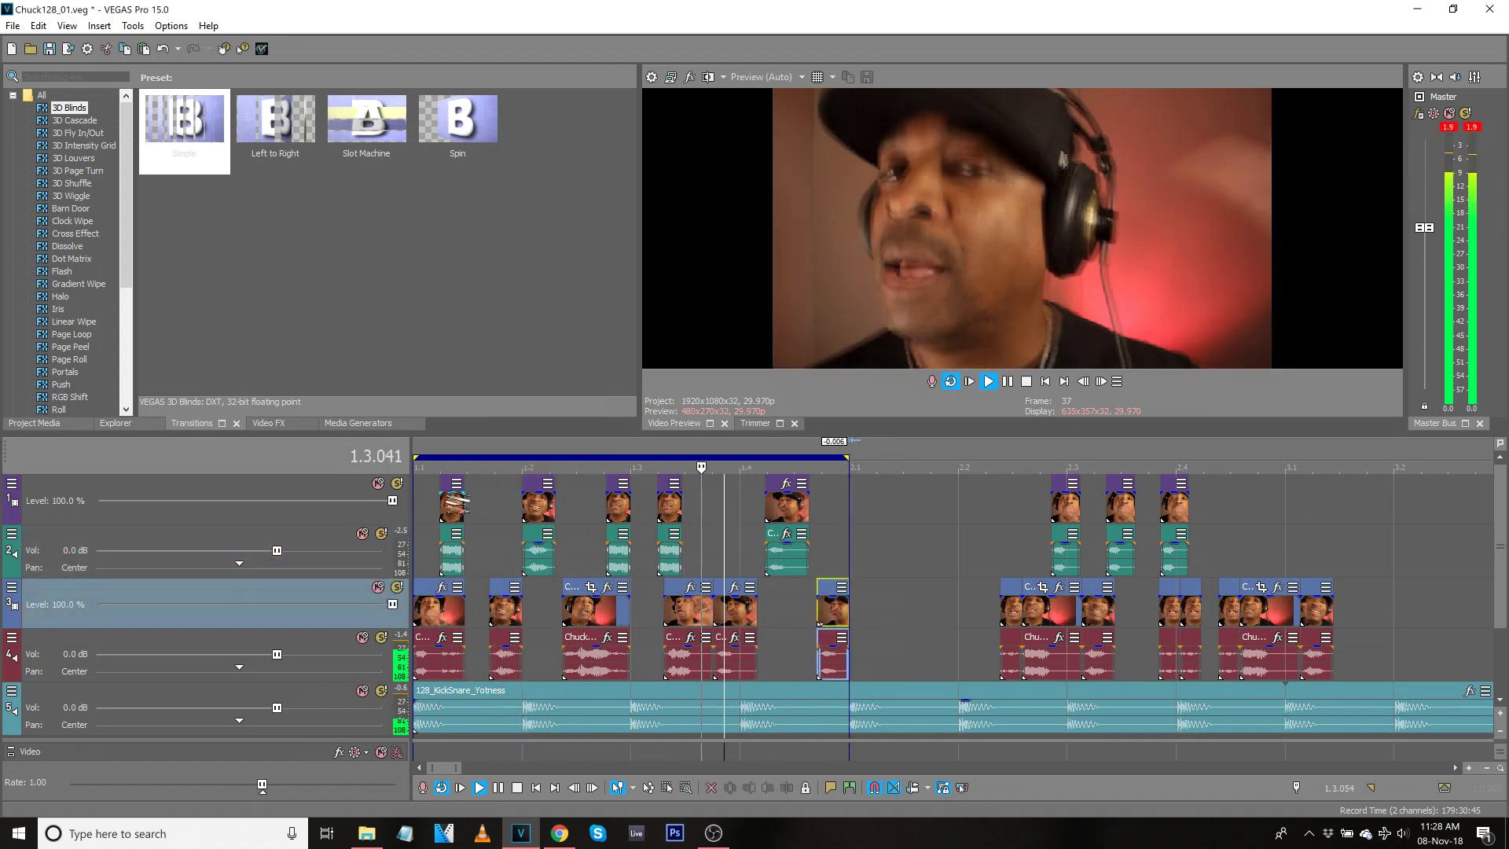
Delete all clips inside the loop from tracks 1 and 2, and all but the first clip from tracks 3 and 4.
{"action": "left_click", "coordinate": [449, 507]}
{"action": "left_click", "coordinate": [795, 565], "text": "shift"}
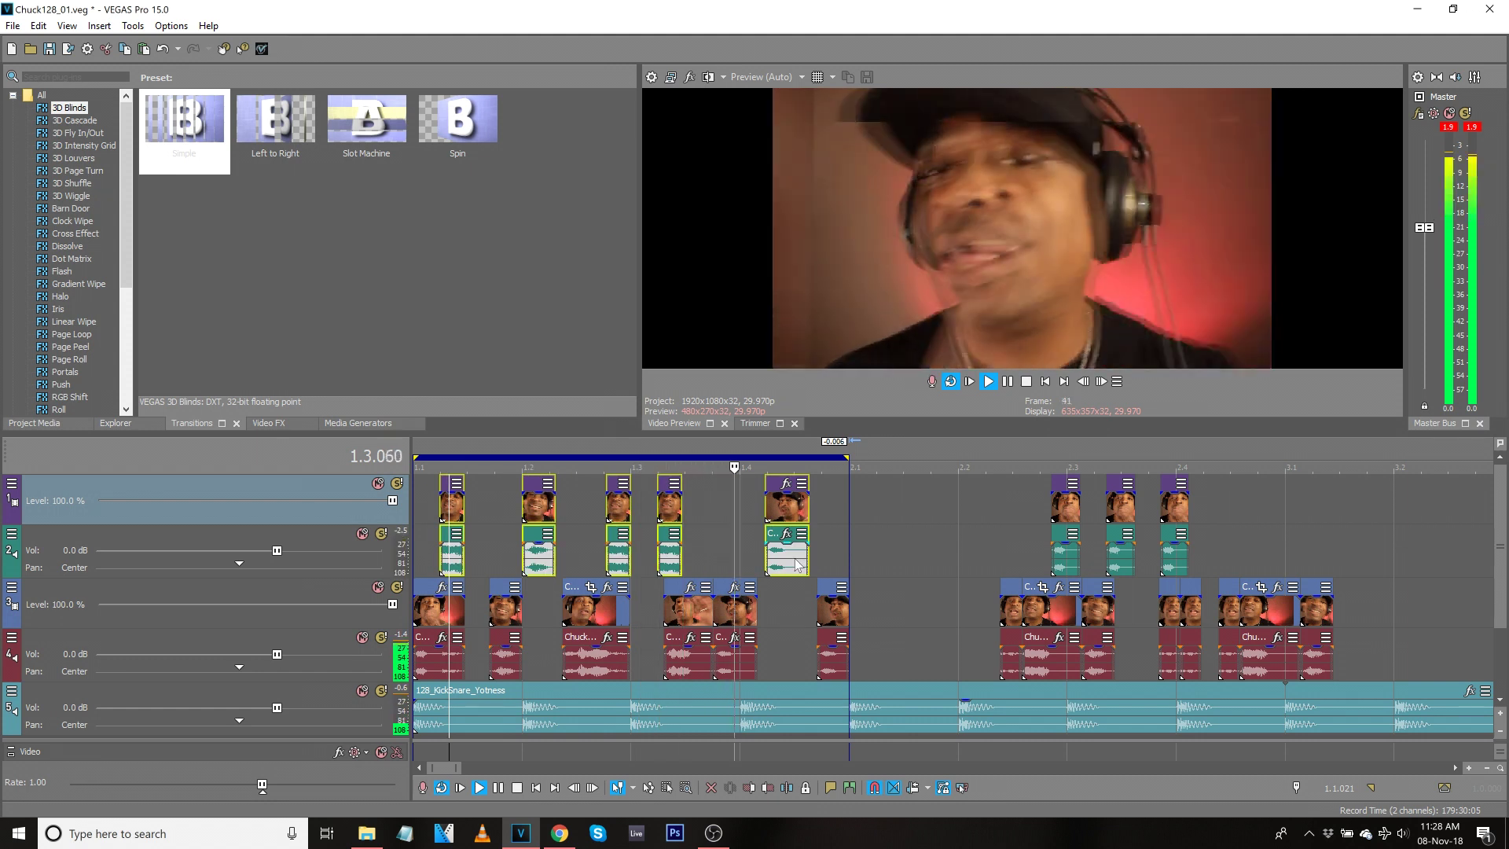
{"action": "key", "text": "space"}
{"action": "key", "text": "Delete"}
{"action": "left_click", "coordinate": [503, 613]}
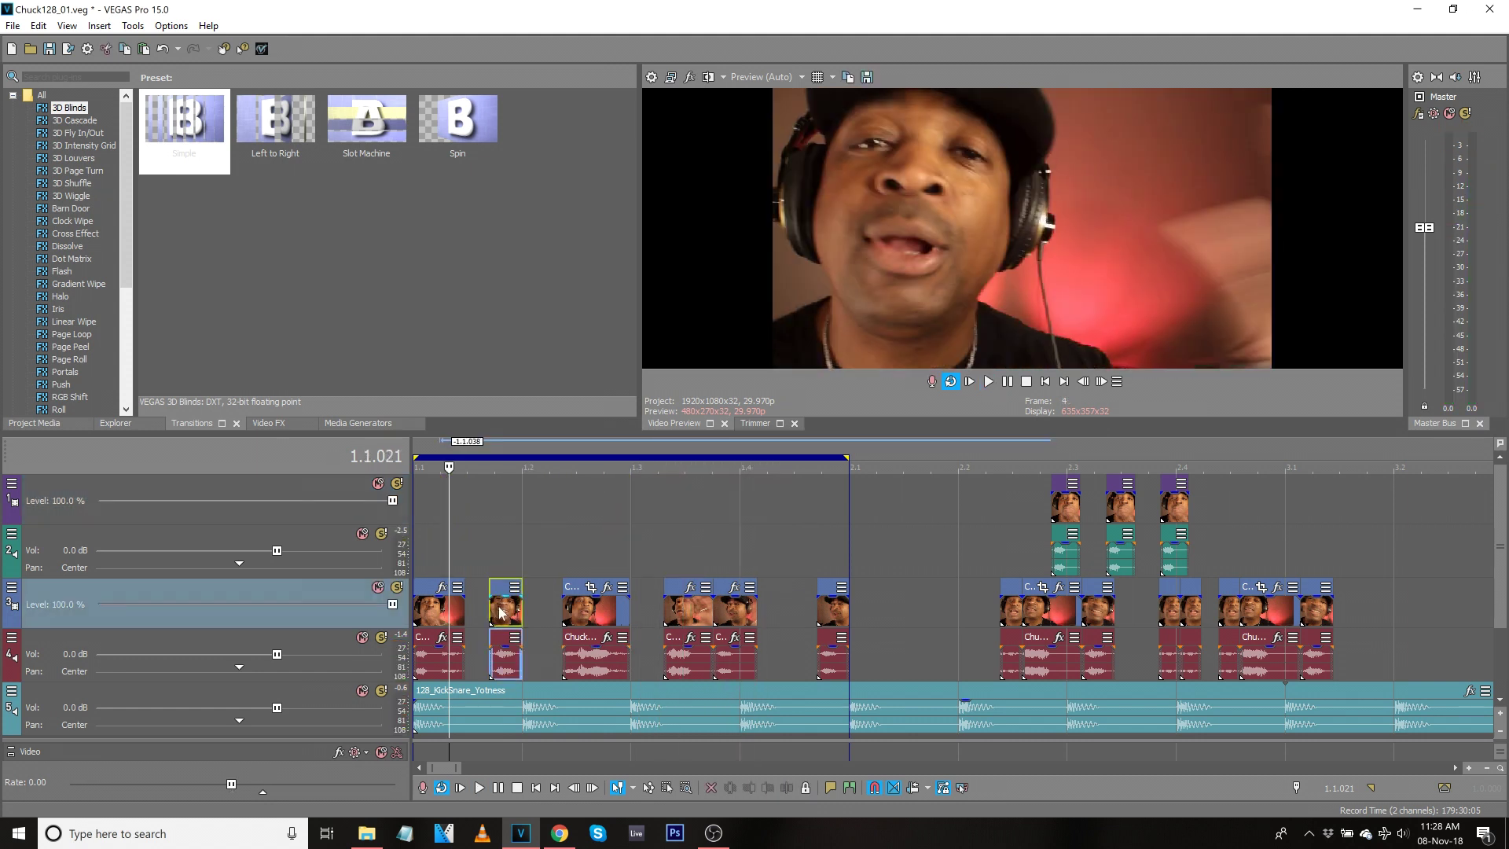
{"action": "left_click", "coordinate": [837, 677], "text": "shift"}
{"action": "key", "text": "Delete"}
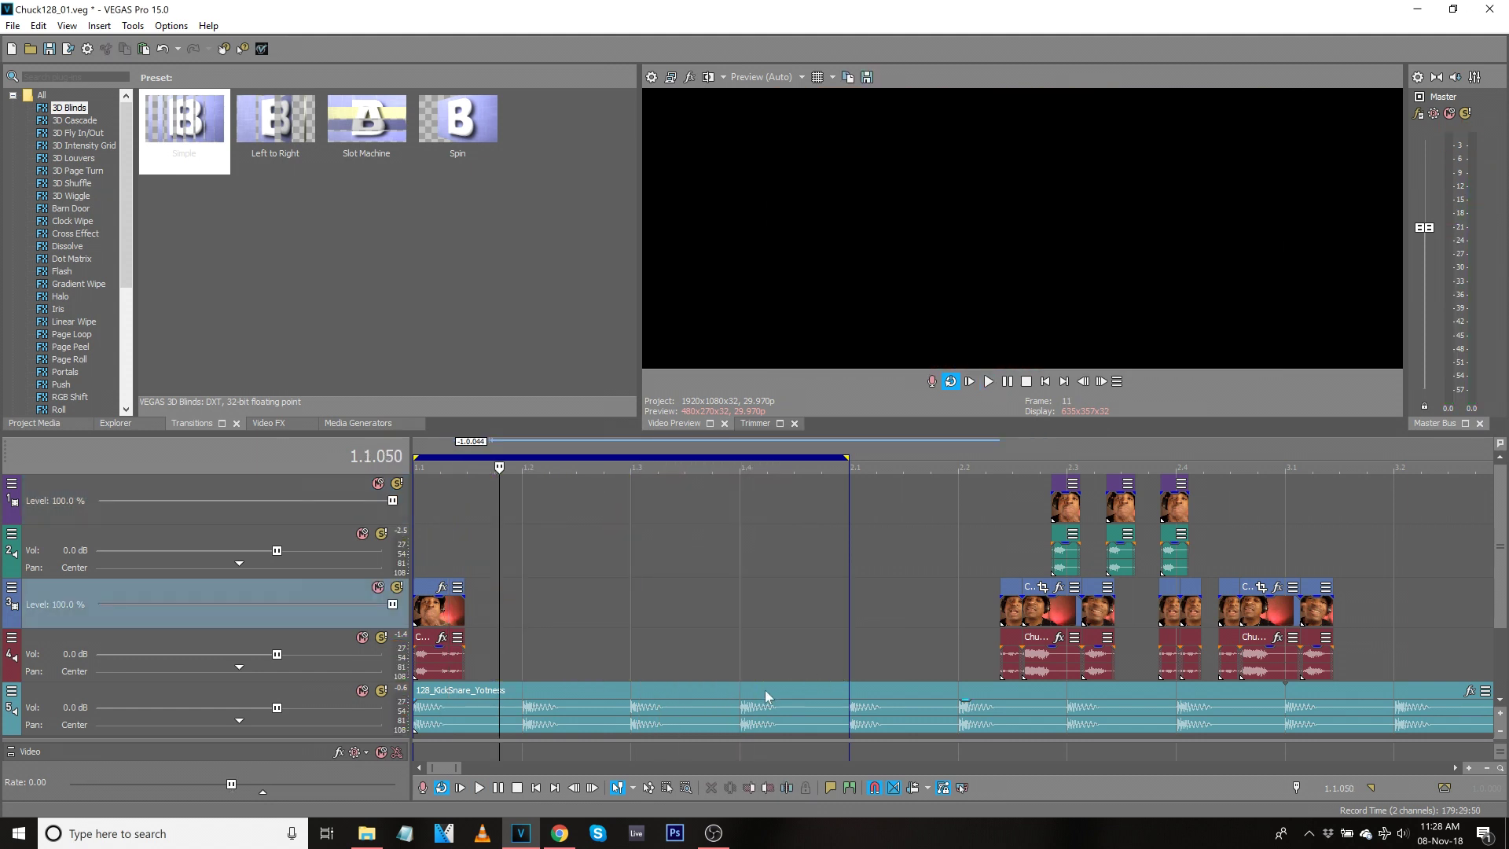
Extend the first ChuckChoiceBits clip on tracks 3 and 4 to the loop end at beat 2.1.
{"action": "left_click", "coordinate": [419, 616]}
{"action": "scroll", "coordinate": [447, 621], "scroll_direction": "down", "scroll_amount": 8}
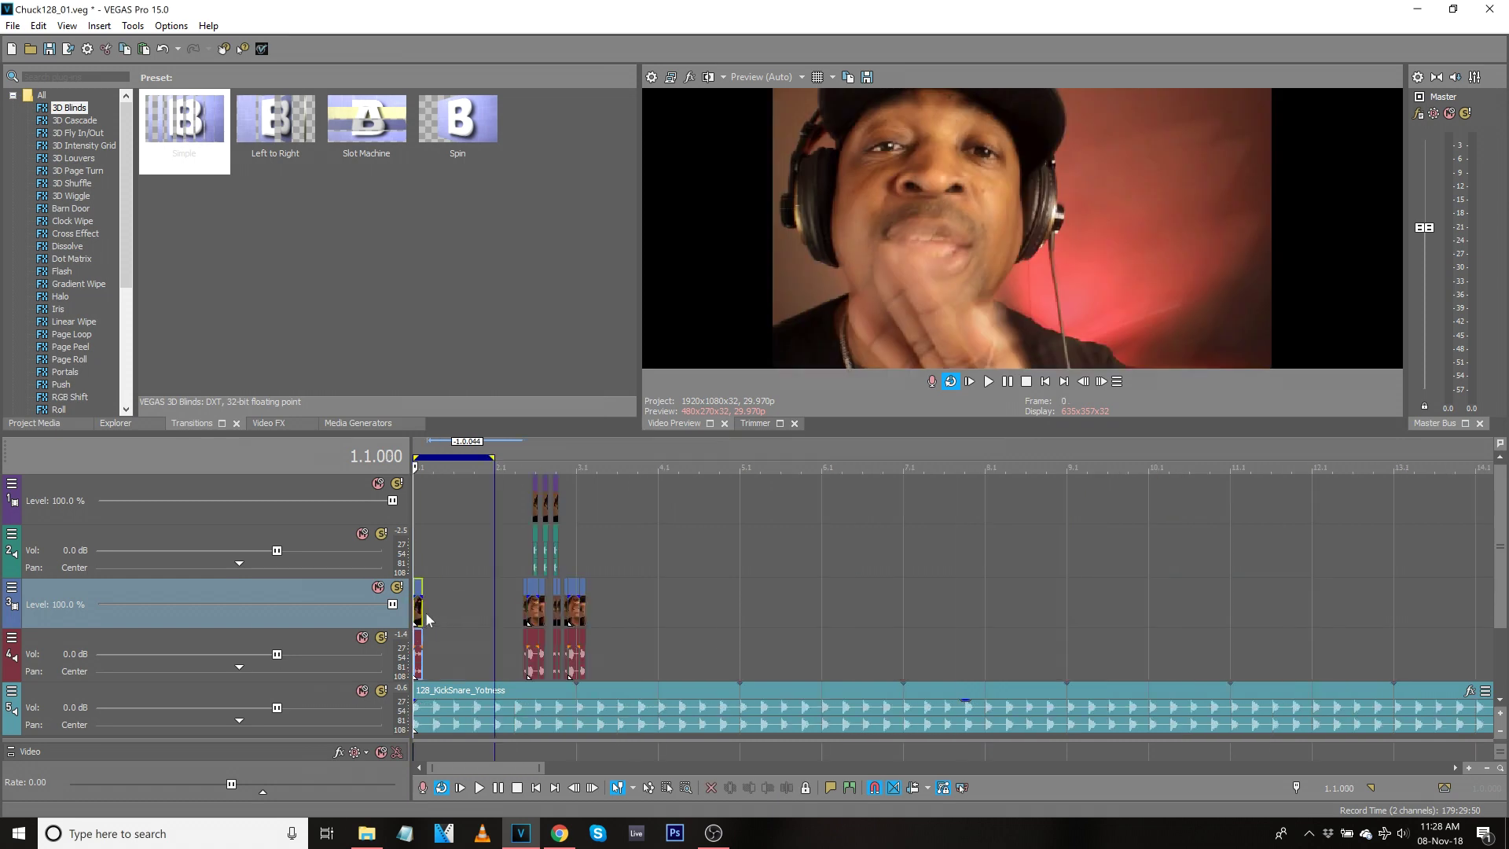
{"action": "scroll", "coordinate": [453, 613], "scroll_direction": "up", "scroll_amount": 8}
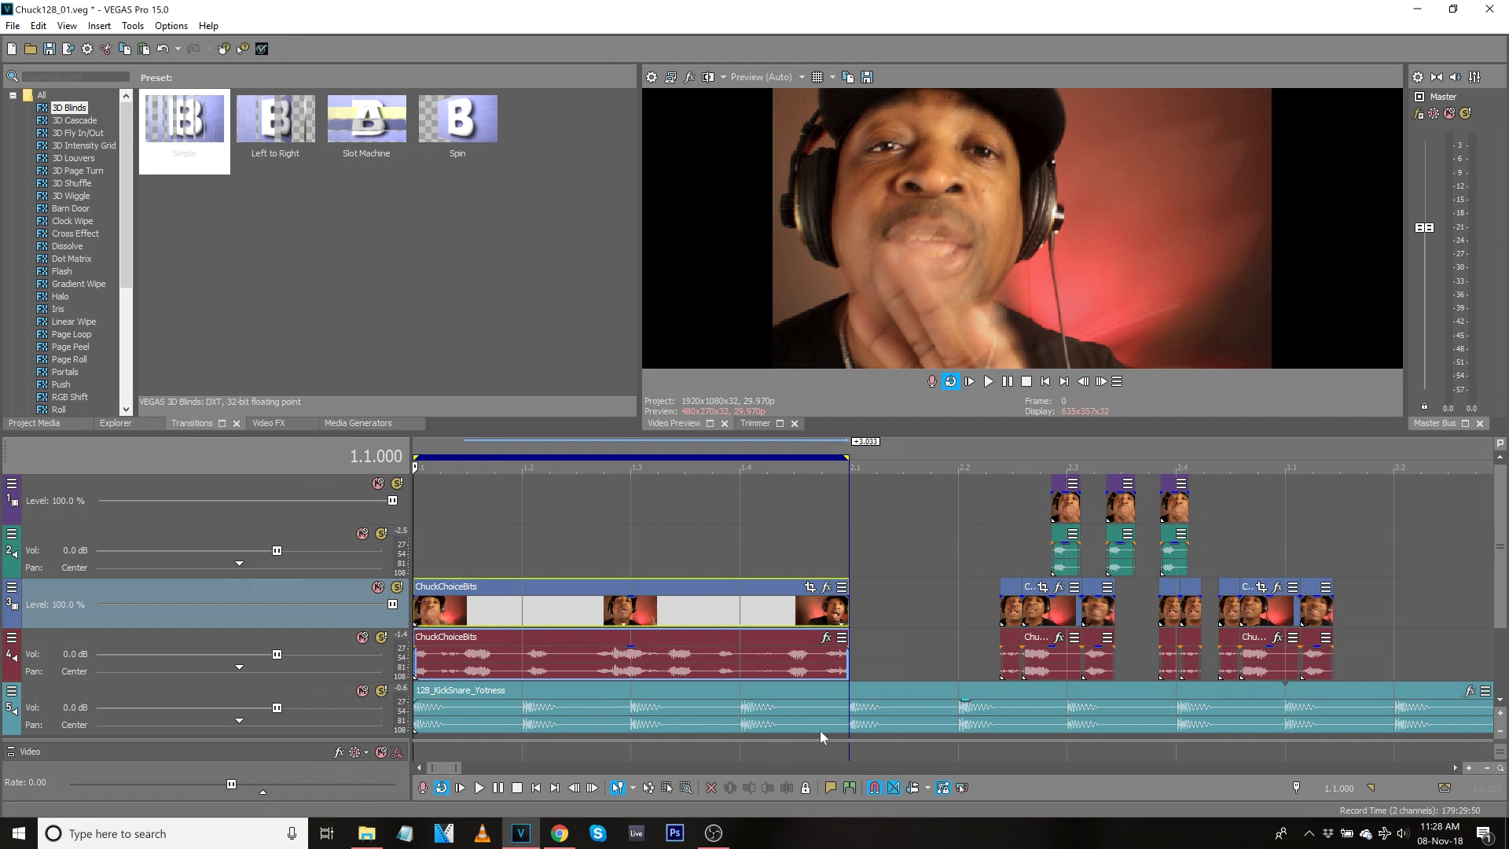
{"action": "left_click", "coordinate": [848, 710]}
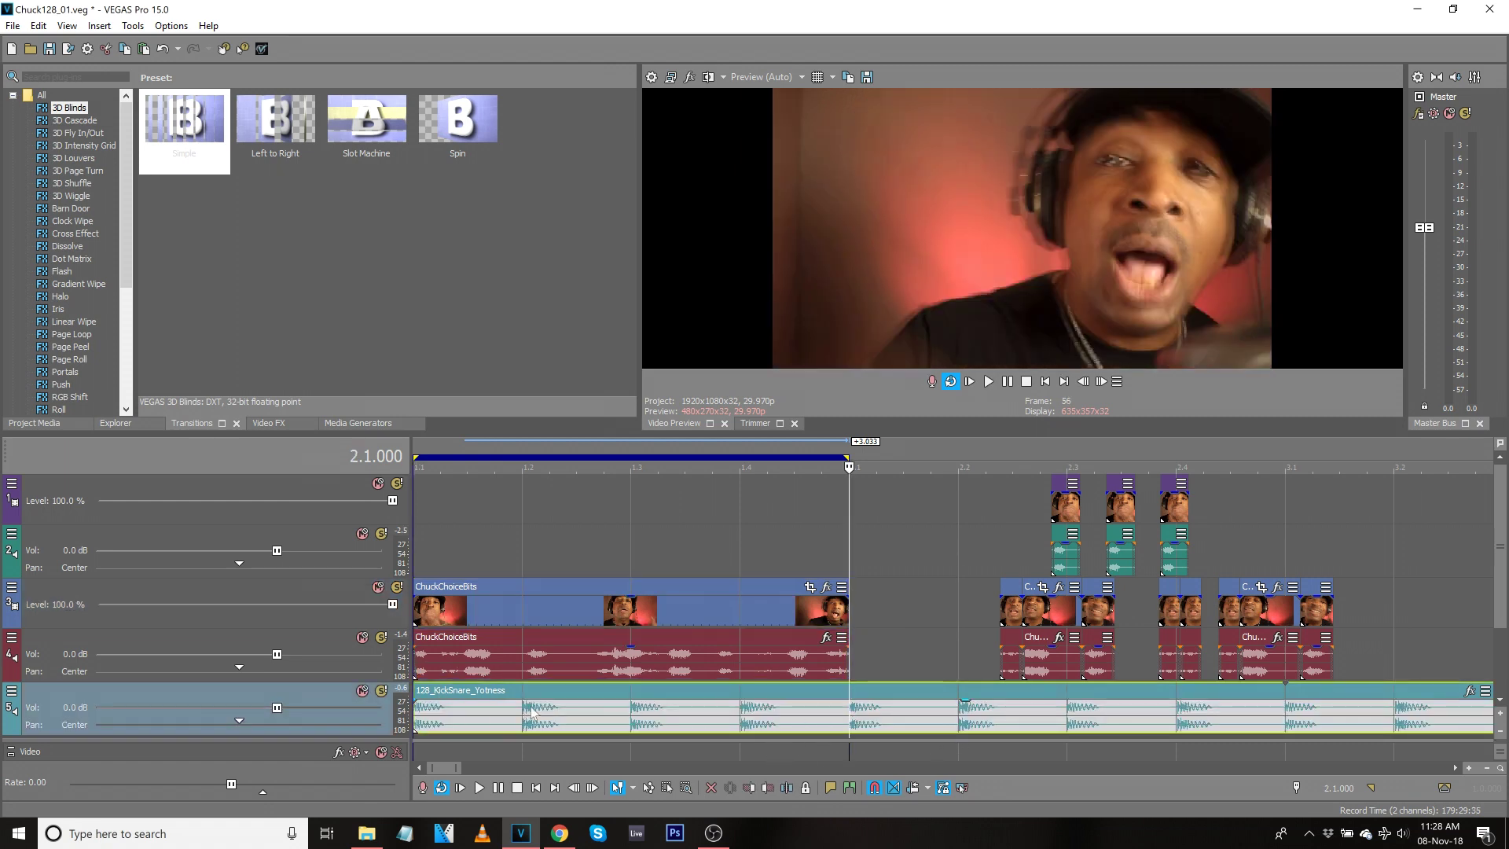
{"action": "left_click", "coordinate": [422, 661]}
{"action": "left_click", "coordinate": [420, 618]}
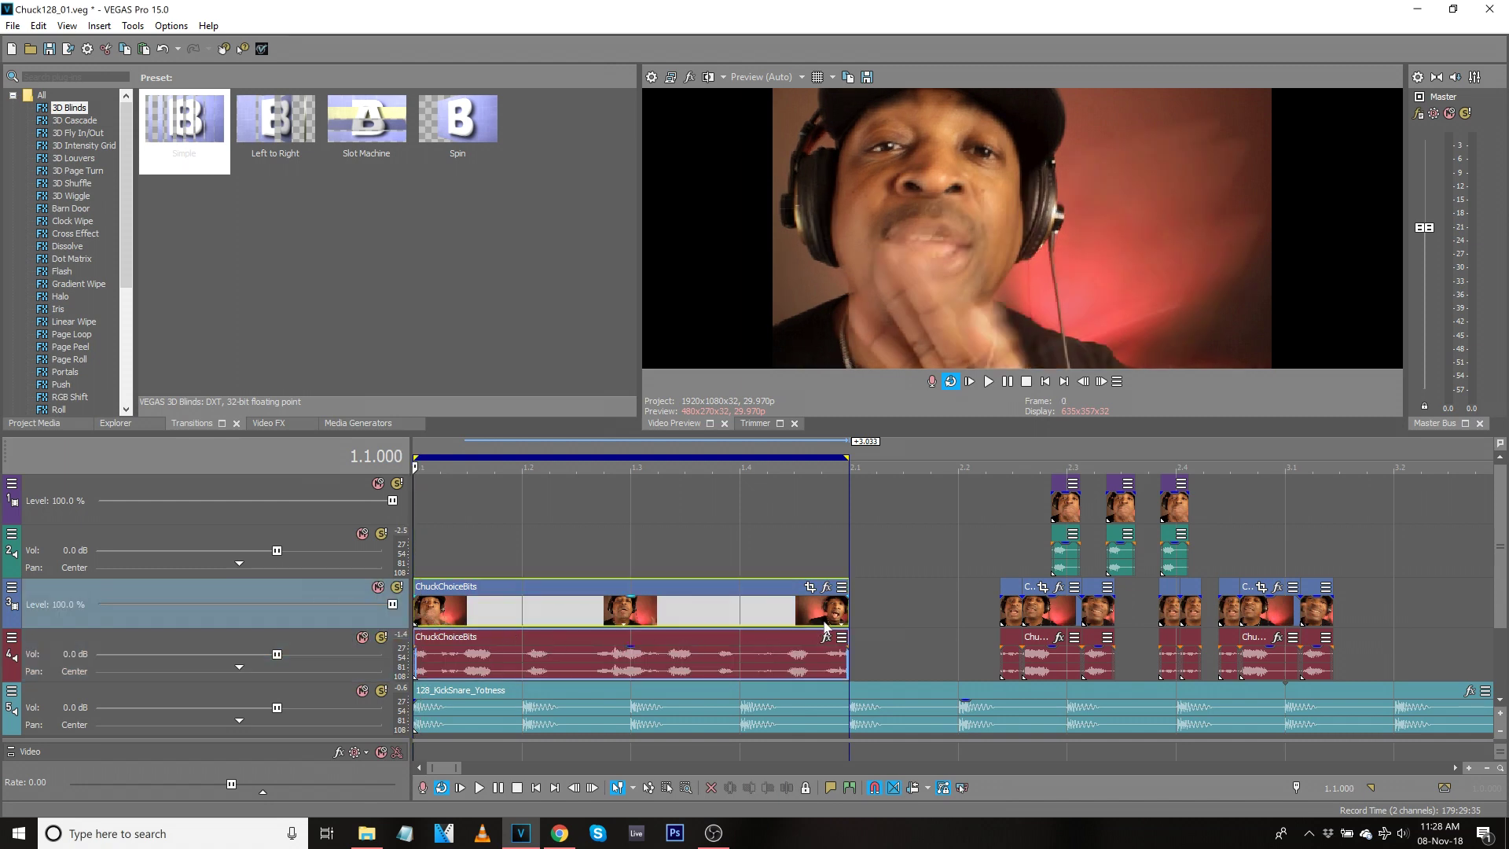
Play the extended ChuckChoiceBits clip against the beat, and listen to it with track 4 soloed.
{"action": "key", "text": "space"}
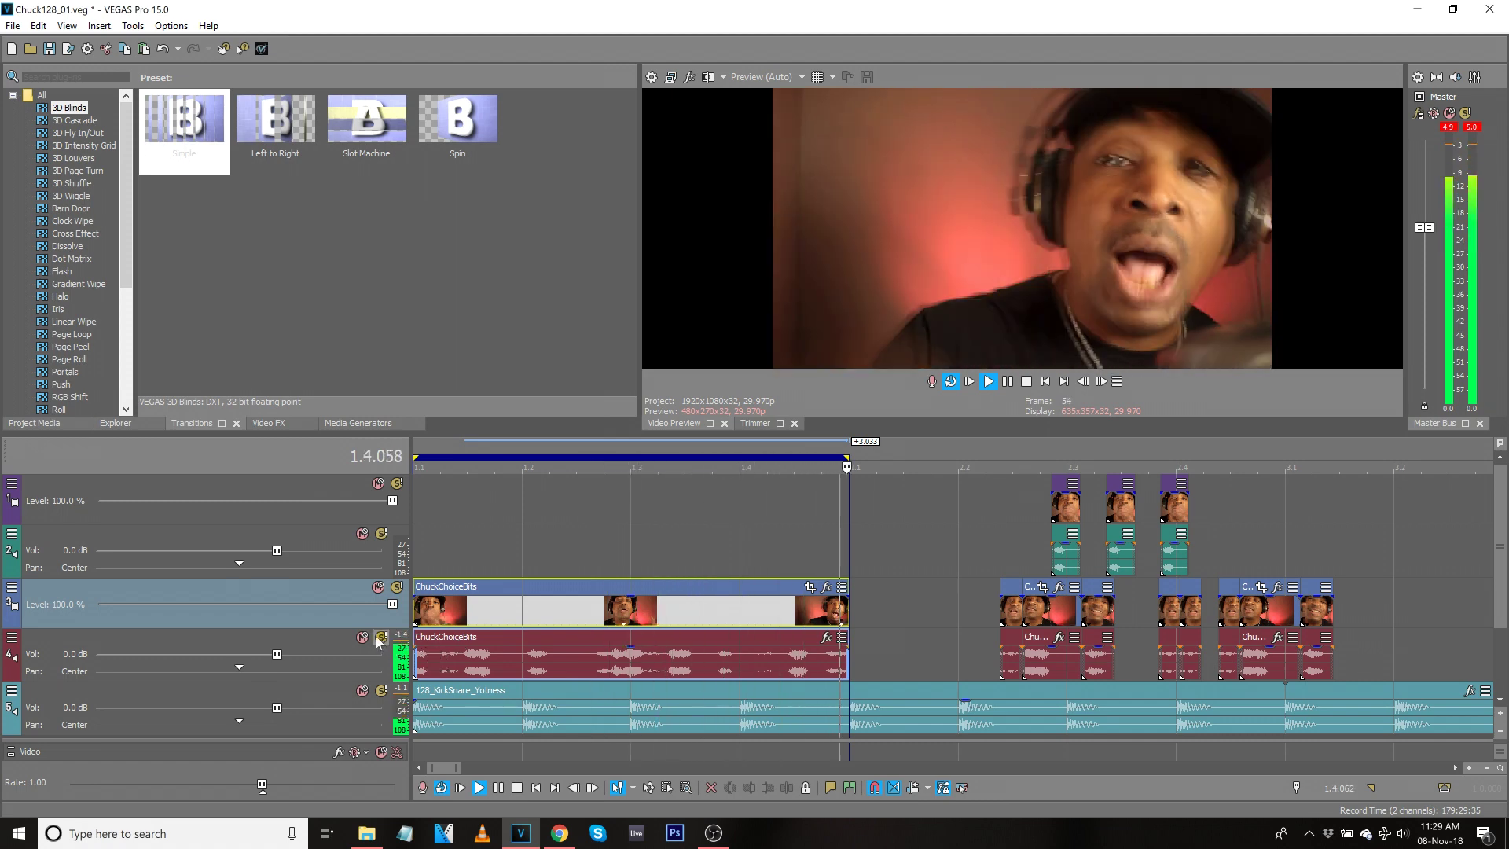
{"action": "left_click", "coordinate": [380, 638]}
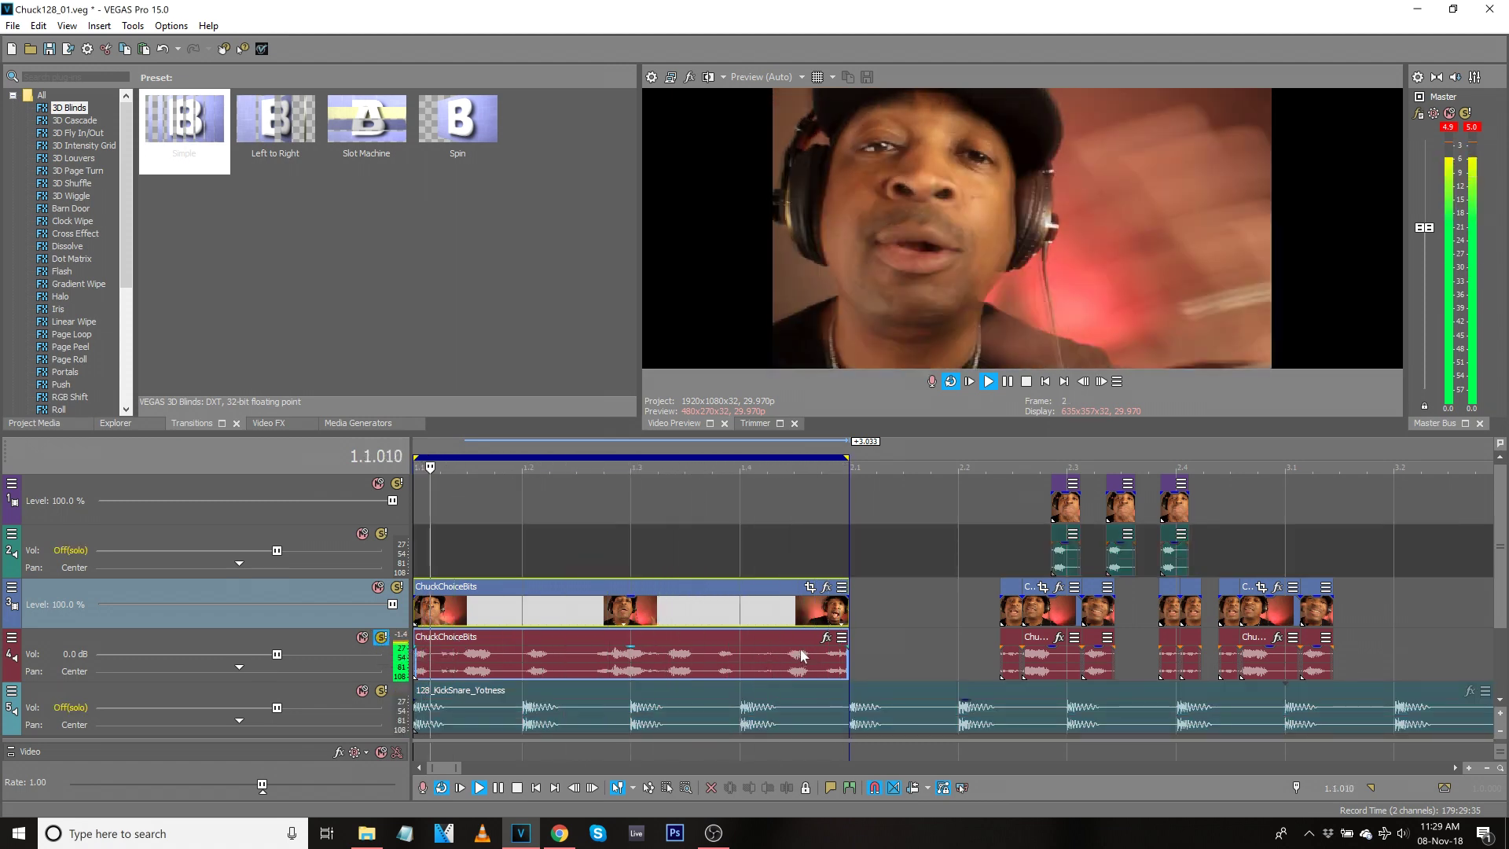
{"action": "key", "text": "space"}
{"action": "left_click_drag", "start_coordinate": [553, 625], "coordinate": [511, 631]}
Time-compress the ChuckChoiceBits clip to end at beat 1.4, play it soloed, and turn off the solo on track 4.
{"action": "left_click", "coordinate": [847, 624]}
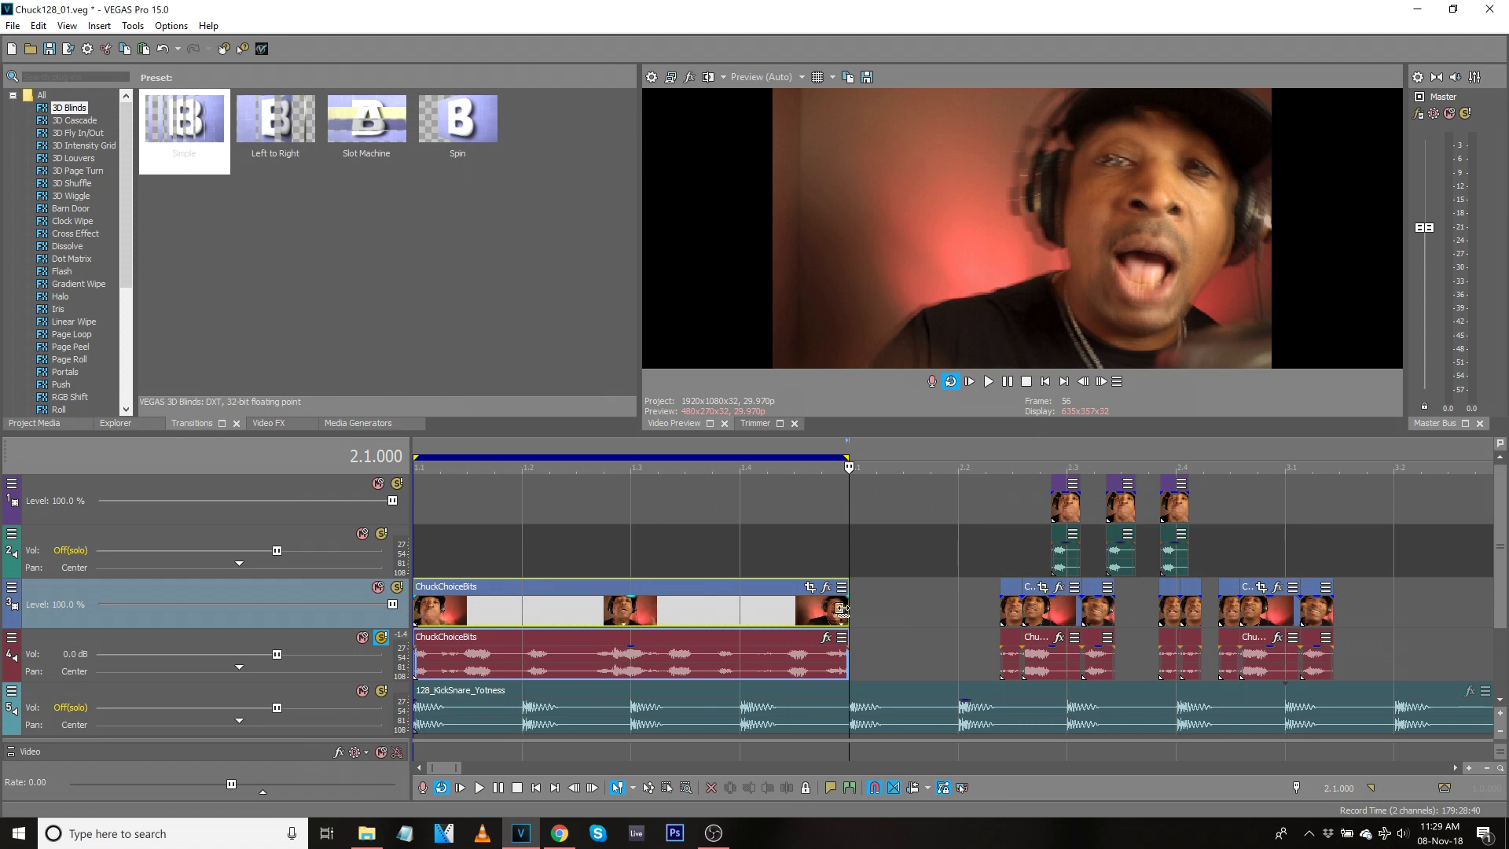
{"action": "left_click_drag", "start_coordinate": [841, 607], "coordinate": [739, 625]}
{"action": "left_click", "coordinate": [498, 621]}
{"action": "key", "text": "space"}
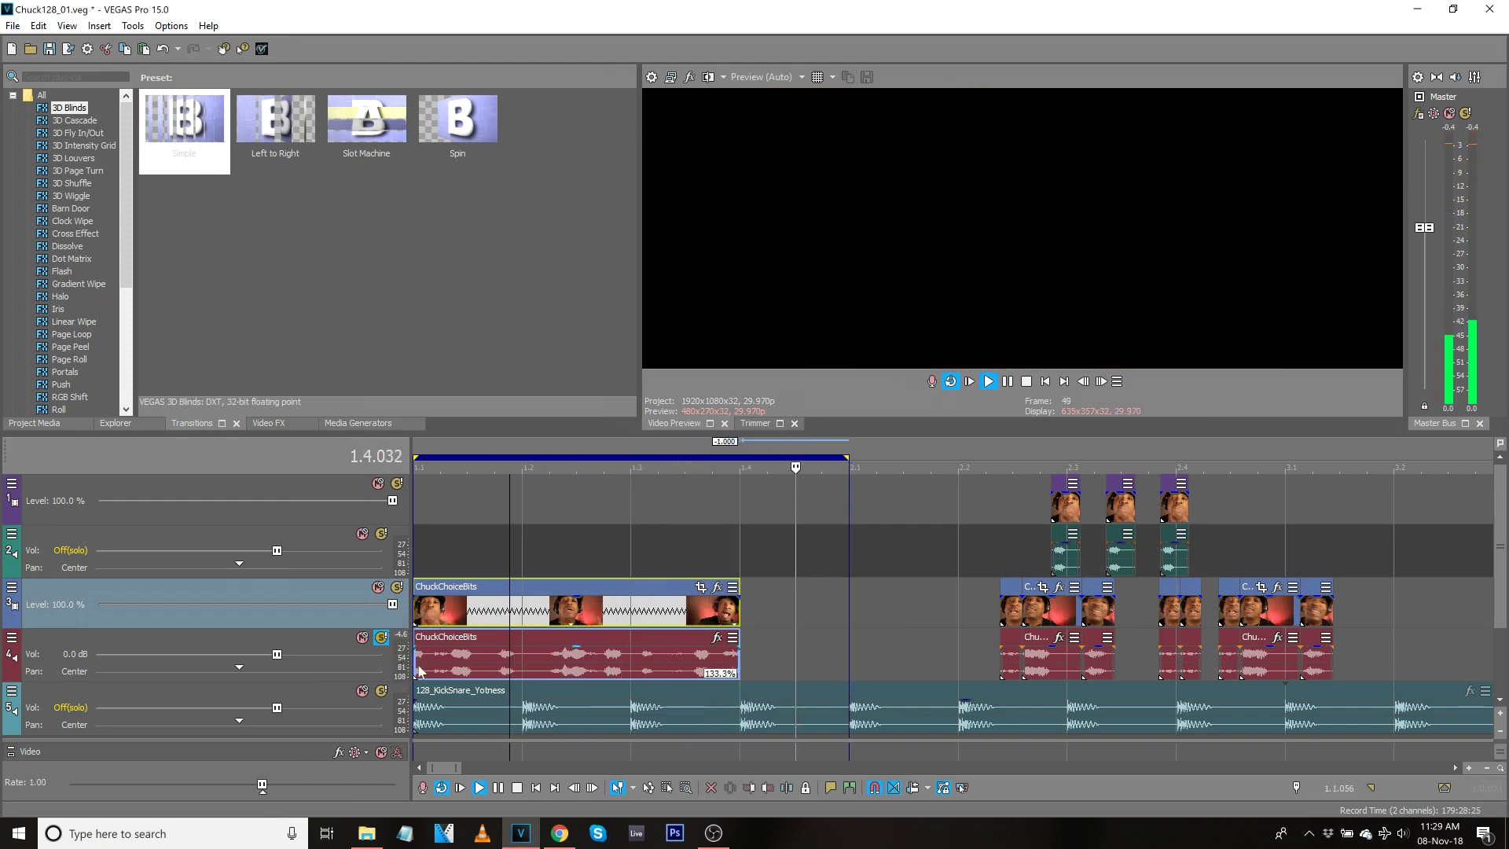
{"action": "left_click", "coordinate": [395, 651]}
{"action": "left_click", "coordinate": [382, 640]}
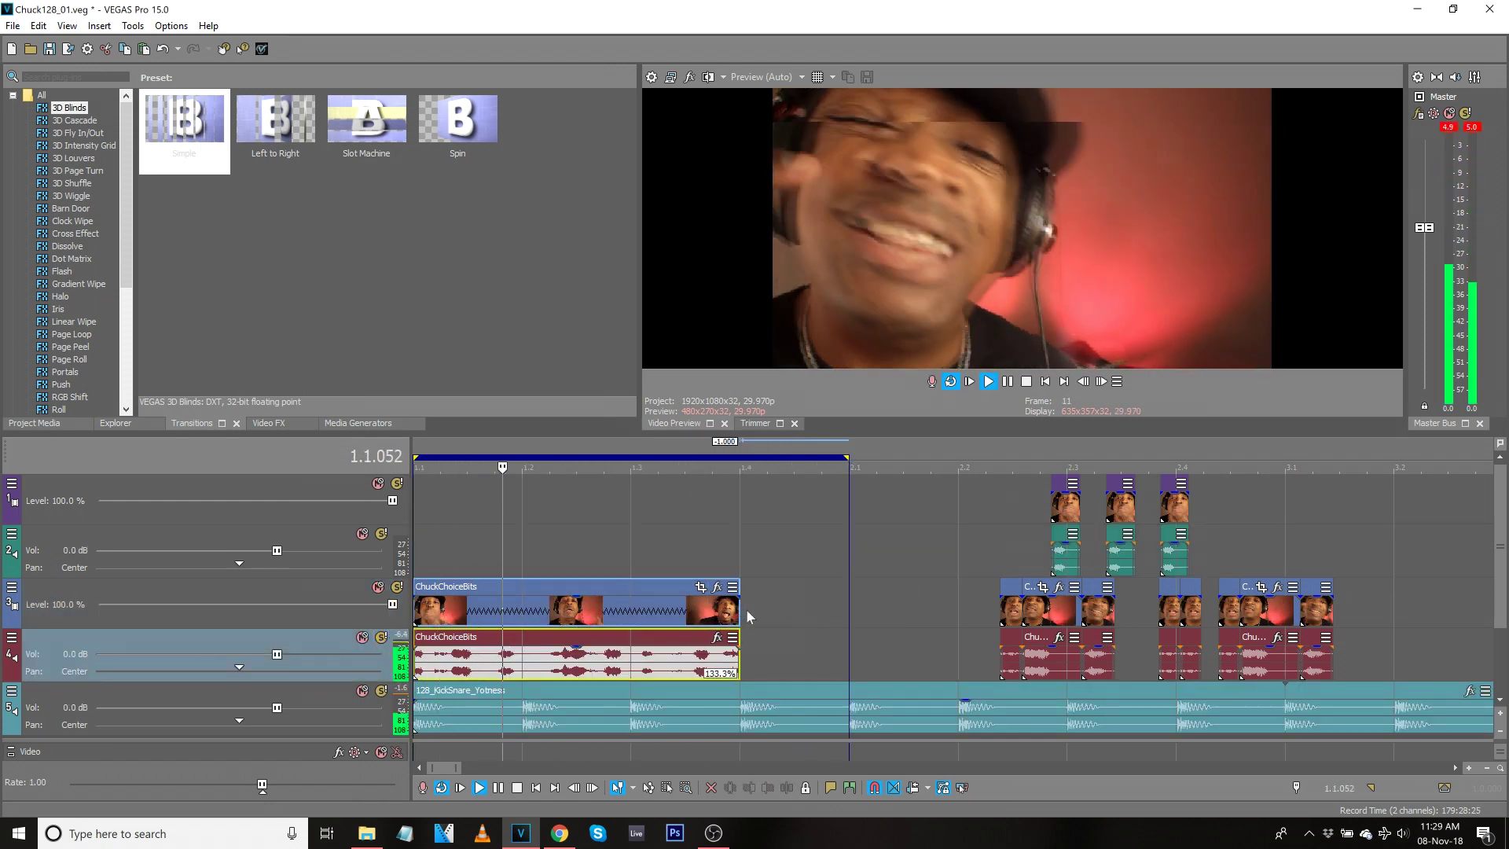
Time-compress the clip to just before beat 1.3, play it, and stretch its end to the next clip past beat 2.2.
{"action": "left_click_drag", "start_coordinate": [705, 625], "coordinate": [623, 621]}
{"action": "key", "text": "space"}
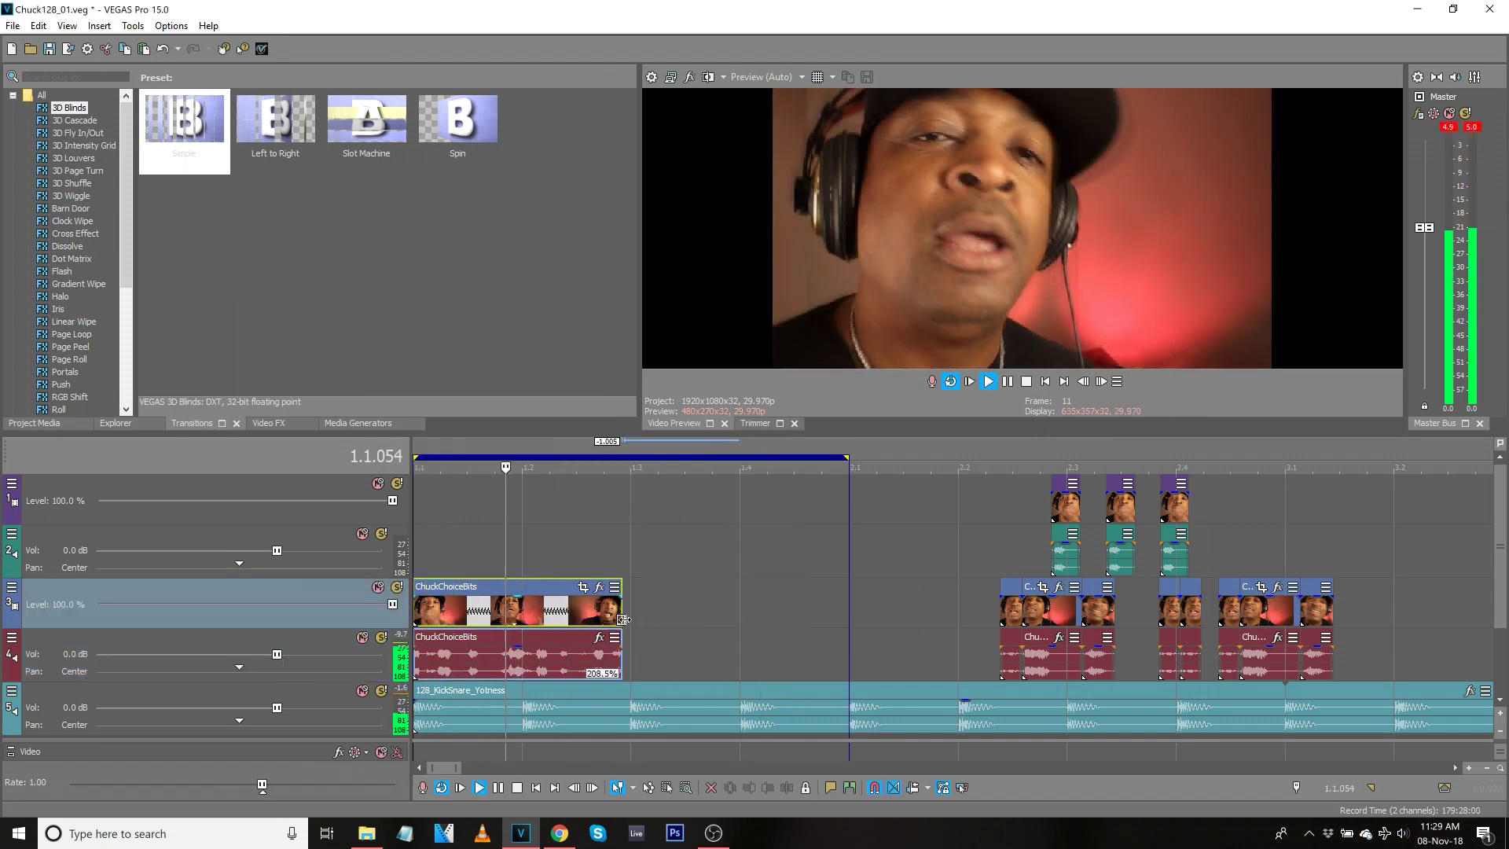
{"action": "left_click_drag", "start_coordinate": [622, 619], "coordinate": [998, 620]}
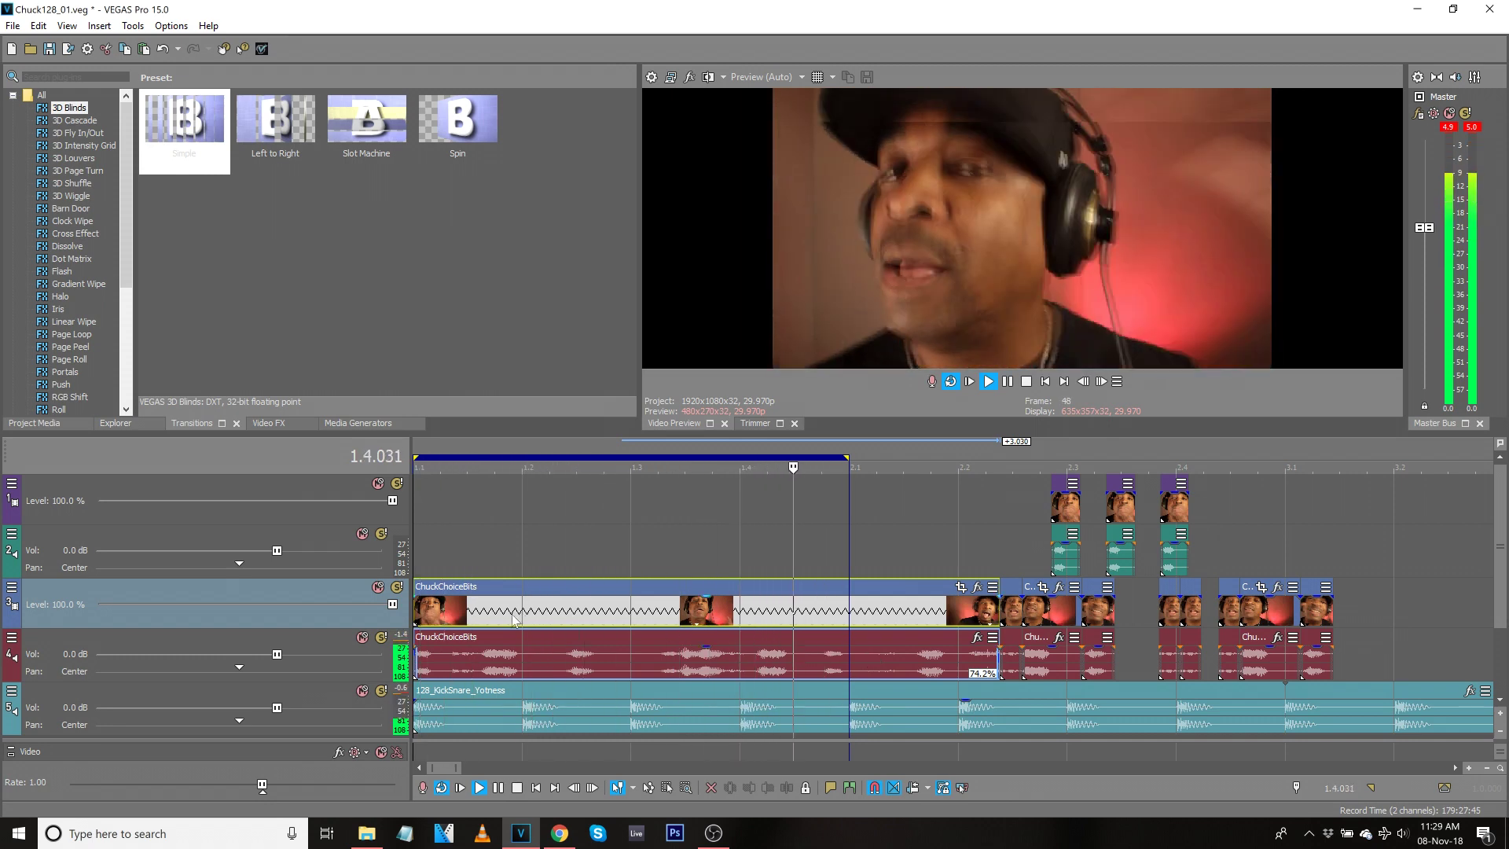
{"action": "key", "text": "space"}
Set the stretched audio clip's stretch attributes to Pro, preserve formants with a formant shift, and play the result.
{"action": "left_click", "coordinate": [517, 655]}
{"action": "right_click", "coordinate": [511, 661]}
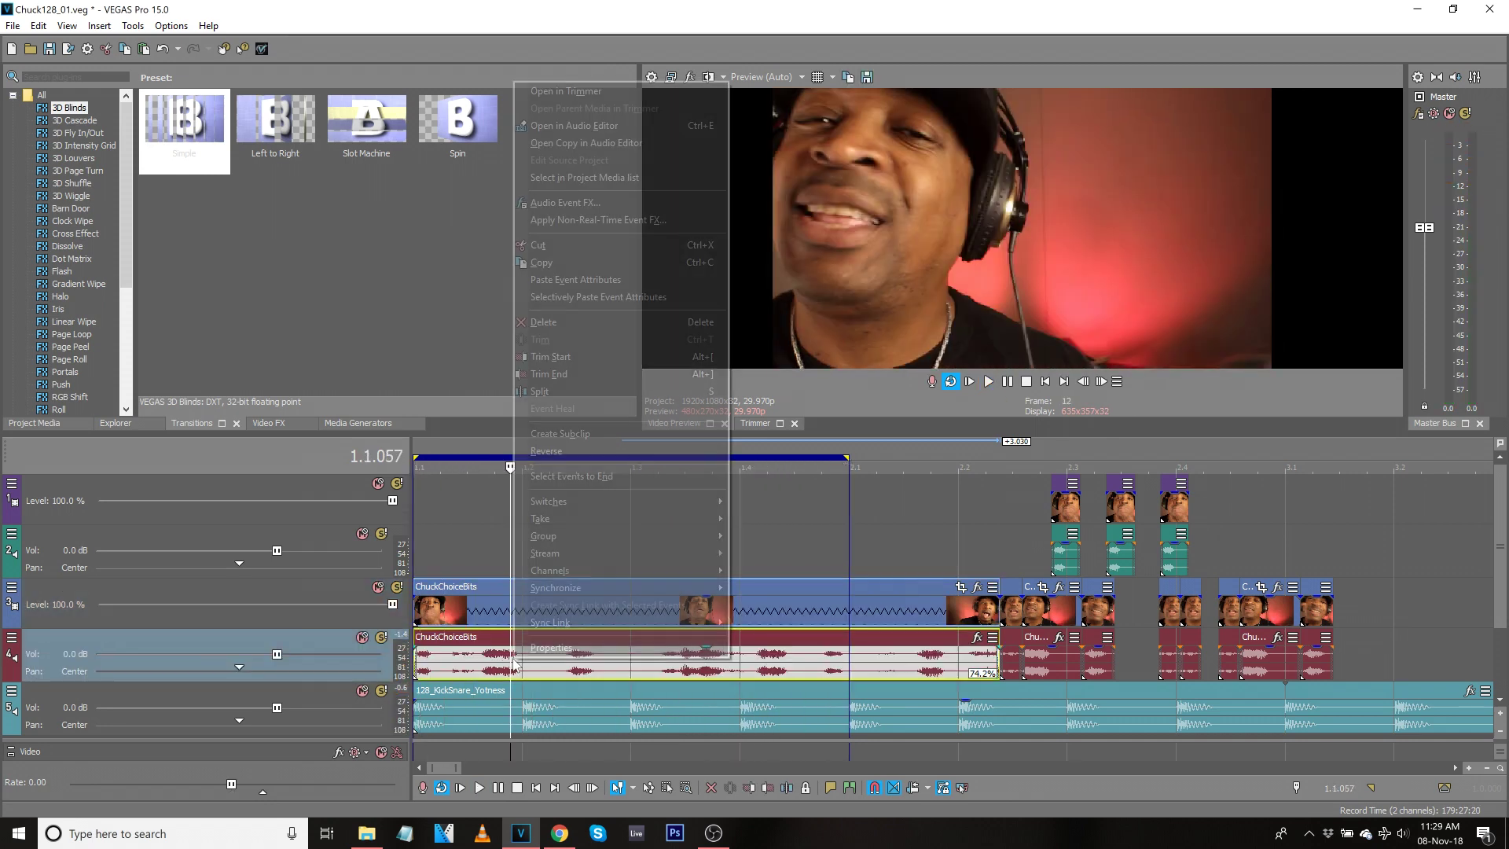
{"action": "left_click", "coordinate": [554, 646]}
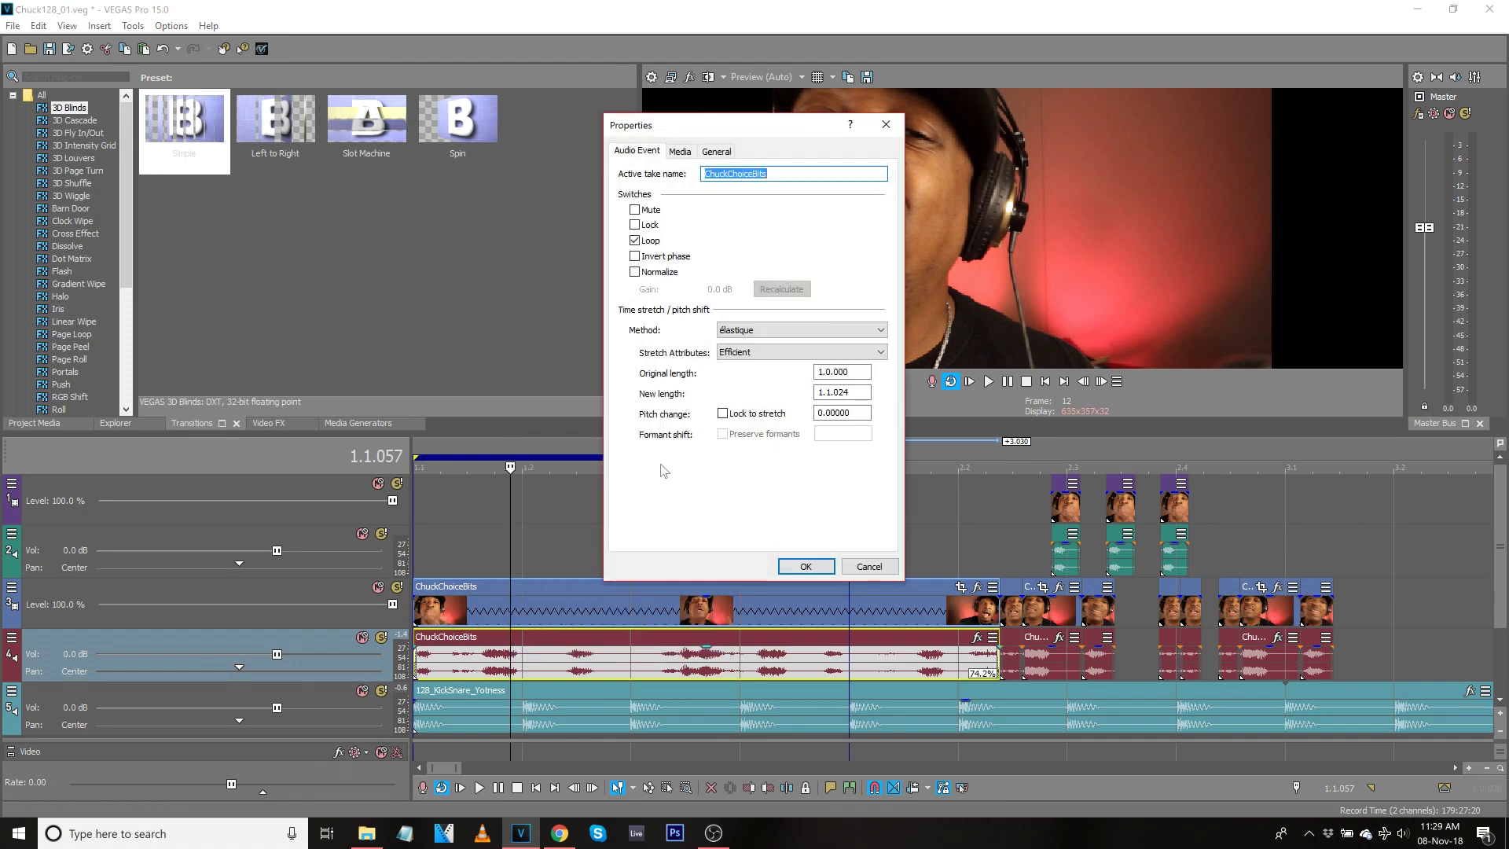
{"action": "left_click", "coordinate": [740, 350]}
{"action": "left_click", "coordinate": [743, 366]}
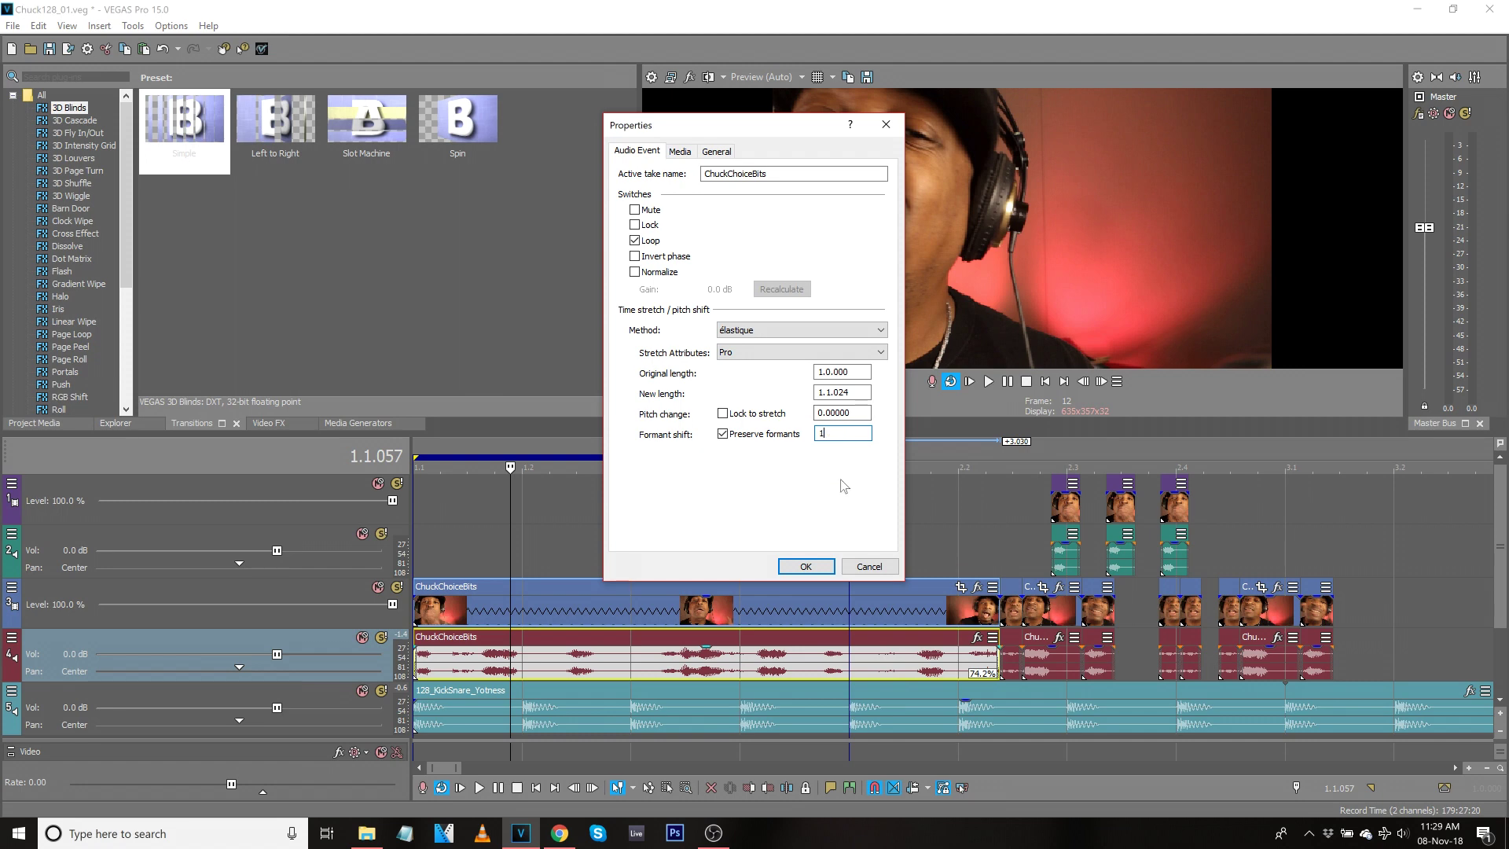
{"action": "left_click", "coordinate": [806, 566]}
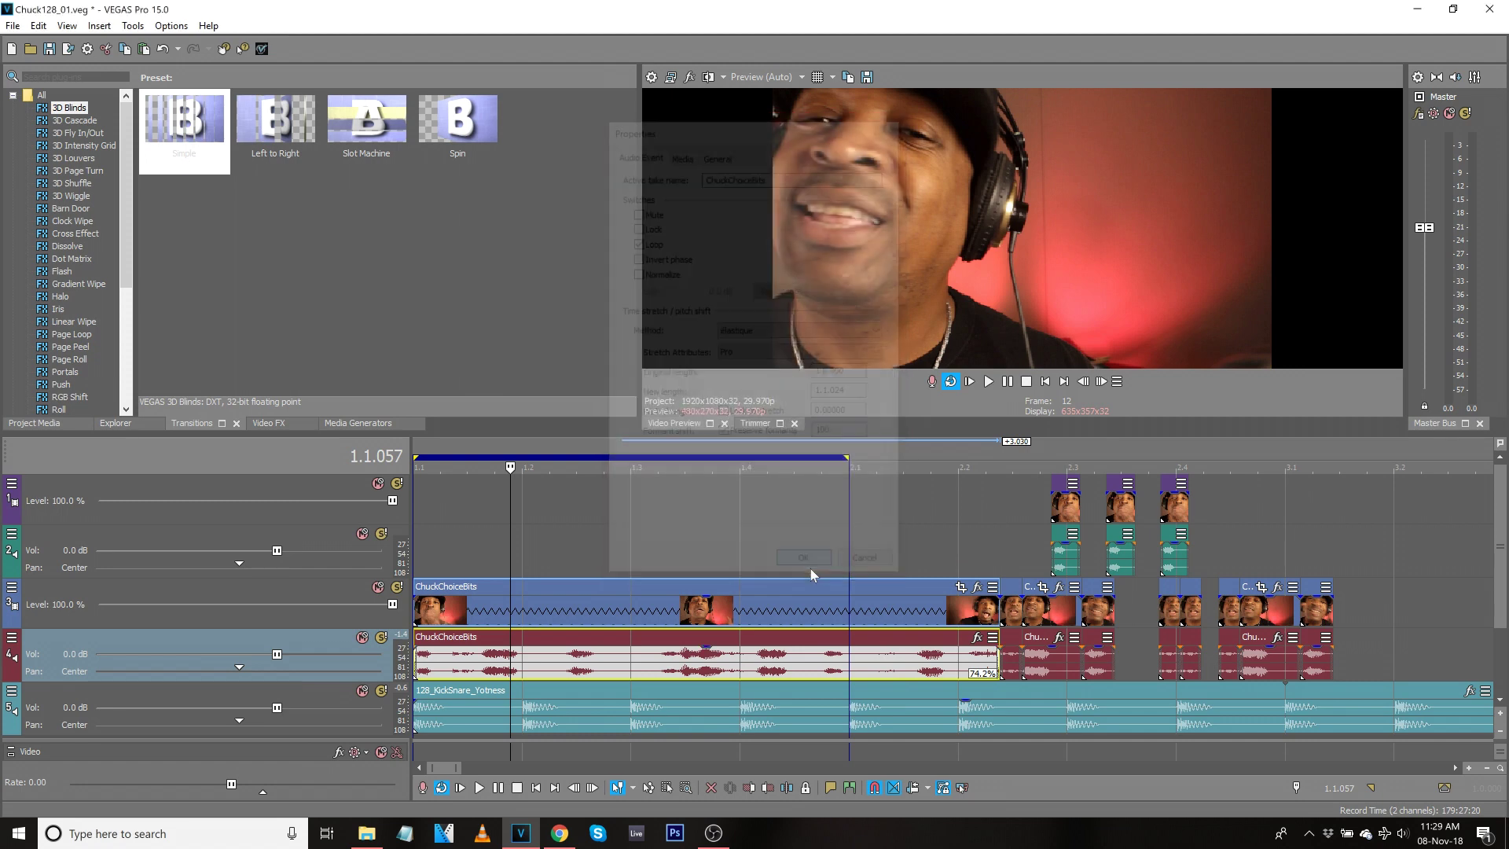
{"action": "key", "text": "space"}
{"action": "key", "text": "space"}
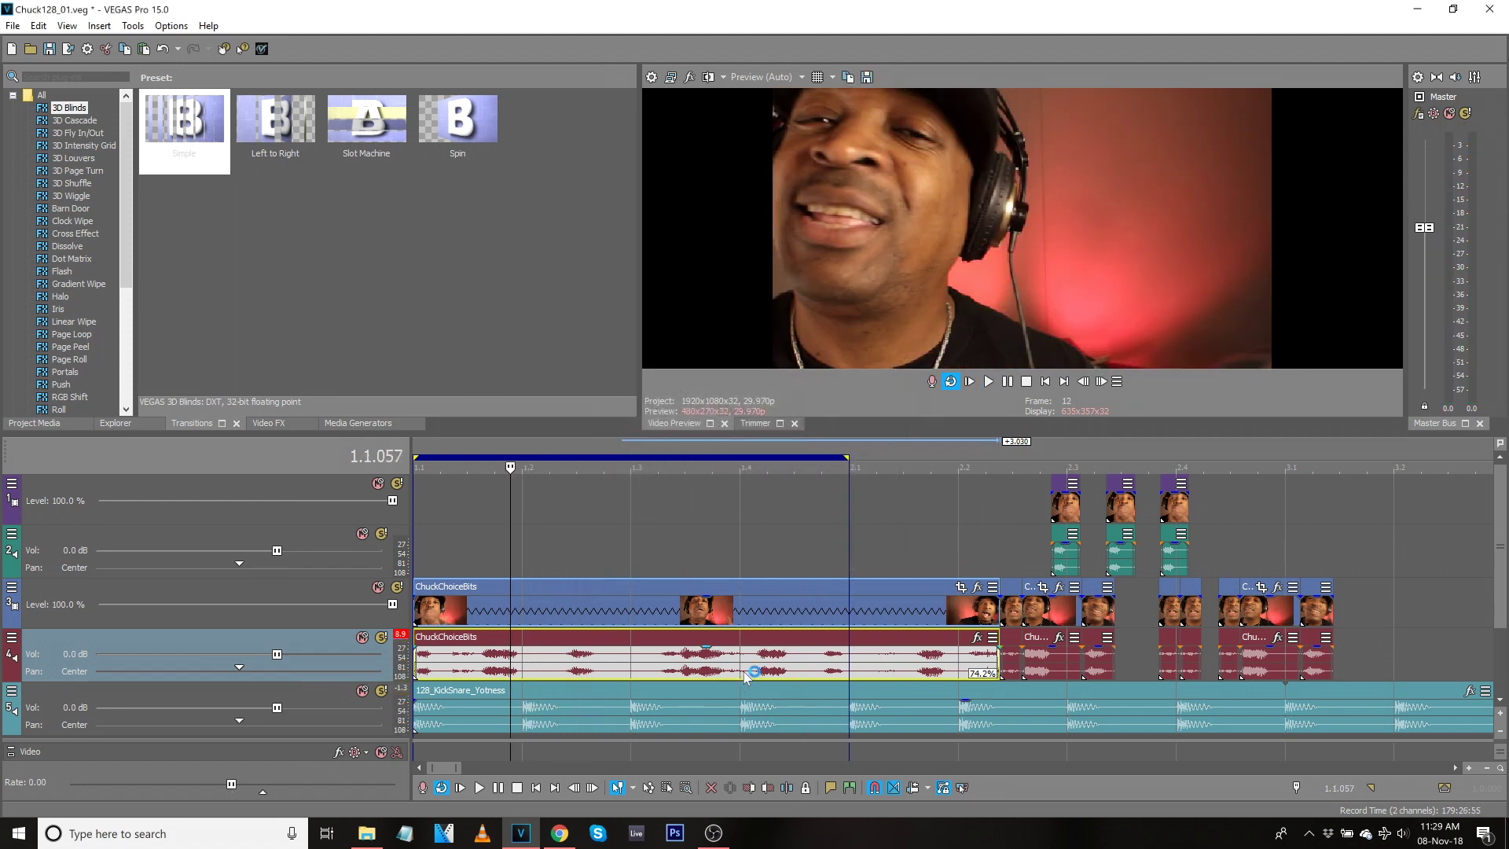
Check the stretched audio clip's time stretch and pitch shift properties, and play the clip against the beat.
{"action": "right_click", "coordinate": [745, 674]}
{"action": "left_click", "coordinate": [786, 660]}
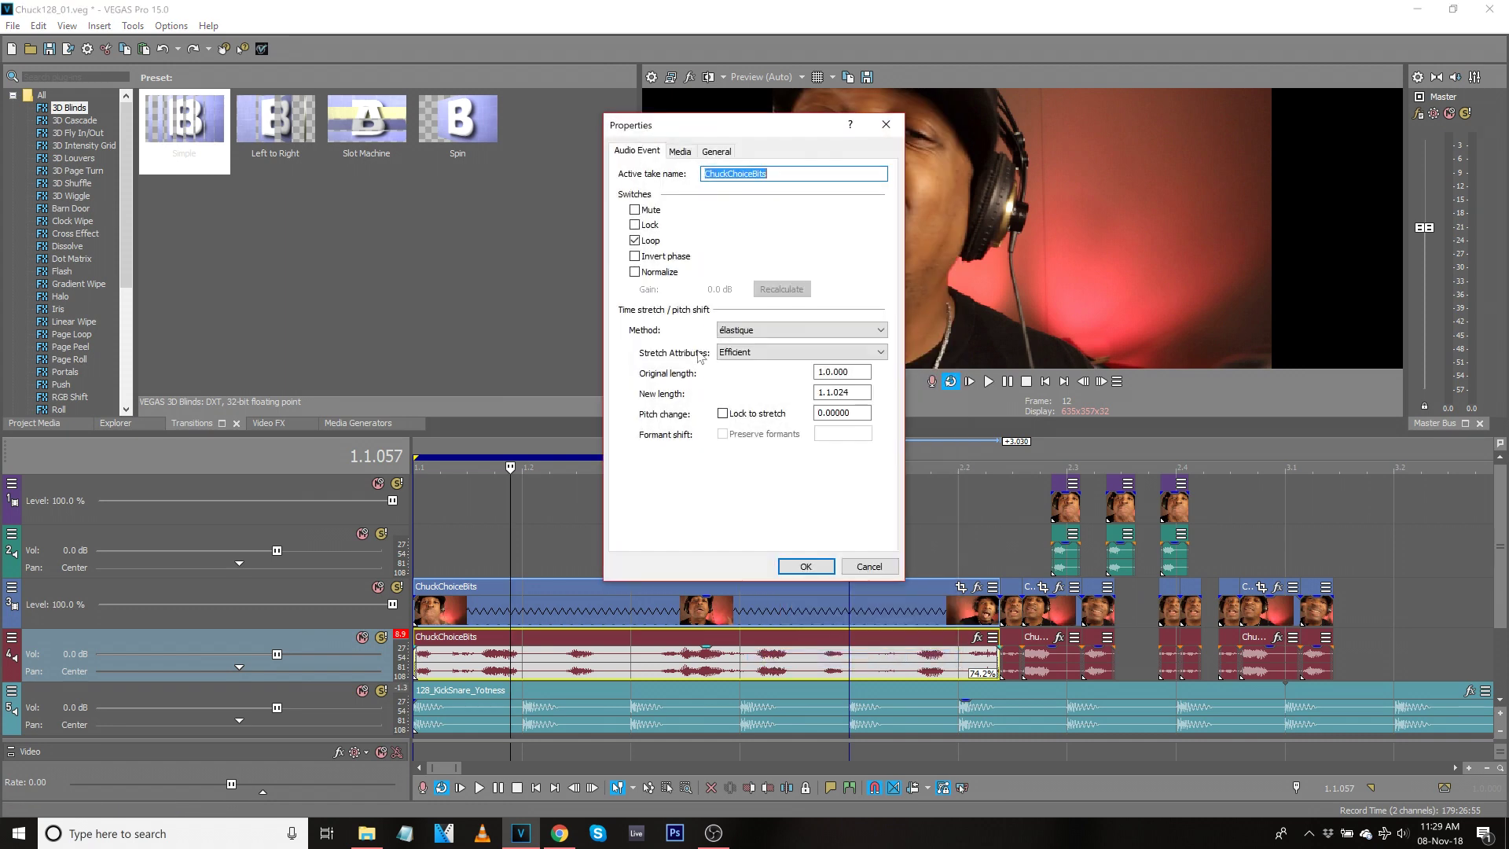
{"action": "left_click", "coordinate": [802, 569]}
{"action": "key", "text": "space"}
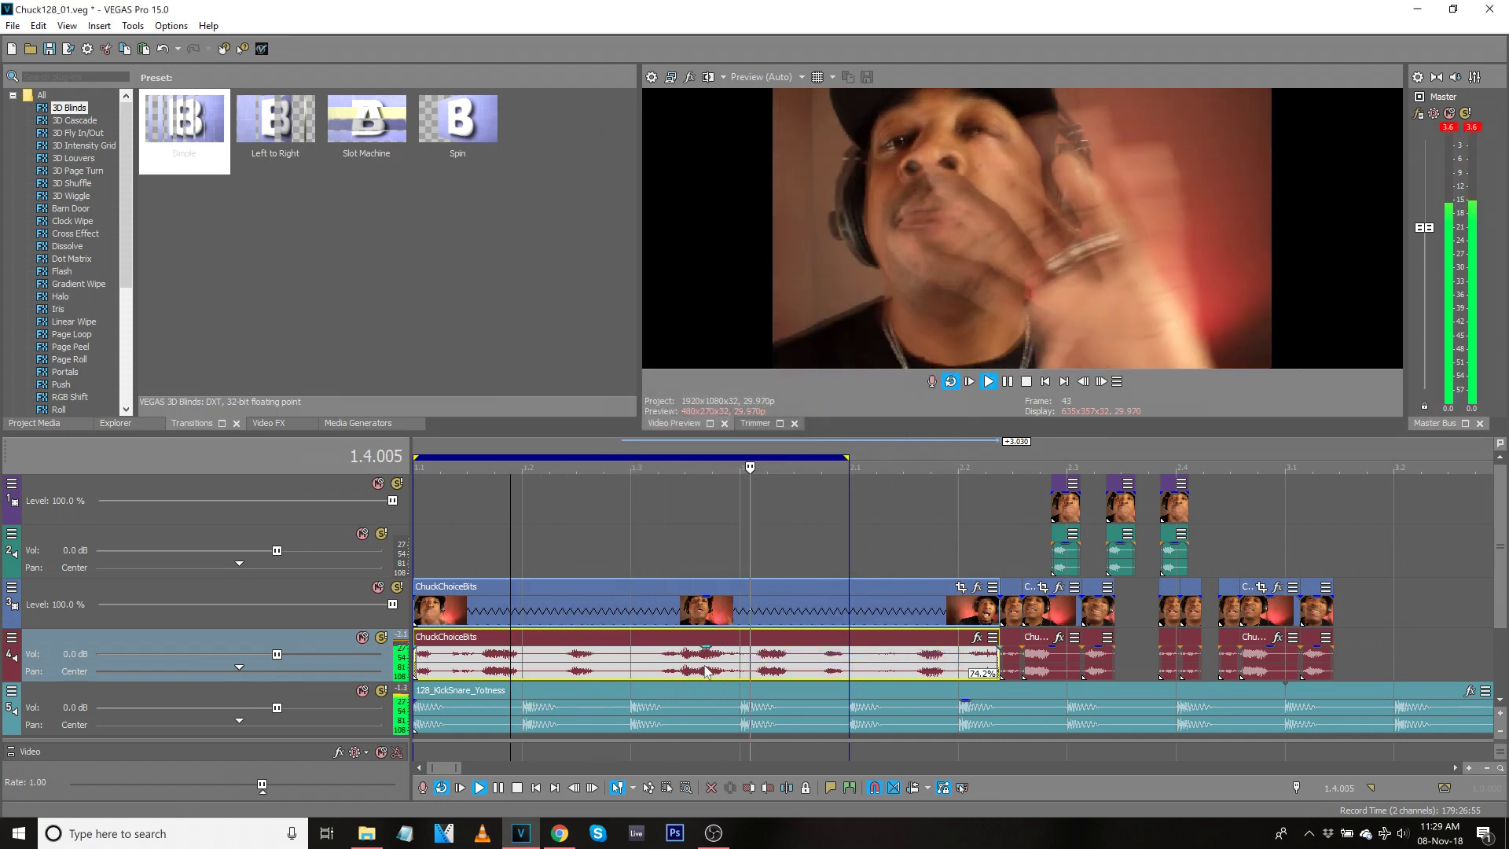
{"action": "key", "text": "space"}
Lock the stretched audio clip's pitch change to its stretch, and play the result.
{"action": "right_click", "coordinate": [720, 662]}
{"action": "left_click", "coordinate": [738, 654]}
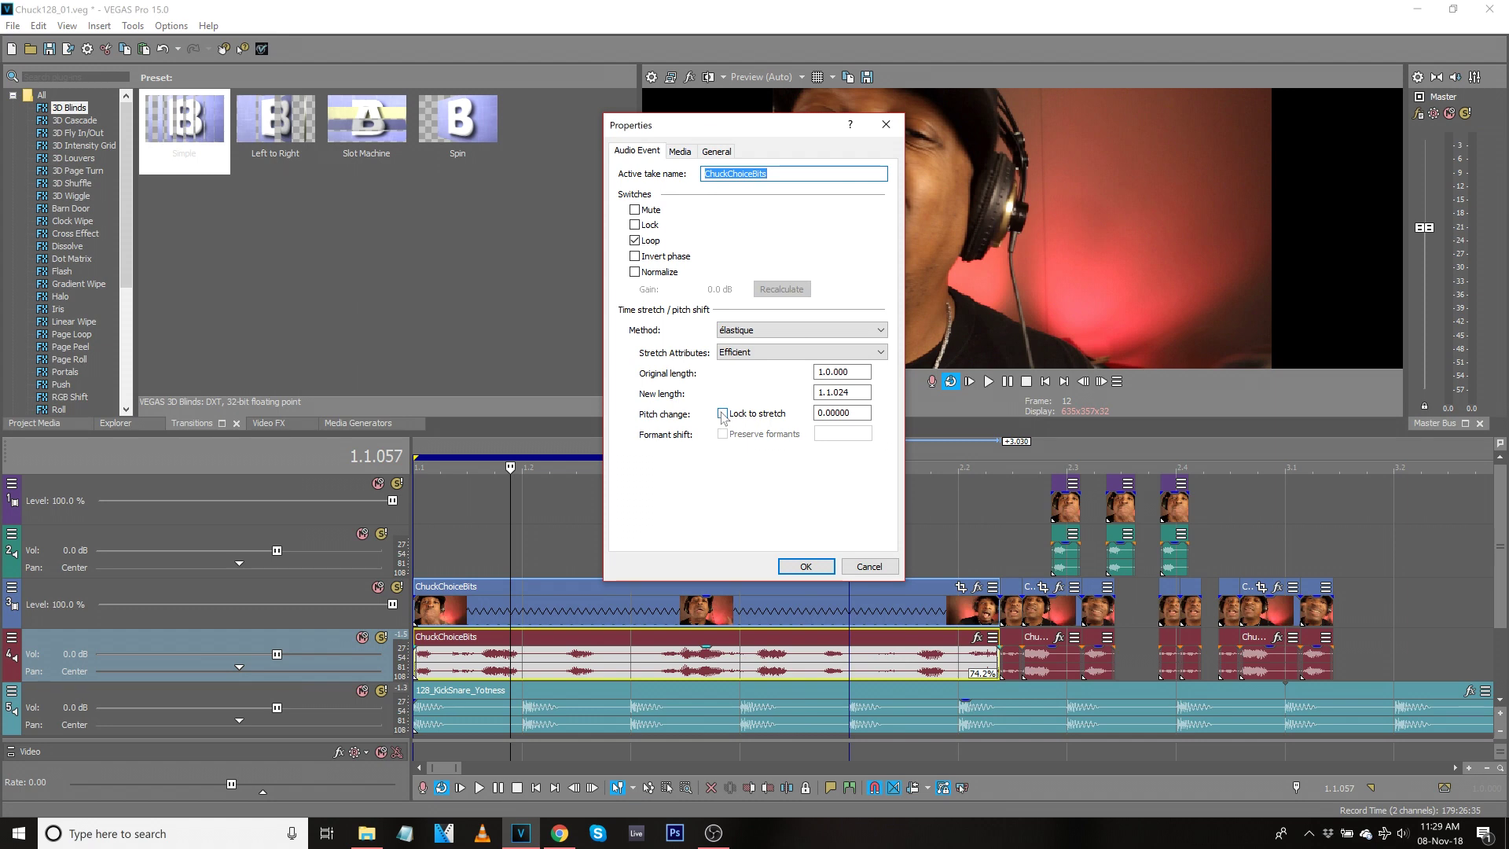
{"action": "left_click", "coordinate": [723, 413]}
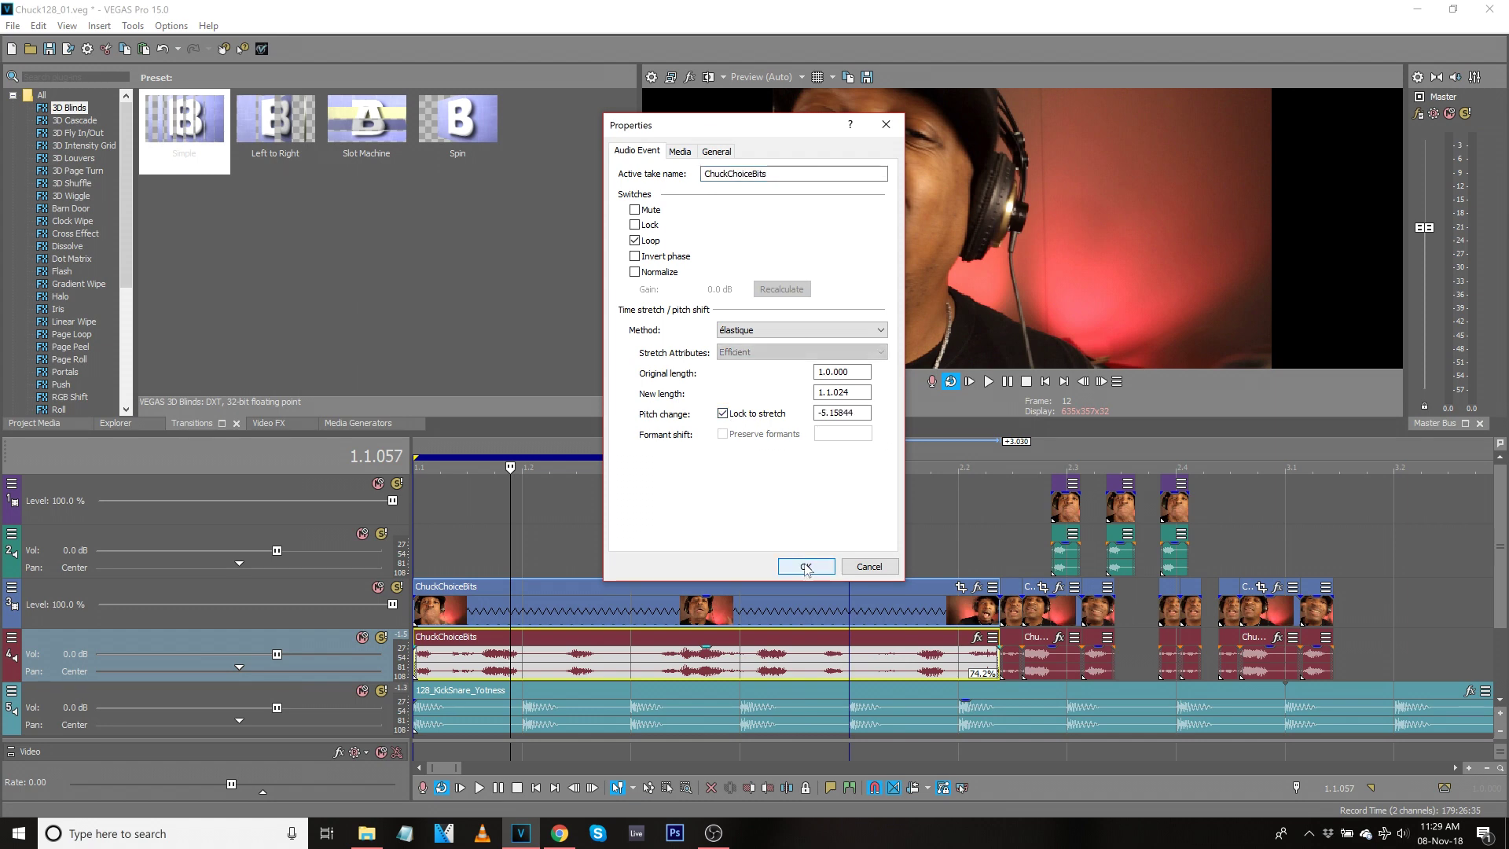
{"action": "left_click", "coordinate": [806, 567]}
{"action": "key", "text": "space"}
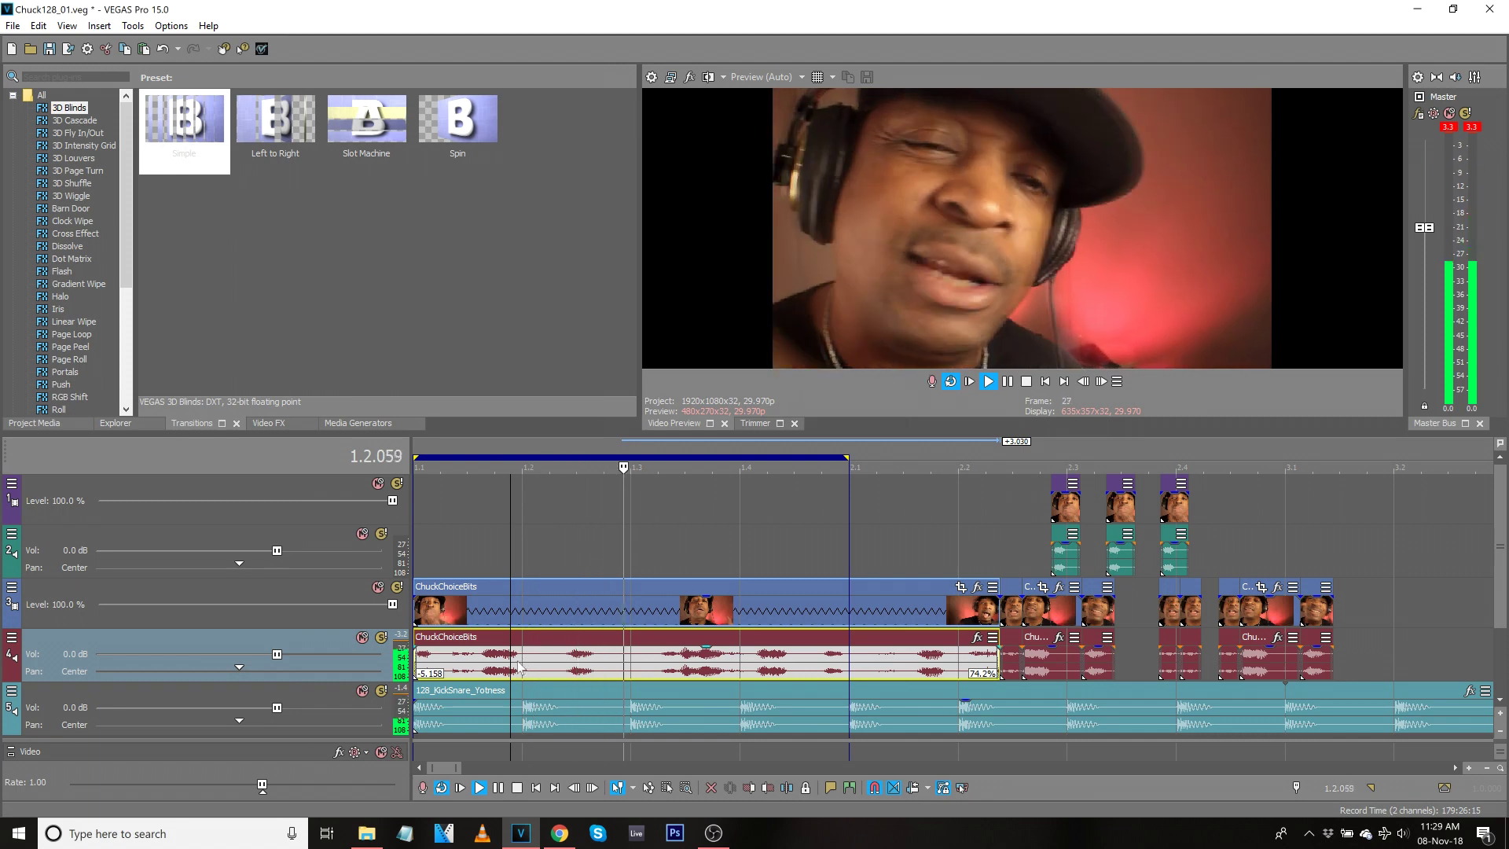
{"action": "key", "text": "space"}
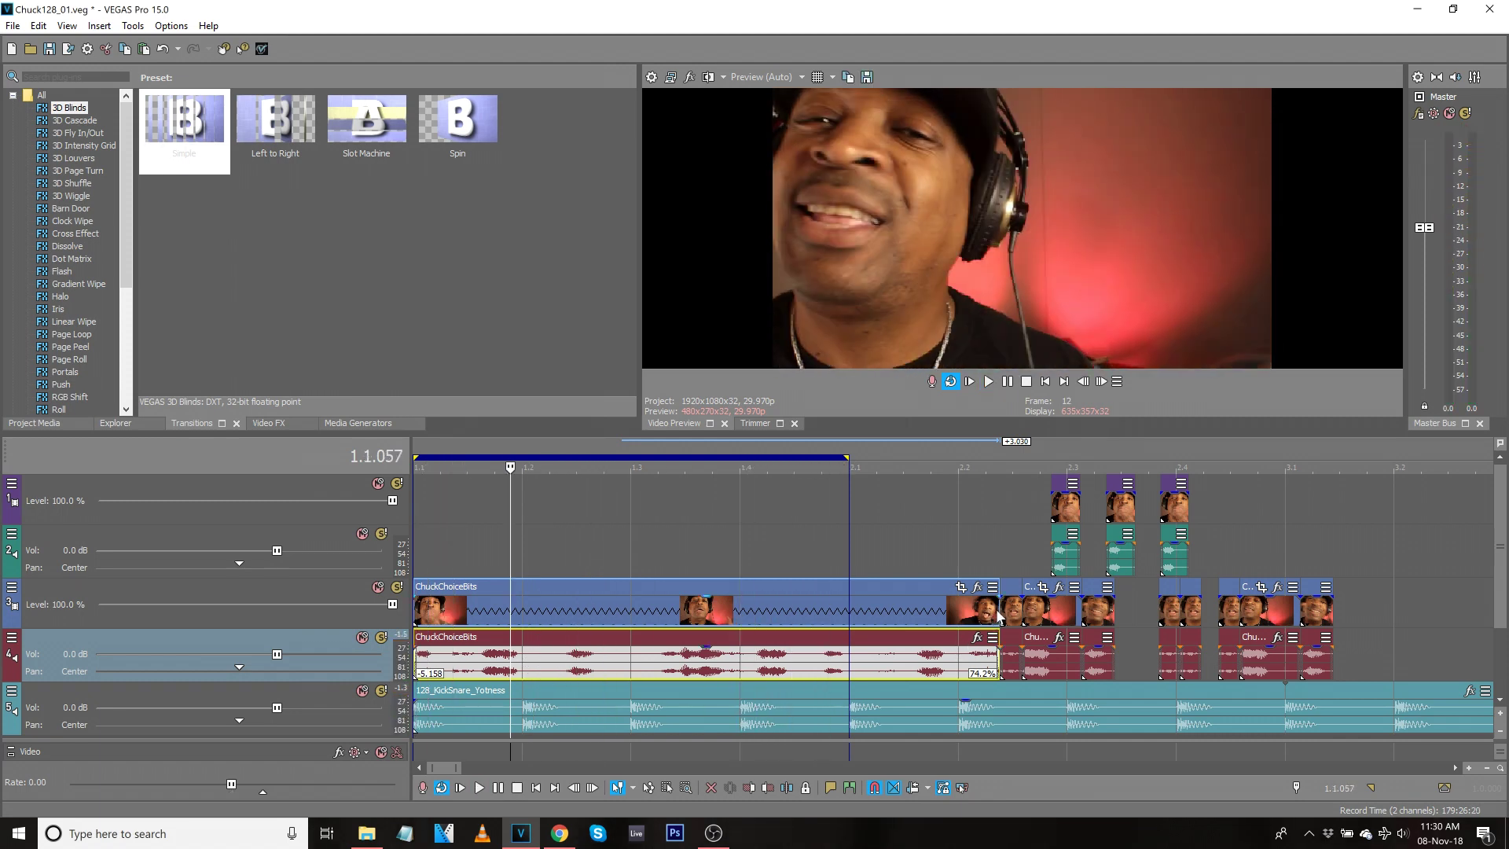
Time-compress the pitch-locked clip to just before beat 2.1, try and play a shorter length ending past beat 1.4, and undo the shorter one.
{"action": "left_click_drag", "start_coordinate": [998, 609], "coordinate": [769, 612]}
{"action": "key", "text": "space"}
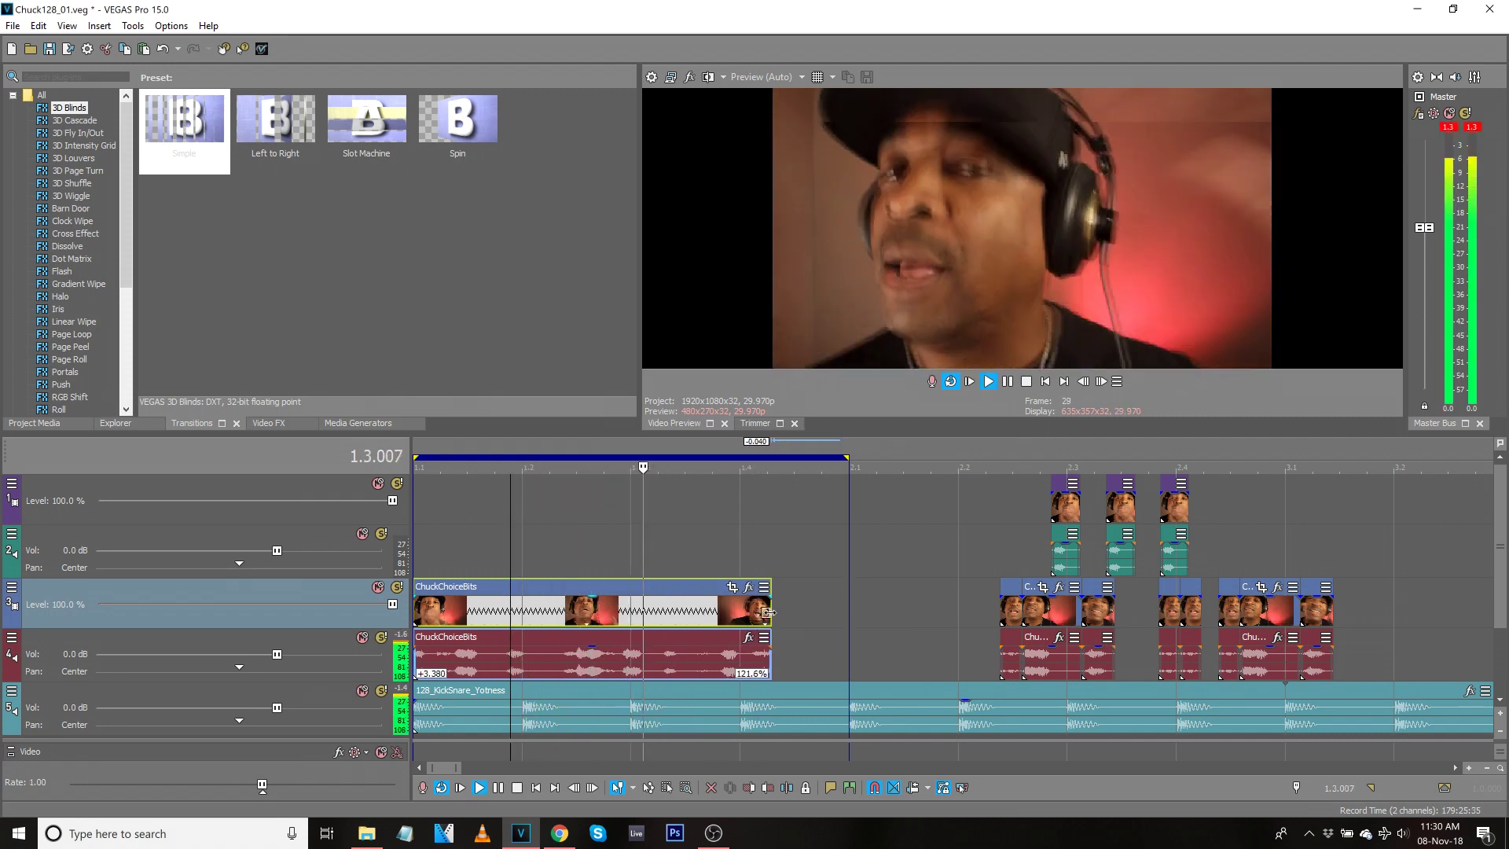
{"action": "key", "text": "space"}
{"action": "key", "text": "ctrl+z"}
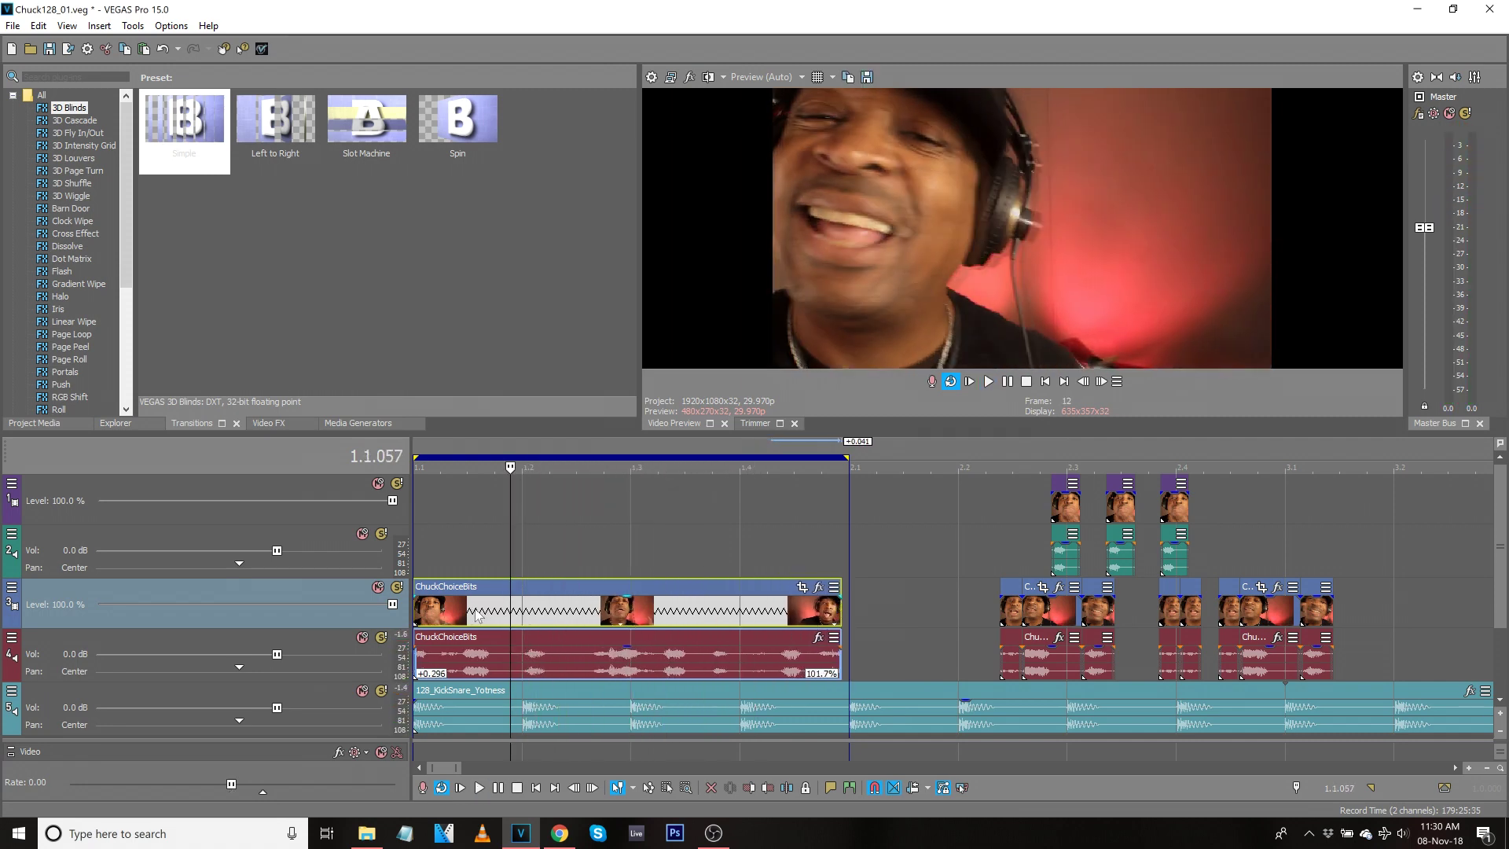
Split the pitch-locked ChuckChoiceBits clip at about 1.1.028 and again at 1.1.046.
{"action": "left_click", "coordinate": [464, 611]}
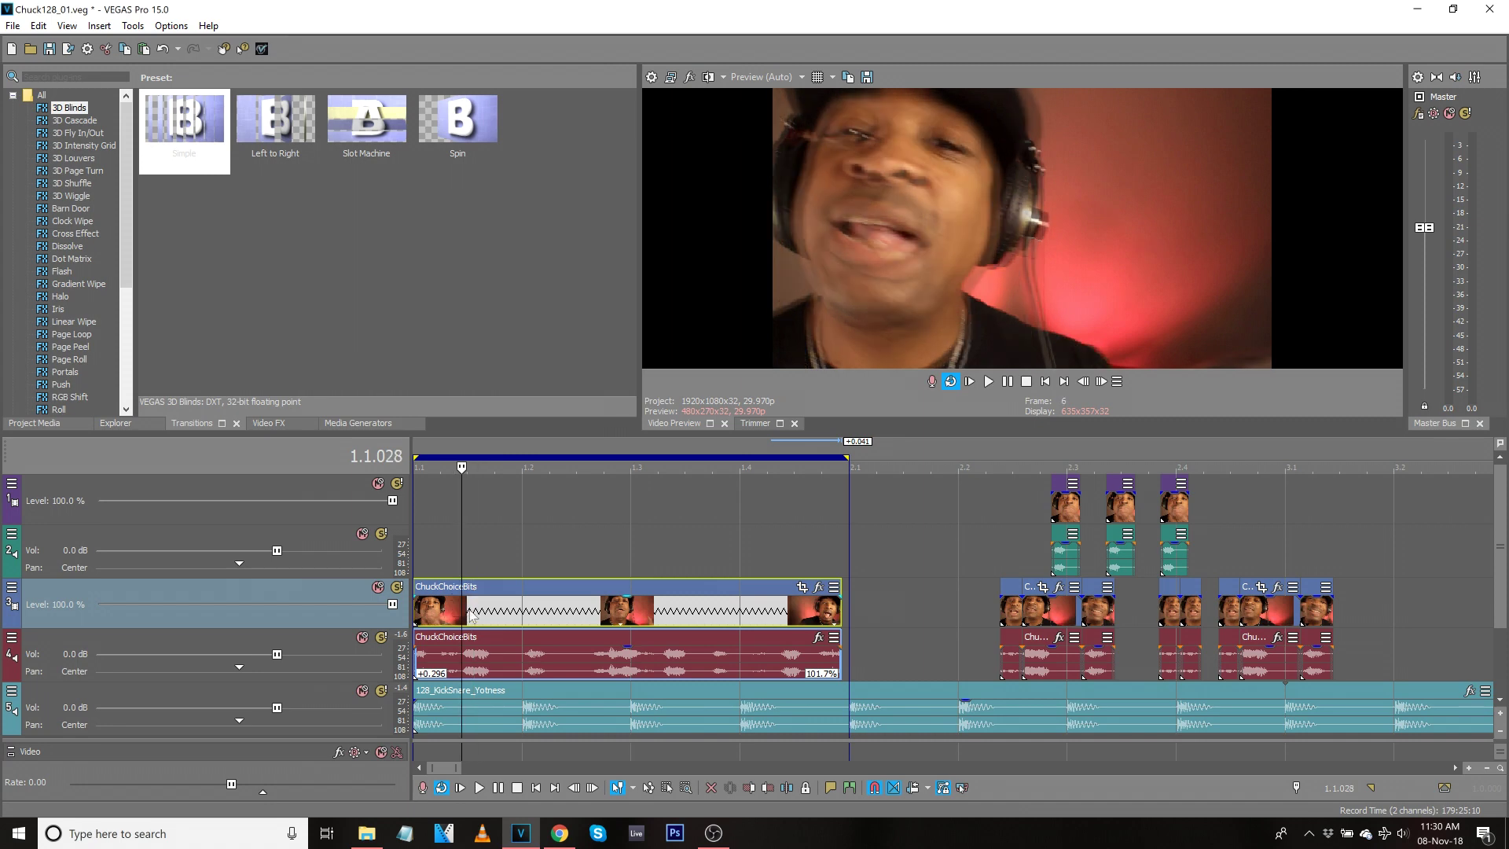
{"action": "key", "text": "space"}
{"action": "key", "text": "space"}
{"action": "key", "text": "s"}
{"action": "left_click", "coordinate": [492, 610]}
{"action": "key", "text": "s"}
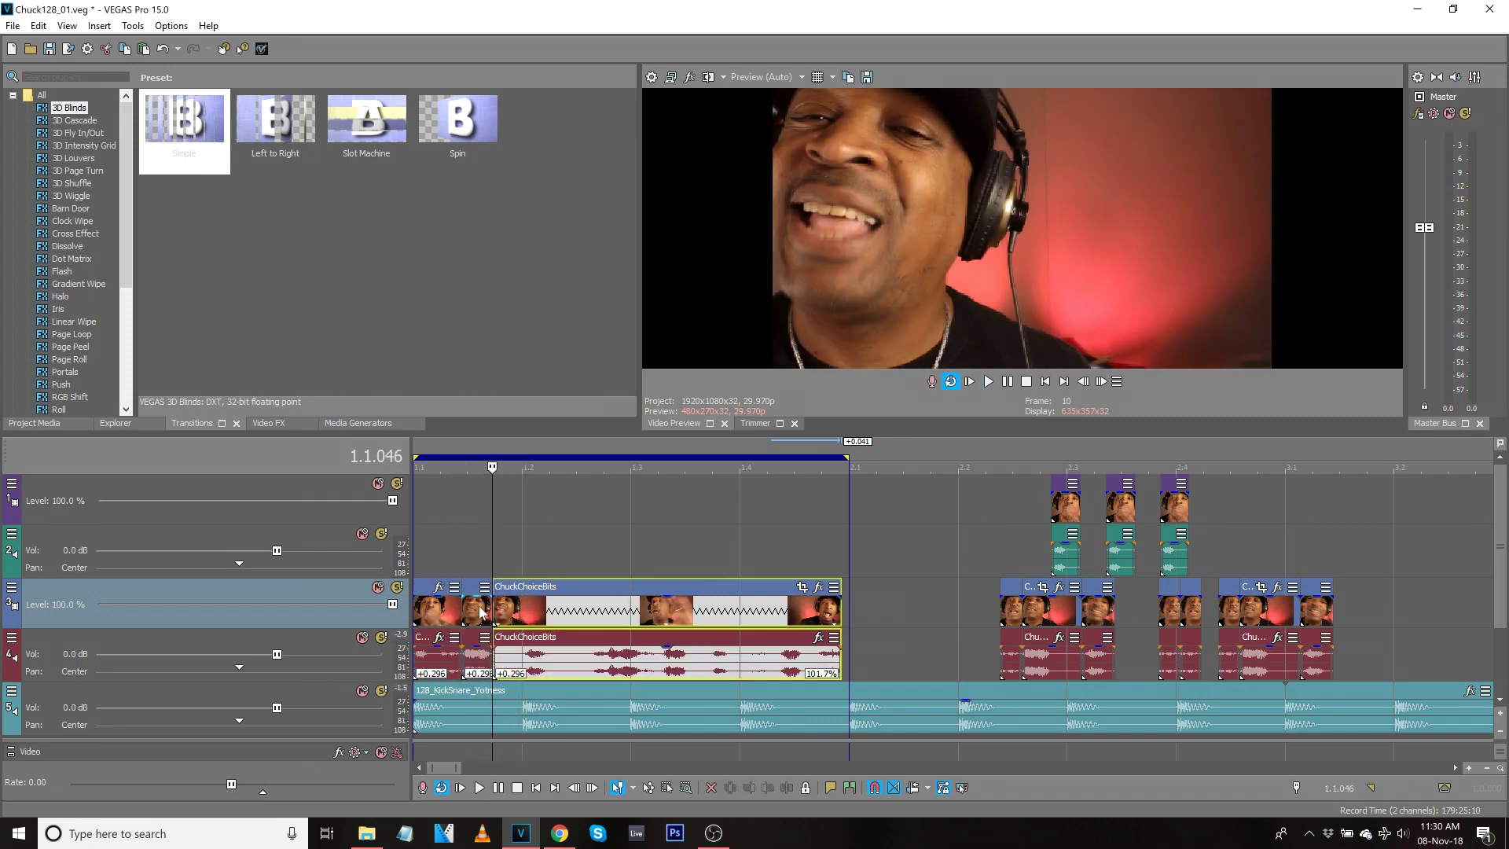
Copy the short chopped piece onto tracks 1 and 2 at about 1.1.040, and time-compress the copy to a very short sliver.
{"action": "left_click", "coordinate": [479, 609]}
{"action": "key", "text": "ctrl+c"}
{"action": "left_click", "coordinate": [481, 540]}
{"action": "key", "text": "ctrl+v"}
{"action": "left_click", "coordinate": [467, 556]}
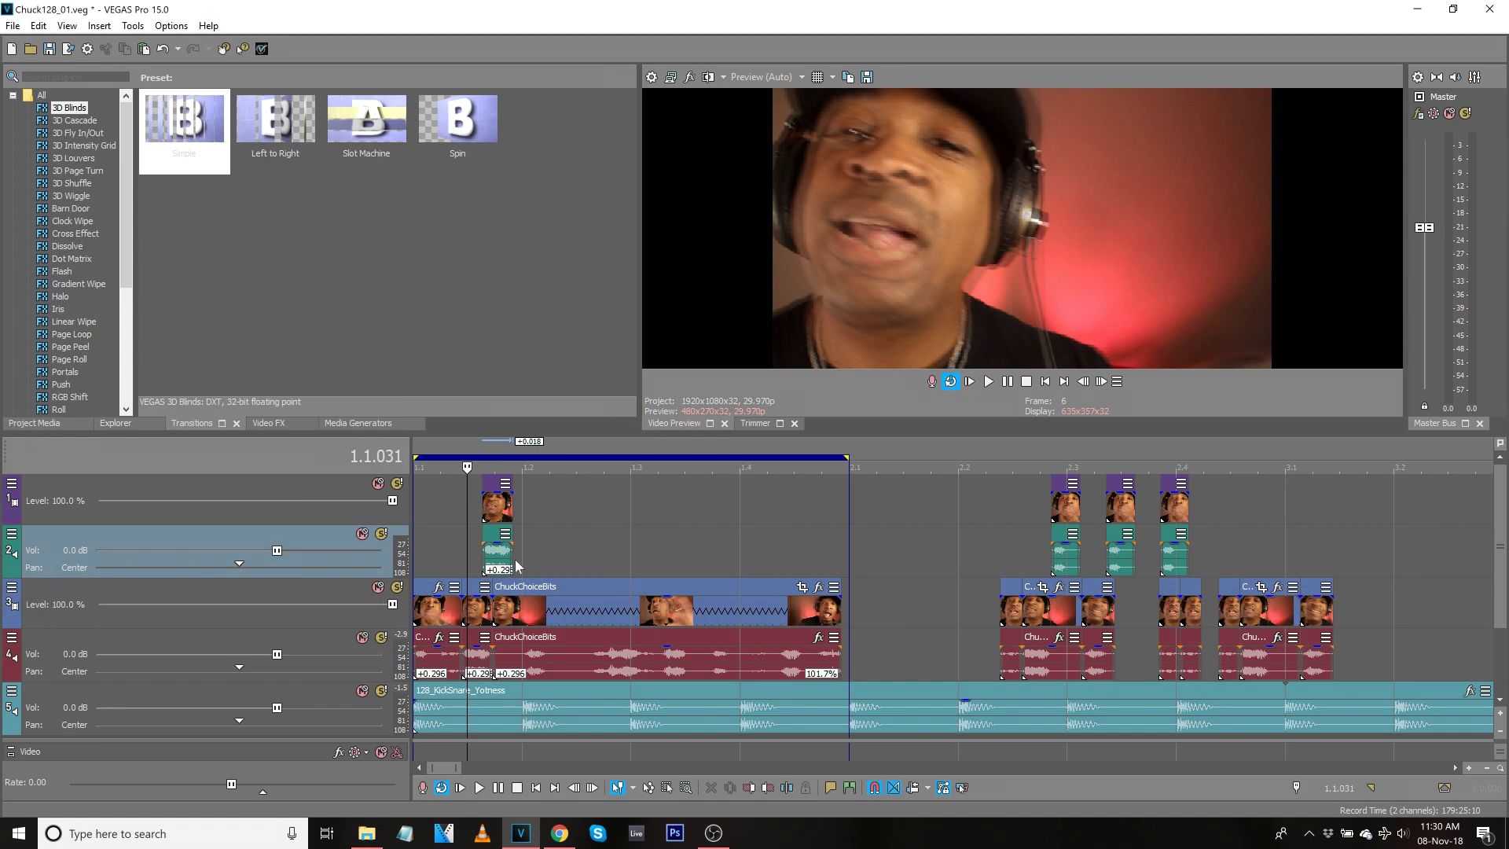
{"action": "left_click_drag", "start_coordinate": [510, 558], "coordinate": [486, 565]}
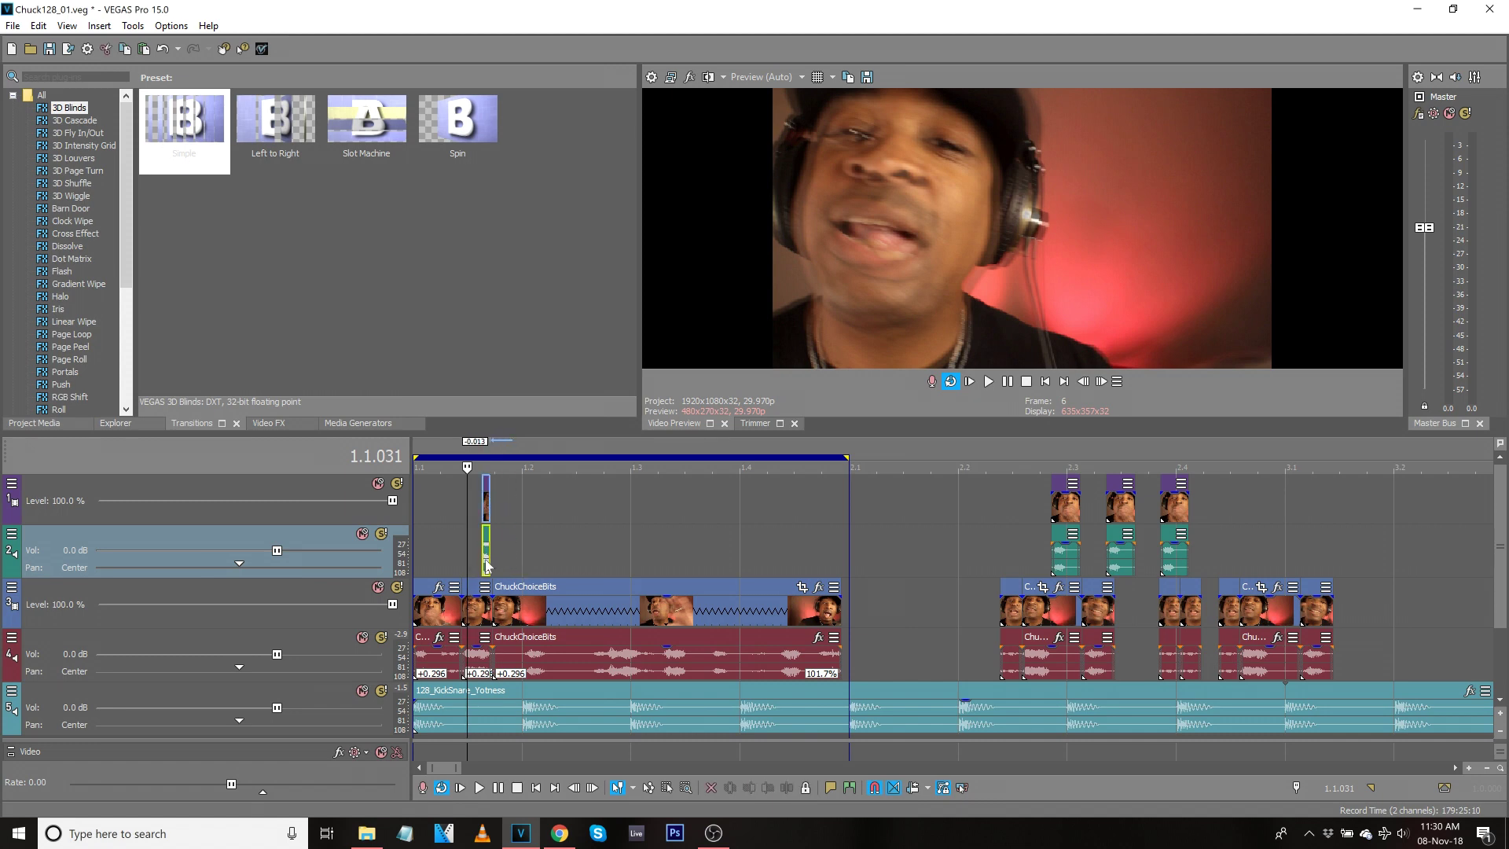
Reverse both the video and audio of the short copy on tracks 1 and 2.
{"action": "left_click", "coordinate": [483, 517]}
{"action": "scroll", "coordinate": [482, 516], "scroll_direction": "up", "scroll_amount": 5}
{"action": "left_click", "coordinate": [862, 572], "text": "ctrl"}
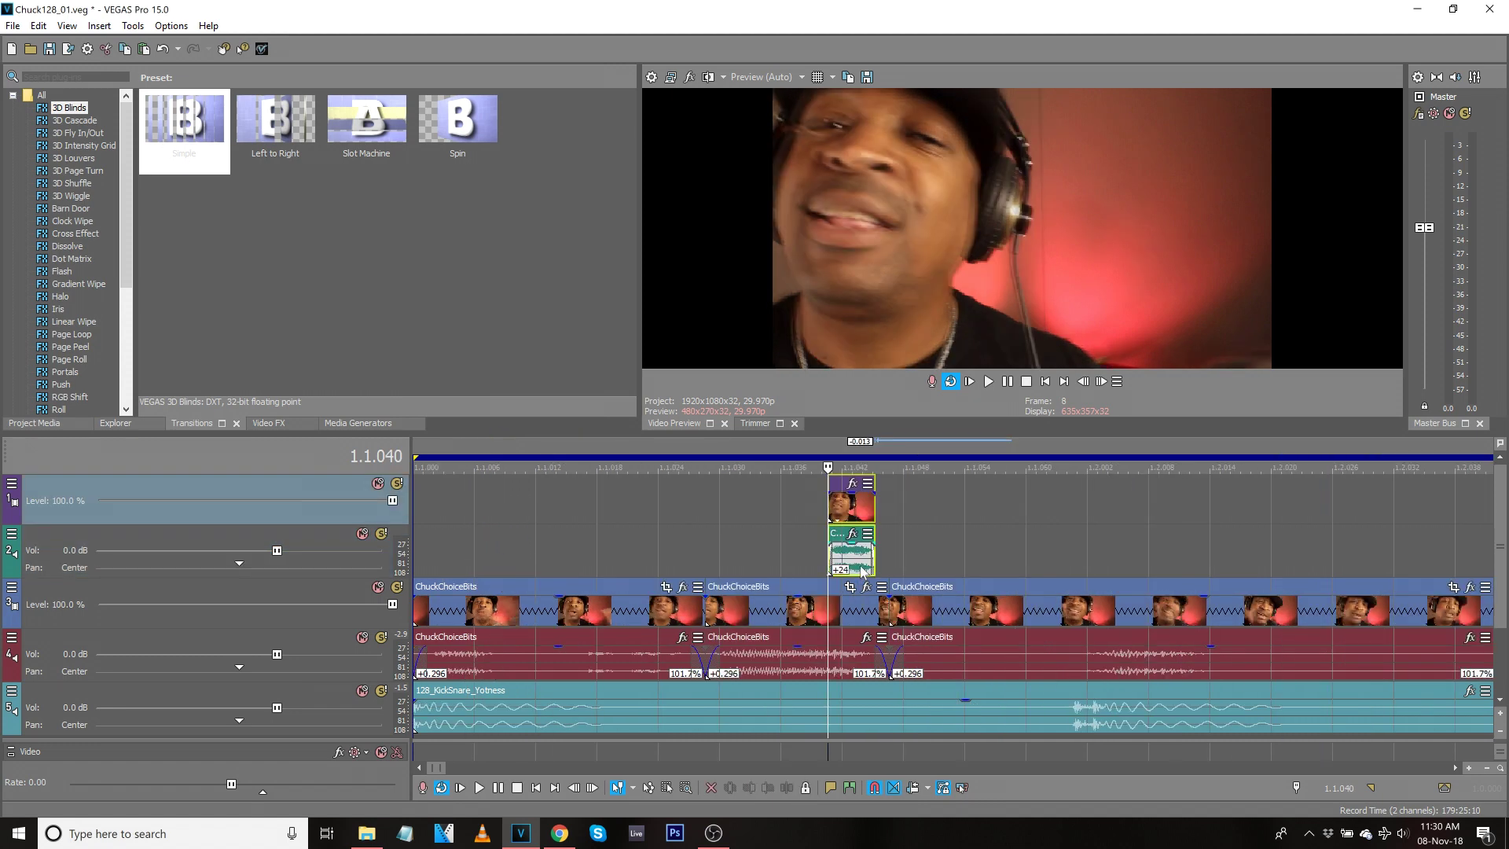
{"action": "right_click", "coordinate": [862, 572]}
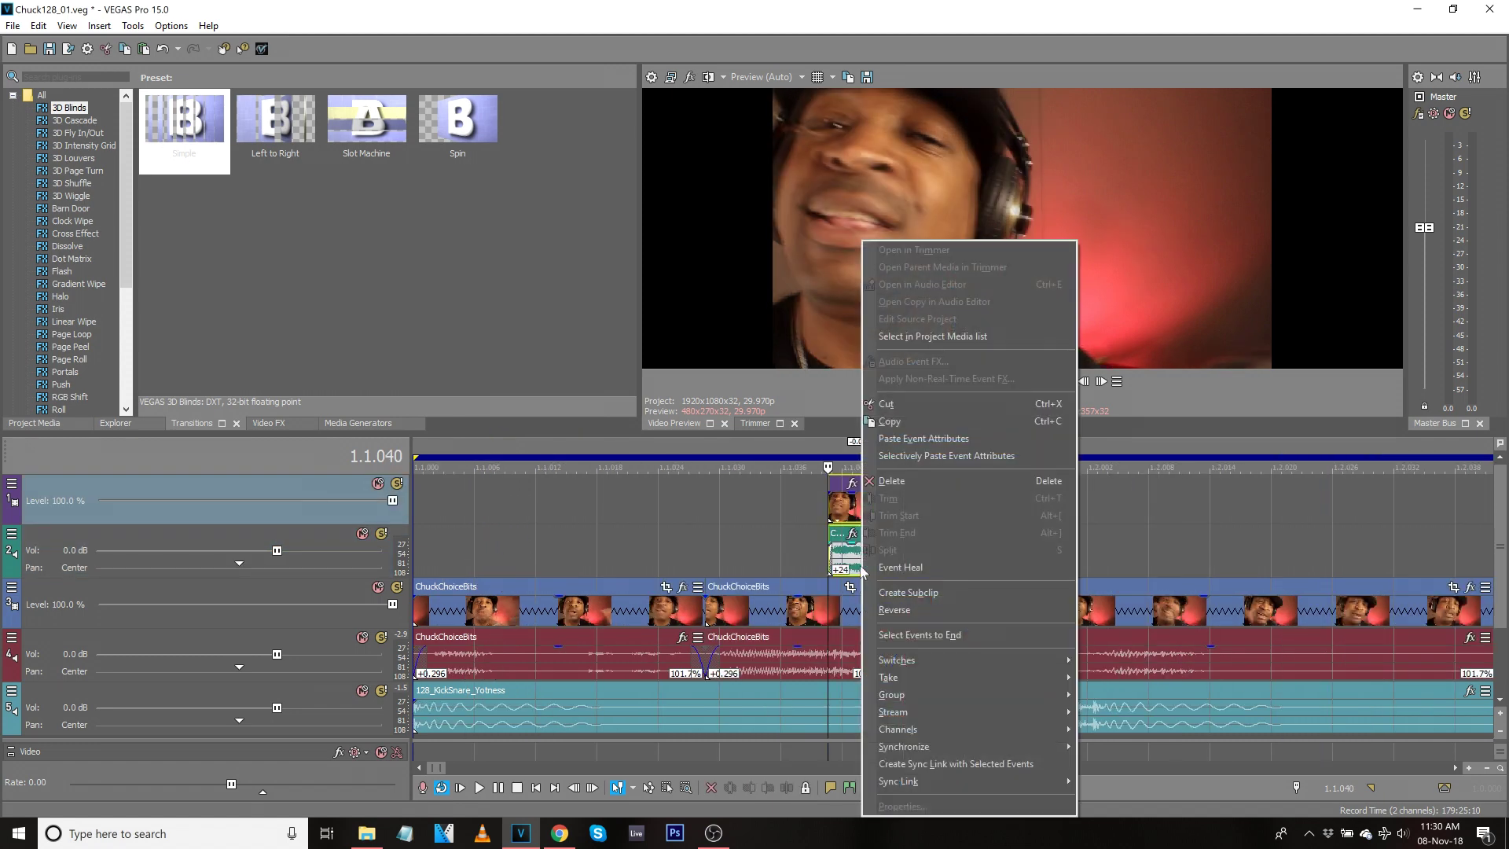
{"action": "left_click", "coordinate": [894, 610]}
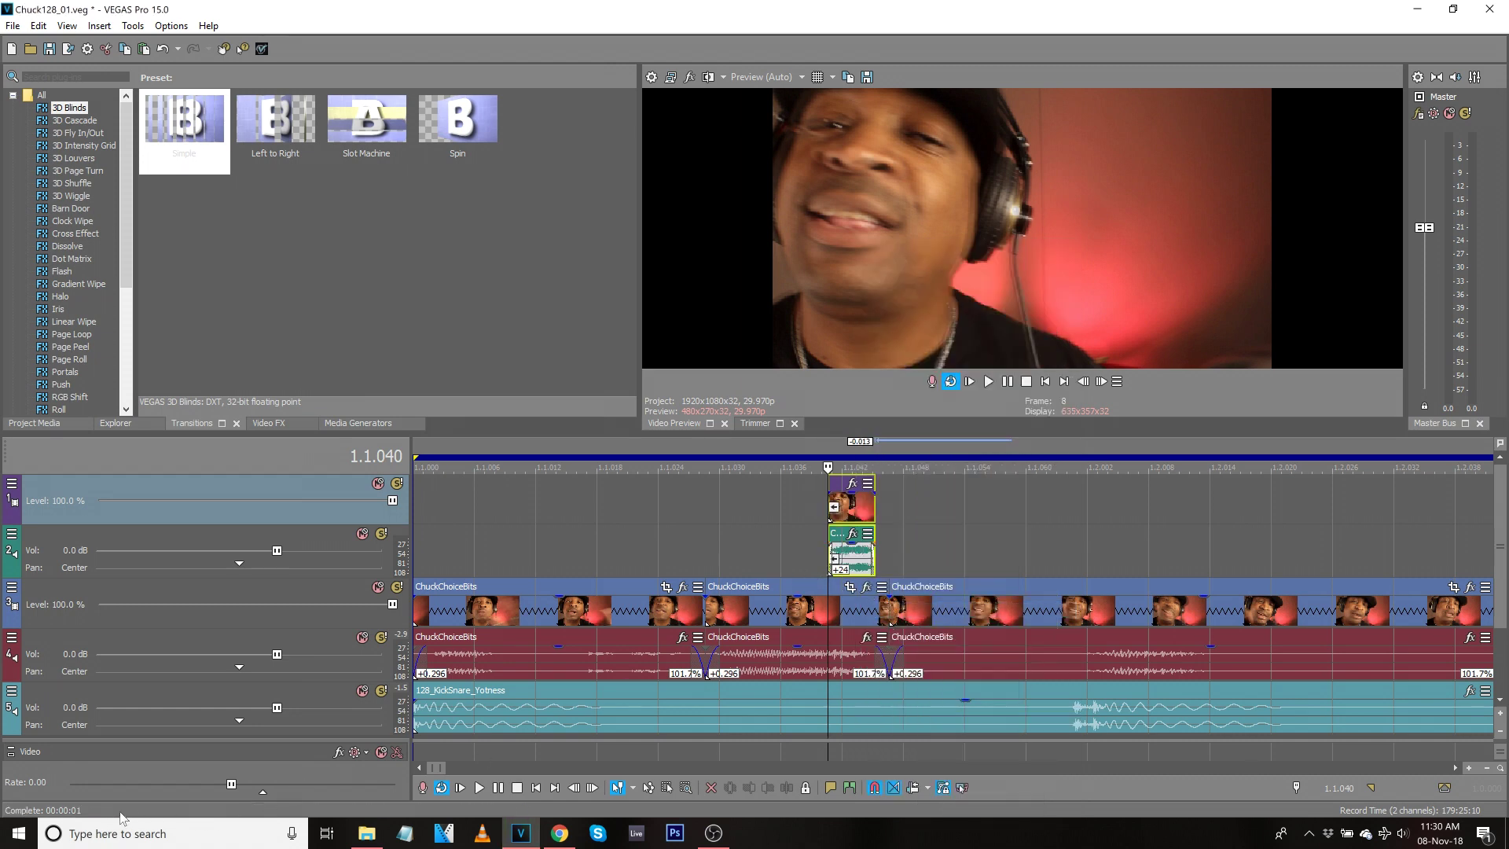
Play the arrangement with the reversed piece, and time-stretch the reversed piece by about 0.004.
{"action": "left_click", "coordinate": [712, 559]}
{"action": "scroll", "coordinate": [974, 583], "scroll_direction": "down", "scroll_amount": 4}
{"action": "key", "text": "space"}
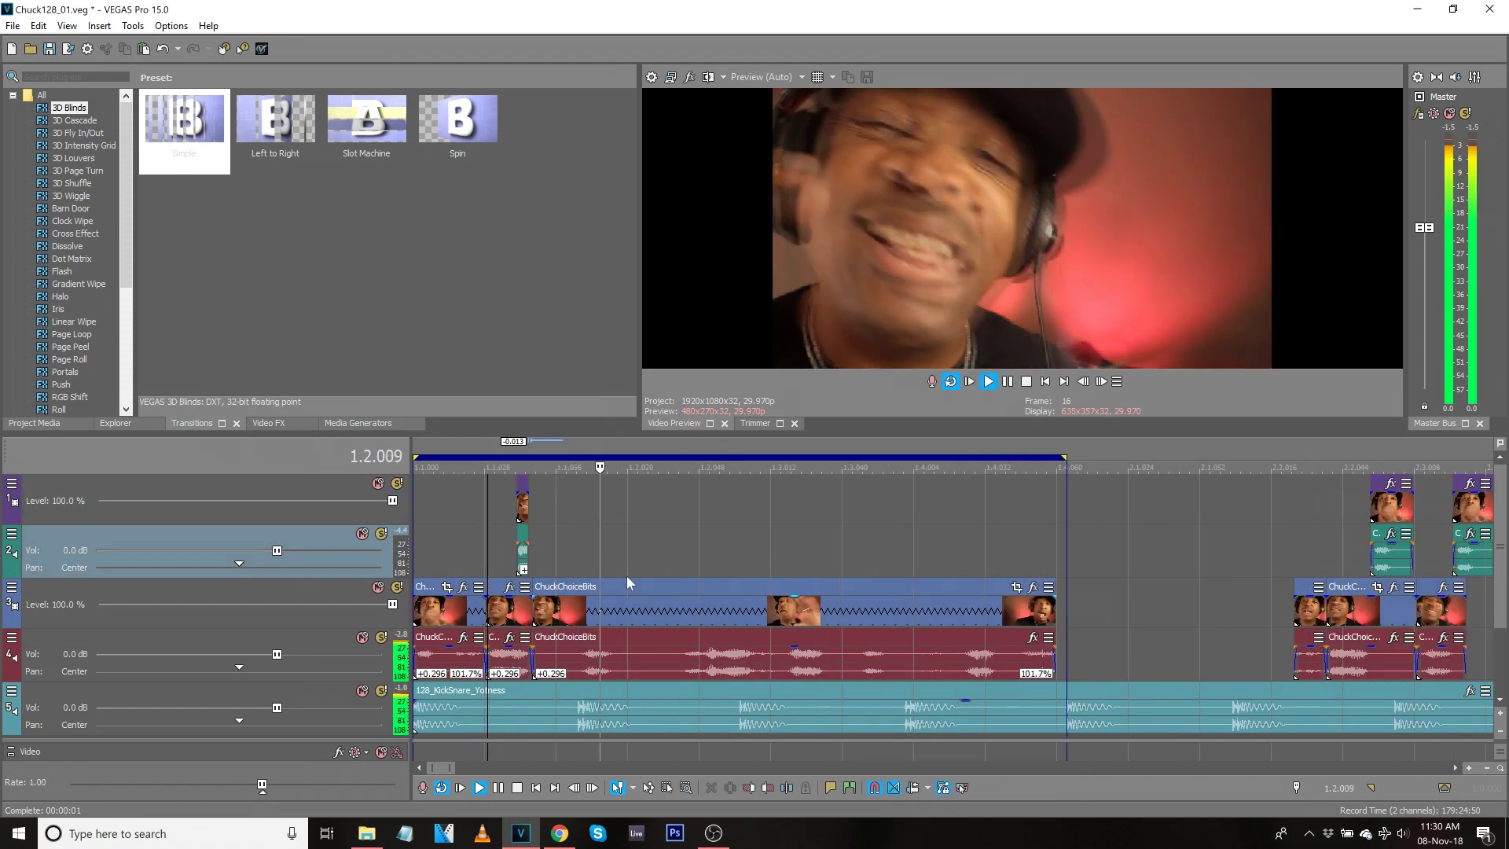
{"action": "key", "text": "space"}
{"action": "key", "text": "space"}
{"action": "key", "text": "space"}
{"action": "key", "text": "space"}
{"action": "left_click_drag", "start_coordinate": [525, 557], "coordinate": [539, 557]}
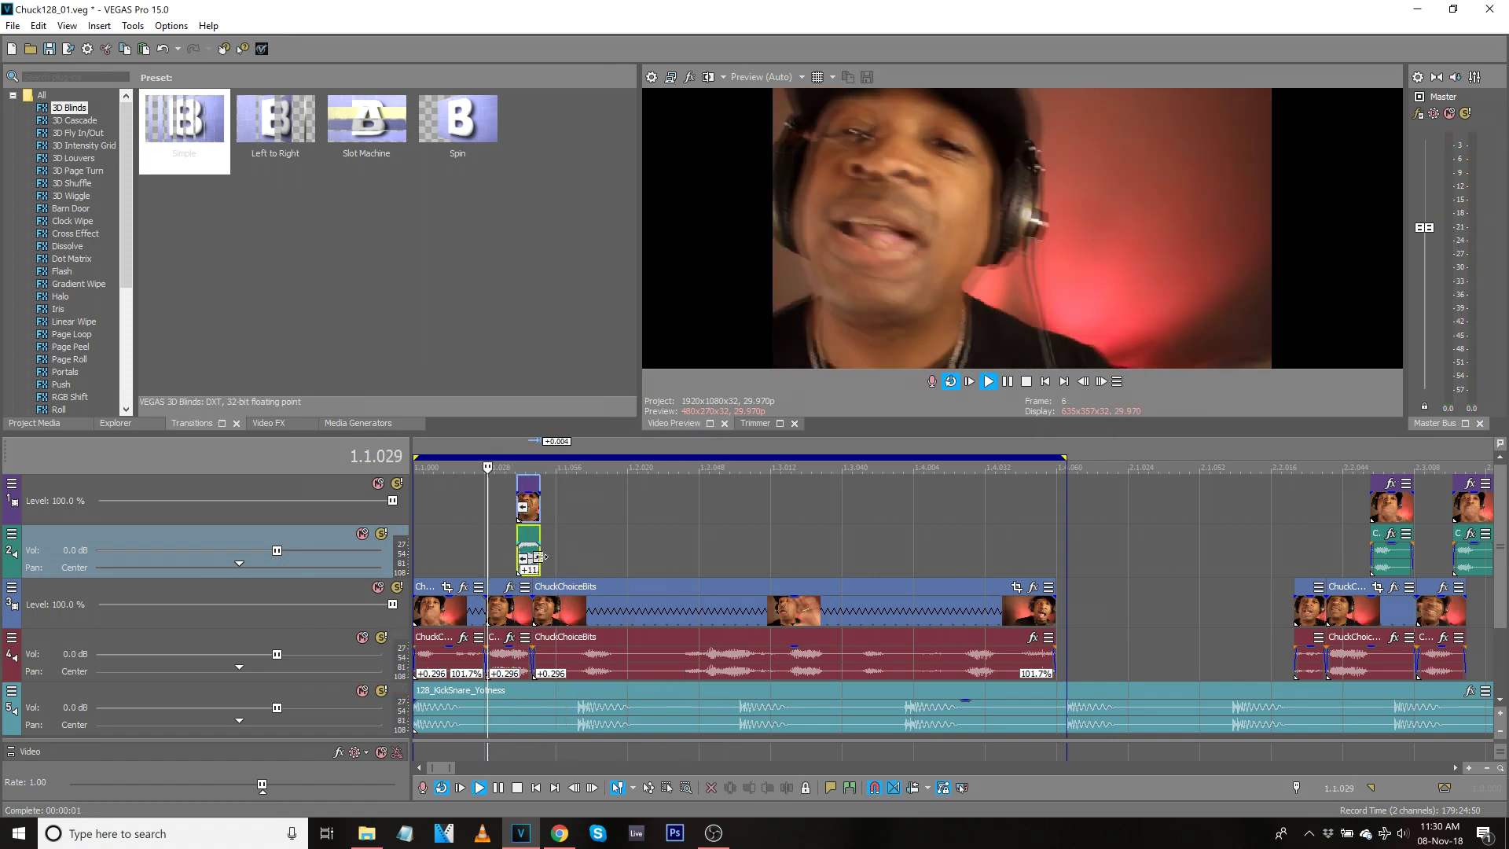
{"action": "key", "text": "space"}
Move the long remaining clip to start past beat 1.2, and paste a copy of the short chopped piece at beat 1.2.
{"action": "left_click", "coordinate": [500, 617]}
{"action": "left_click", "coordinate": [518, 616]}
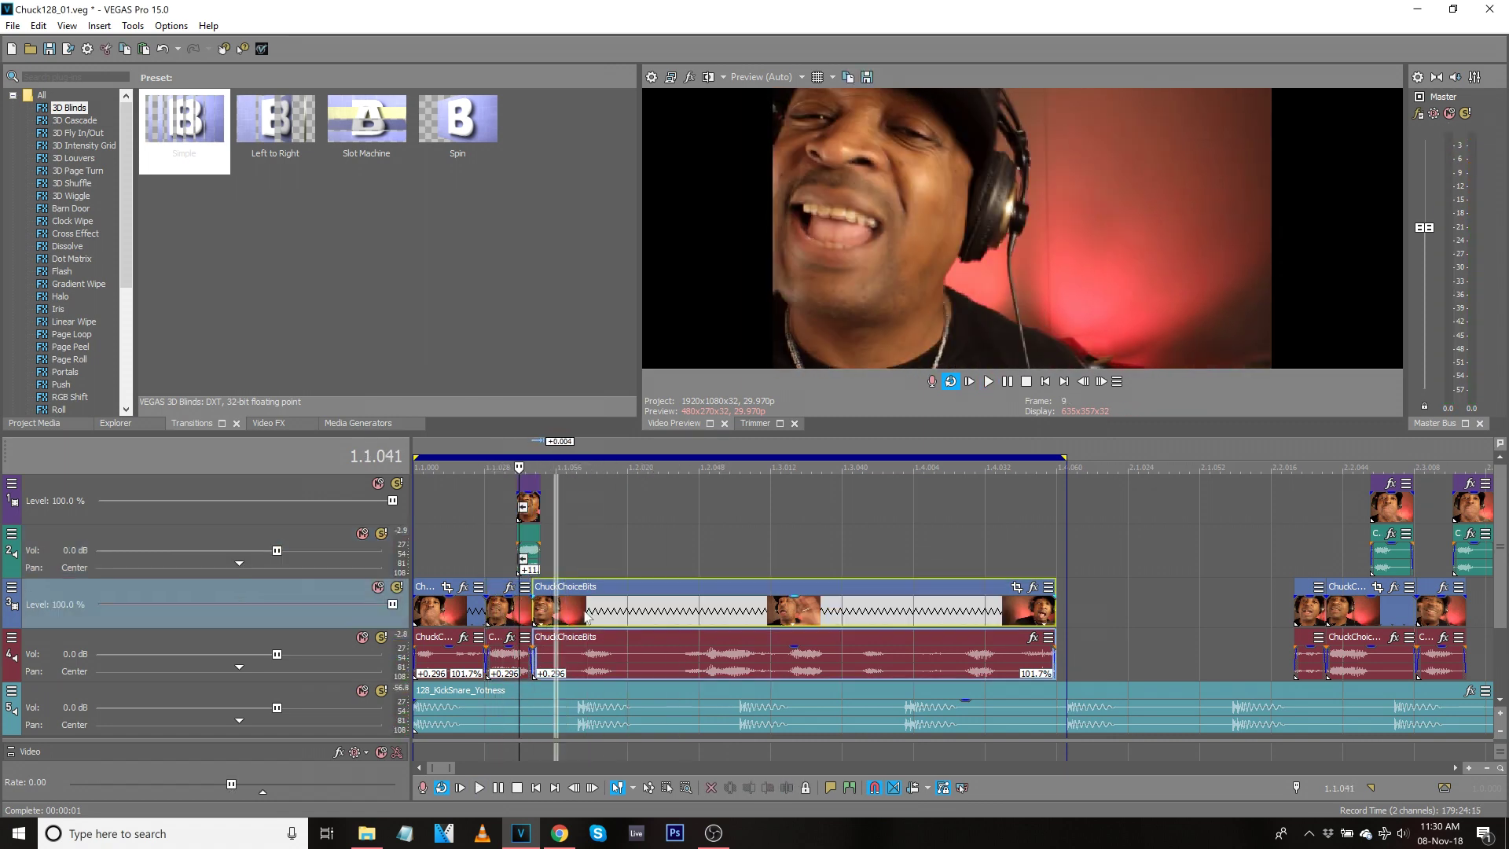
{"action": "left_click_drag", "start_coordinate": [552, 615], "coordinate": [590, 611]}
{"action": "left_click", "coordinate": [506, 614]}
{"action": "key", "text": "ctrl+c"}
{"action": "left_click", "coordinate": [539, 614]}
{"action": "key", "text": "ctrl+v"}
Play the rearranged loop while time-stretching the reversed piece on tracks 1 and 2 further.
{"action": "left_click", "coordinate": [468, 543]}
{"action": "key", "text": "space"}
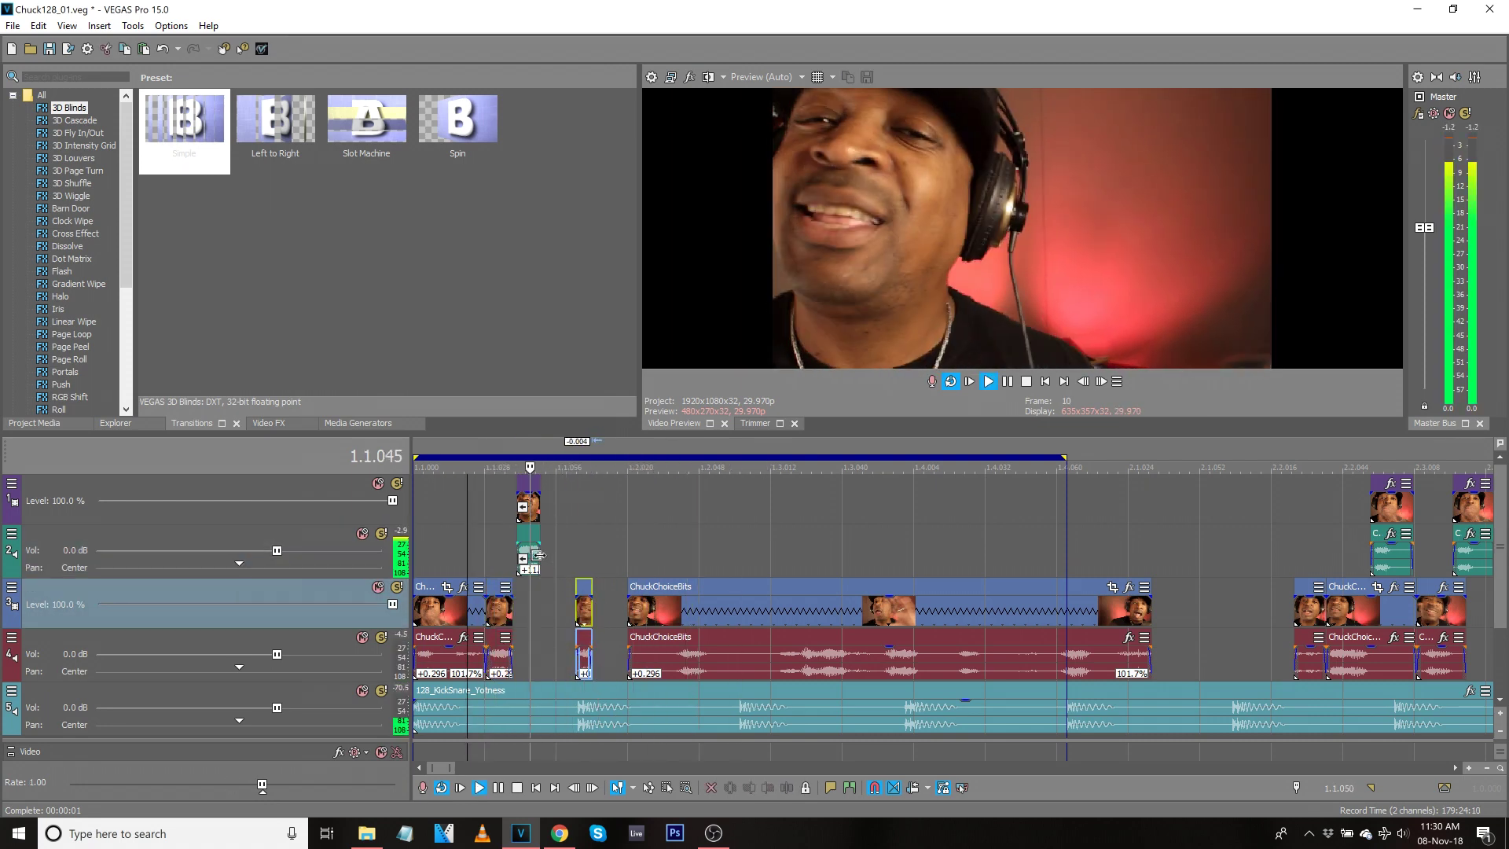
{"action": "left_click_drag", "start_coordinate": [540, 556], "coordinate": [555, 559]}
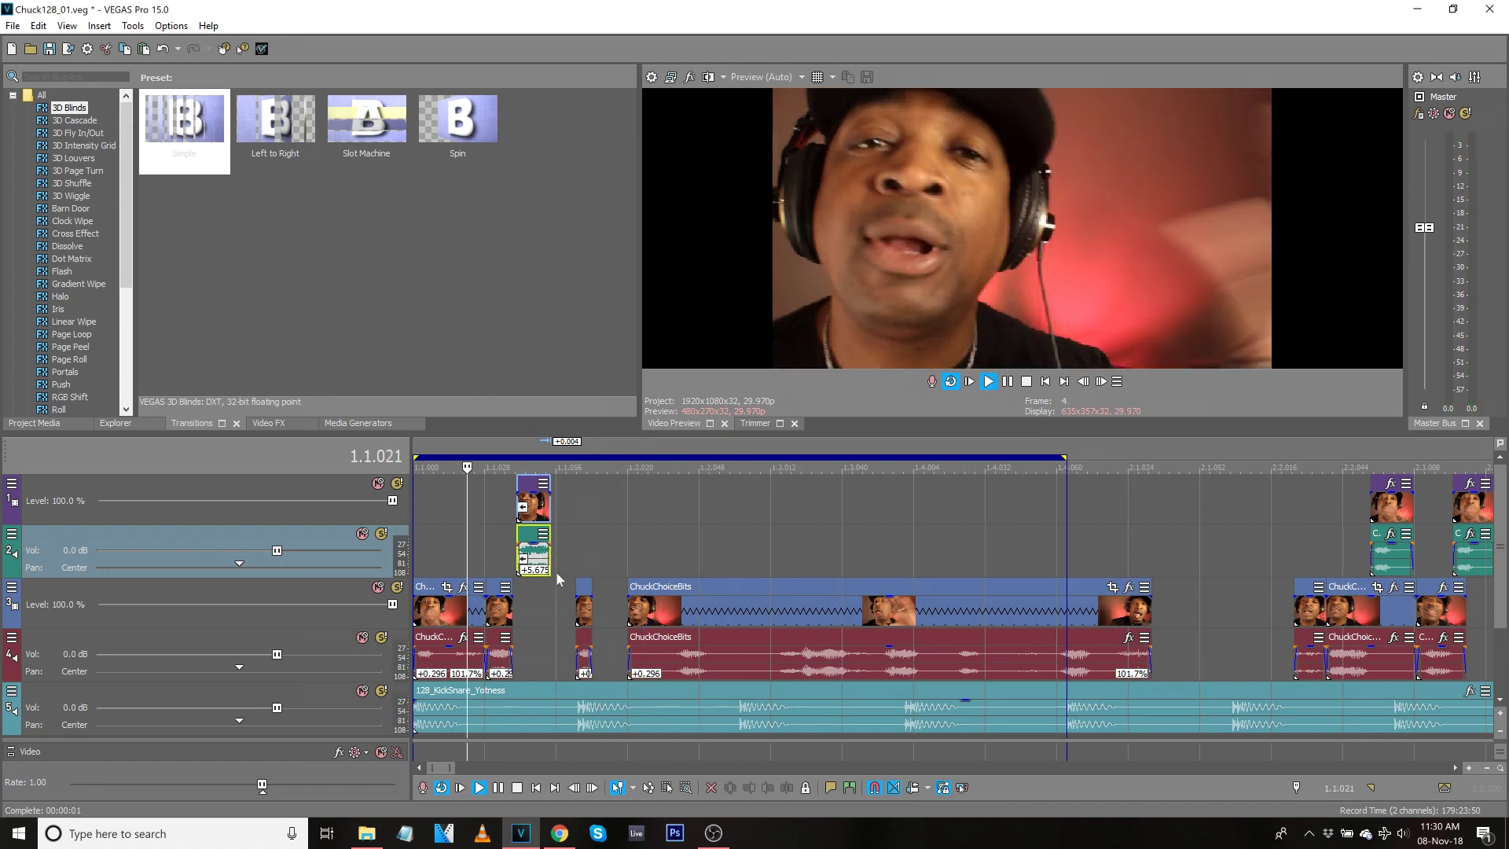
{"action": "left_click_drag", "start_coordinate": [555, 560], "coordinate": [571, 561]}
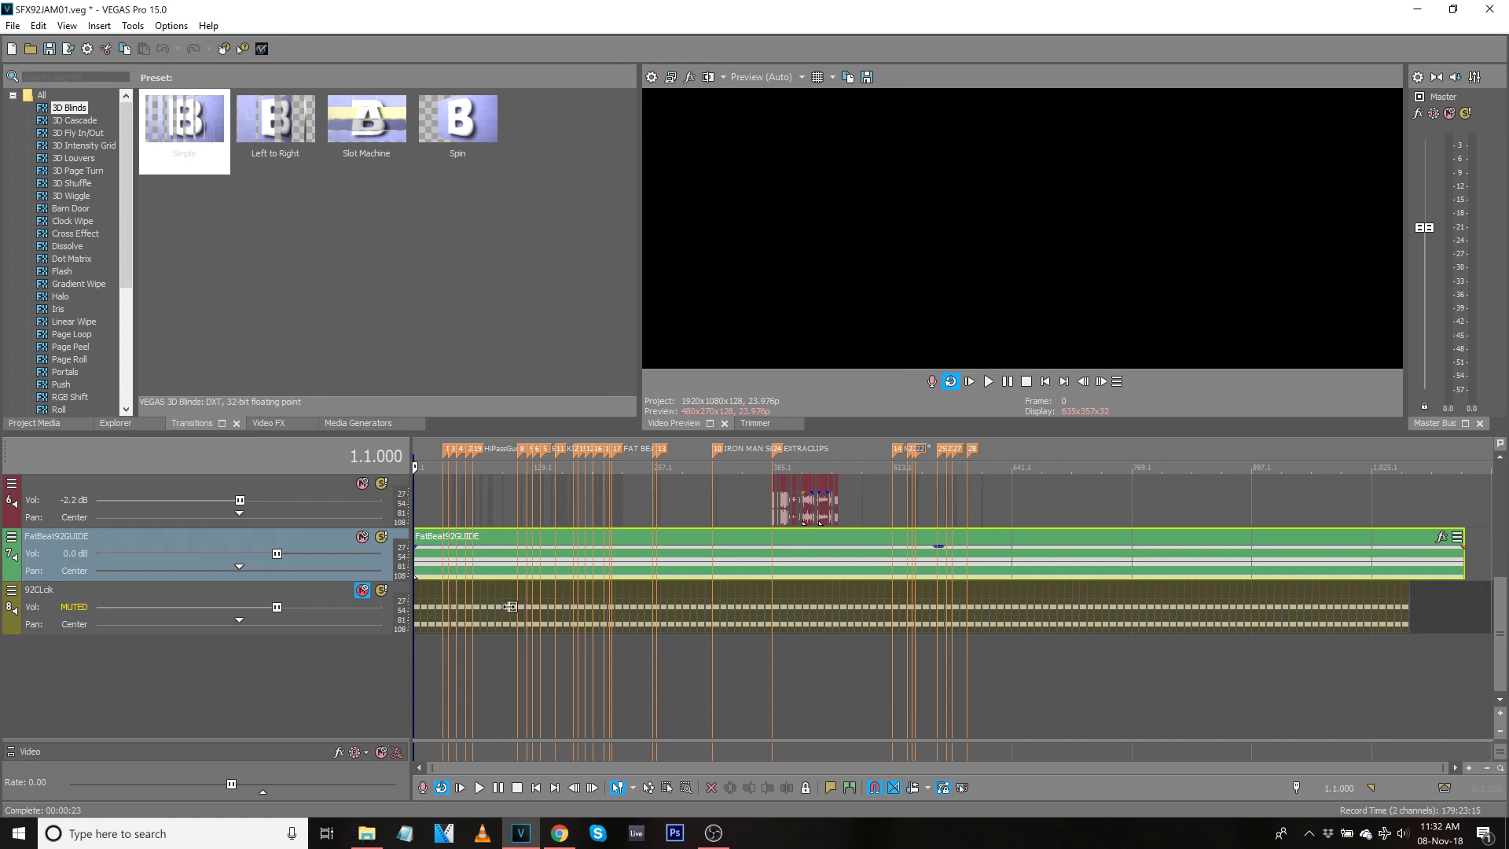
Split the FatBeat92GUIDE clip at 3.1.000, and set the loop region to its first two measures.
{"action": "scroll", "coordinate": [510, 606], "scroll_direction": "up", "scroll_amount": 10}
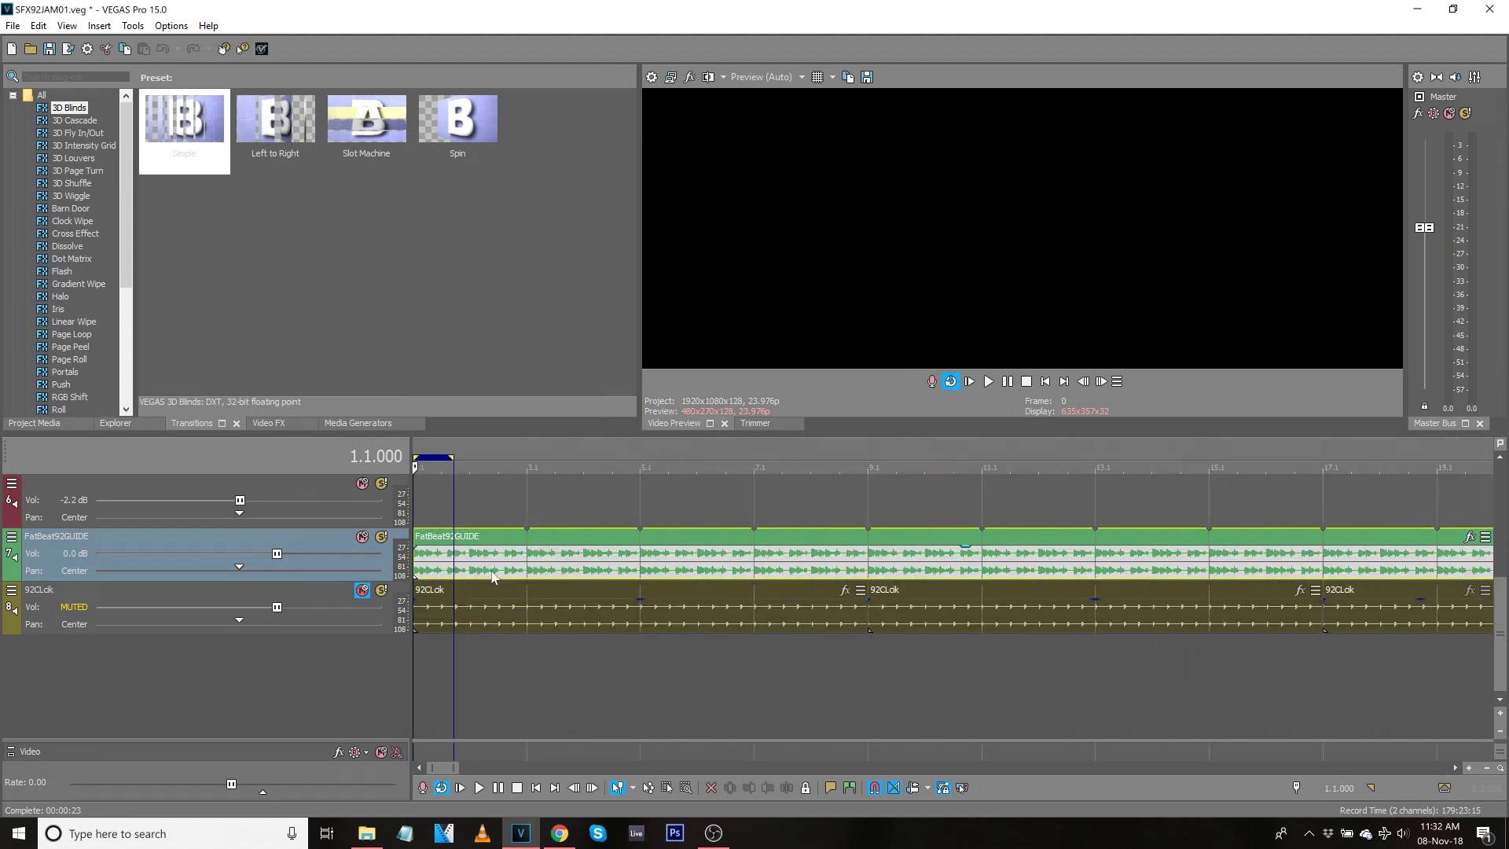
{"action": "left_click", "coordinate": [493, 576]}
{"action": "left_click", "coordinate": [528, 559]}
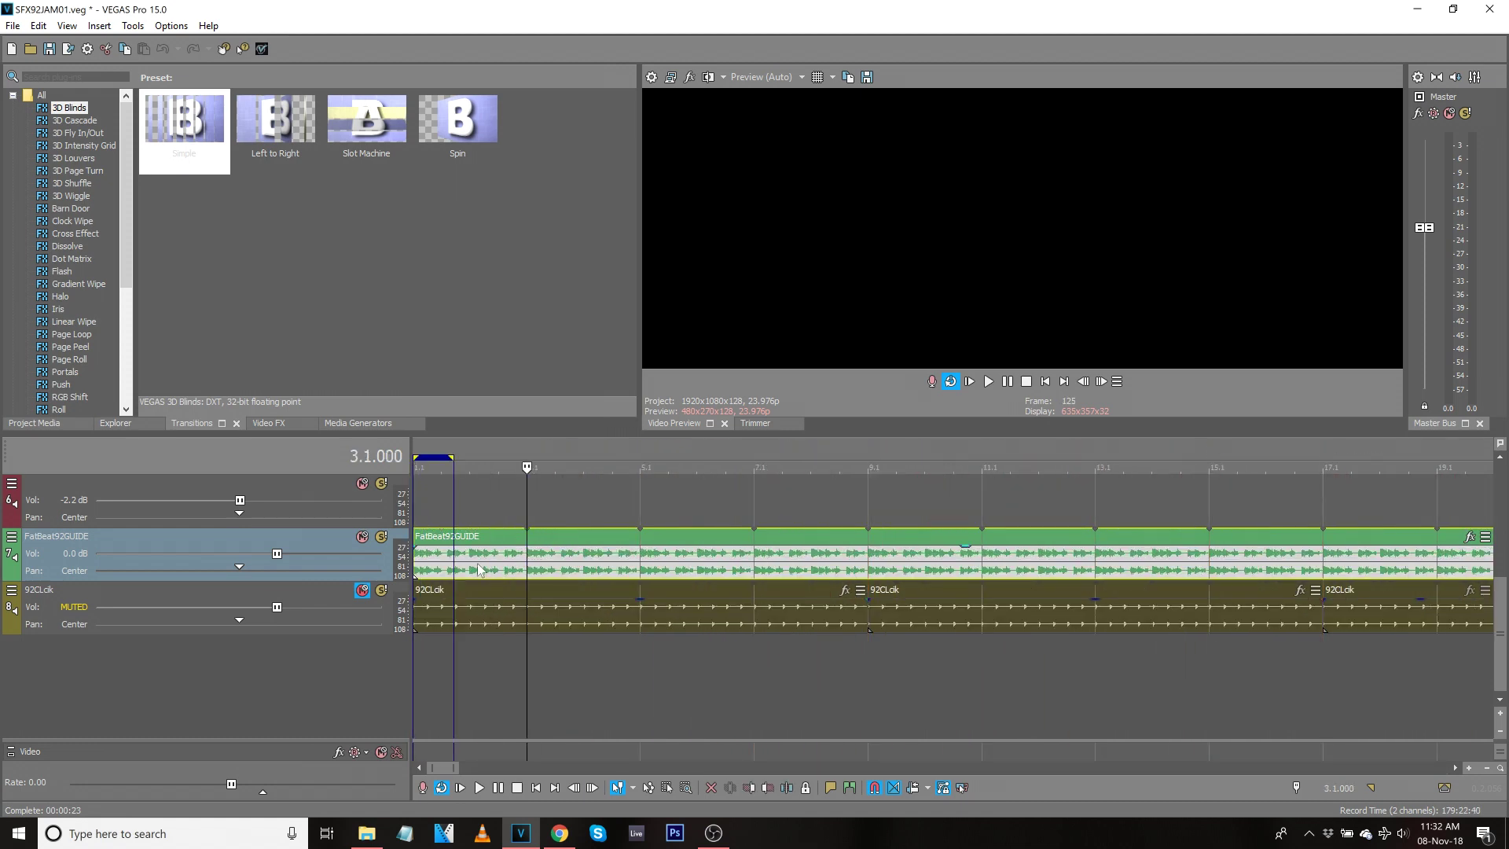
{"action": "key", "text": "s"}
{"action": "double_click", "coordinate": [449, 562]}
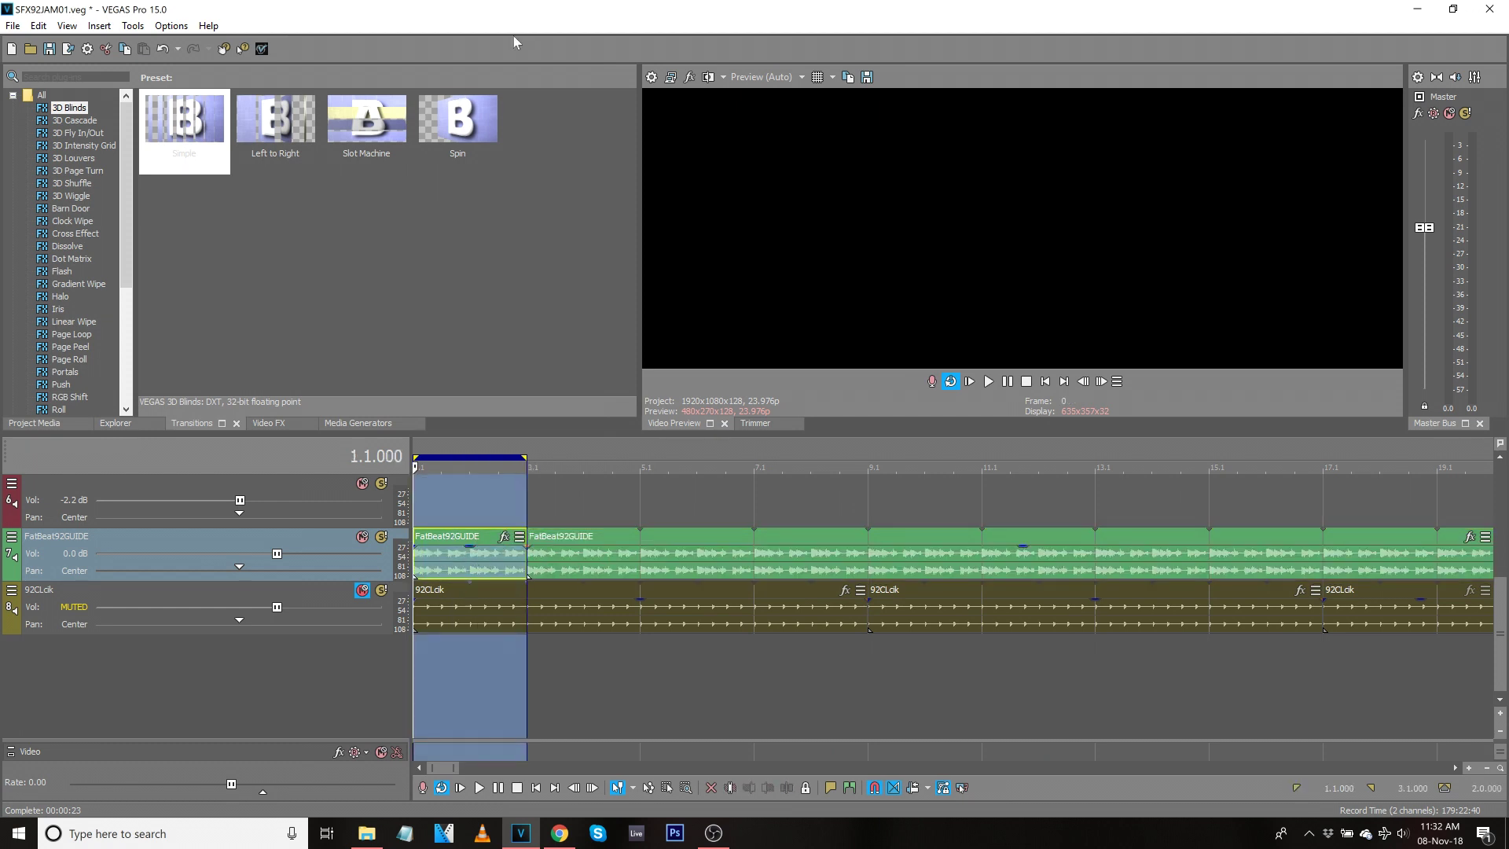
Play the two-measure FatBeat92GUIDE loop with track 7 soloed, and turn off the solo.
{"action": "key", "text": "space"}
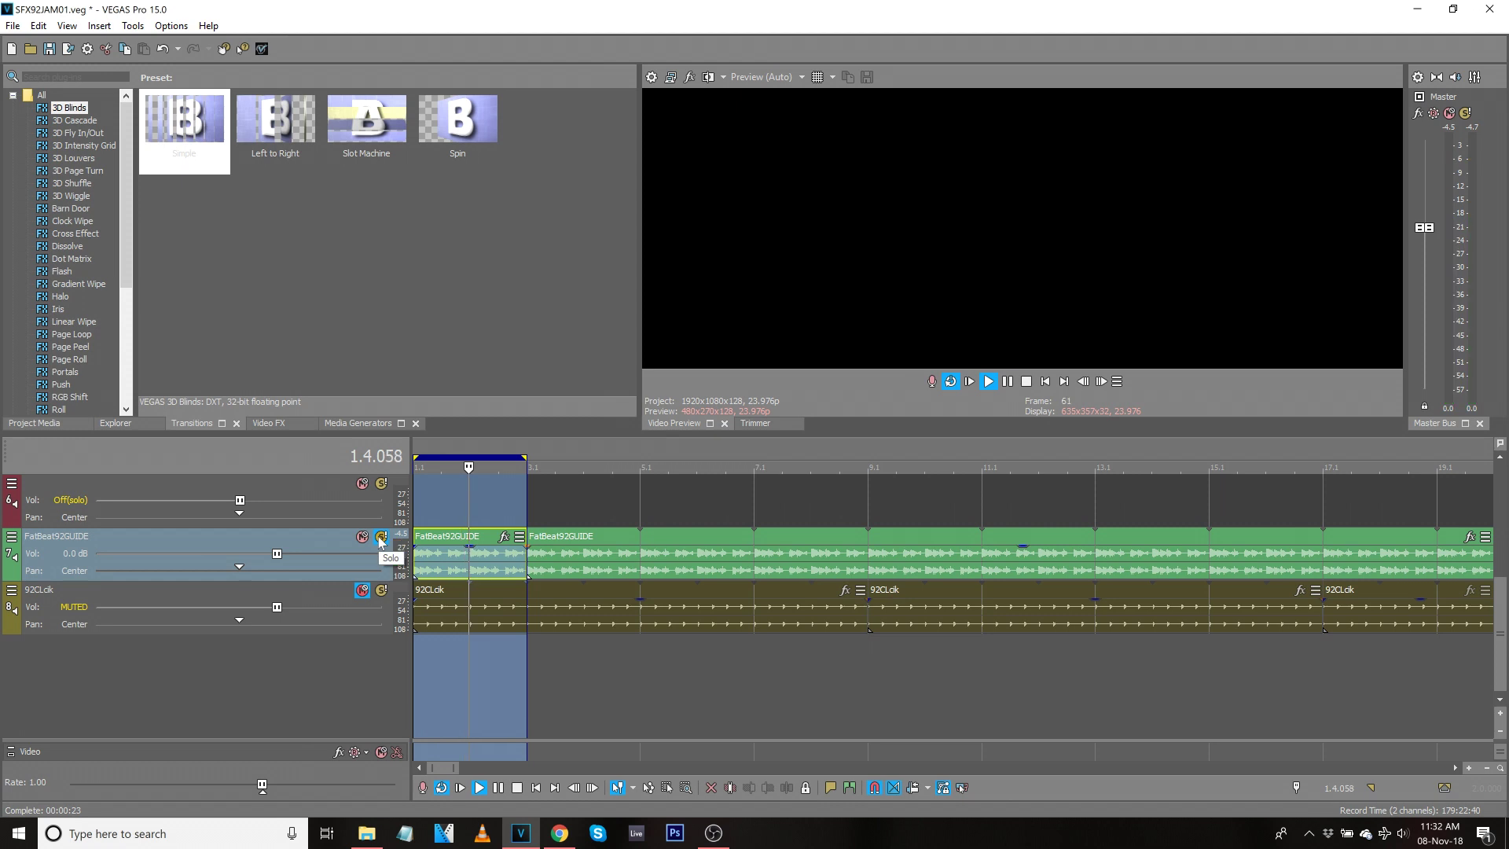
{"action": "key", "text": "ctrl+shift+q"}
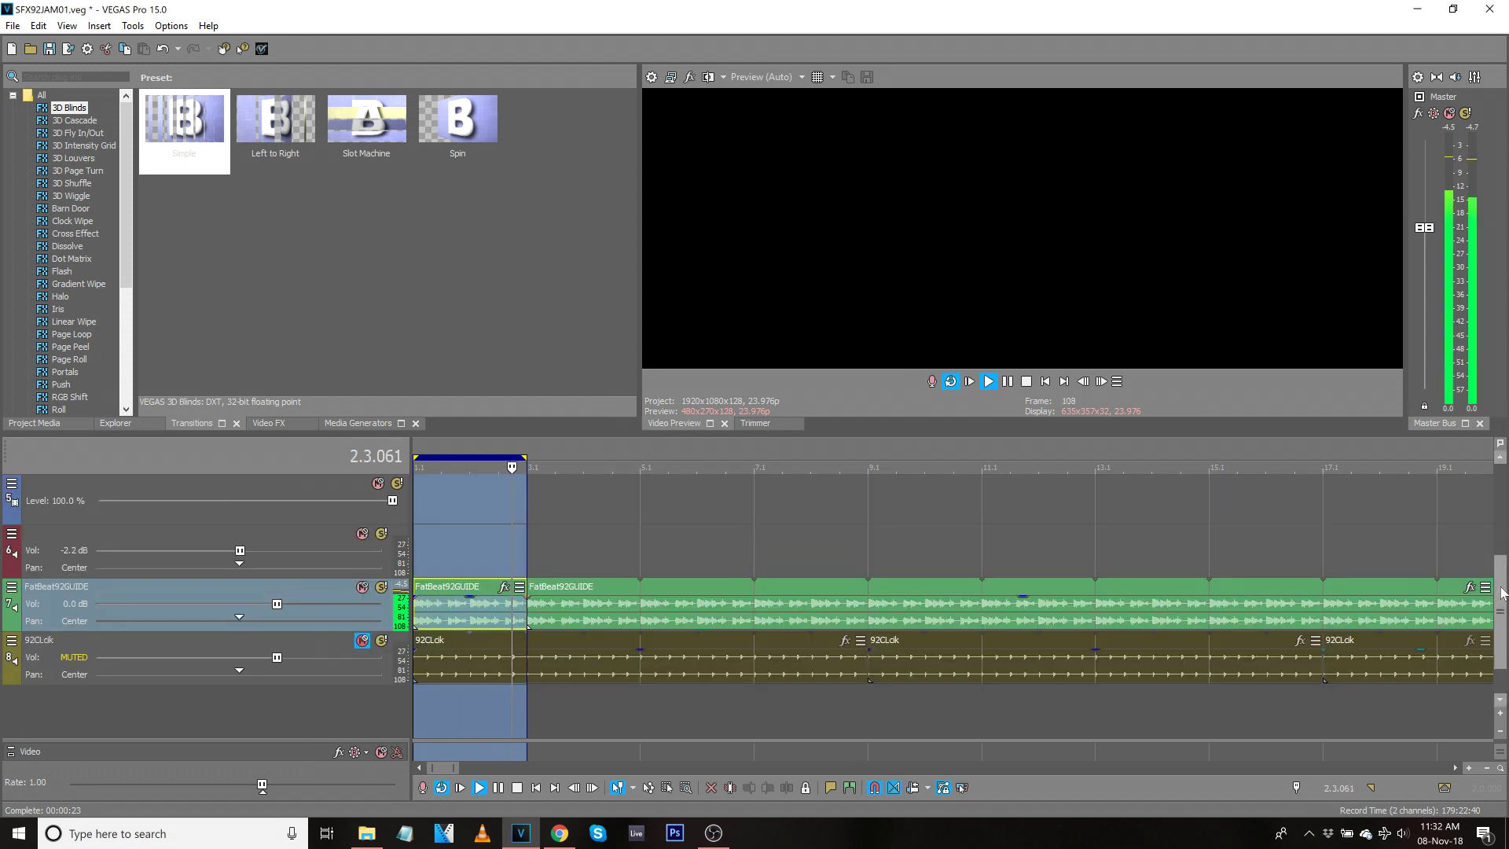
{"action": "key", "text": "space"}
Mute the FatBeat92GUIDE track, unmute the click track 8, and play the loop with the click.
{"action": "left_click", "coordinate": [368, 587]}
{"action": "left_click", "coordinate": [359, 643]}
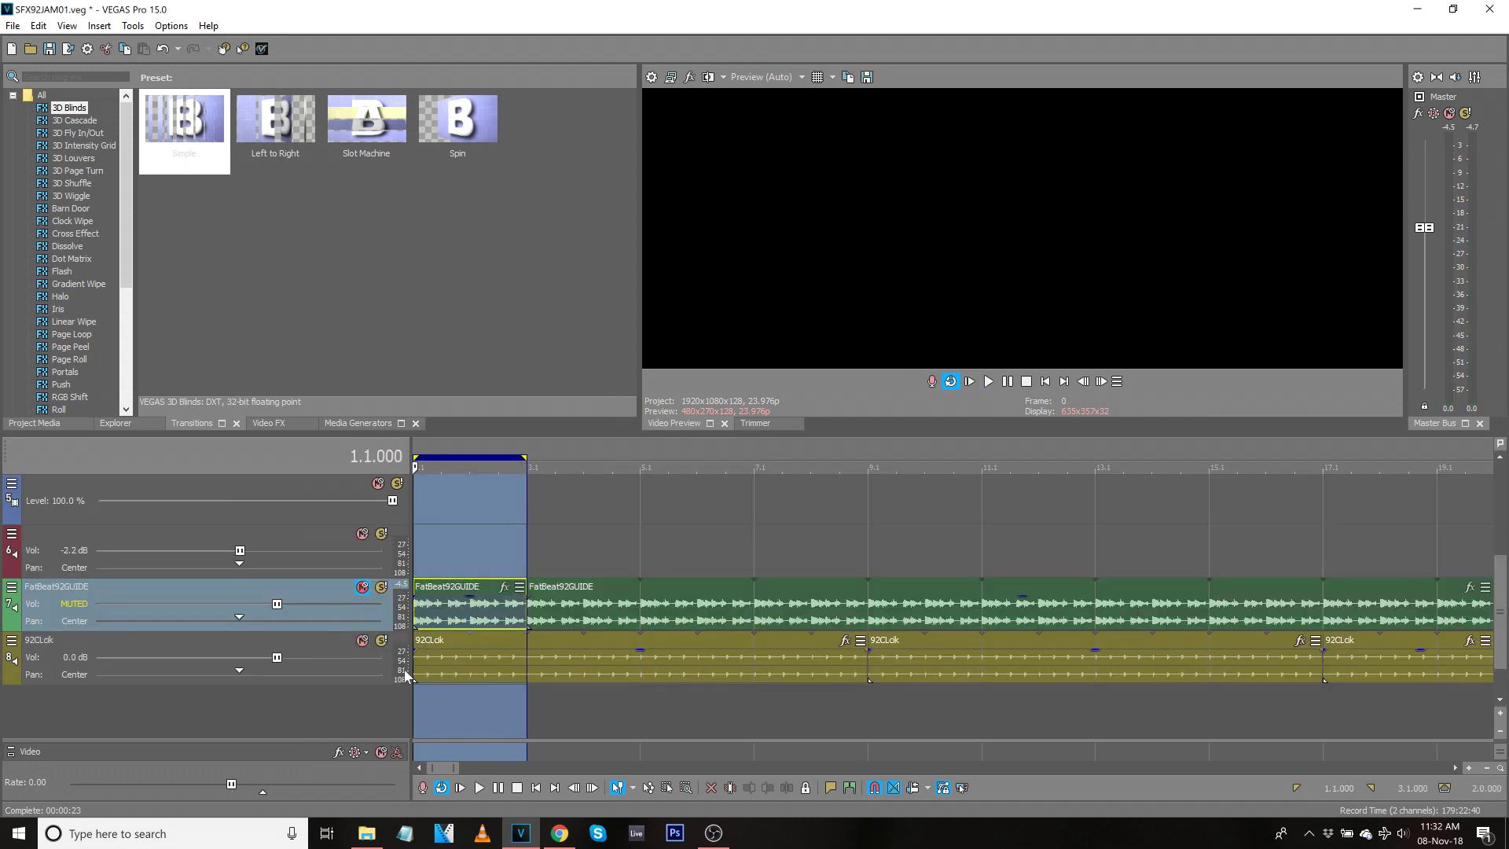
{"action": "left_click", "coordinate": [419, 674]}
{"action": "key", "text": "space"}
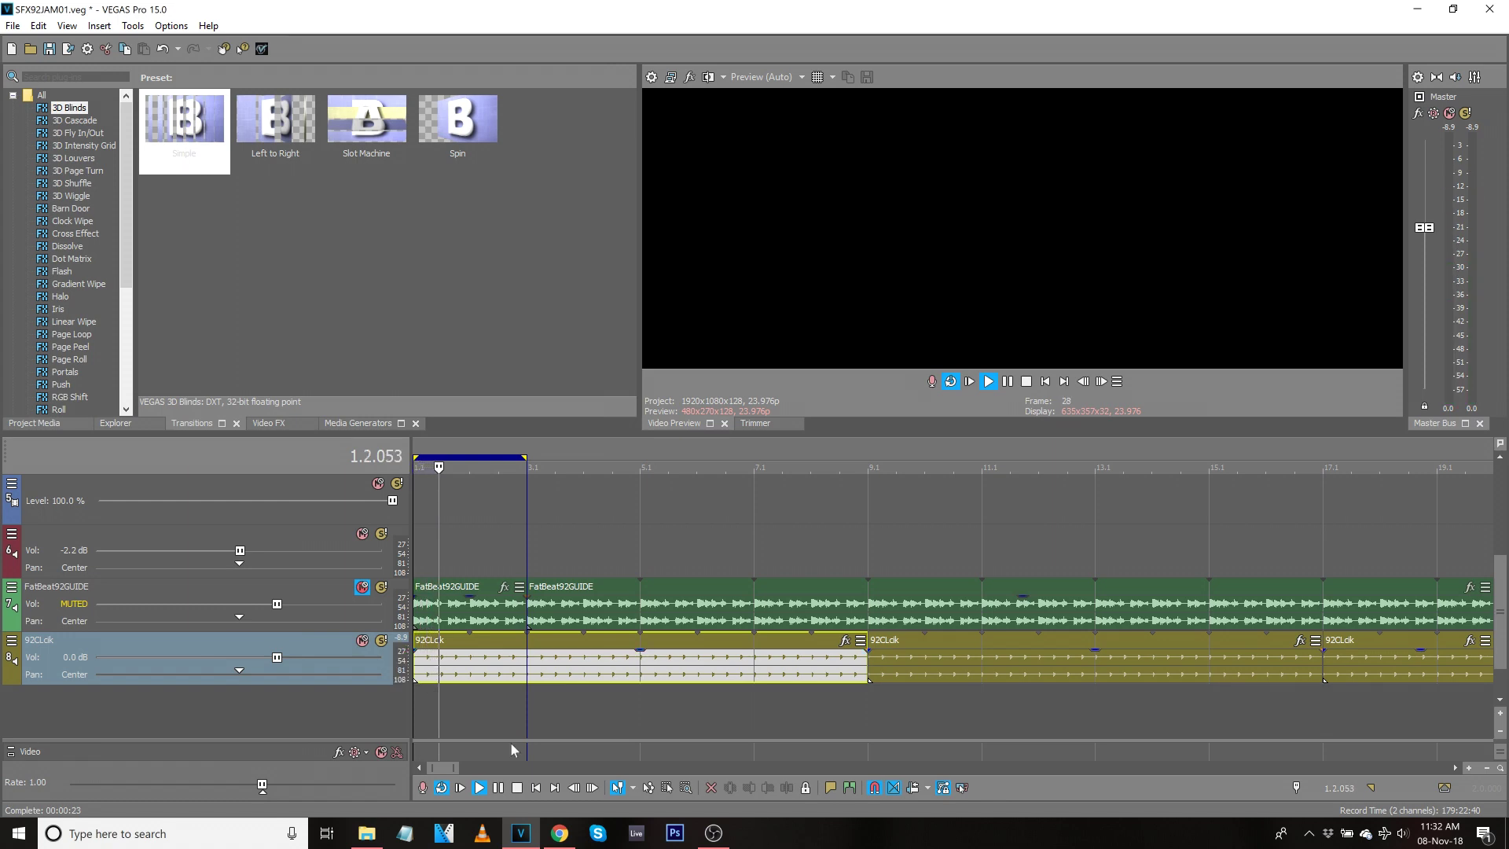
{"action": "scroll", "coordinate": [549, 695], "scroll_direction": "down", "scroll_amount": 10}
{"action": "scroll", "coordinate": [598, 676], "scroll_direction": "up", "scroll_amount": 8}
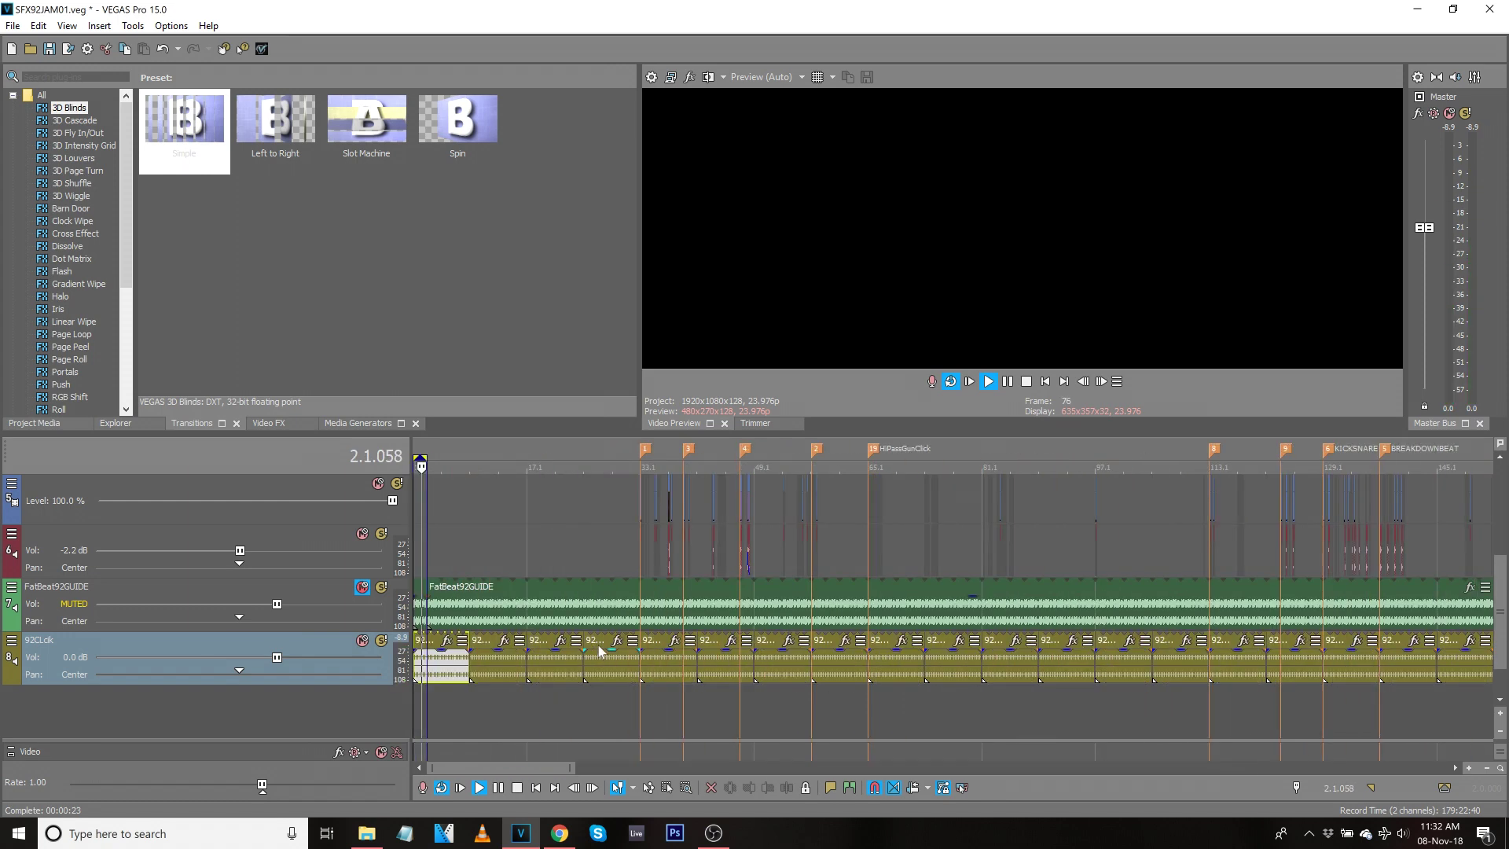
{"action": "scroll", "coordinate": [550, 668], "scroll_direction": "down", "scroll_amount": 8}
{"action": "key", "text": "space"}
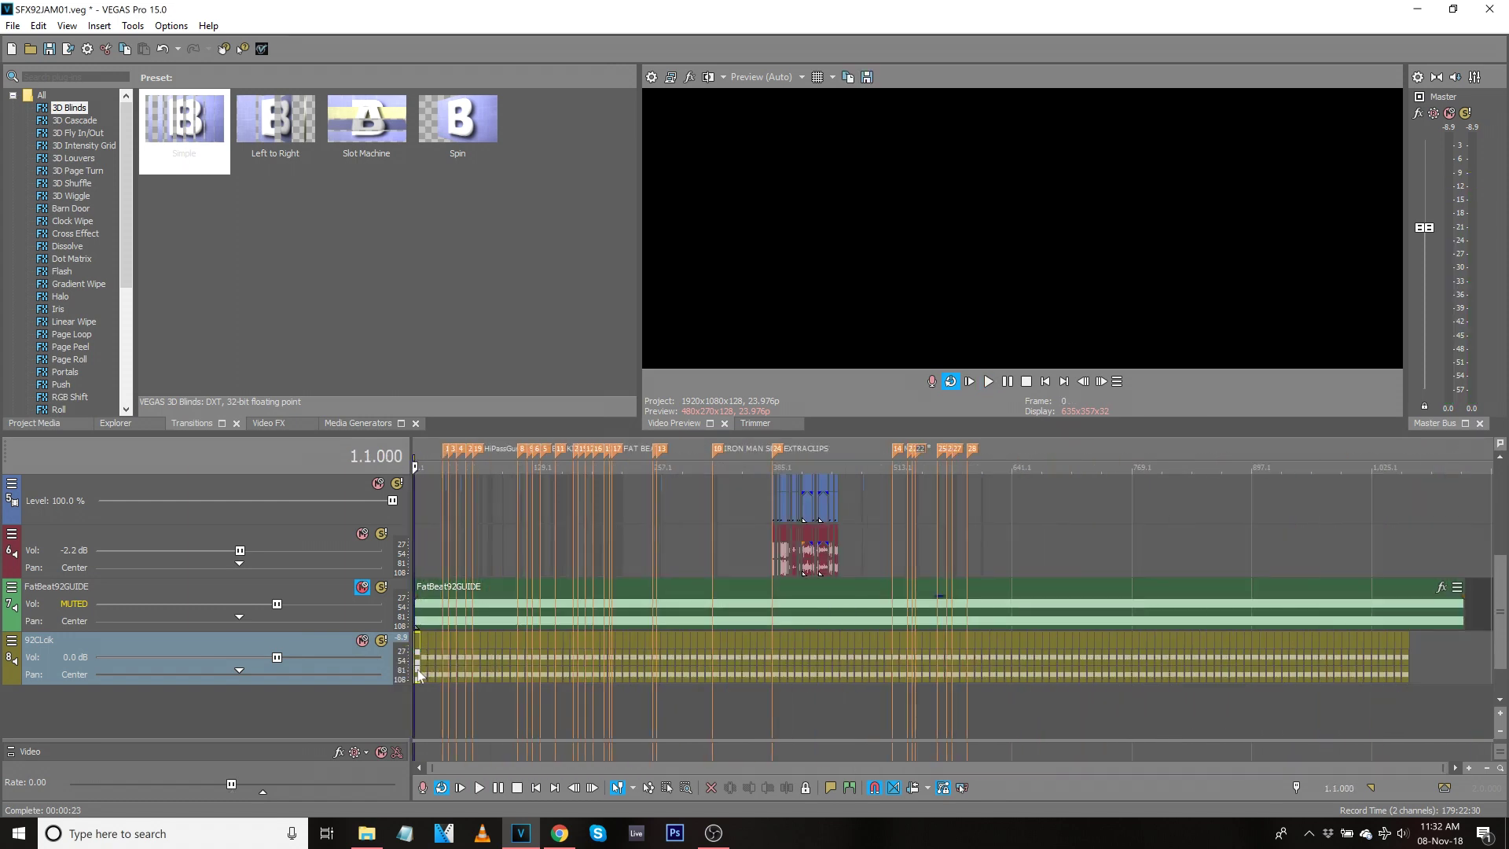
Set the time ruler format to Time, and switch it back to Measures & Beats.
{"action": "right_click", "coordinate": [1154, 472]}
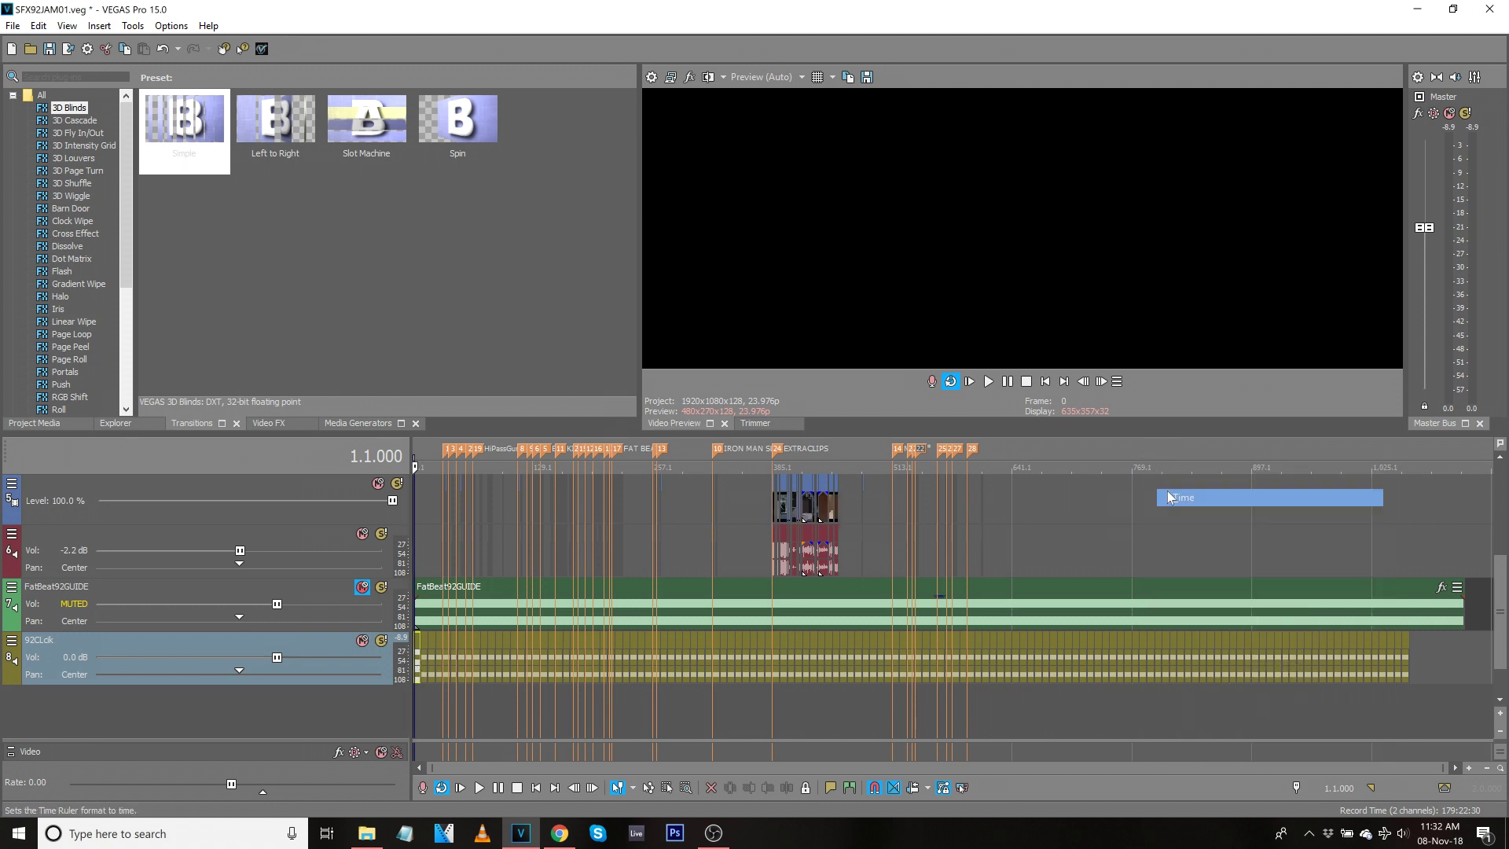
{"action": "left_click", "coordinate": [1420, 484]}
{"action": "right_click", "coordinate": [1381, 472]}
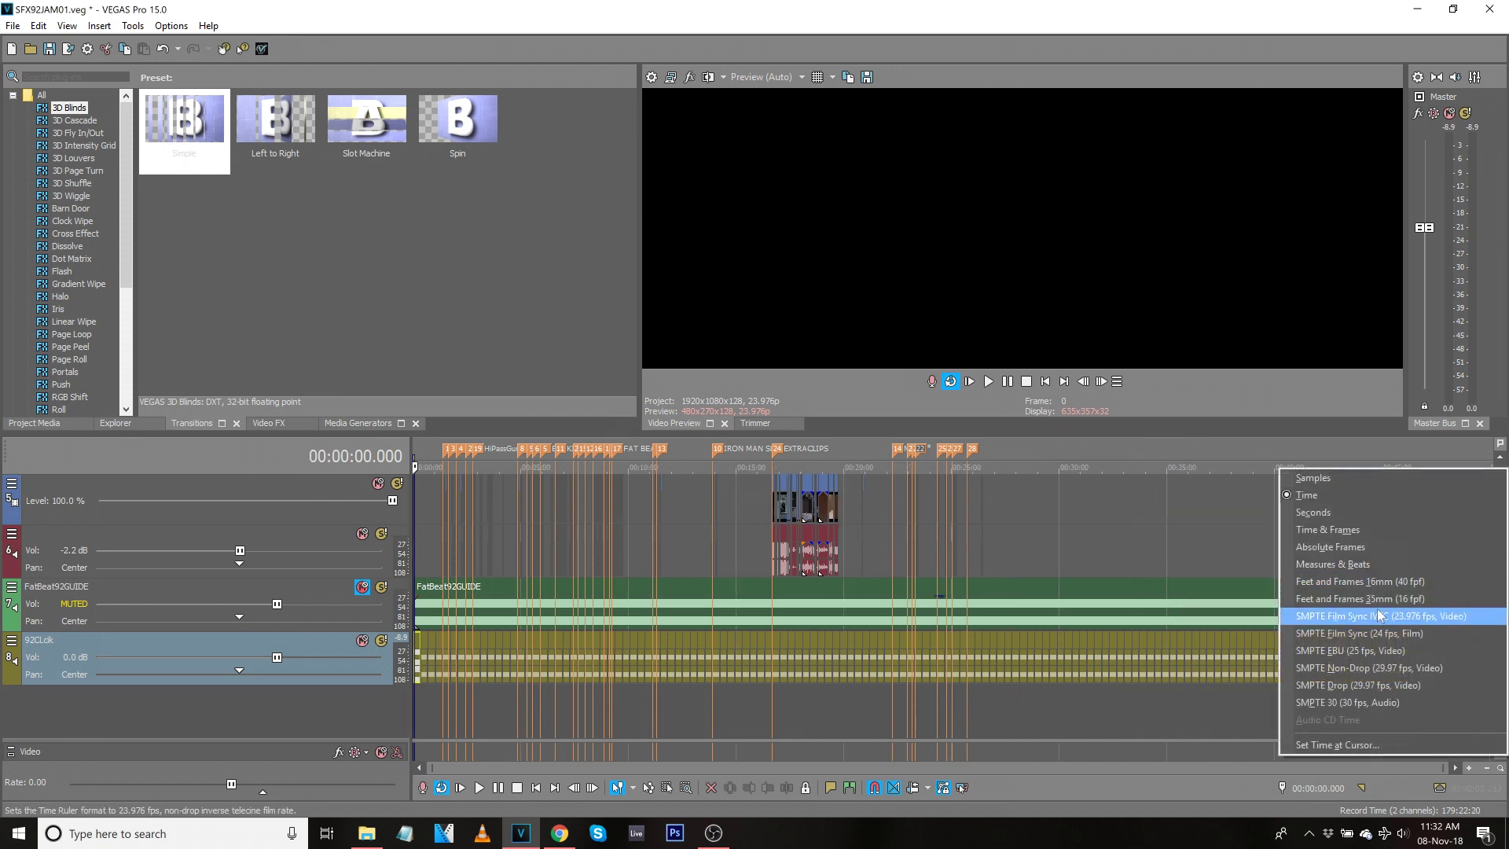
{"action": "left_click", "coordinate": [1369, 564]}
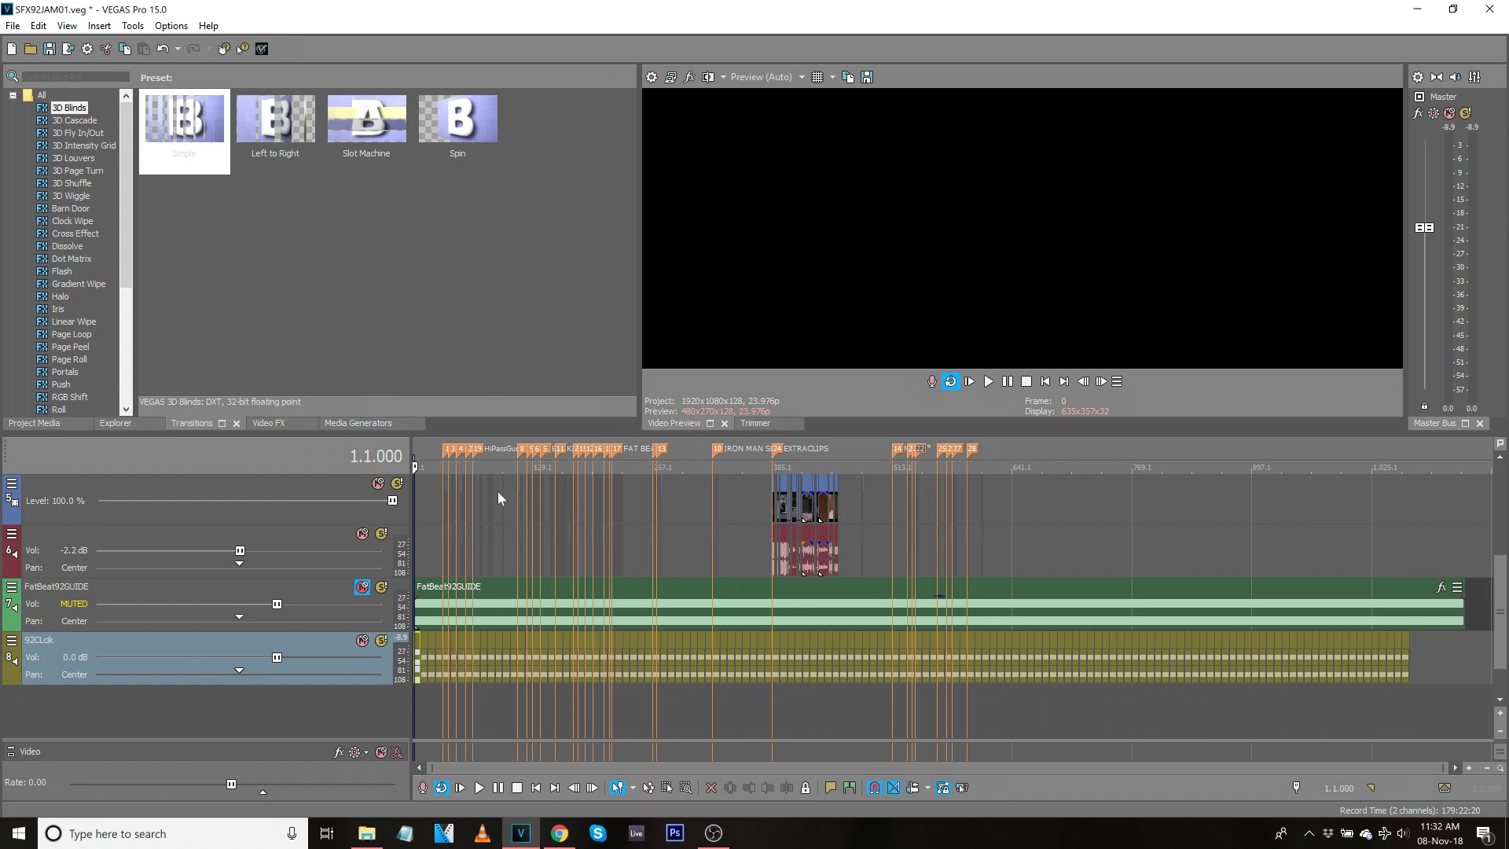
Place the cursor at 33.1.000 and examine the first group of video clips on tracks 5 and 6 closely.
{"action": "left_click", "coordinate": [445, 494]}
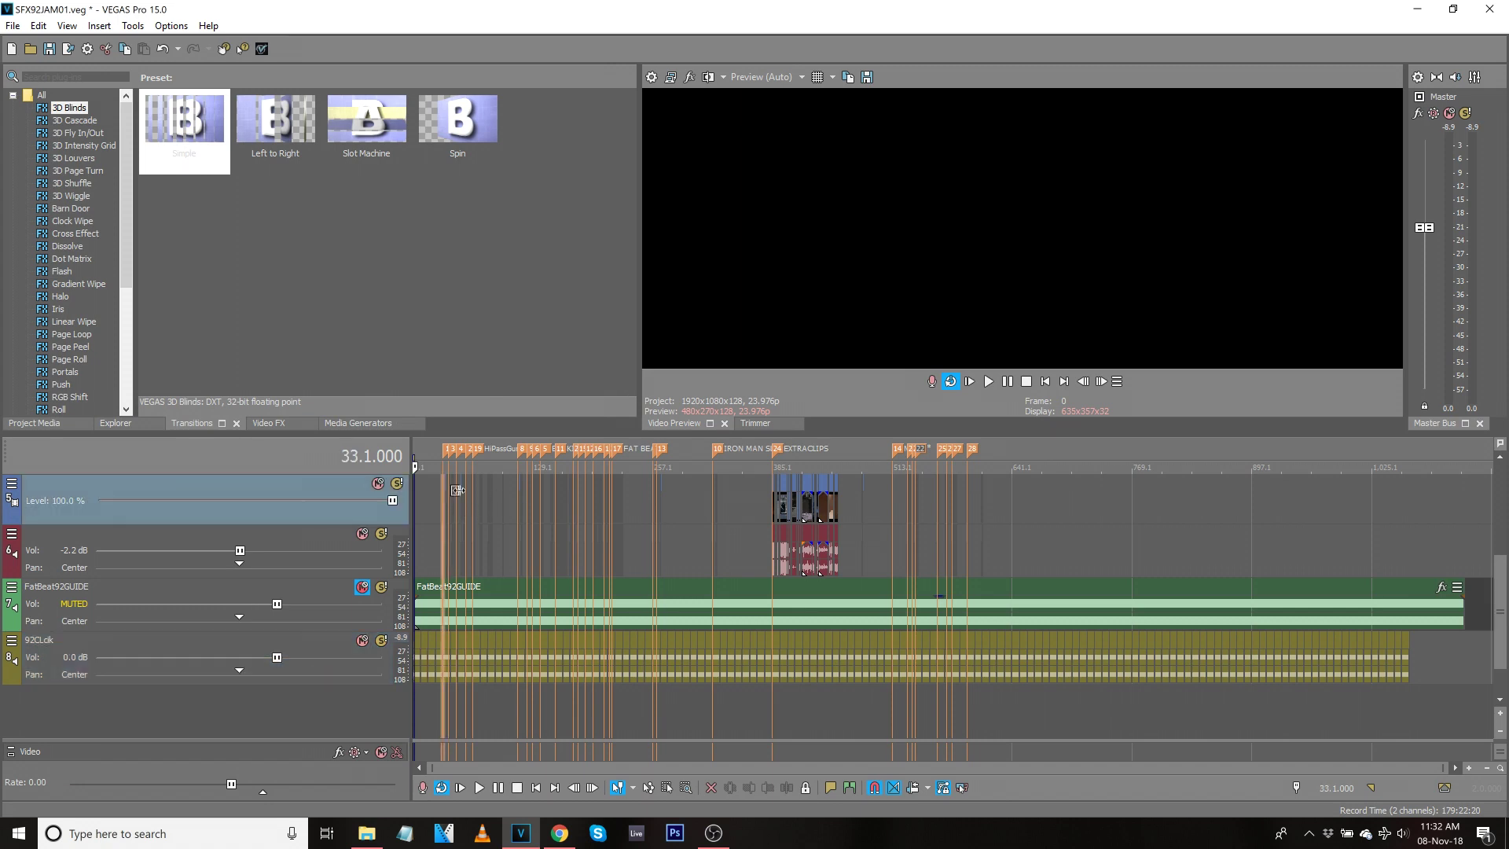
{"action": "scroll", "coordinate": [983, 550], "scroll_direction": "up", "scroll_amount": 10}
{"action": "scroll", "coordinate": [988, 550], "scroll_direction": "up", "scroll_amount": 3}
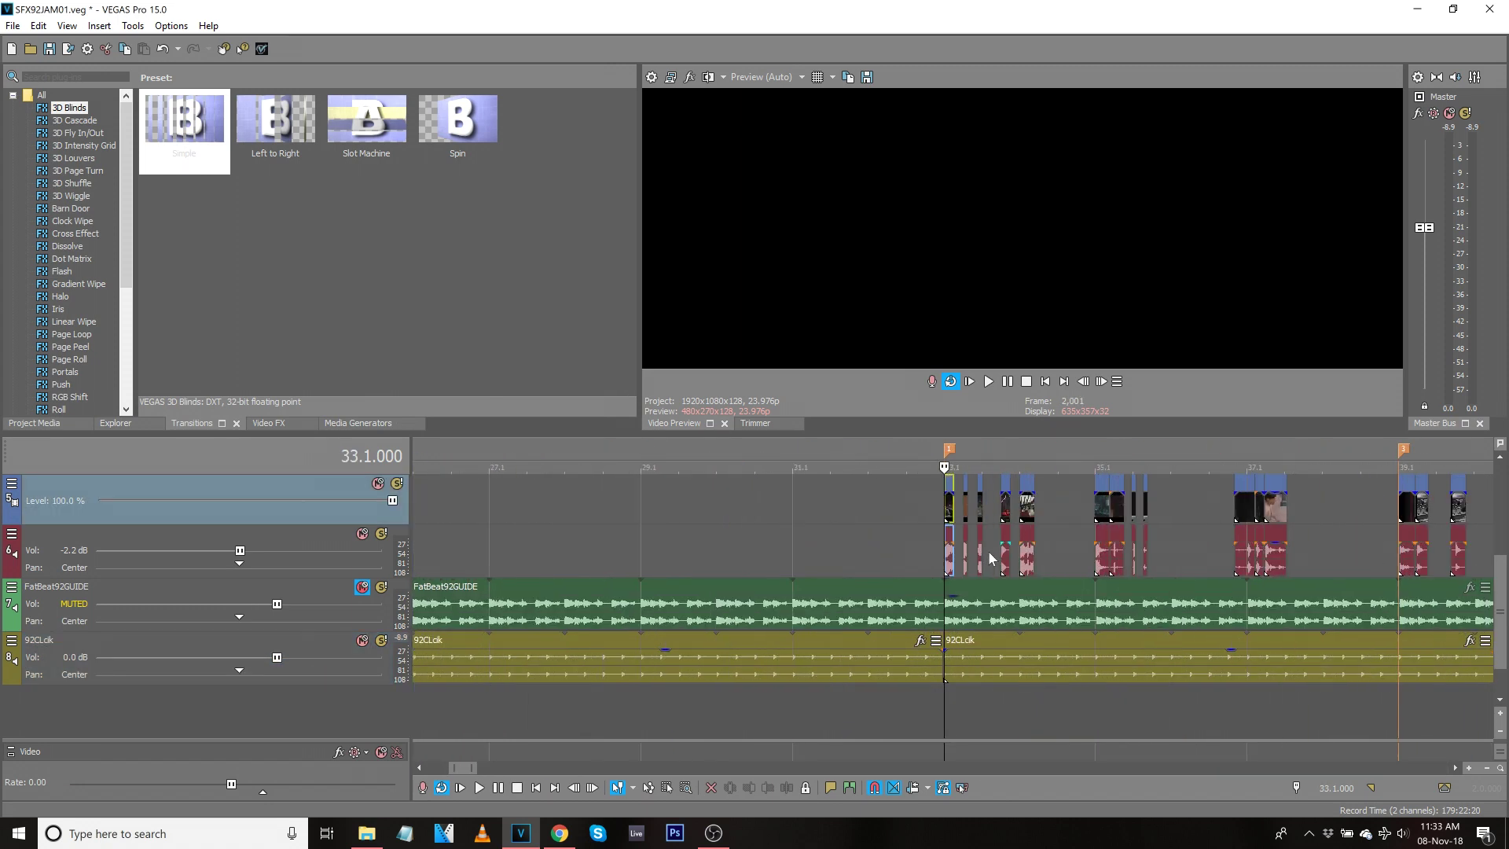
Open the ChoiceCuts.veg project in a second VEGAS Pro 15.0 window.
{"action": "mouse_move", "coordinate": [519, 839]}
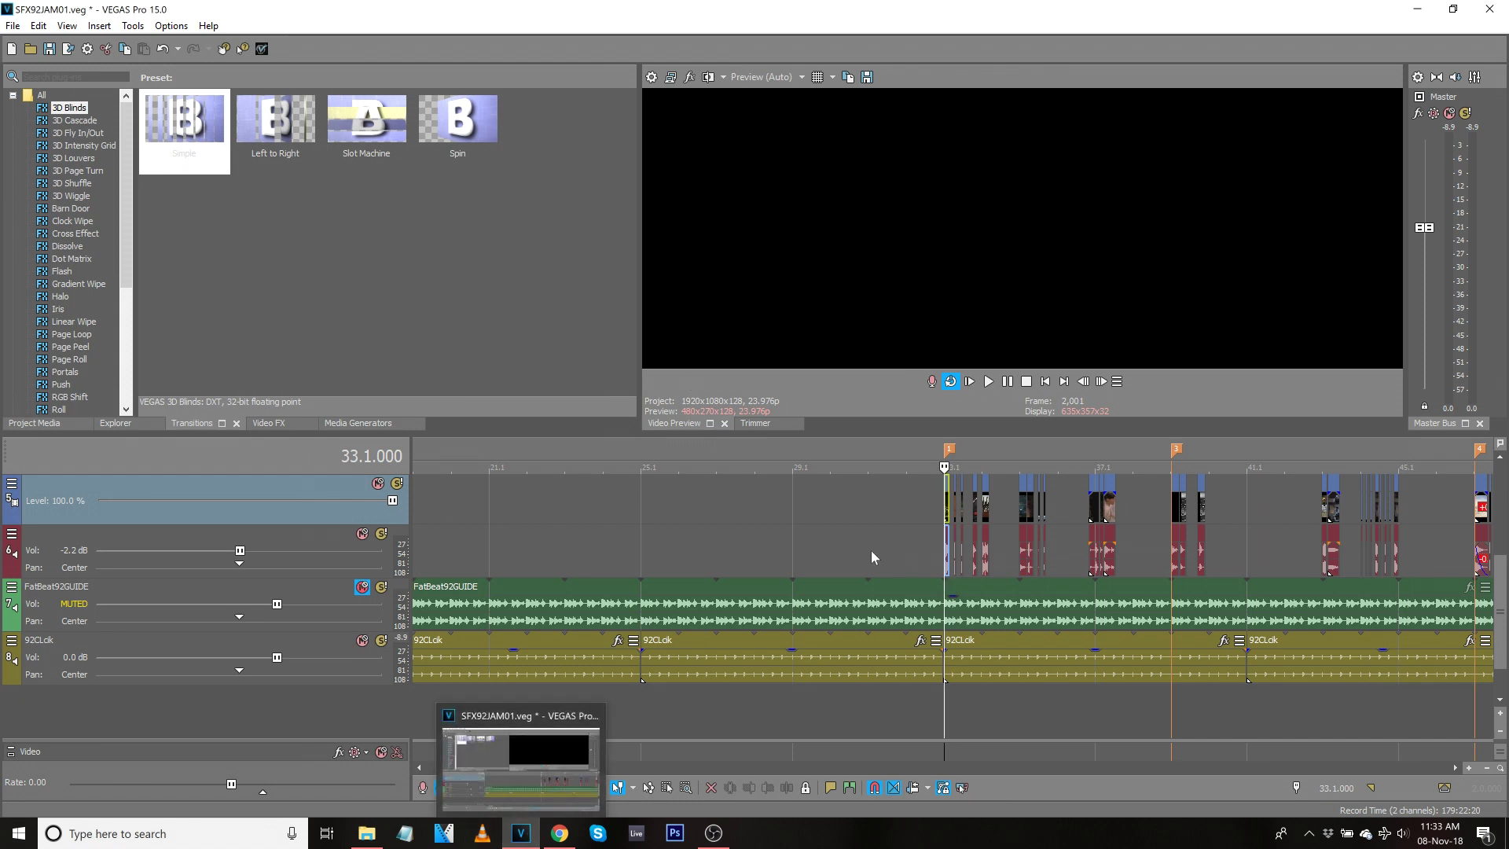
{"action": "right_click", "coordinate": [524, 838]}
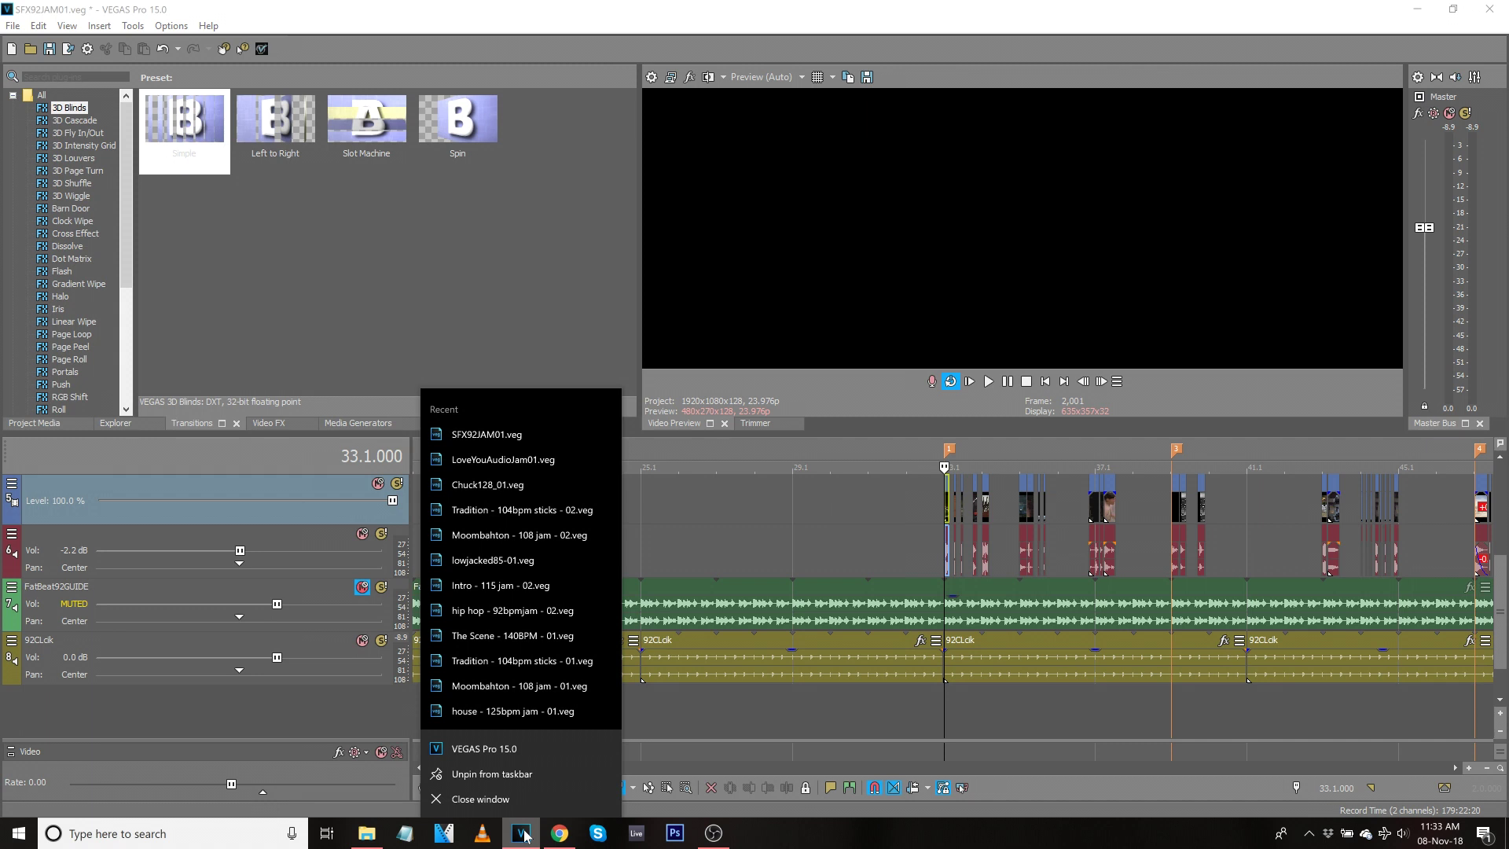
{"action": "left_click", "coordinate": [507, 753]}
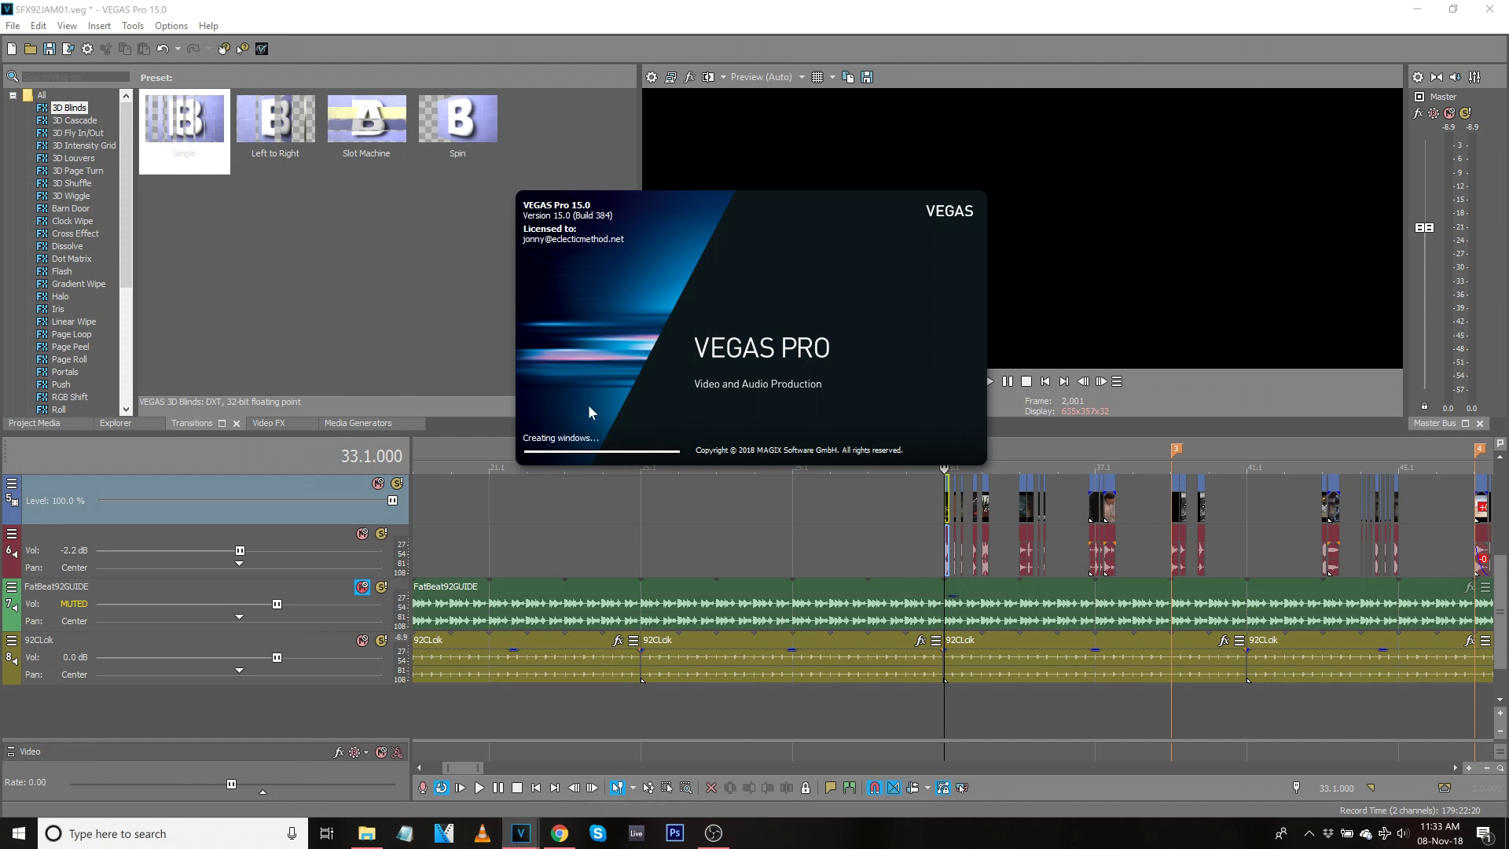
{"action": "mouse_move", "coordinate": [521, 831]}
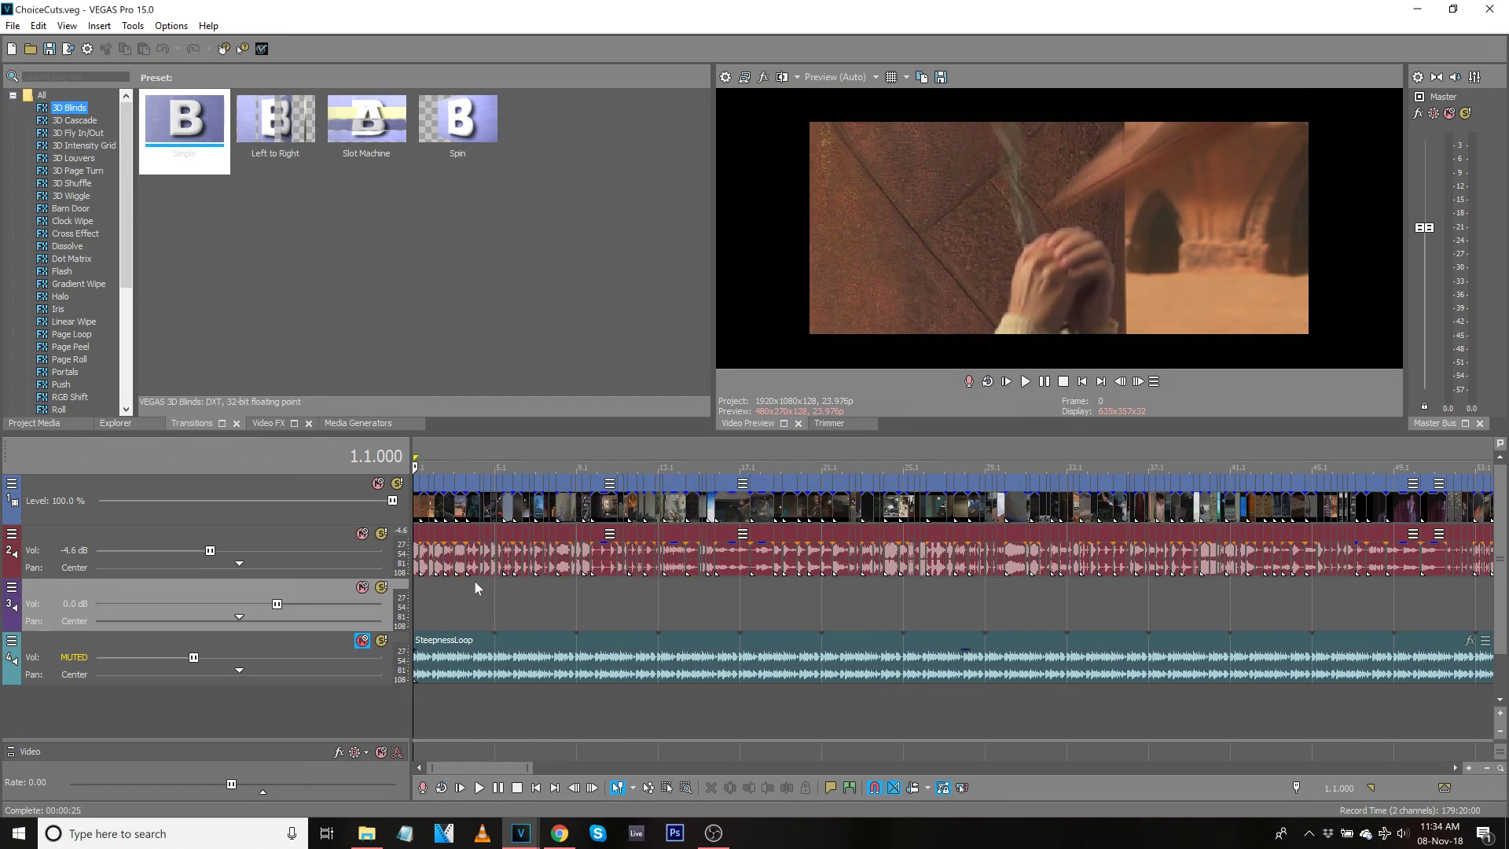
Select and copy all the video and audio clips on tracks 1 and 2 of the ChoiceCuts project, from first to last.
{"action": "scroll", "coordinate": [555, 583], "scroll_direction": "down", "scroll_amount": 10}
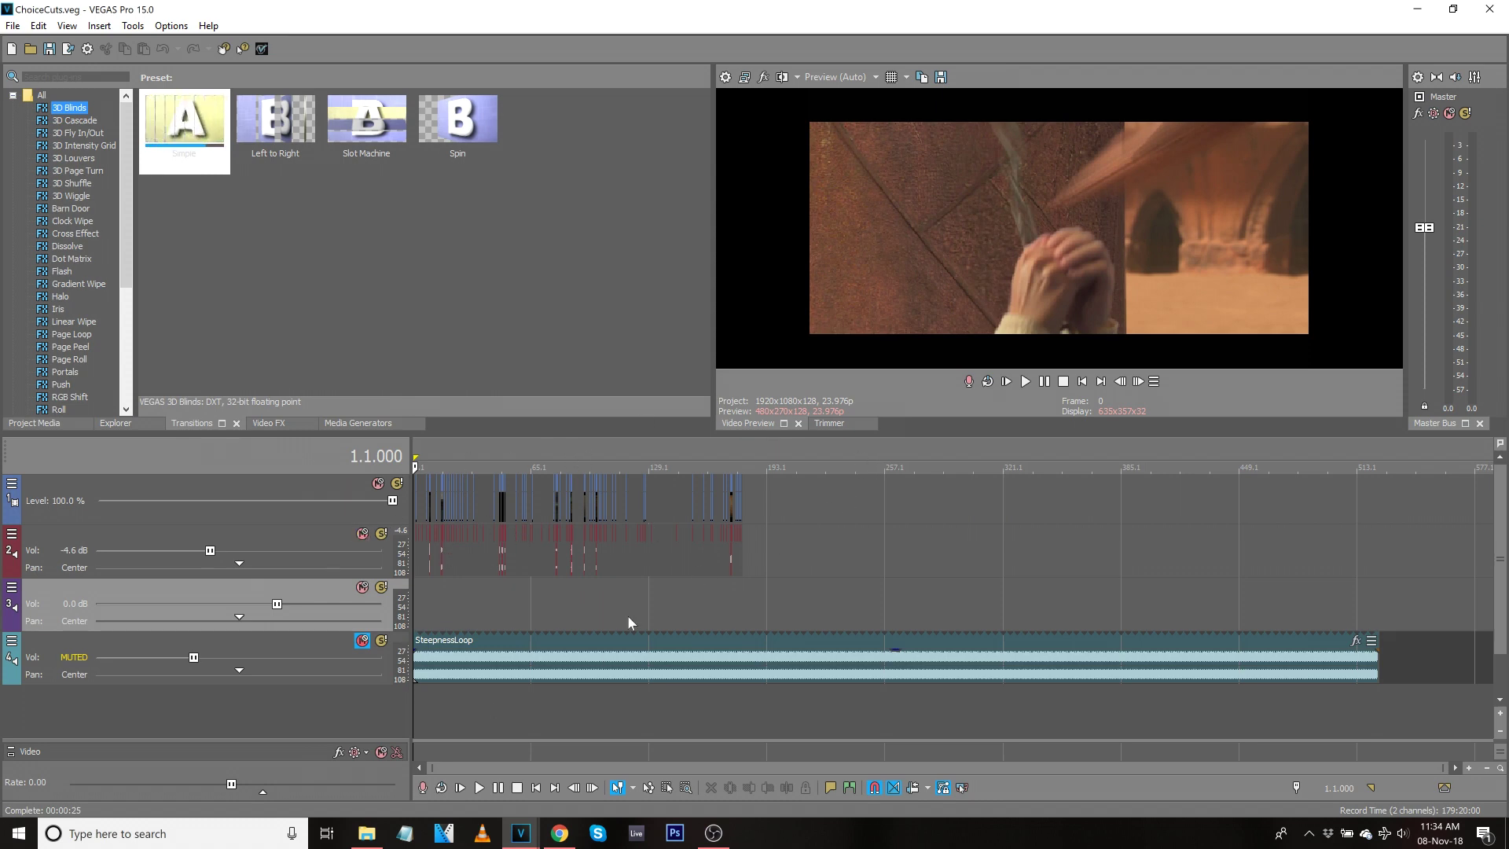
{"action": "scroll", "coordinate": [544, 562], "scroll_direction": "up", "scroll_amount": 5}
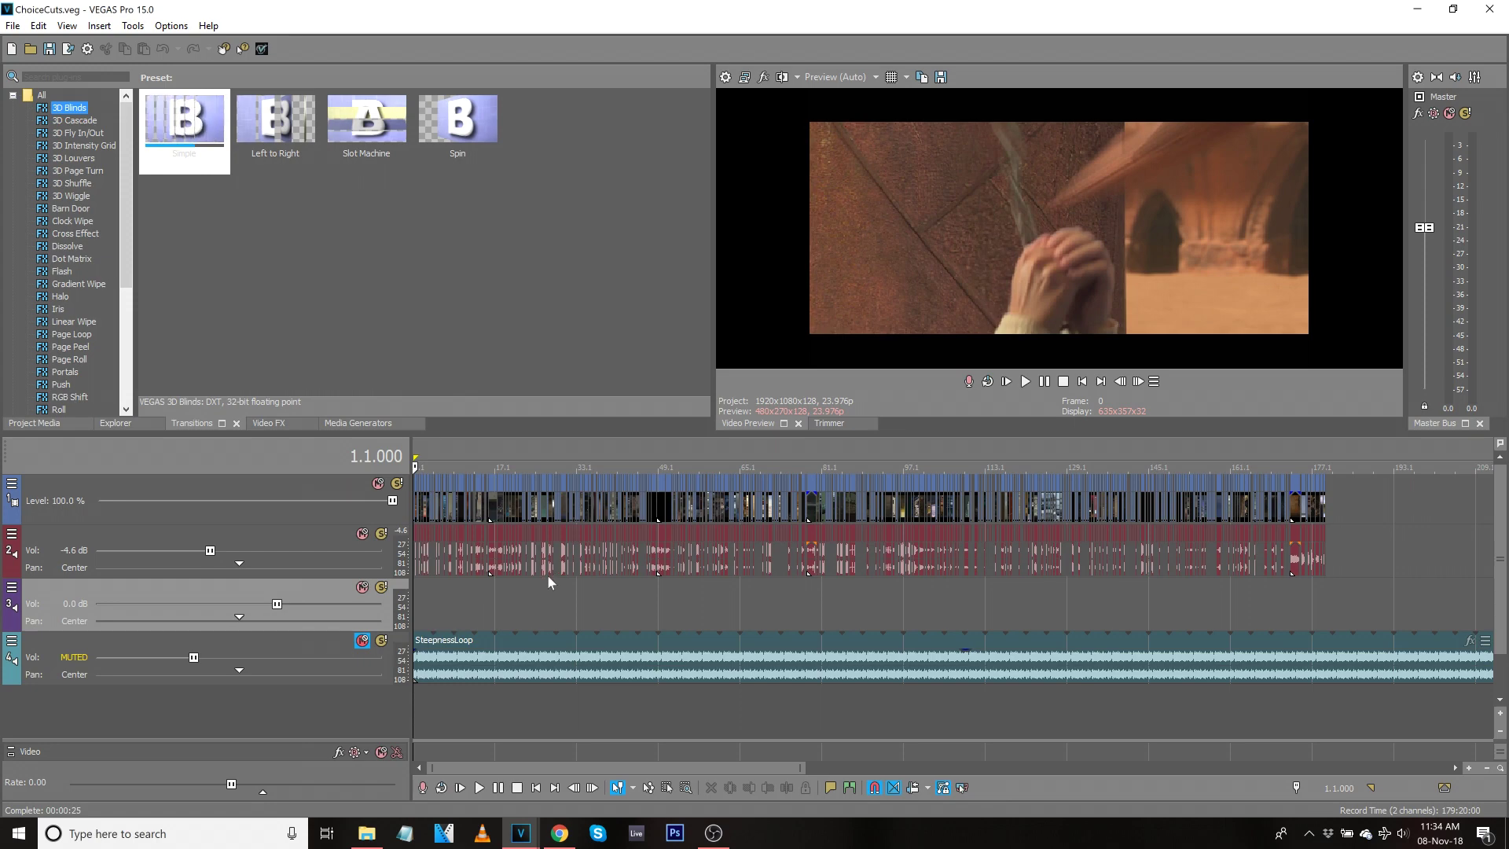
{"action": "scroll", "coordinate": [1062, 574], "scroll_direction": "up", "scroll_amount": 1}
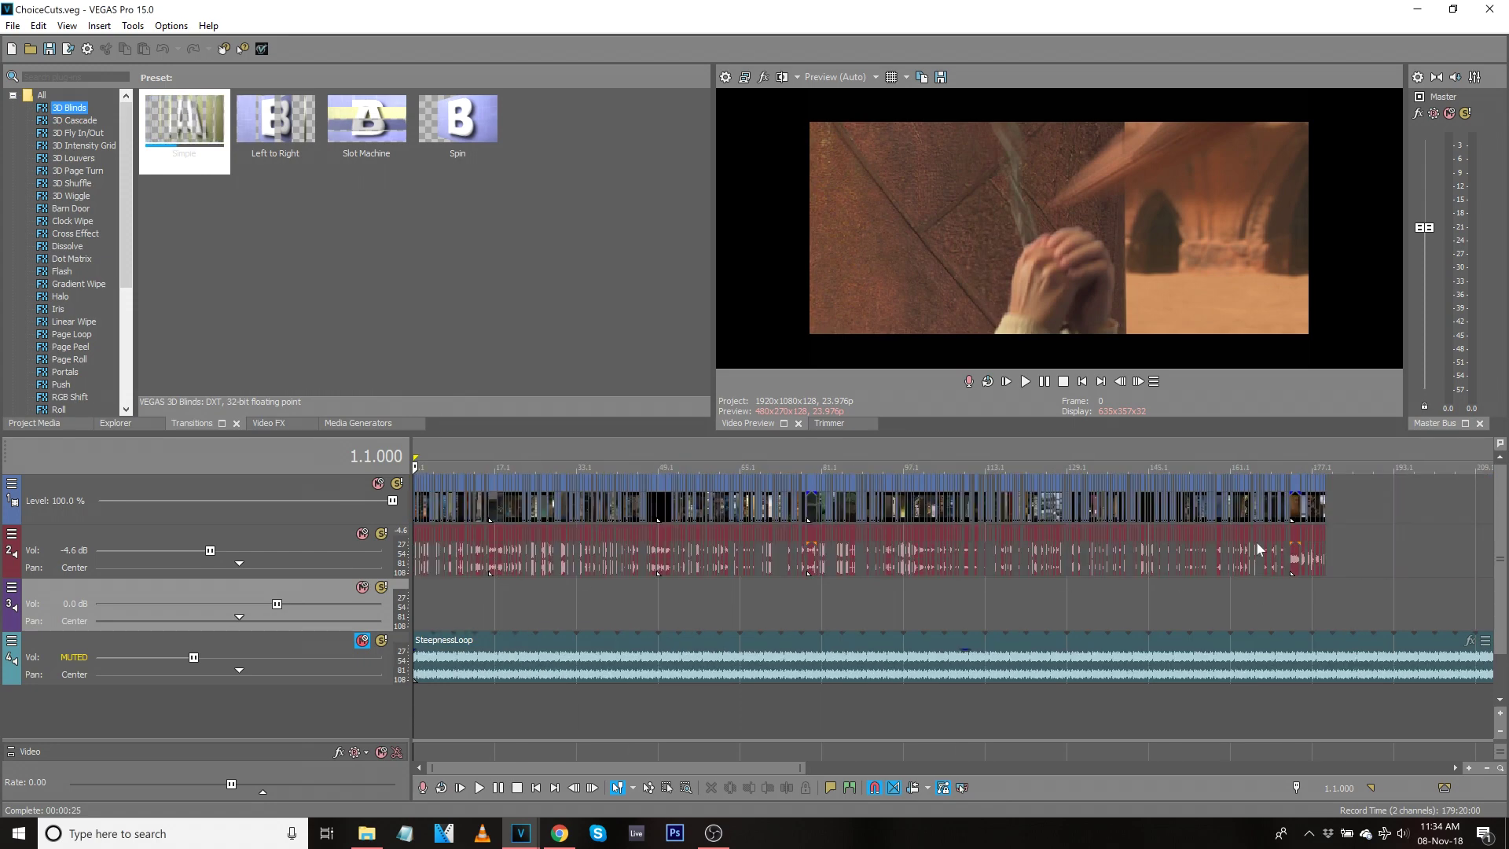
{"action": "scroll", "coordinate": [451, 525], "scroll_direction": "up", "scroll_amount": 1}
{"action": "left_click", "coordinate": [424, 505]}
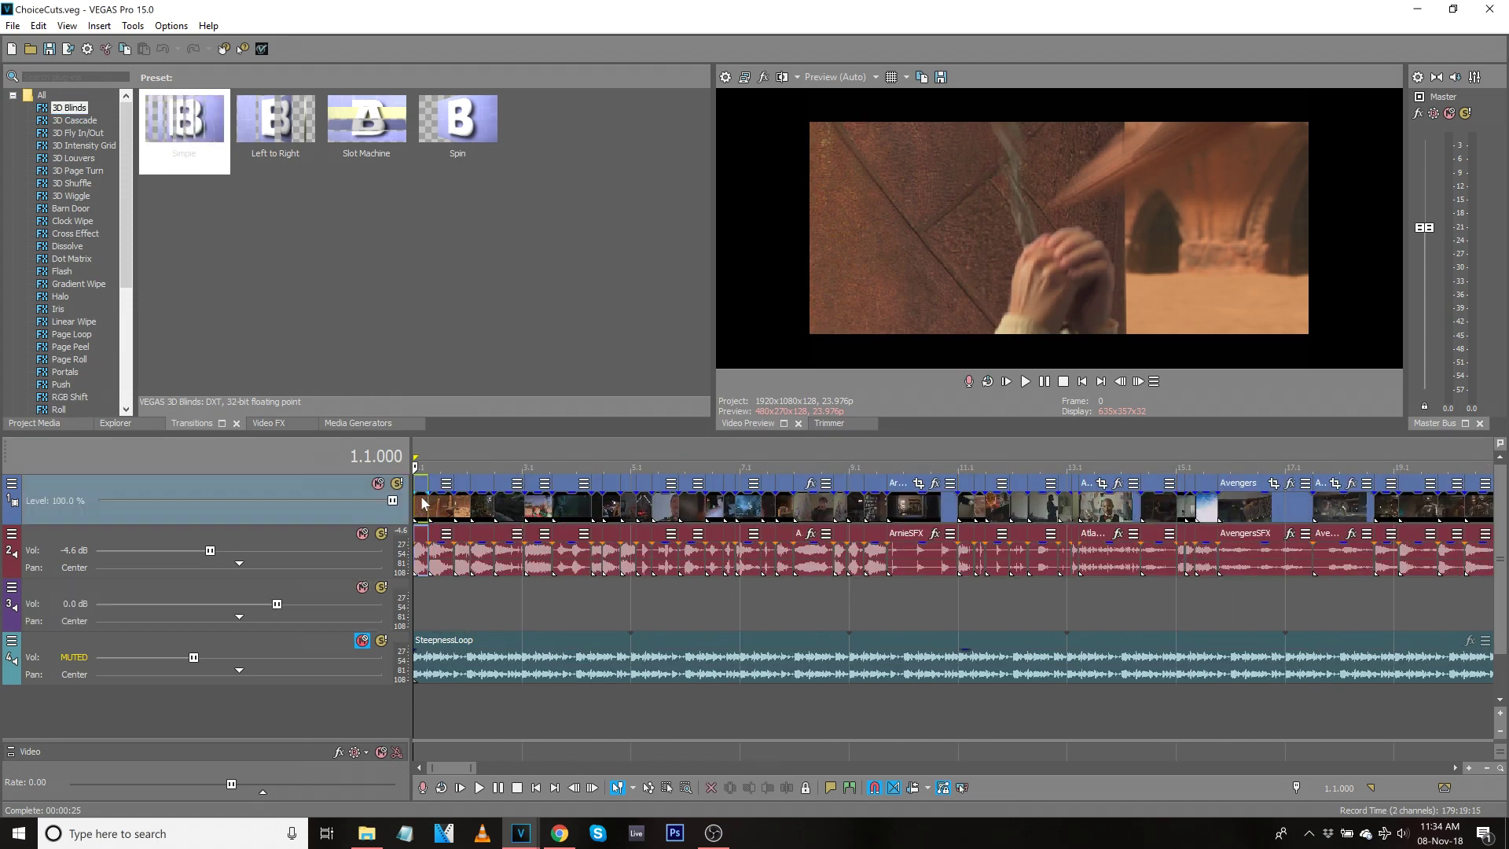
{"action": "scroll", "coordinate": [922, 587], "scroll_direction": "down", "scroll_amount": 6}
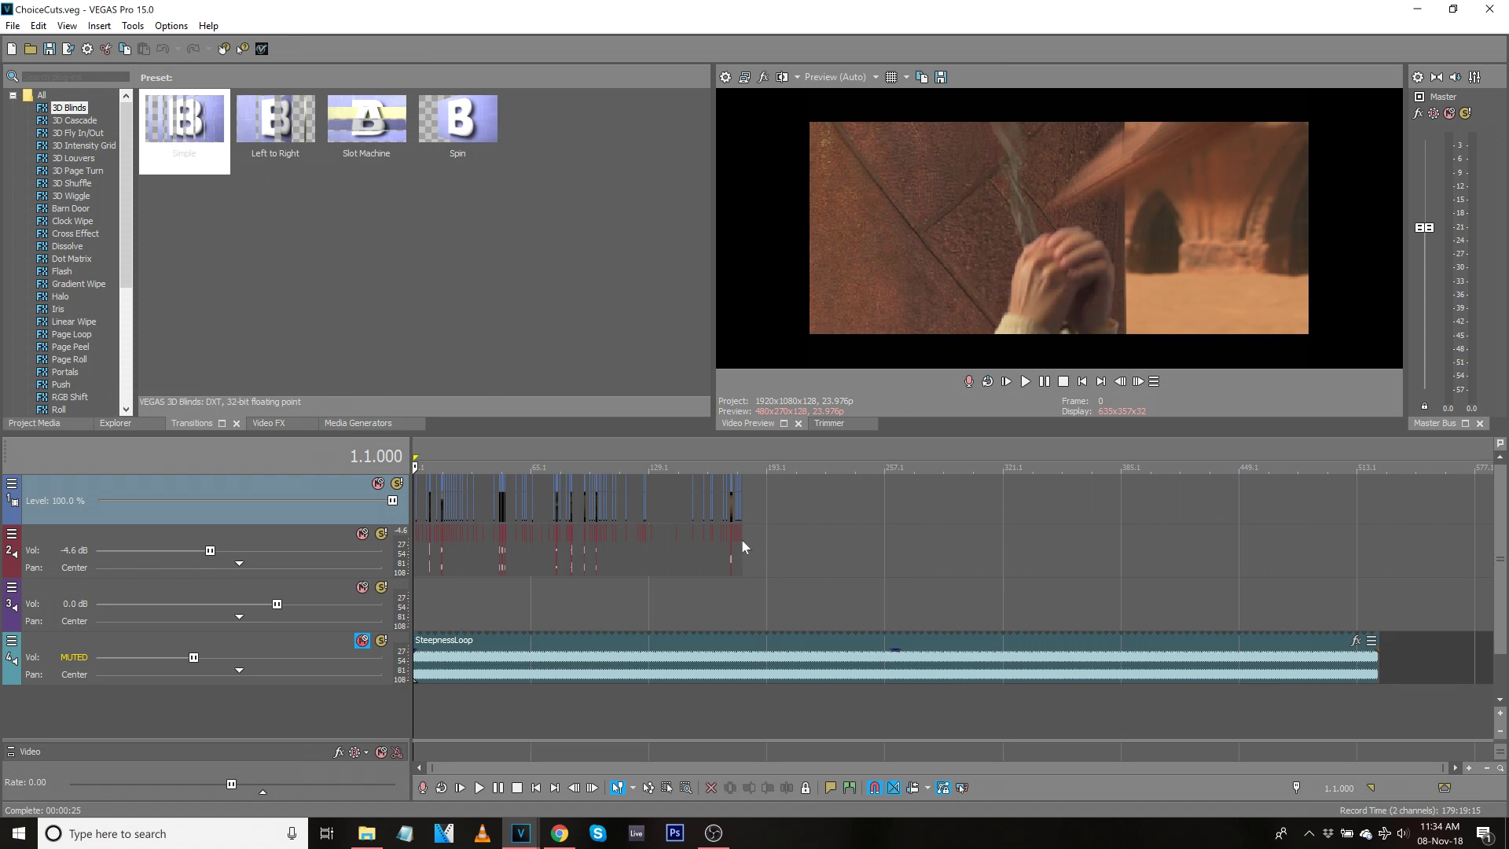
{"action": "left_click", "coordinate": [743, 536]}
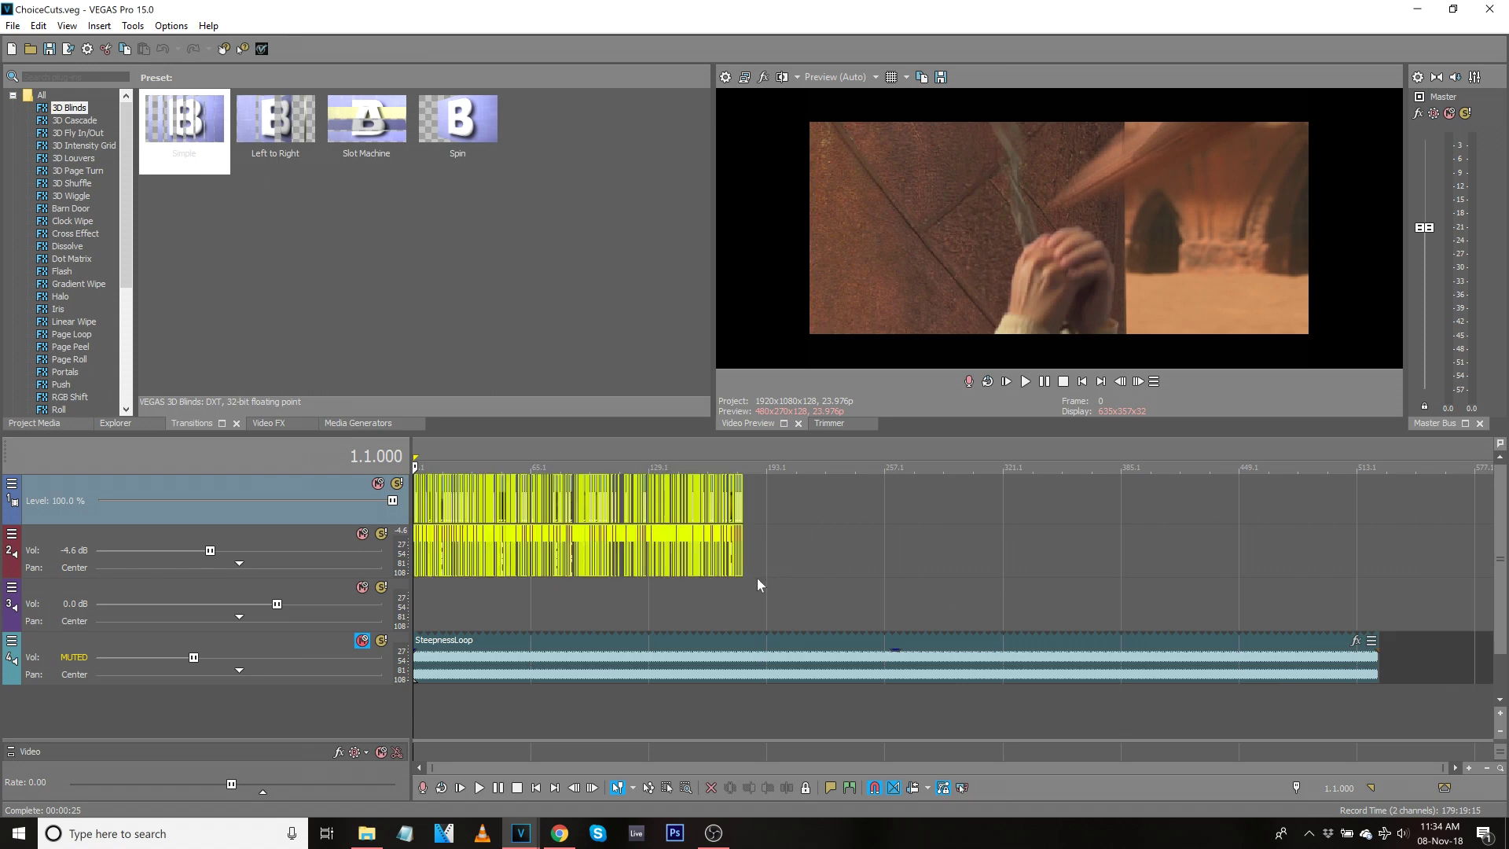
Switch to the SFX92JAM01 project and paste the copied ChoiceCuts clips on tracks 5 and 6 in the empty area from about 769.1.
{"action": "left_click", "coordinate": [521, 832]}
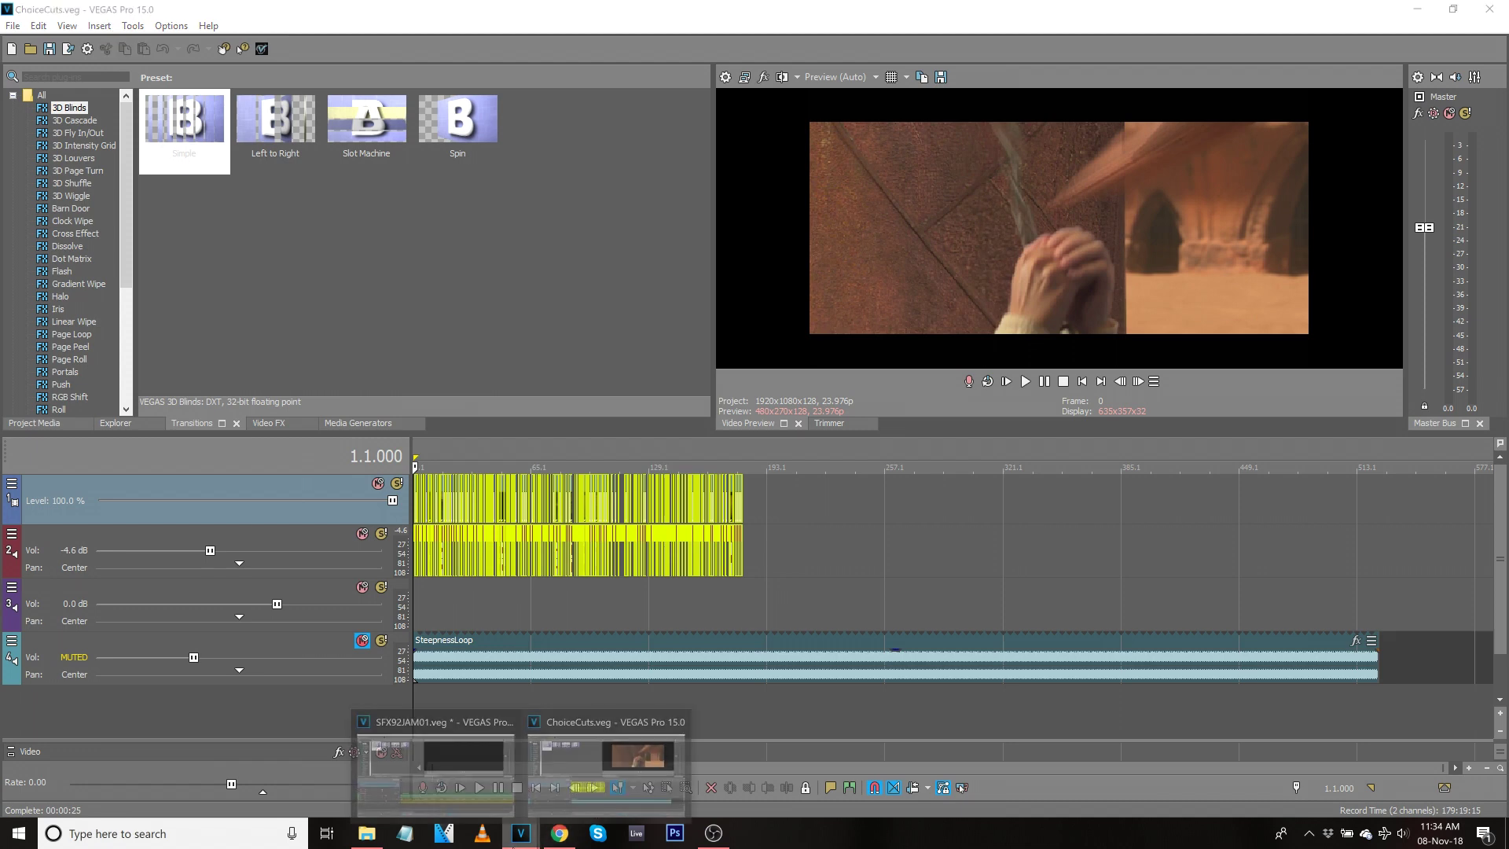
{"action": "left_click", "coordinate": [435, 759]}
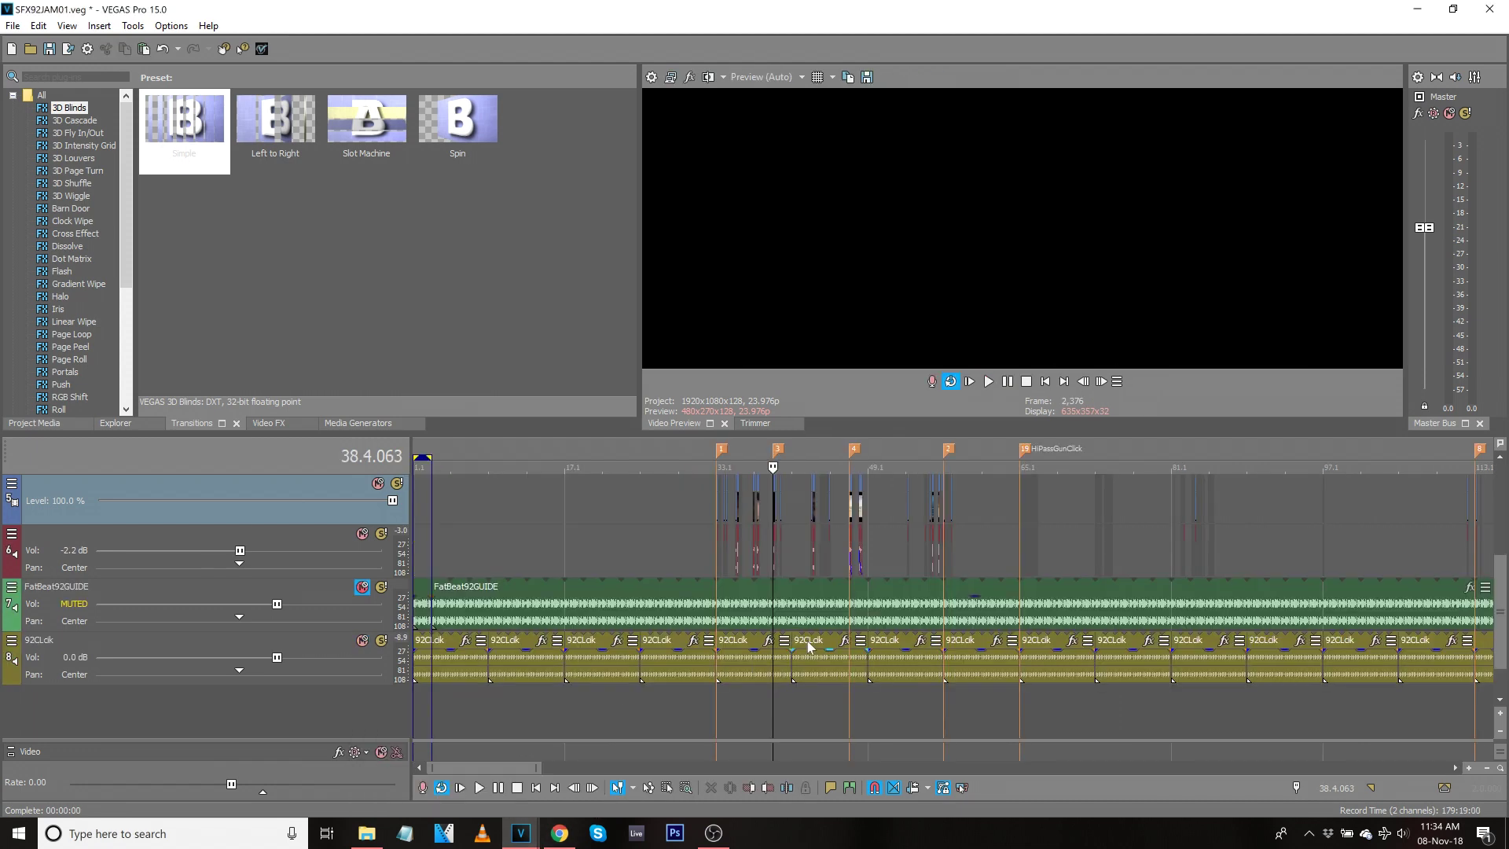
{"action": "left_click", "coordinate": [1320, 492]}
{"action": "key", "text": "ctrl+v"}
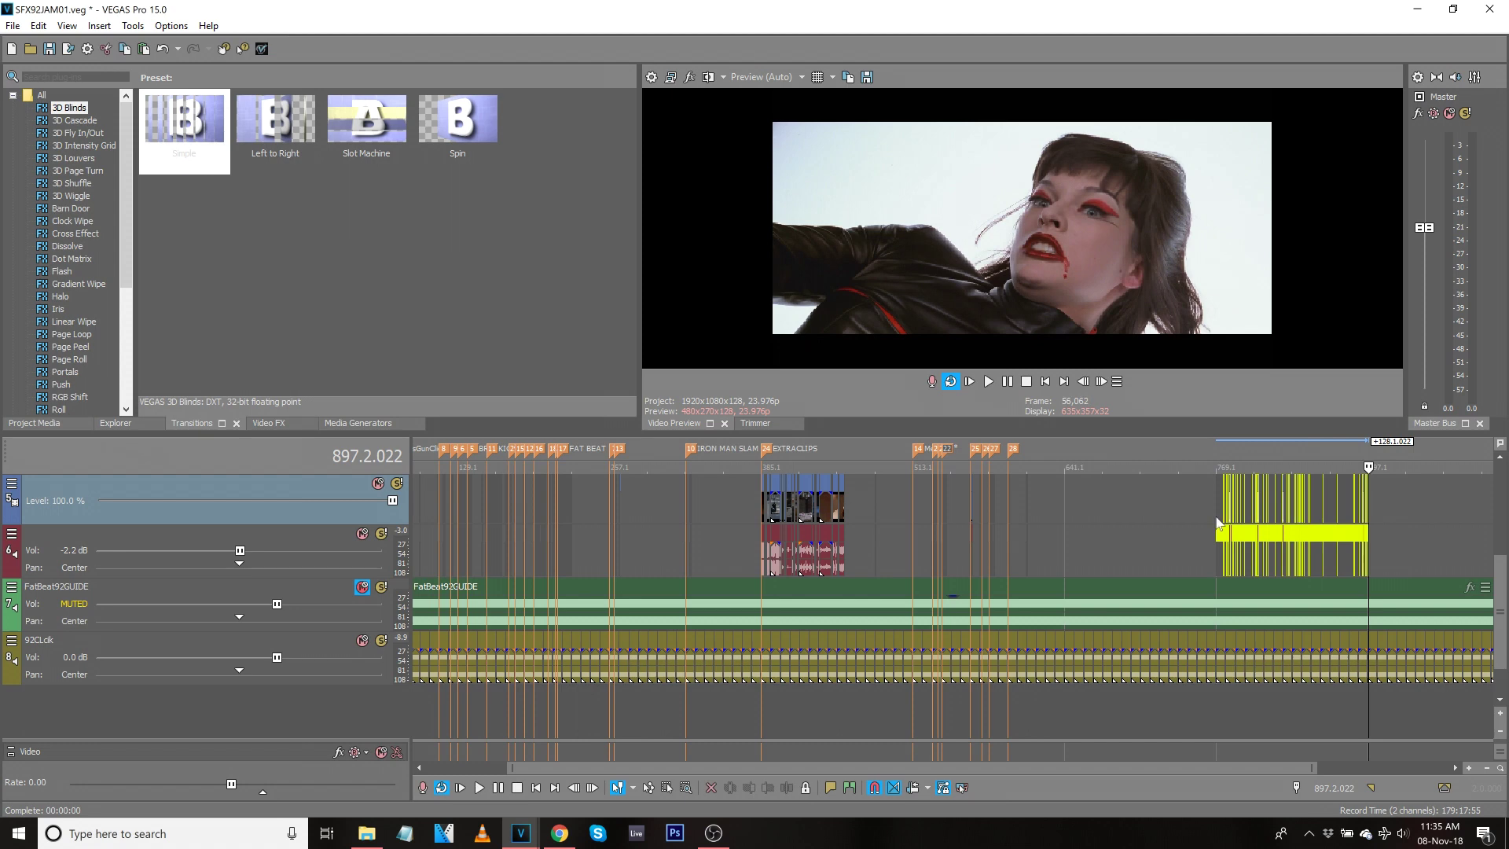
{"action": "left_click", "coordinate": [1218, 520]}
{"action": "left_click", "coordinate": [1286, 511]}
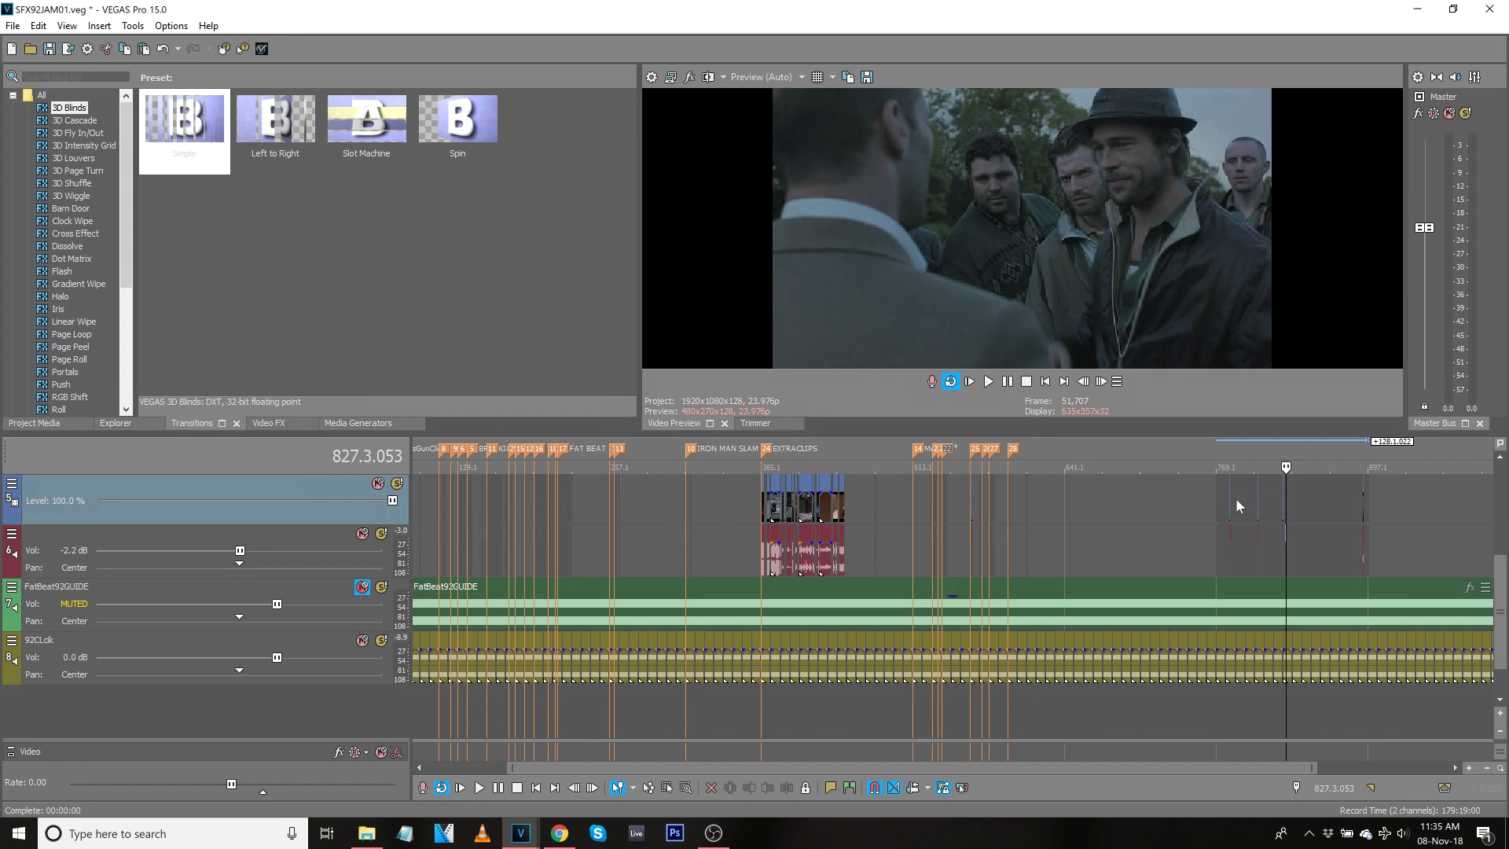
Examine the clip groups around the KICKSNARE marker at 129.1.000 and the spread of marked sections along the timeline.
{"action": "left_click", "coordinate": [476, 518]}
{"action": "scroll", "coordinate": [497, 512], "scroll_direction": "up", "scroll_amount": 5}
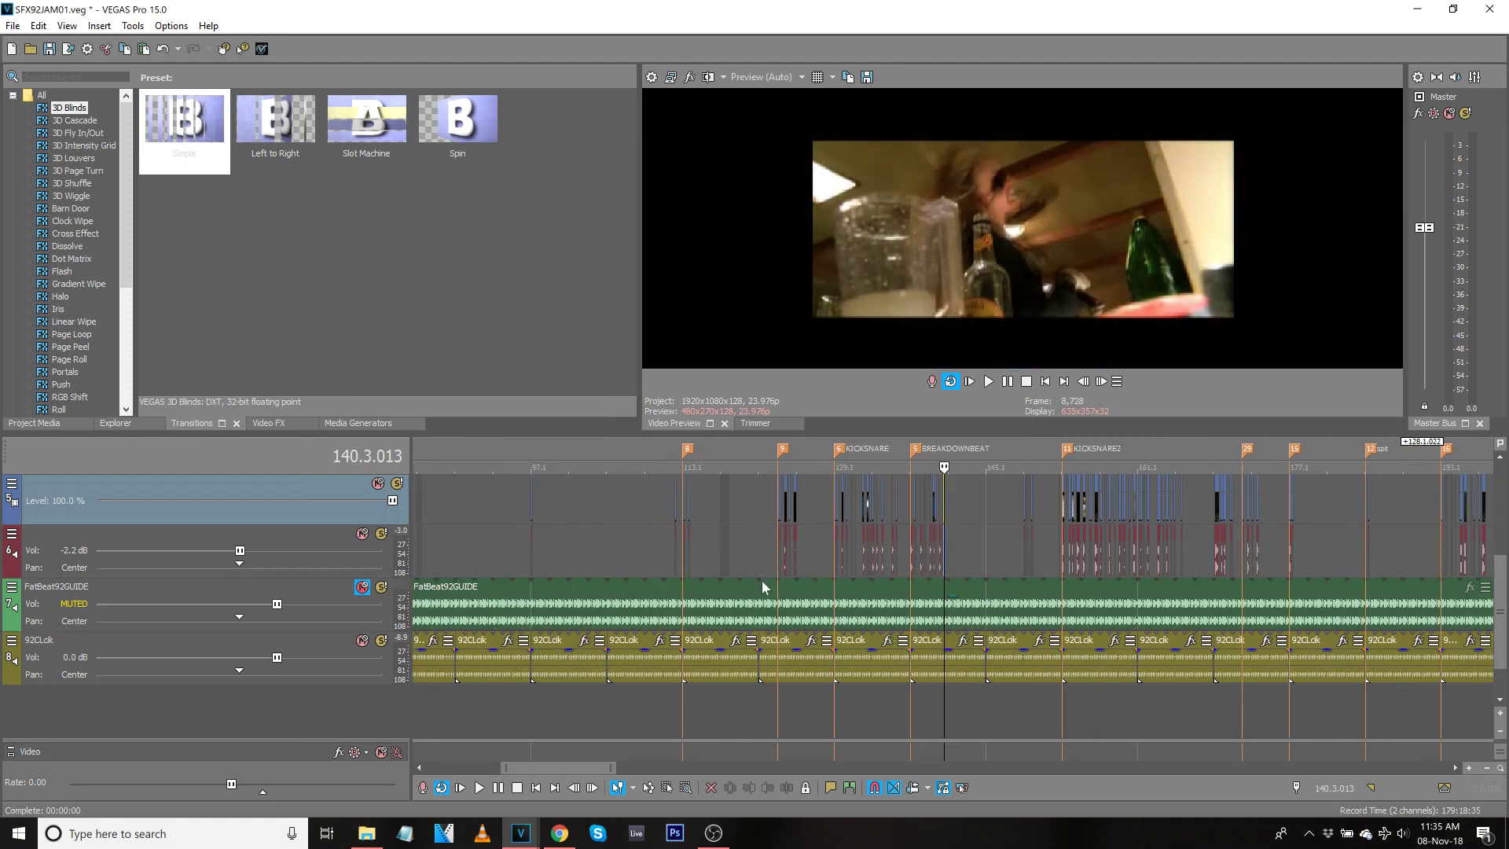
{"action": "left_click", "coordinate": [832, 491]}
{"action": "left_click", "coordinate": [834, 493]}
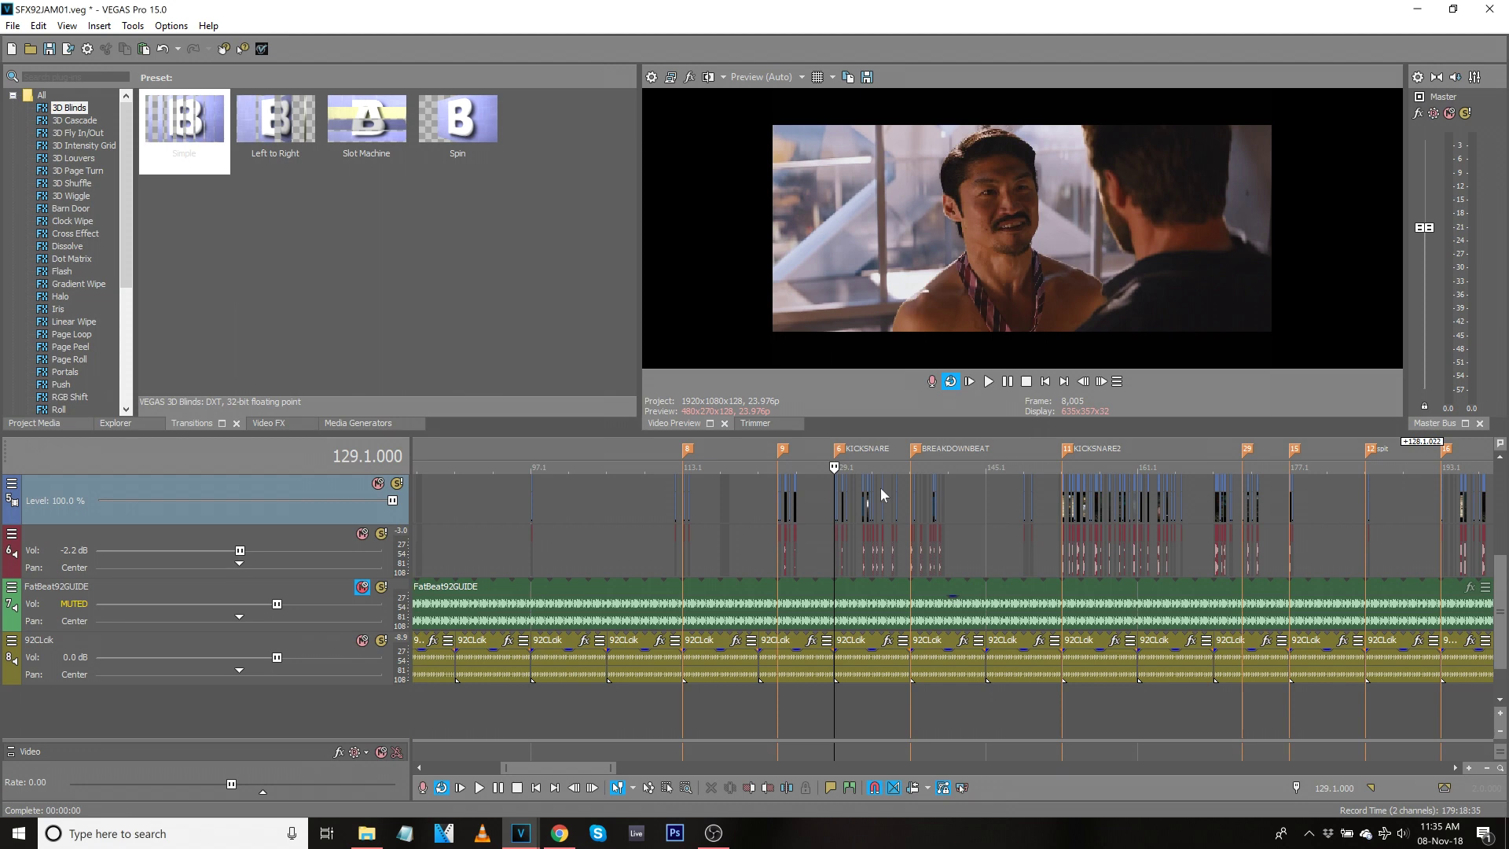
{"action": "scroll", "coordinate": [916, 511], "scroll_direction": "down", "scroll_amount": 2}
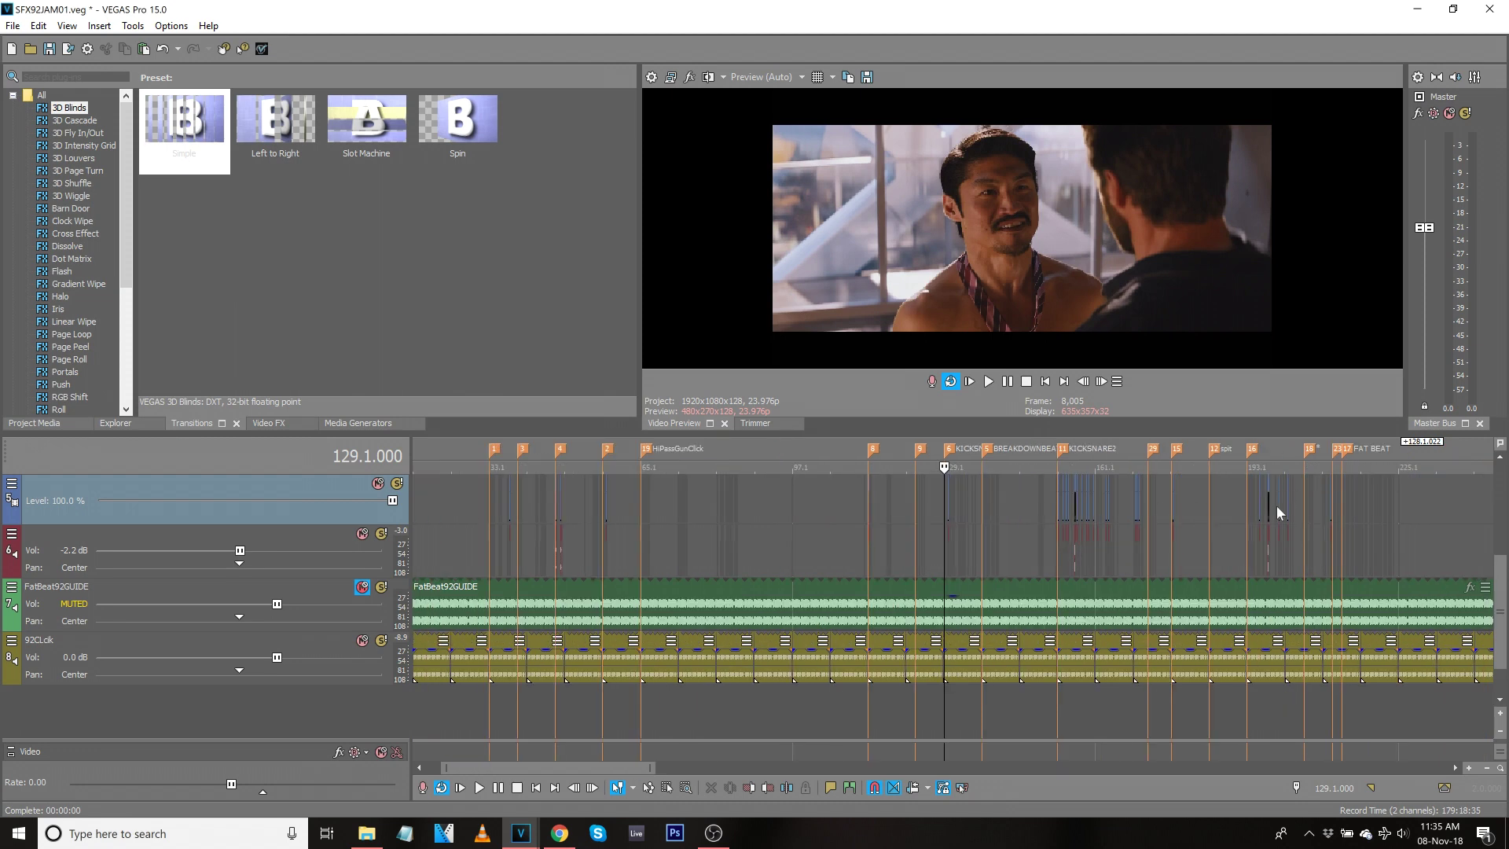
{"action": "scroll", "coordinate": [1276, 506], "scroll_direction": "down", "scroll_amount": 2}
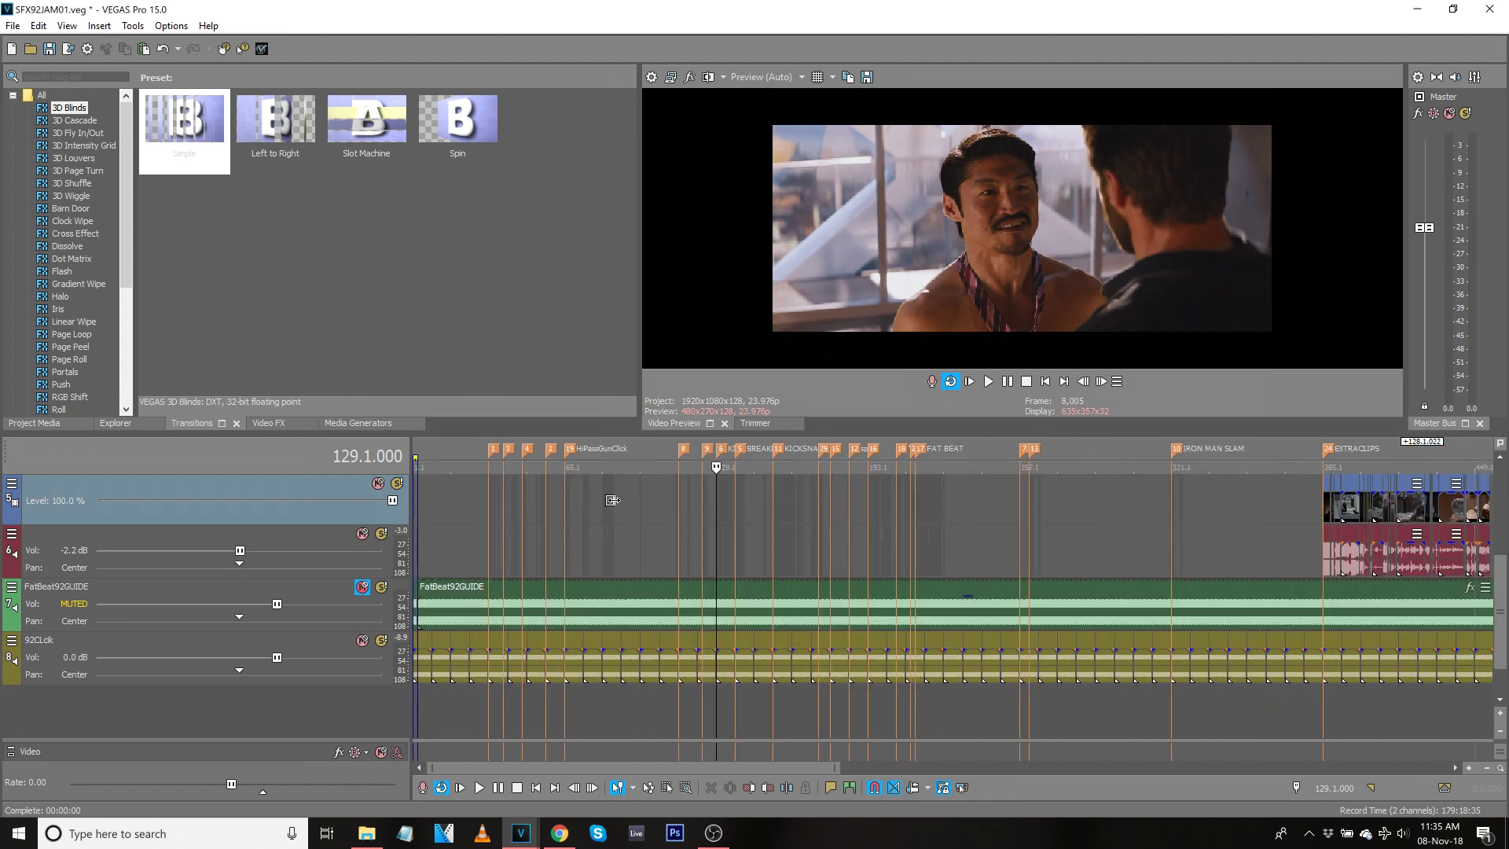
{"action": "left_click", "coordinate": [563, 493]}
{"action": "scroll", "coordinate": [645, 531], "scroll_direction": "up", "scroll_amount": 2}
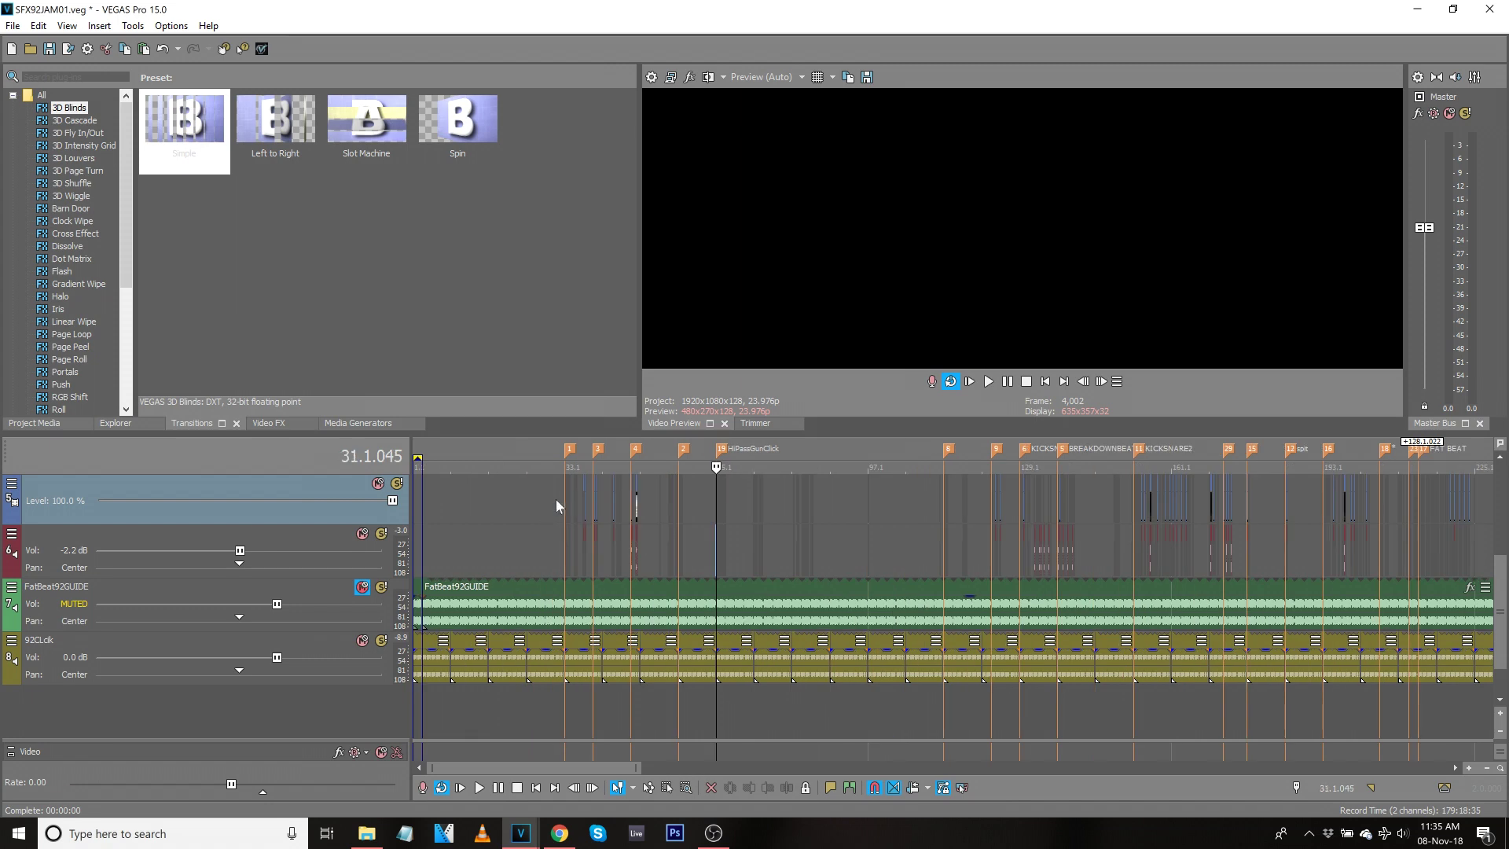
Play the first clip group from marker 1 at 33.1.000, and stop playback.
{"action": "left_click", "coordinate": [555, 498]}
{"action": "scroll", "coordinate": [1032, 583], "scroll_direction": "up", "scroll_amount": 10}
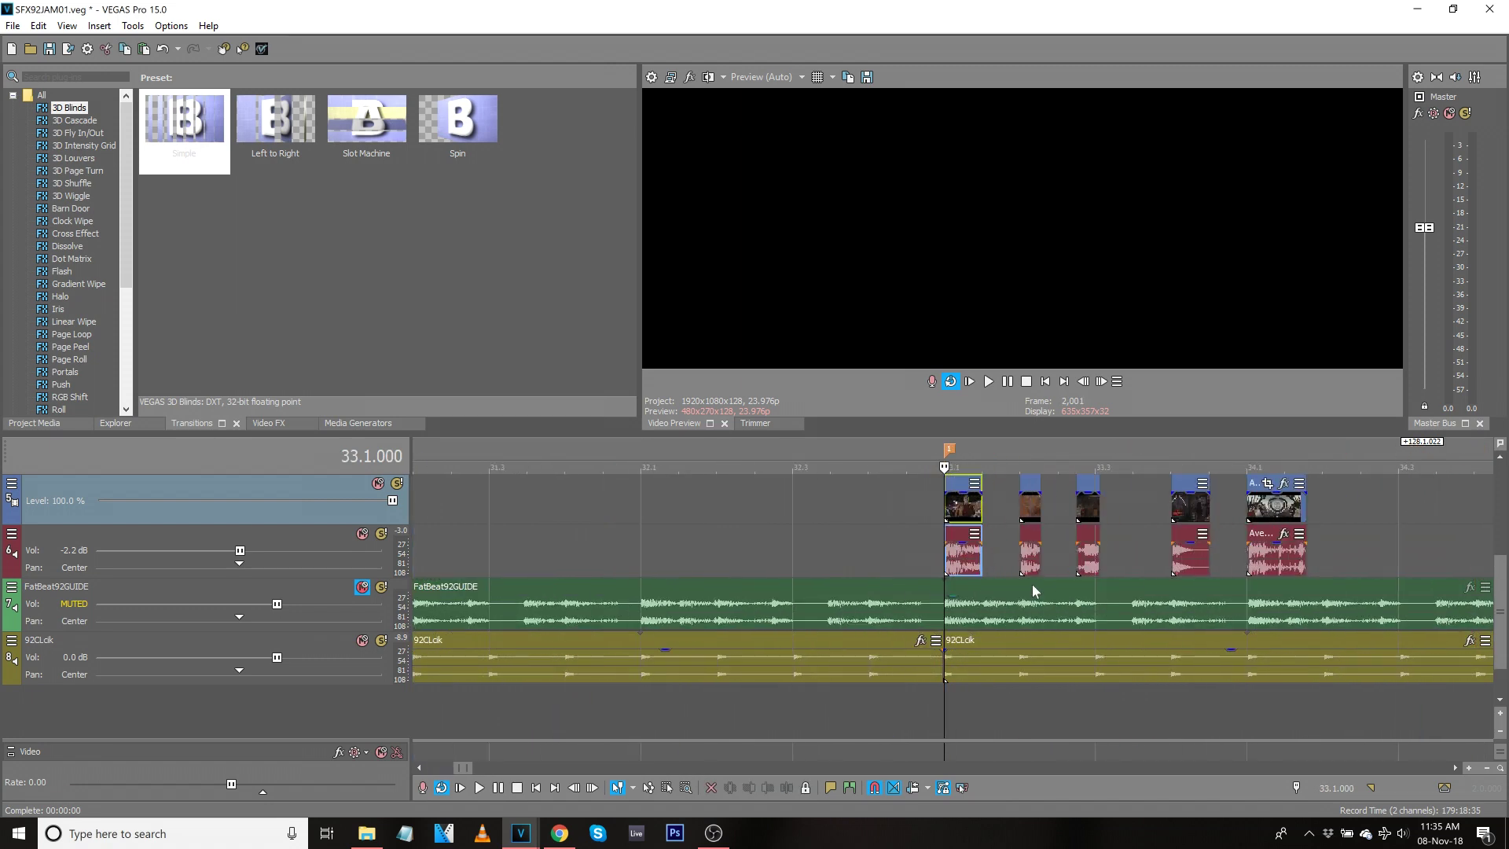
{"action": "key", "text": "space"}
{"action": "scroll", "coordinate": [1032, 583], "scroll_direction": "down", "scroll_amount": 3}
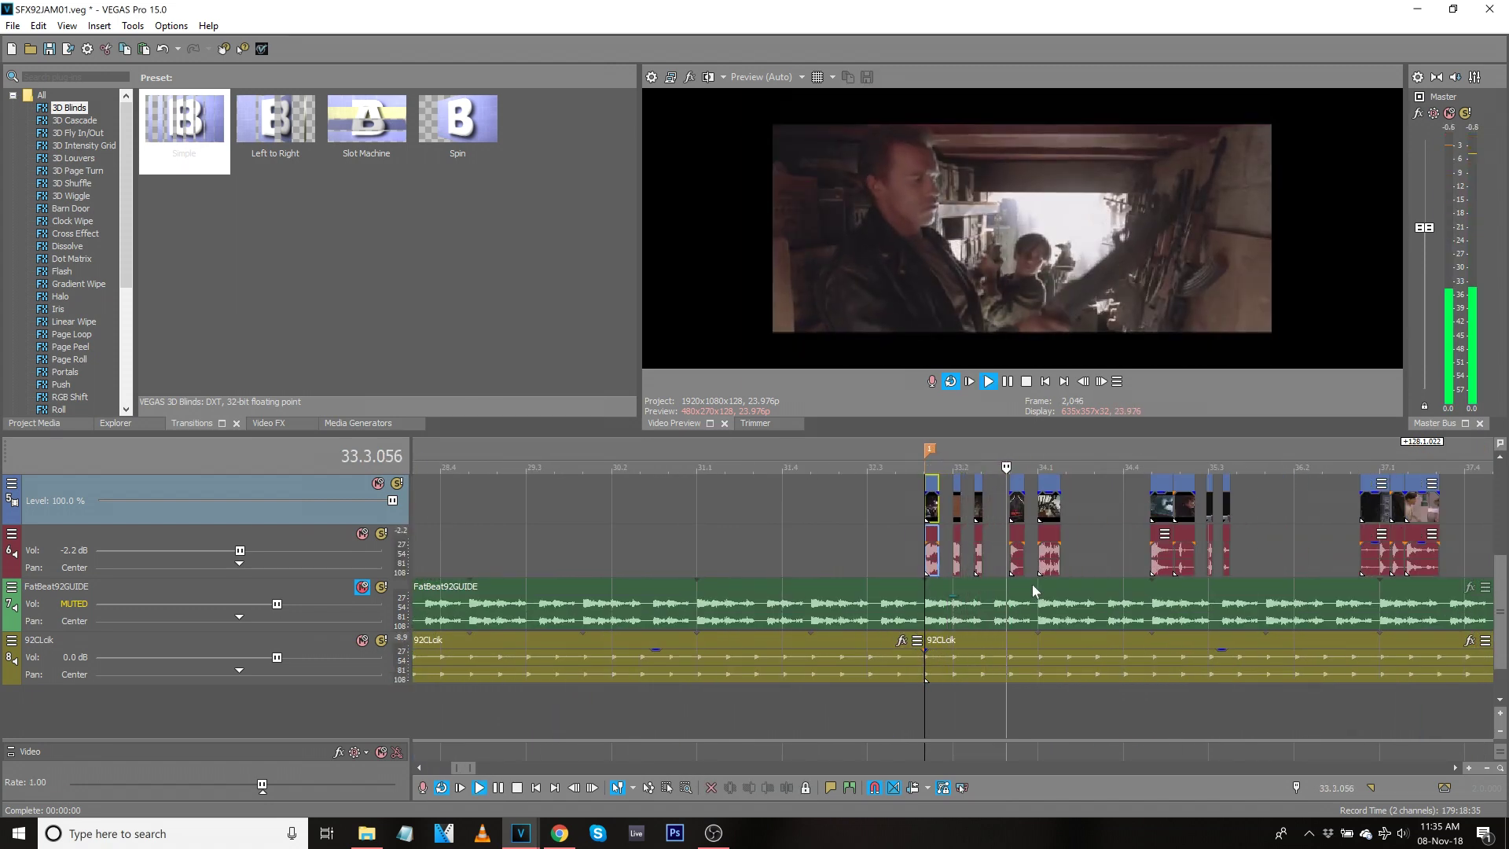
{"action": "key", "text": "space"}
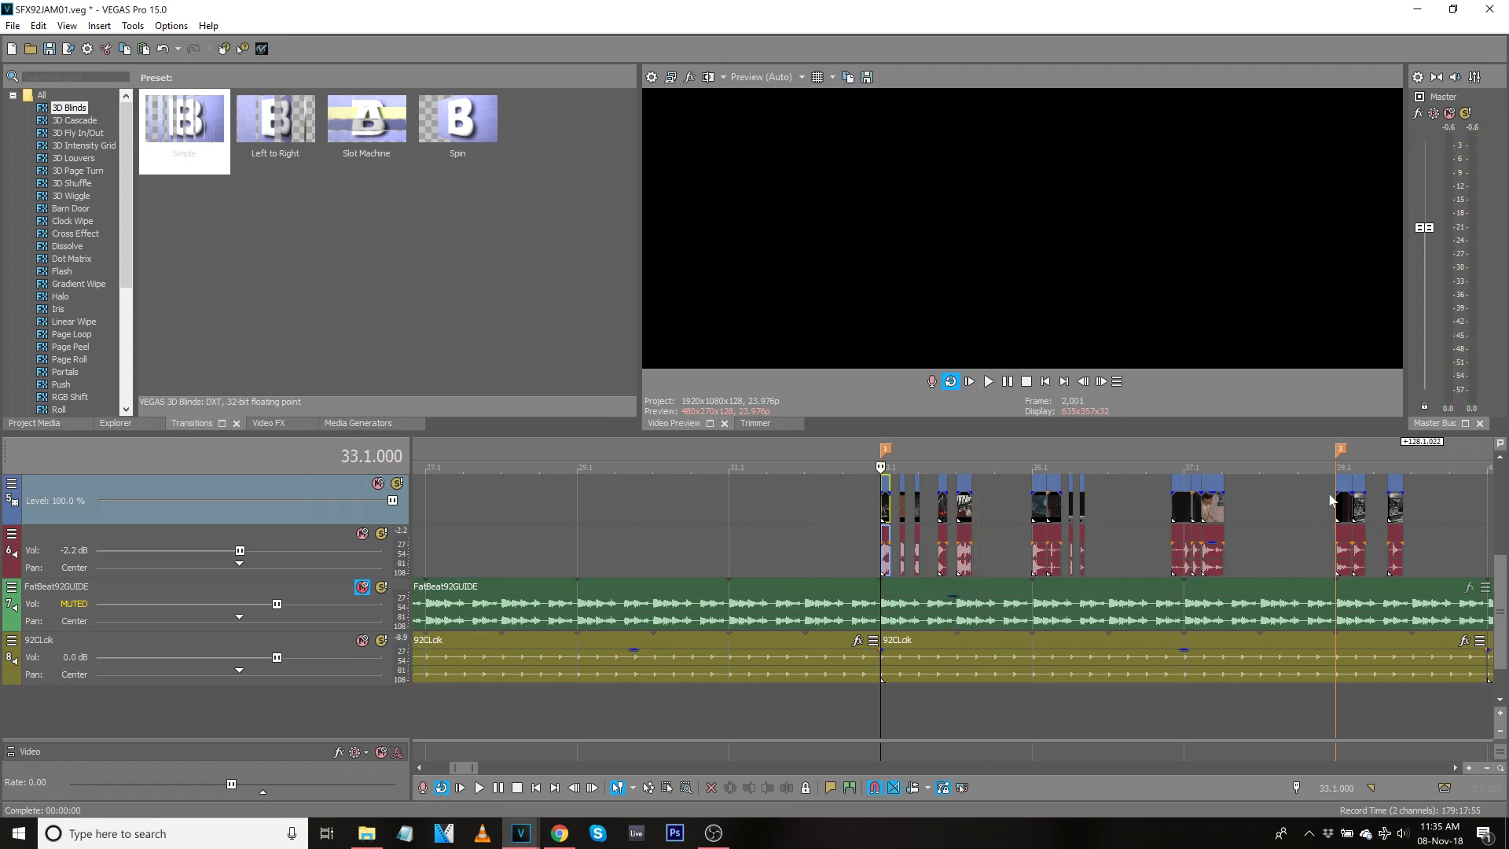
Play the clip groups from marker 3 at 39.1.000 and from marker 4 at 47.1.000.
{"action": "left_click", "coordinate": [1328, 495]}
{"action": "key", "text": "space"}
{"action": "scroll", "coordinate": [1320, 495], "scroll_direction": "down", "scroll_amount": 3}
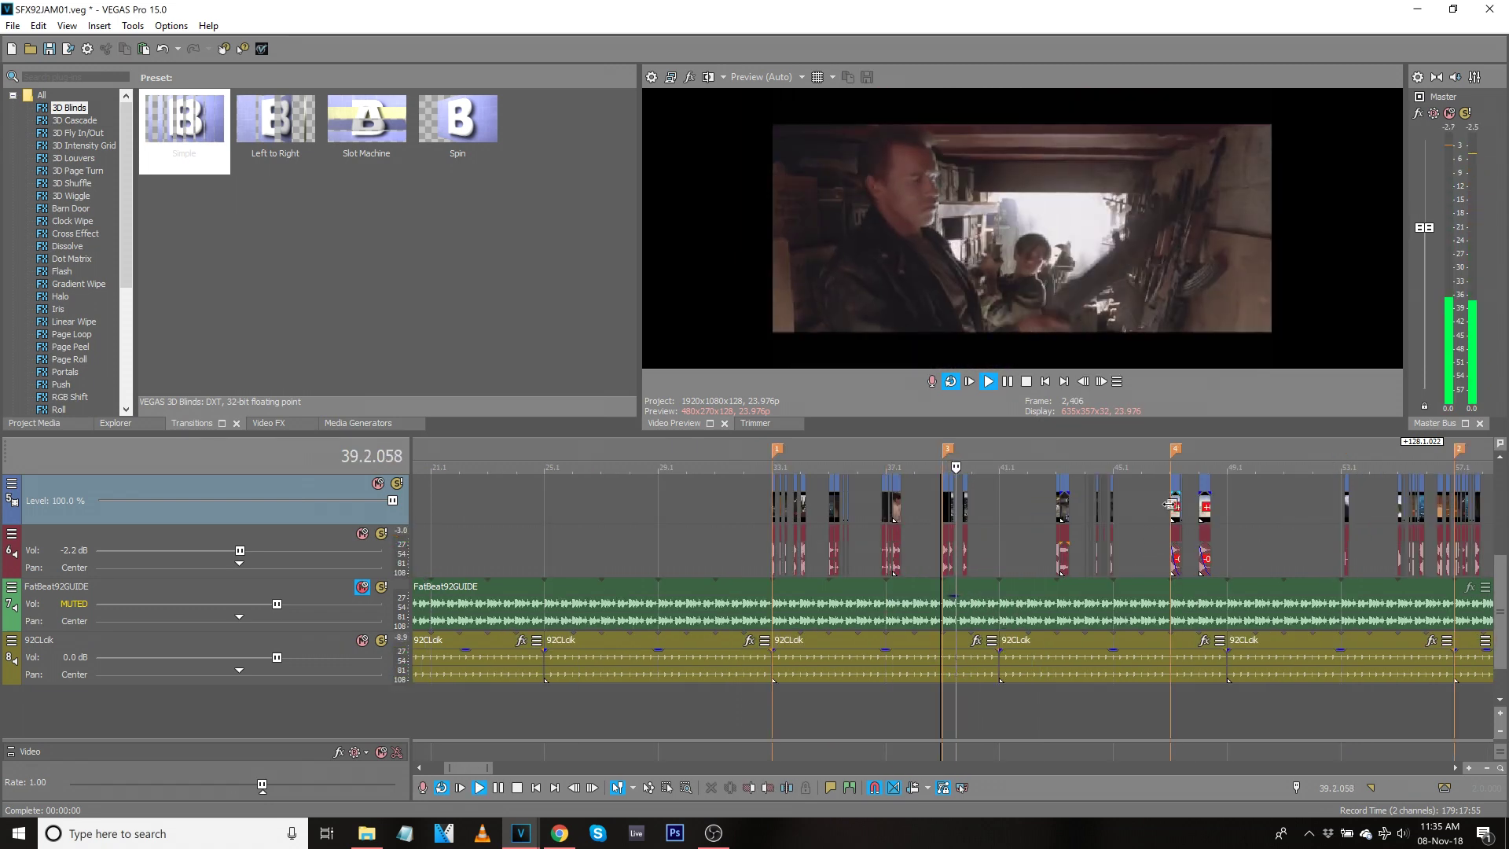
{"action": "scroll", "coordinate": [1169, 519], "scroll_direction": "down", "scroll_amount": 3}
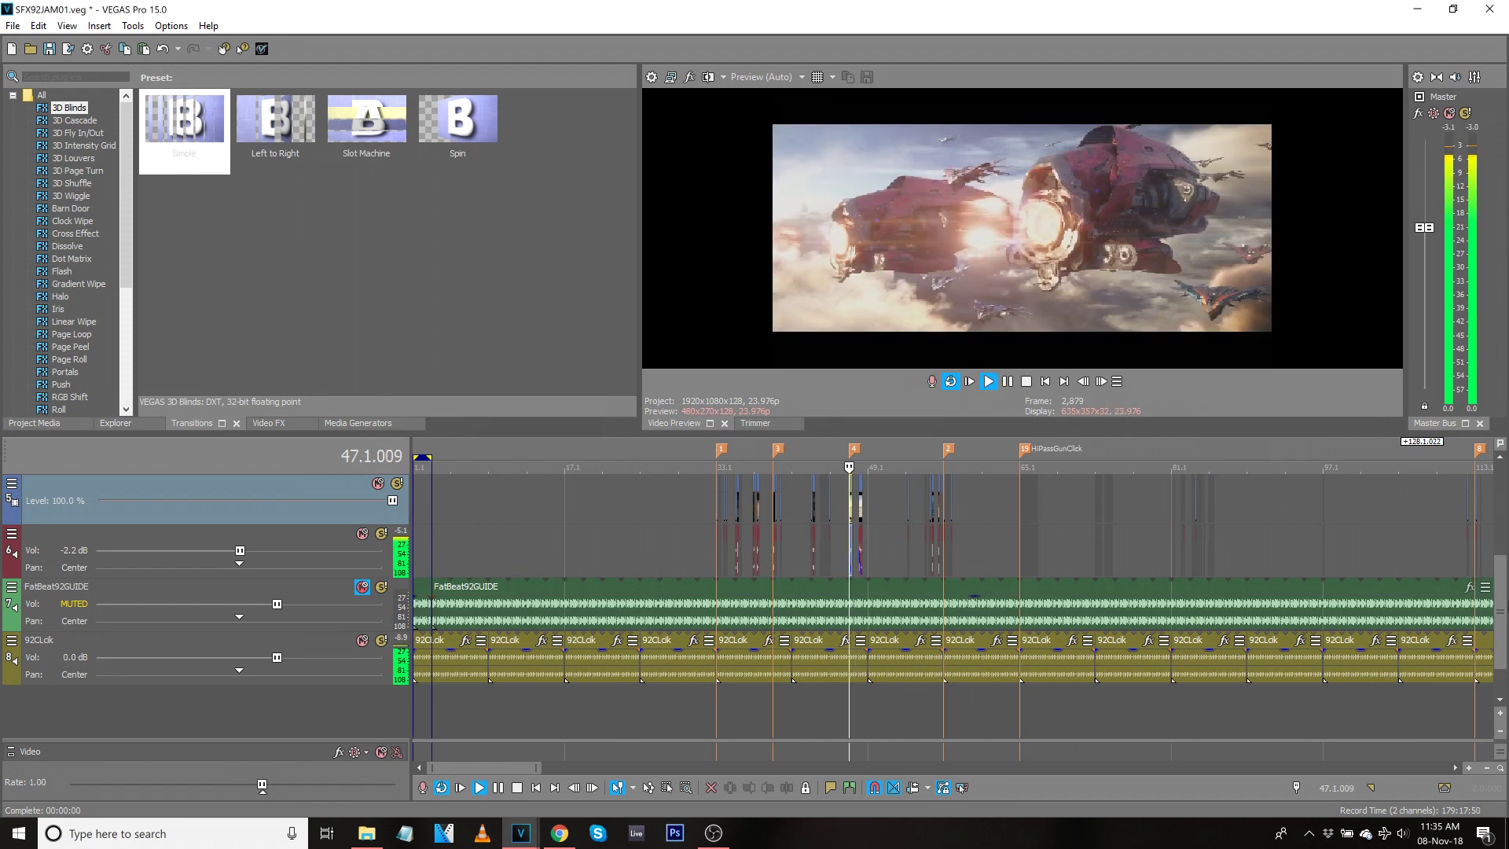
Bring tracks 2 to 6 into view and play the layered GuardiansOfTheGalaxySFX clips from marker 4 at 47.1.000.
{"action": "left_click_drag", "start_coordinate": [1503, 613], "coordinate": [1502, 544]}
{"action": "key", "text": "space"}
{"action": "scroll", "coordinate": [1126, 682], "scroll_direction": "up", "scroll_amount": 10}
{"action": "scroll", "coordinate": [1126, 682], "scroll_direction": "down", "scroll_amount": 2}
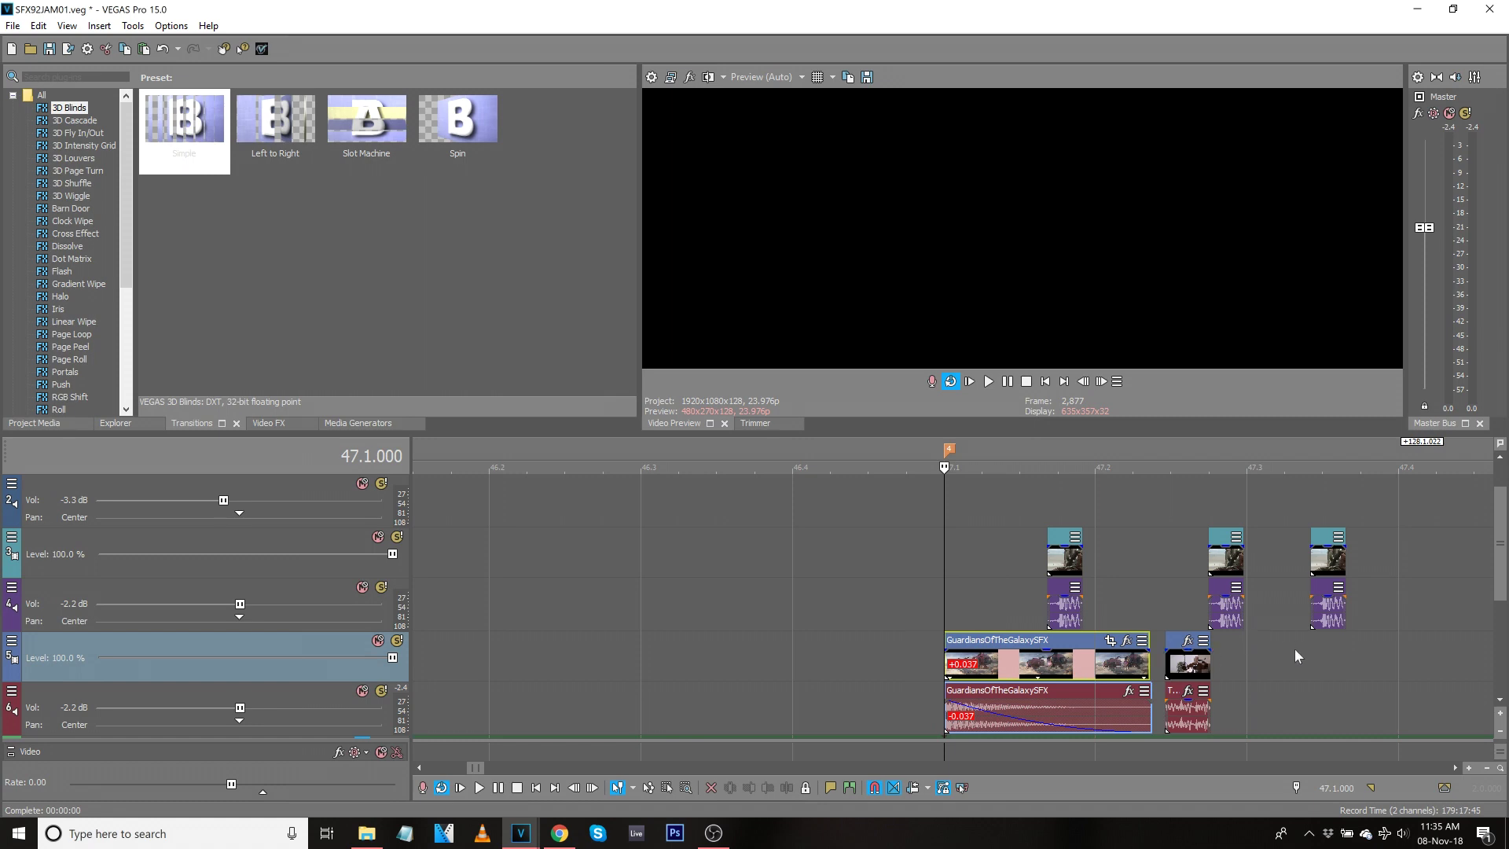
{"action": "scroll", "coordinate": [1295, 649], "scroll_direction": "down", "scroll_amount": 4}
{"action": "key", "text": "space"}
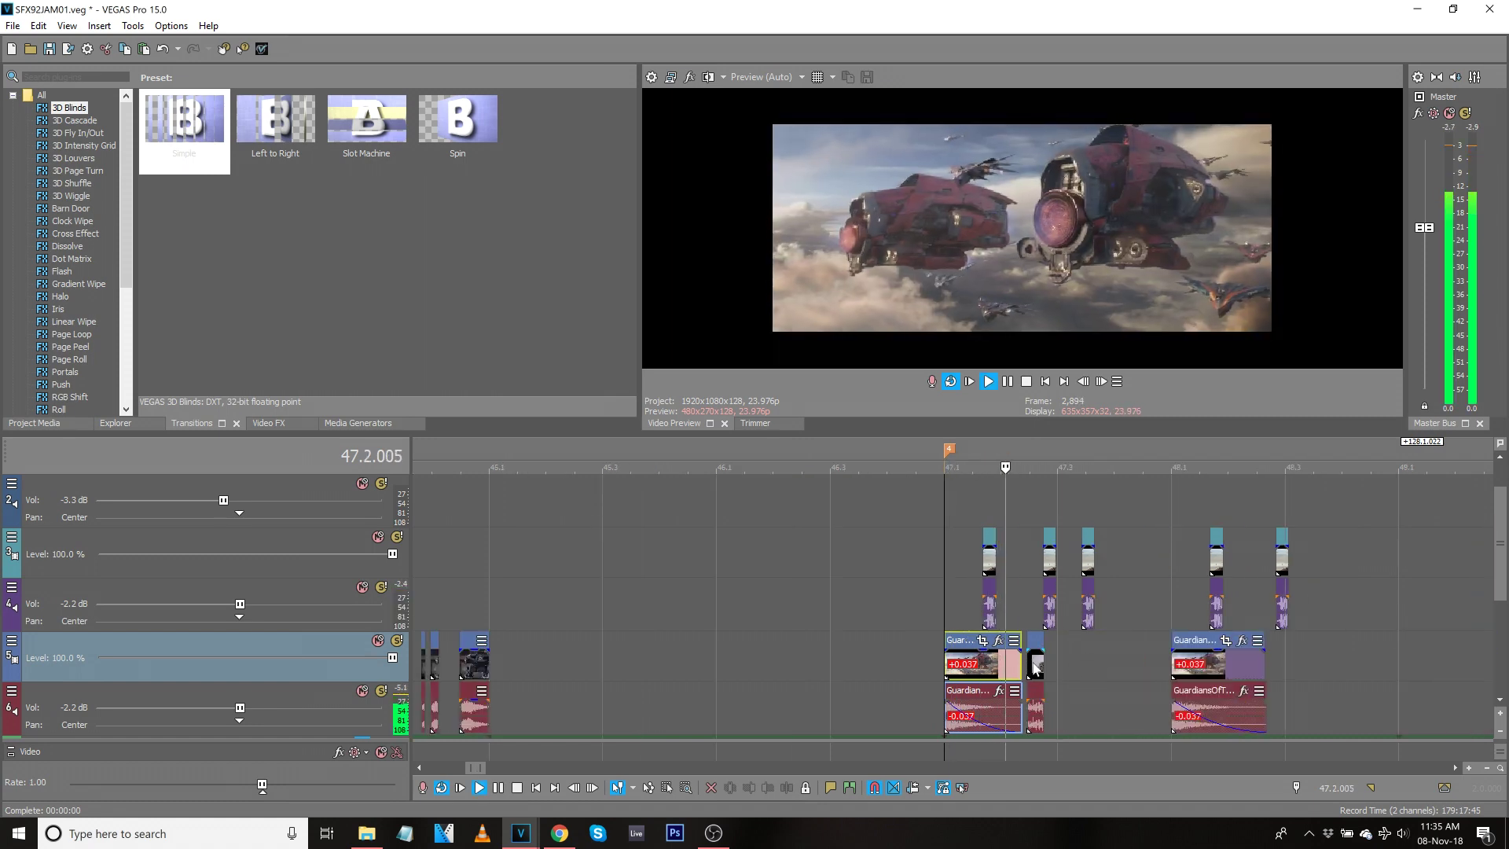
{"action": "key", "text": "space"}
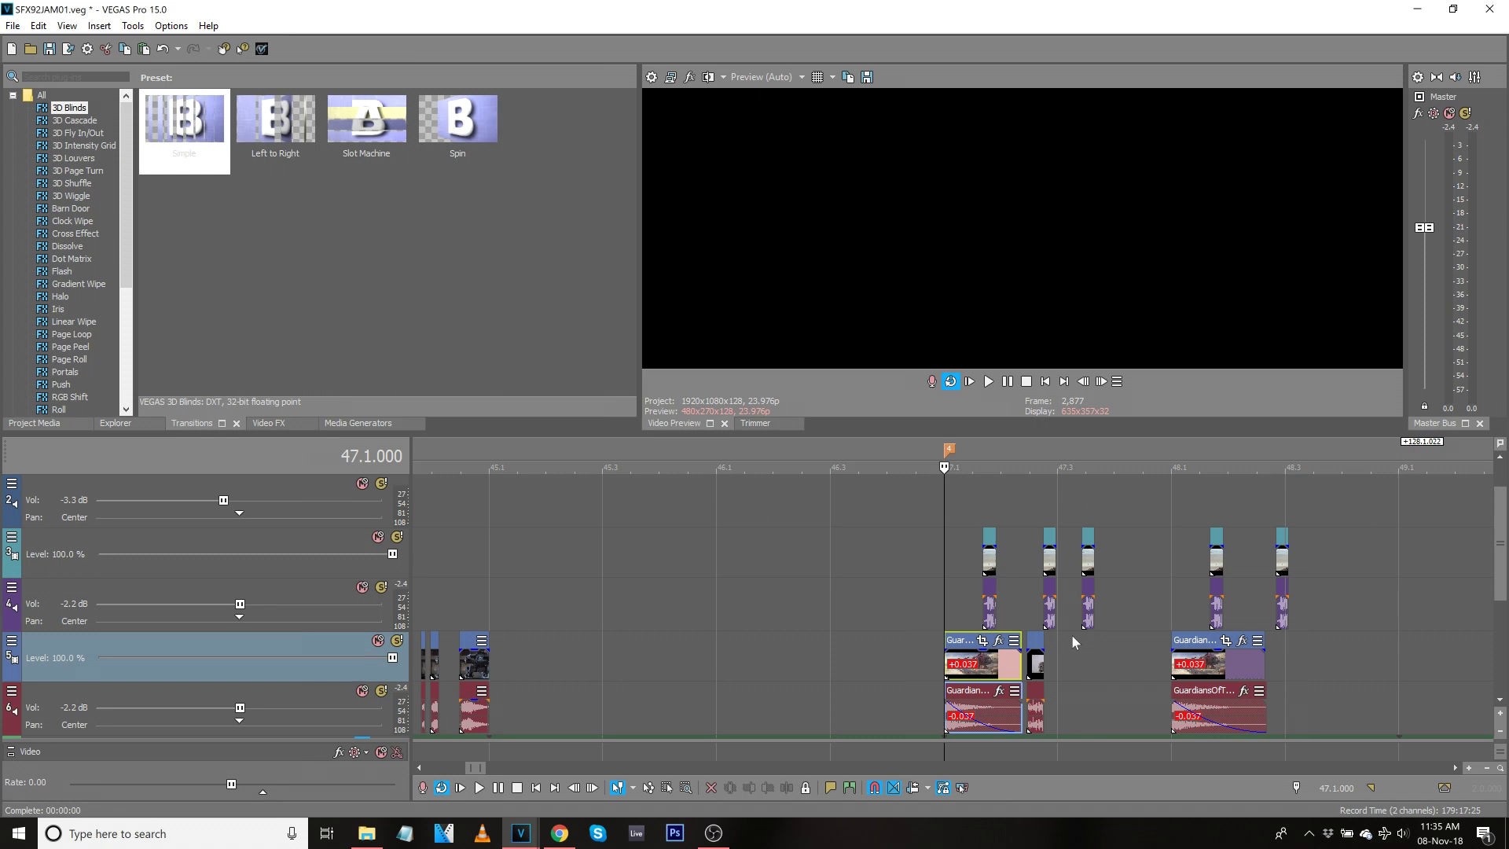
Play the clip section from marker 2 at 57.1.000.
{"action": "key", "text": "space"}
{"action": "scroll", "coordinate": [1074, 635], "scroll_direction": "down", "scroll_amount": 5}
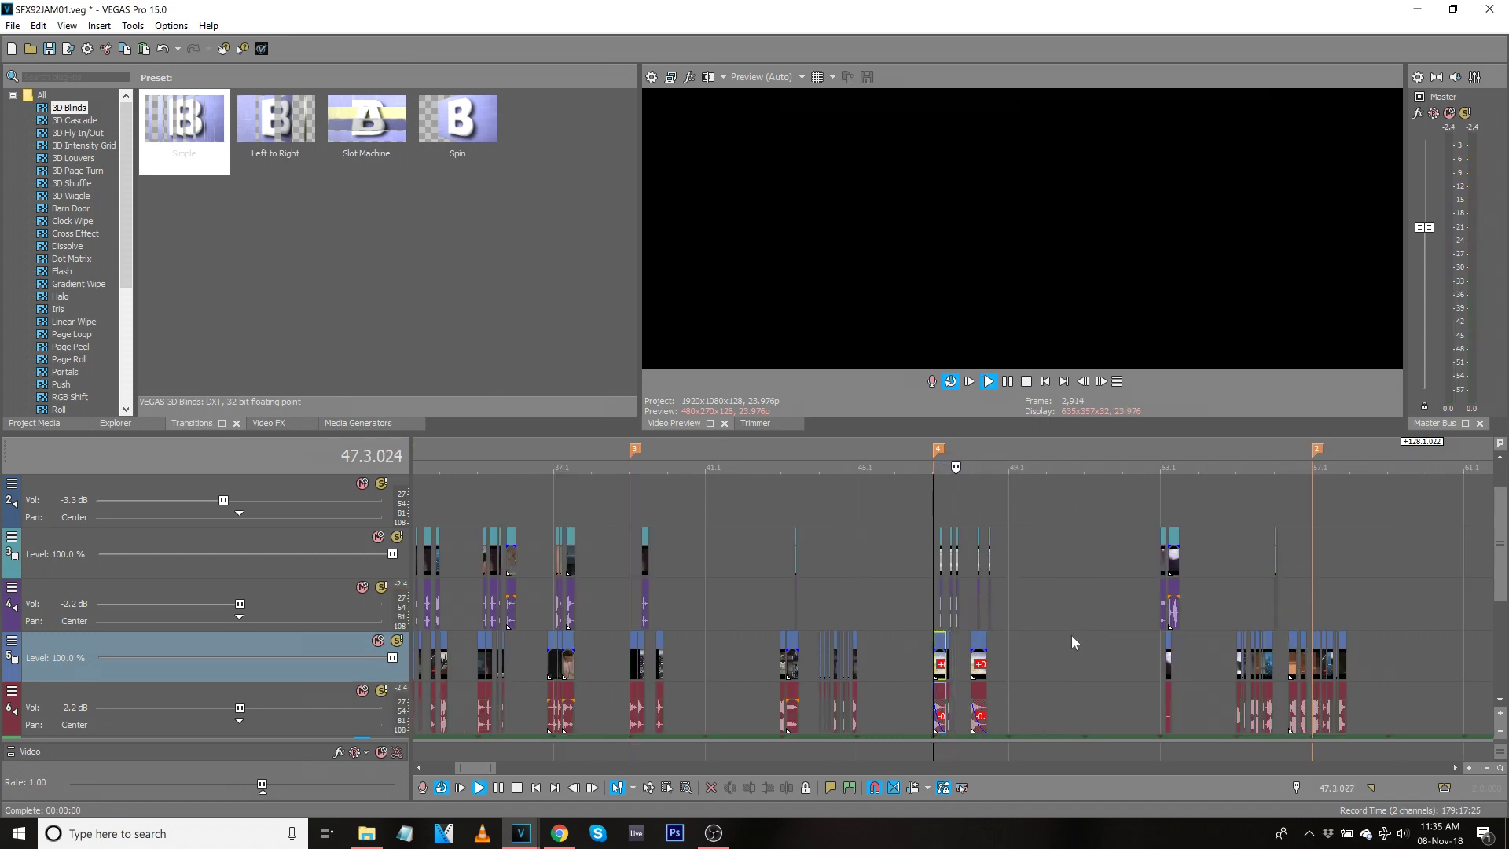
{"action": "left_click", "coordinate": [1311, 592]}
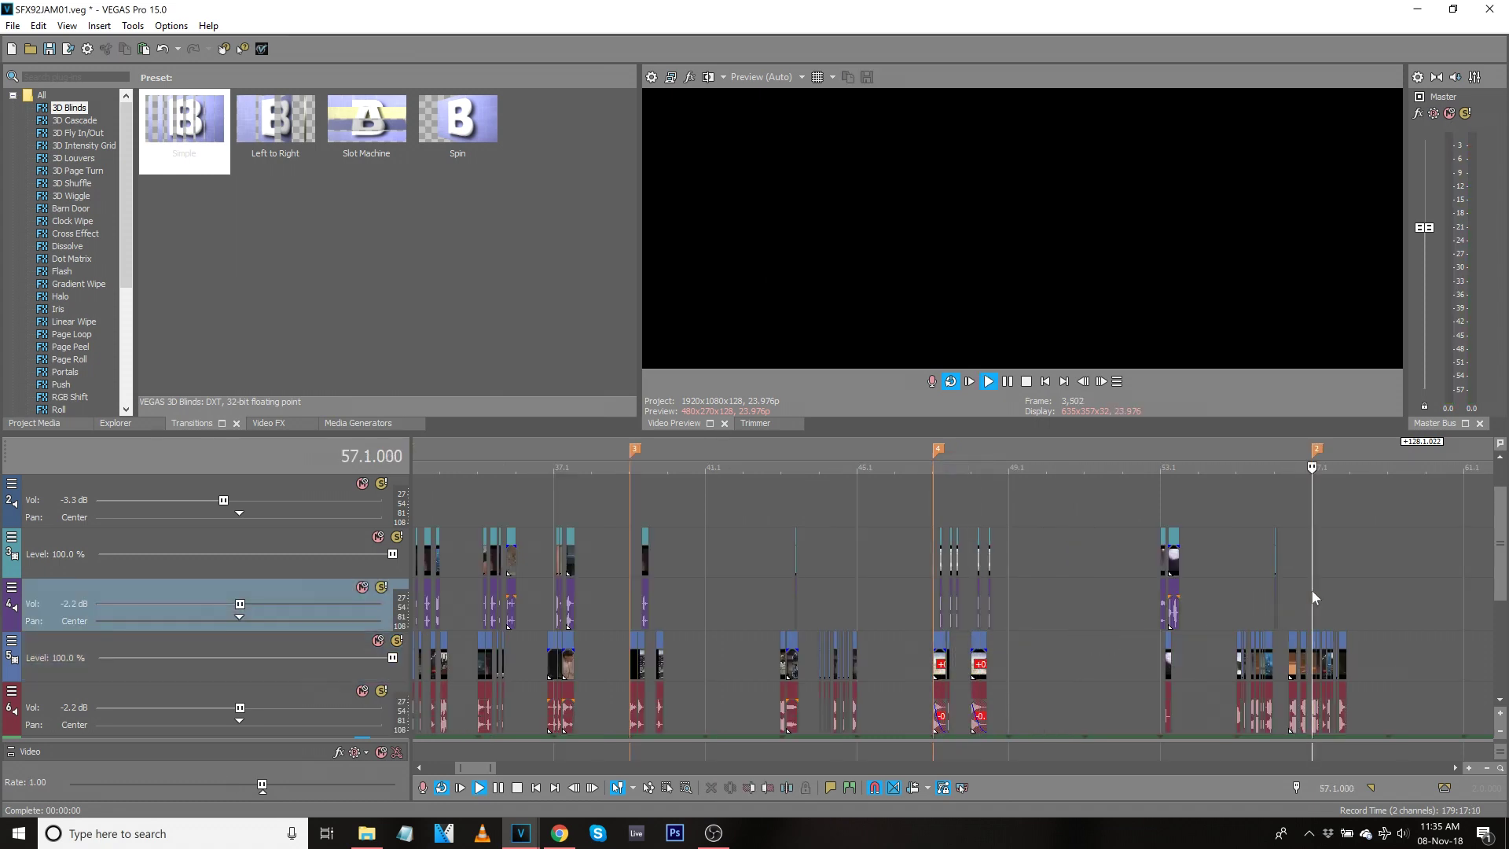
{"action": "scroll", "coordinate": [1301, 601], "scroll_direction": "down", "scroll_amount": 3}
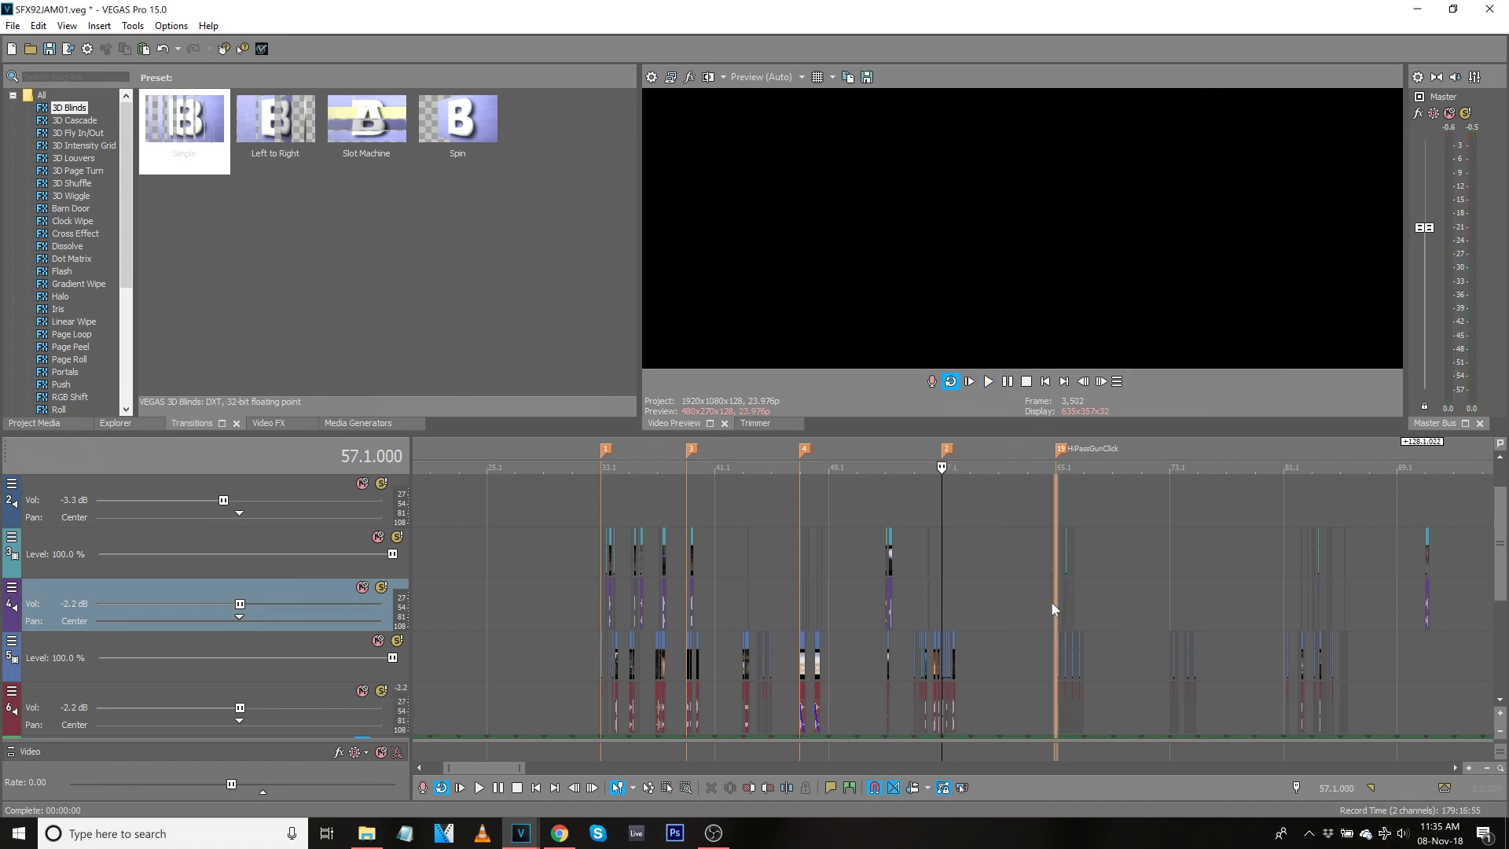
Play the section from the HiPassGunClick marker at 65.1.000, and jump playback to the marker at 113.1.000.
{"action": "left_click", "coordinate": [1050, 601]}
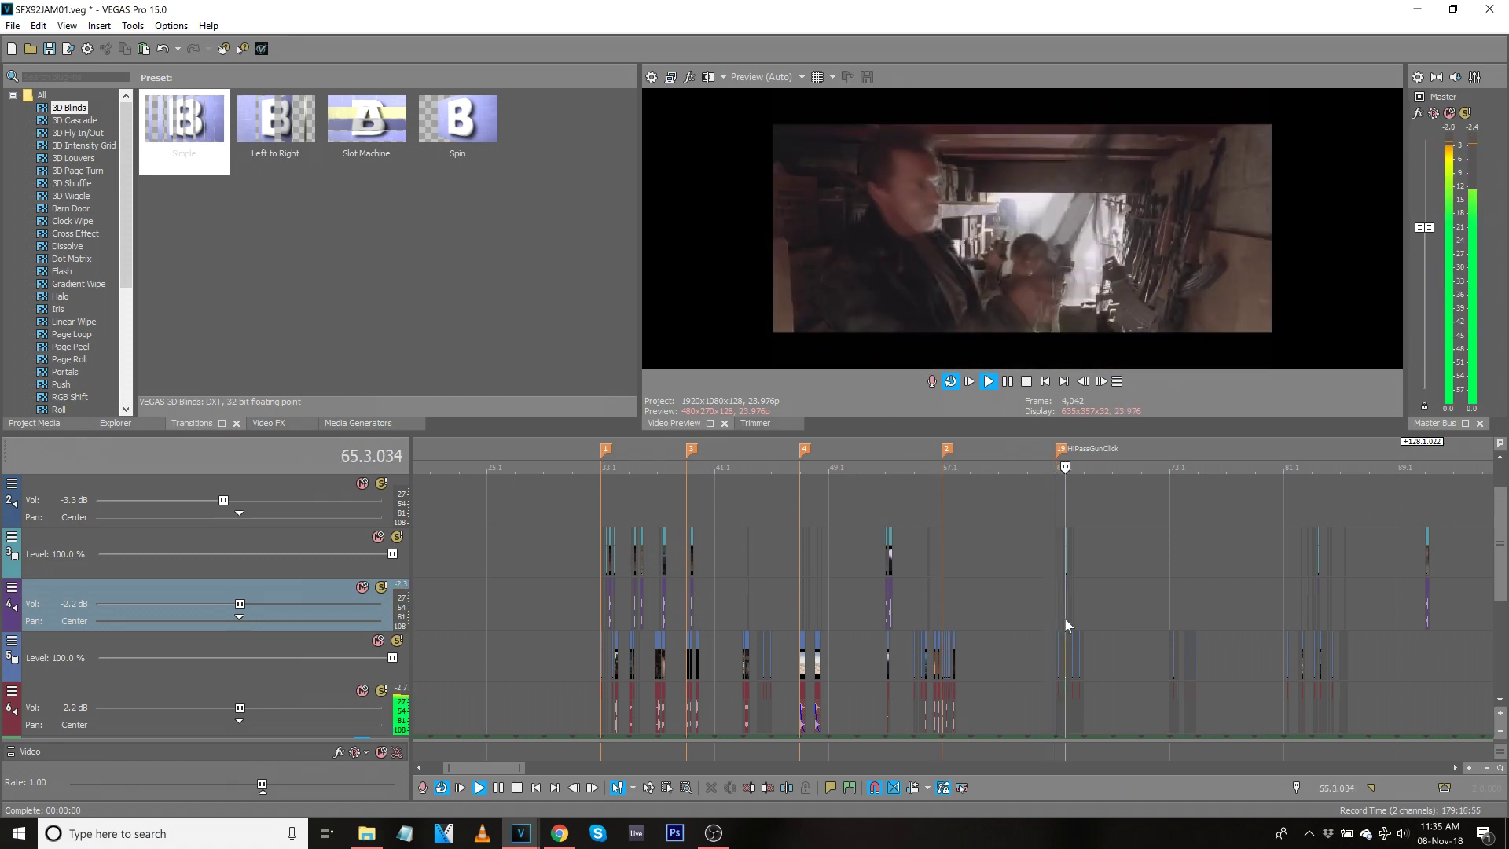
{"action": "scroll", "coordinate": [1065, 620], "scroll_direction": "down", "scroll_amount": 2}
{"action": "scroll", "coordinate": [1064, 618], "scroll_direction": "down", "scroll_amount": 4}
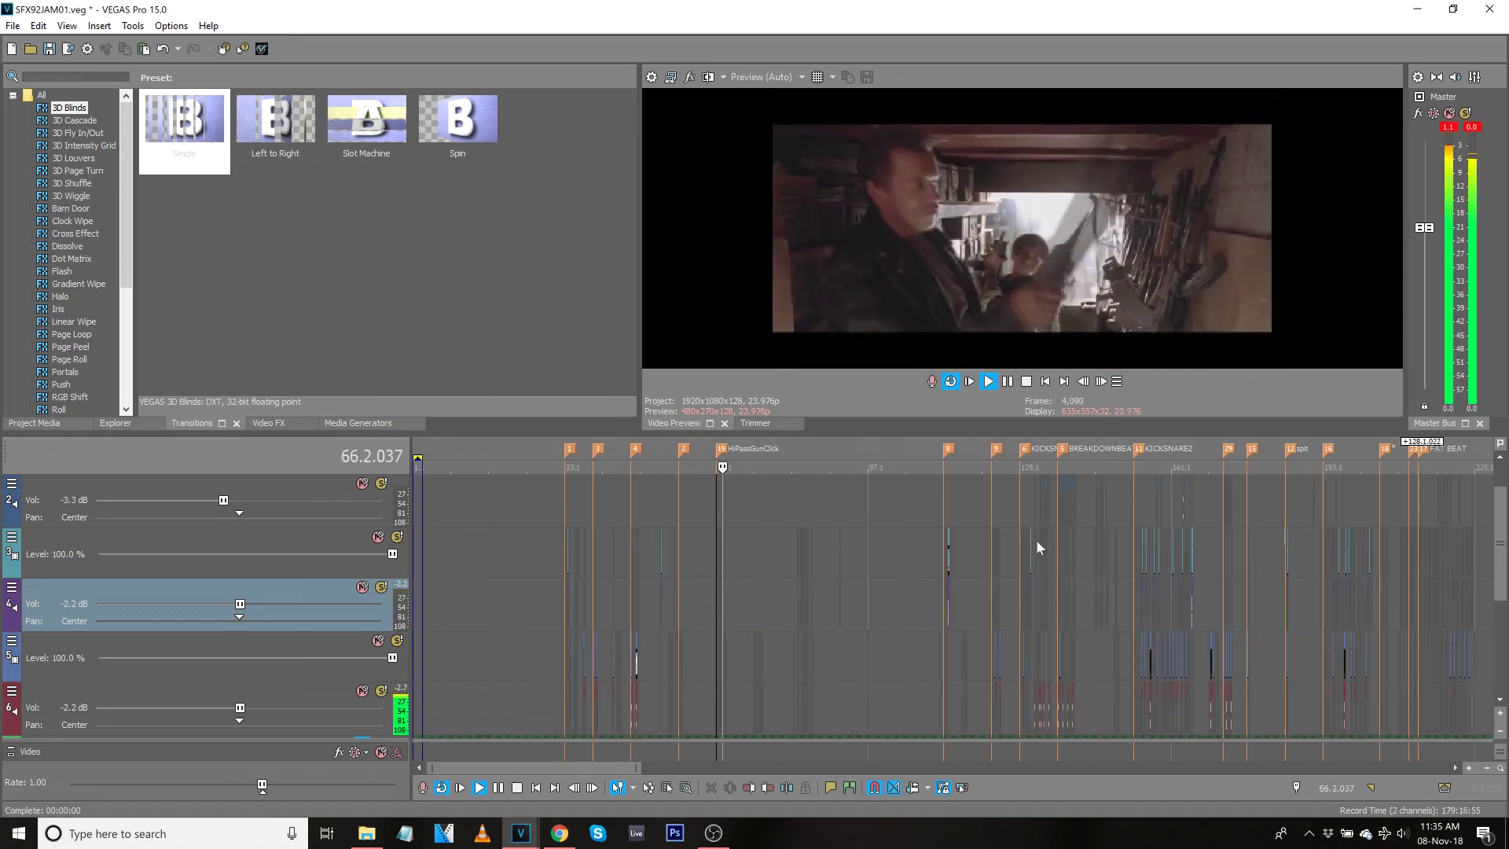
{"action": "left_click", "coordinate": [941, 496]}
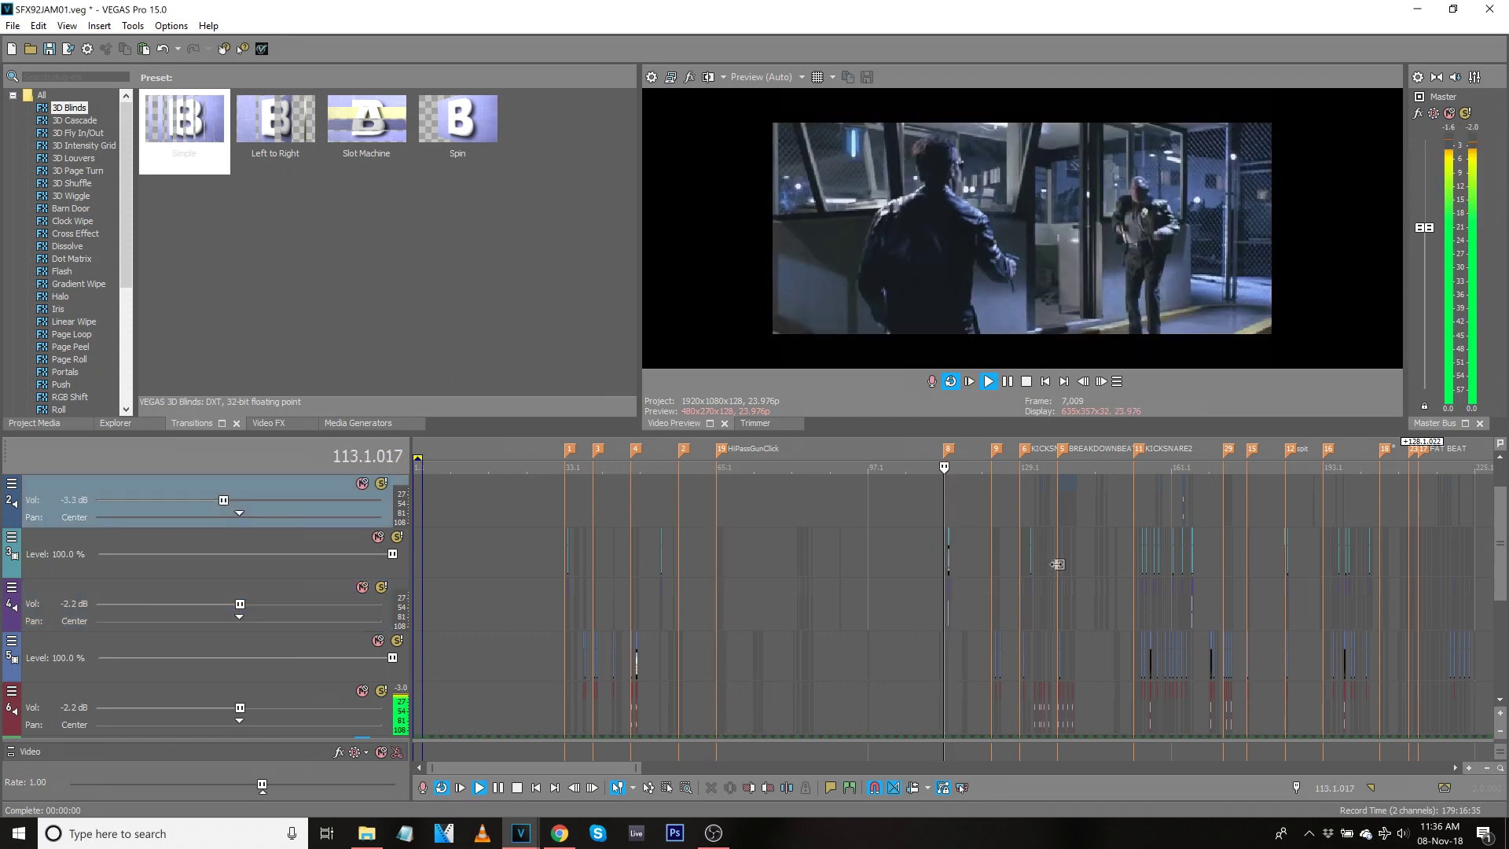
Play the clip groups at marker 8 and move the playback position to marker 9 at 123.1.000.
{"action": "scroll", "coordinate": [943, 495], "scroll_direction": "up", "scroll_amount": 6}
{"action": "scroll", "coordinate": [1142, 572], "scroll_direction": "down", "scroll_amount": 3}
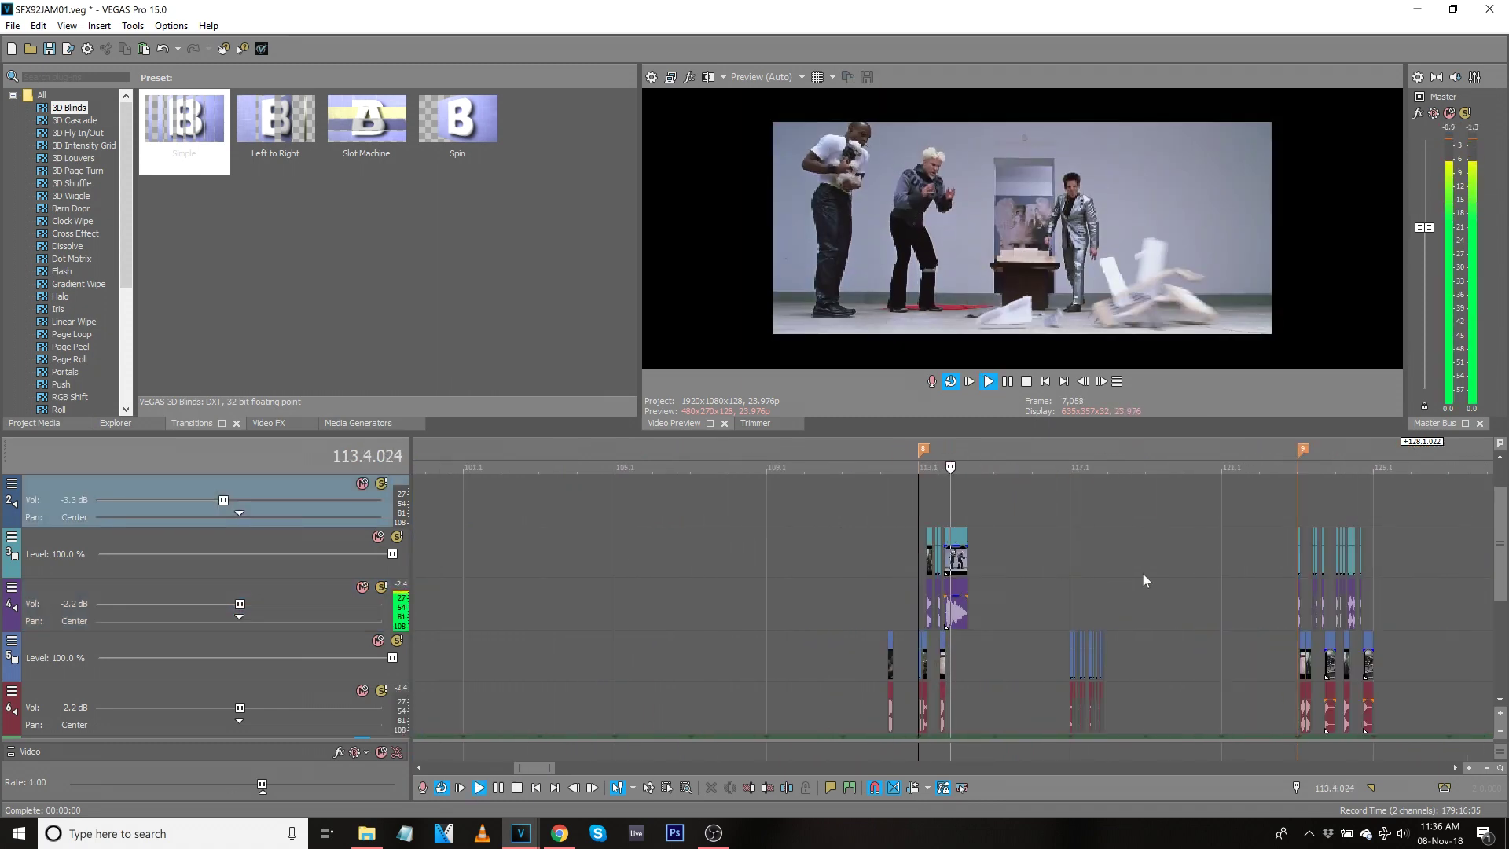
{"action": "left_click", "coordinate": [1301, 516]}
{"action": "key", "text": "space"}
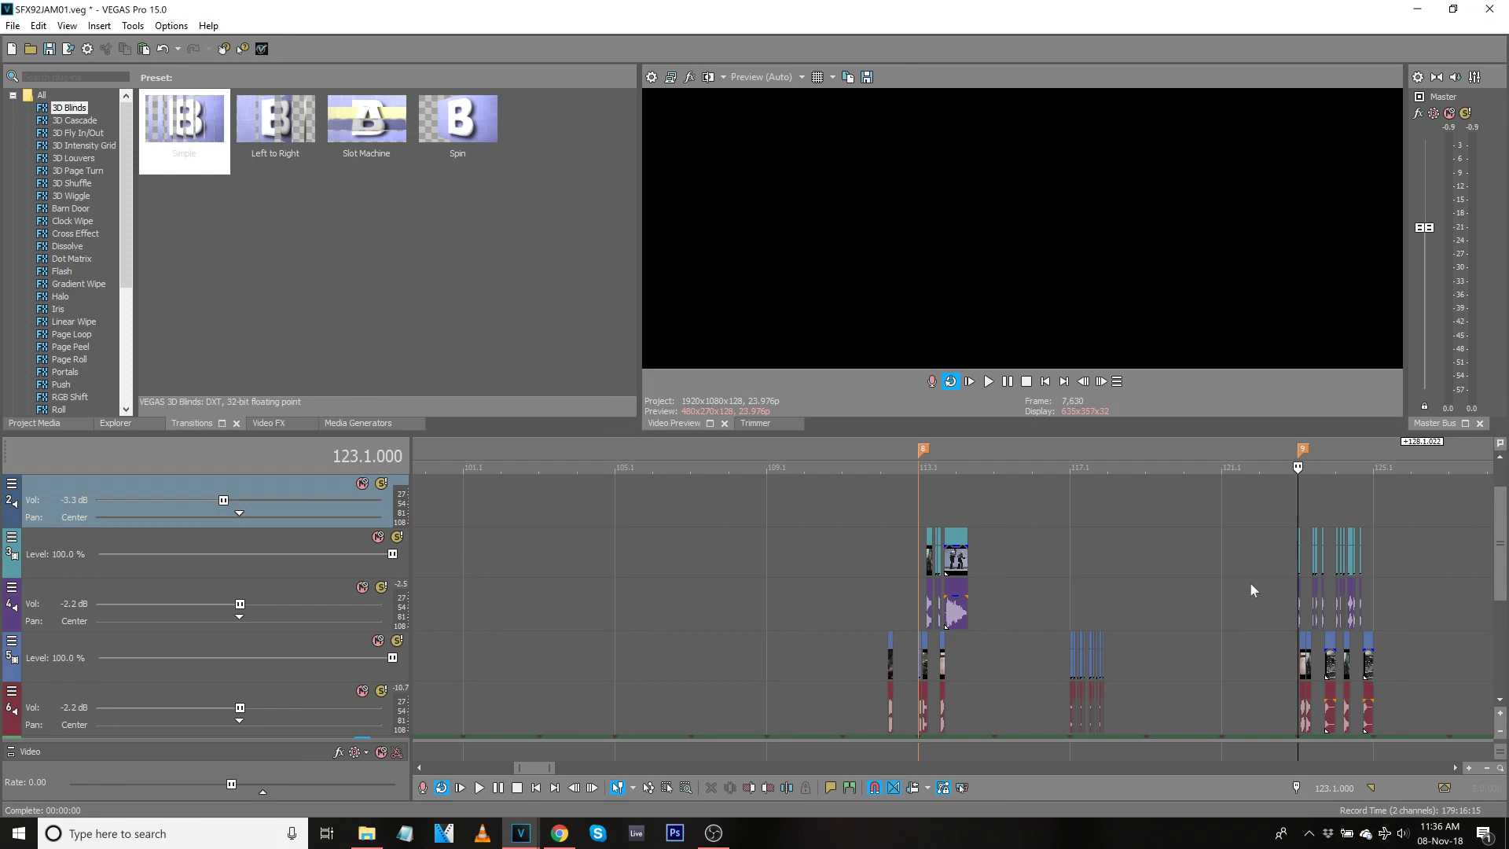
Place the cursor at the KICKSNARE marker at 129.1.000, return it to 123.1.000, and examine the clips at marker 9.
{"action": "scroll", "coordinate": [1336, 581], "scroll_direction": "down", "scroll_amount": 4}
{"action": "left_click", "coordinate": [1026, 493]}
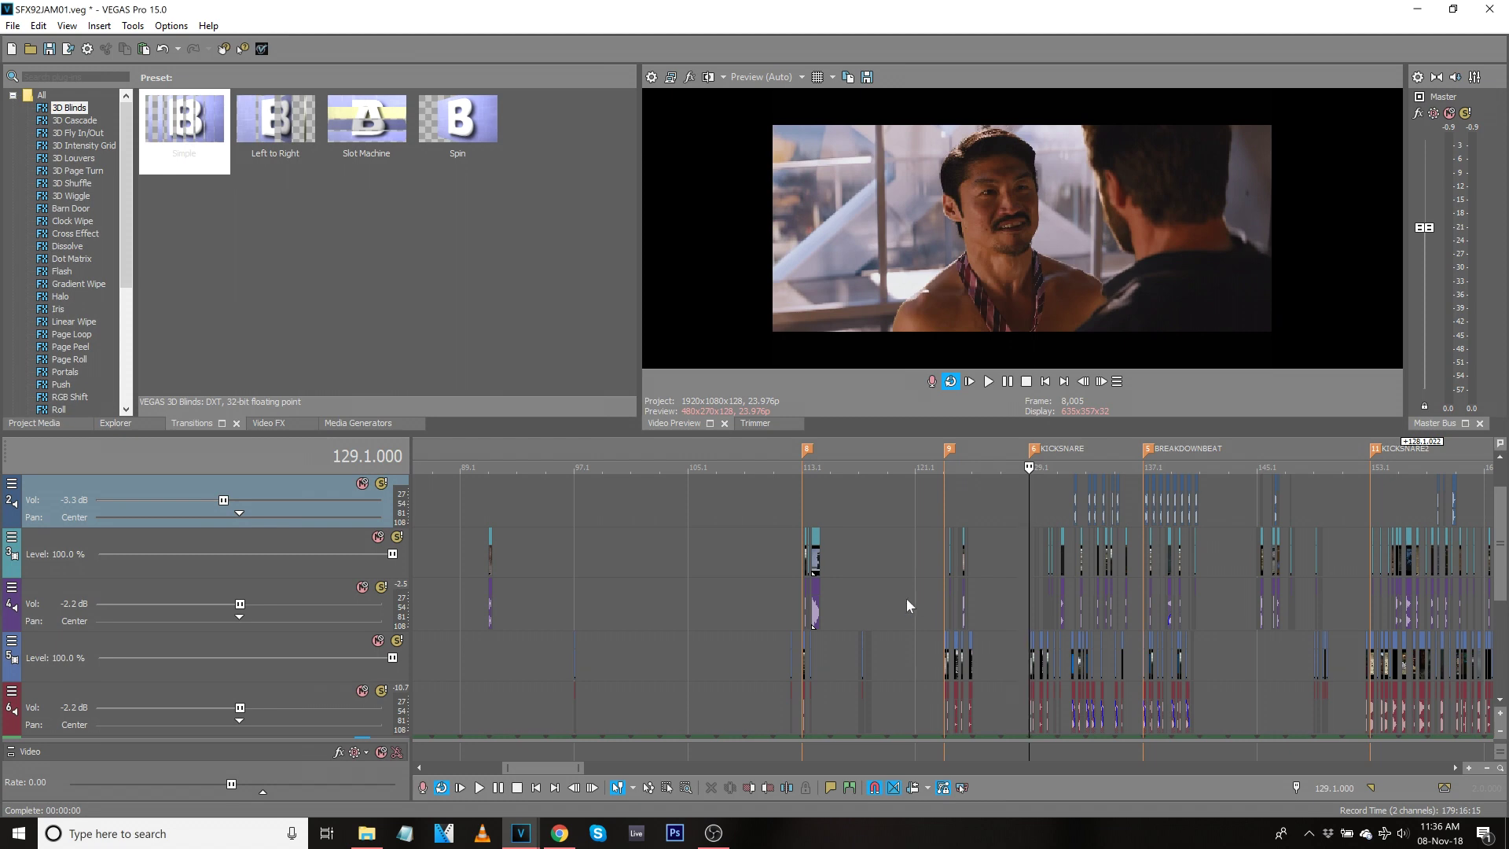
{"action": "left_click", "coordinate": [946, 582]}
{"action": "scroll", "coordinate": [991, 544], "scroll_direction": "up", "scroll_amount": 5}
{"action": "scroll", "coordinate": [1154, 591], "scroll_direction": "down", "scroll_amount": 2}
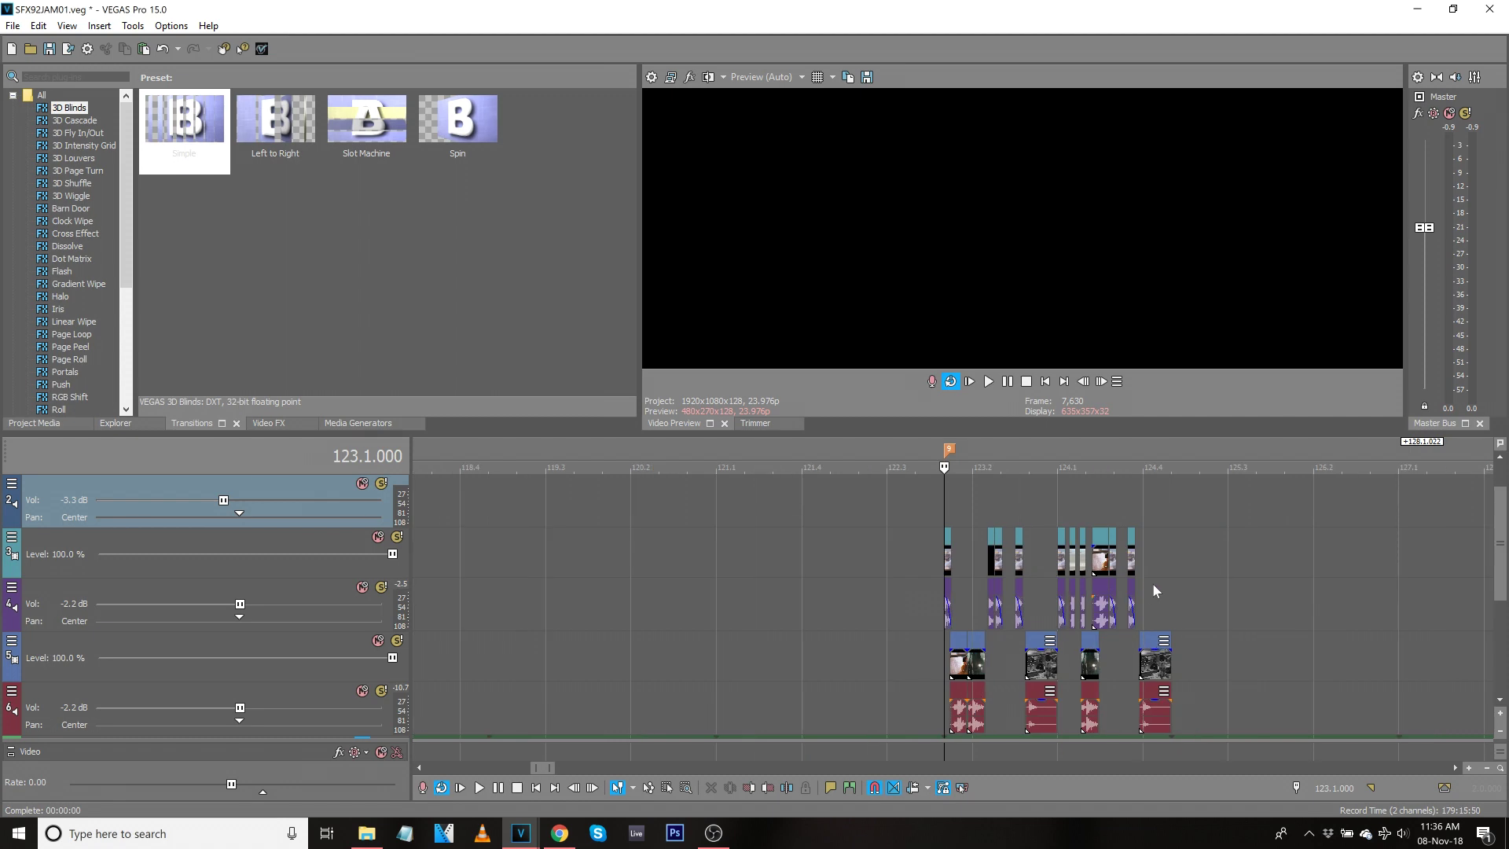
{"action": "scroll", "coordinate": [1146, 558], "scroll_direction": "up", "scroll_amount": 3}
{"action": "scroll", "coordinate": [1210, 506], "scroll_direction": "down", "scroll_amount": 1}
{"action": "scroll", "coordinate": [1252, 495], "scroll_direction": "up", "scroll_amount": 1}
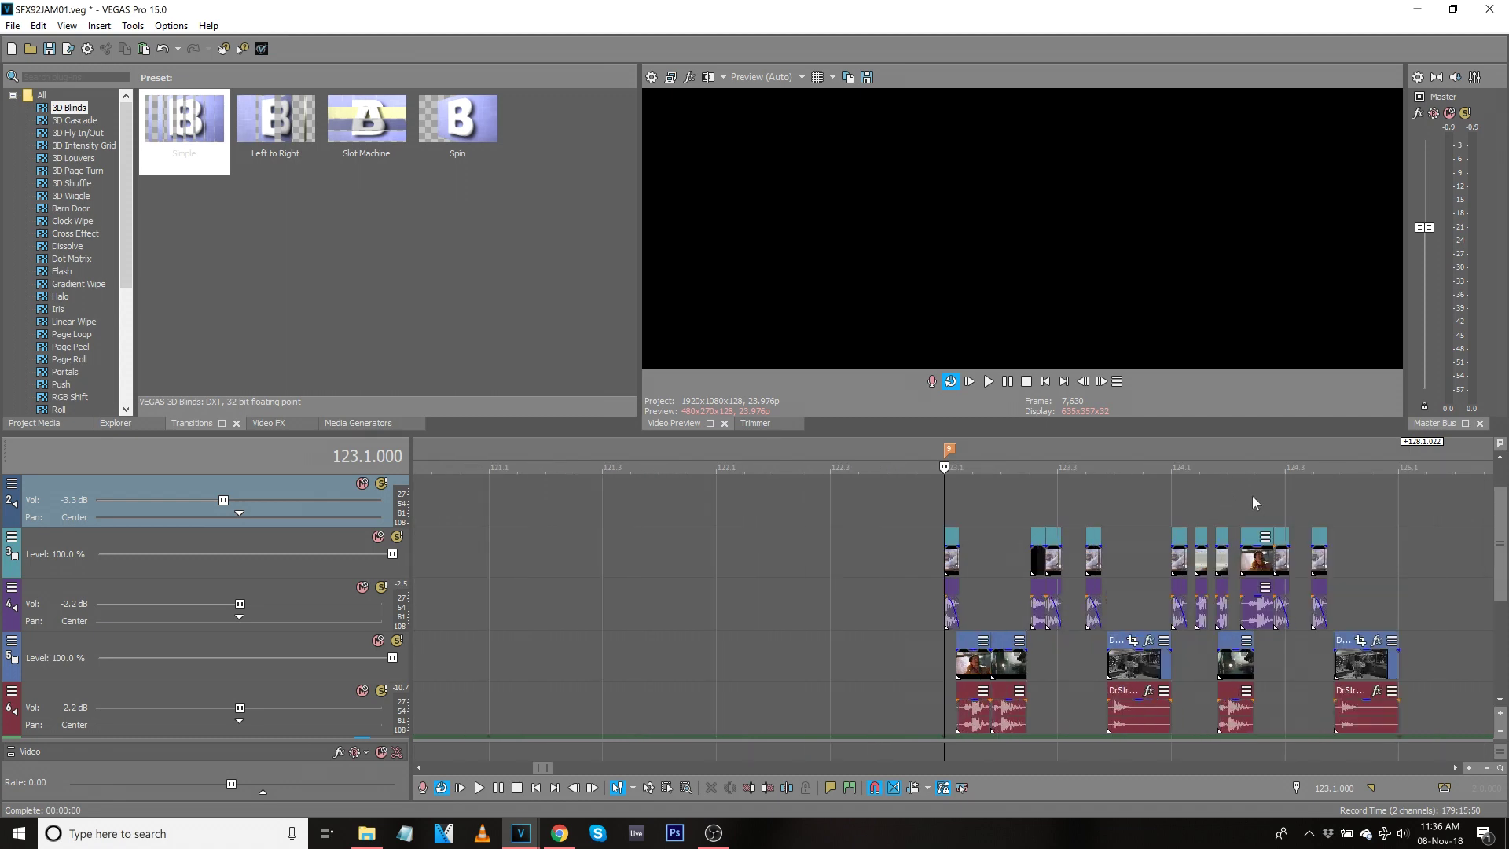
Render the section from 123.1.000 to 125.1.000 to a new track as Wave (Microsoft) with the Default Template, and undo the render.
{"action": "left_click_drag", "start_coordinate": [1403, 472], "coordinate": [945, 512]}
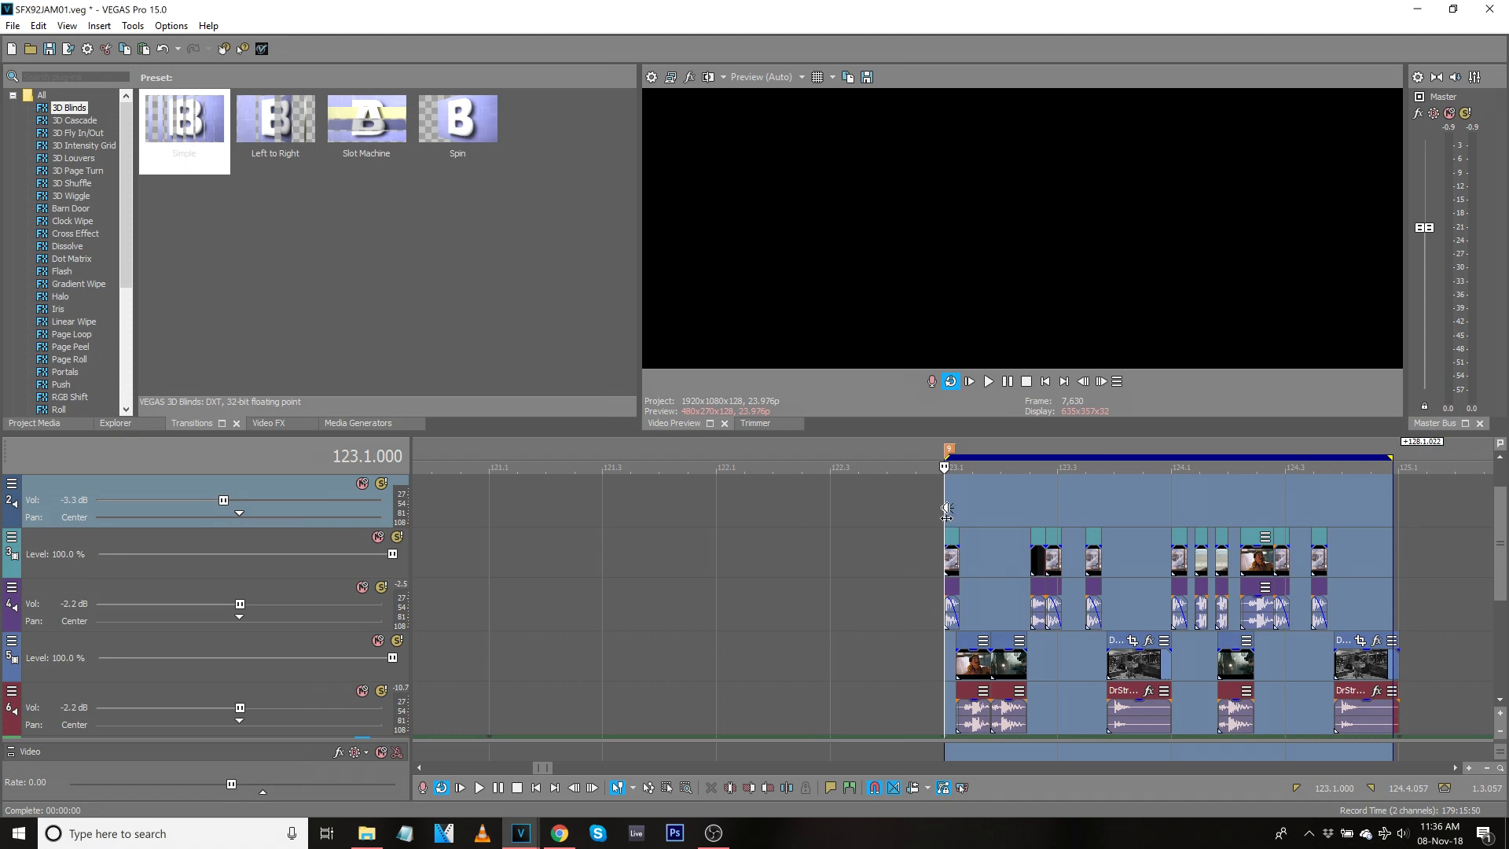
{"action": "left_click_drag", "start_coordinate": [1391, 457], "coordinate": [1399, 456]}
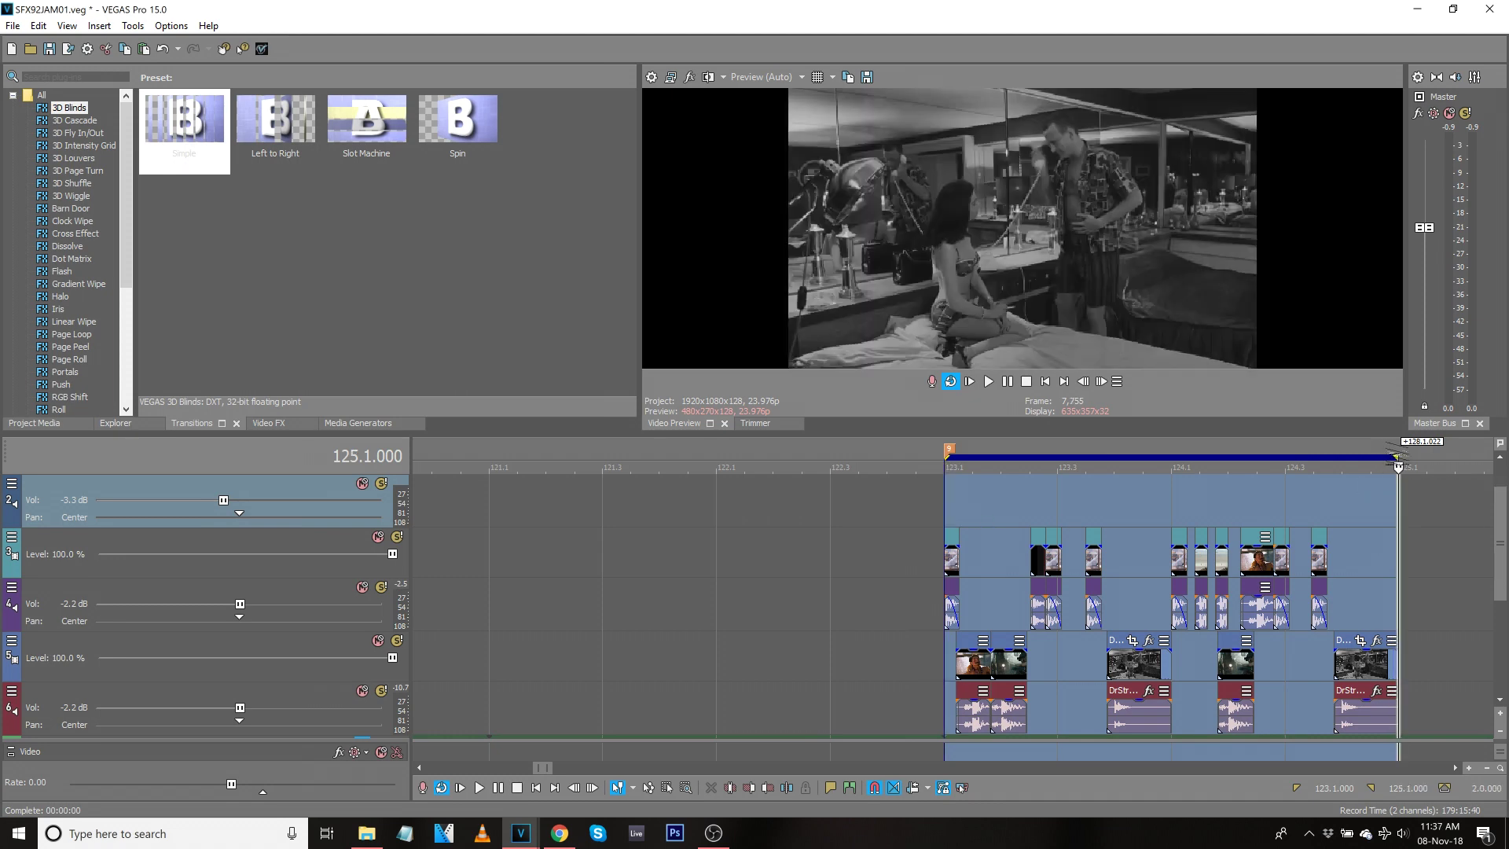
{"action": "key", "text": "ctrl+m"}
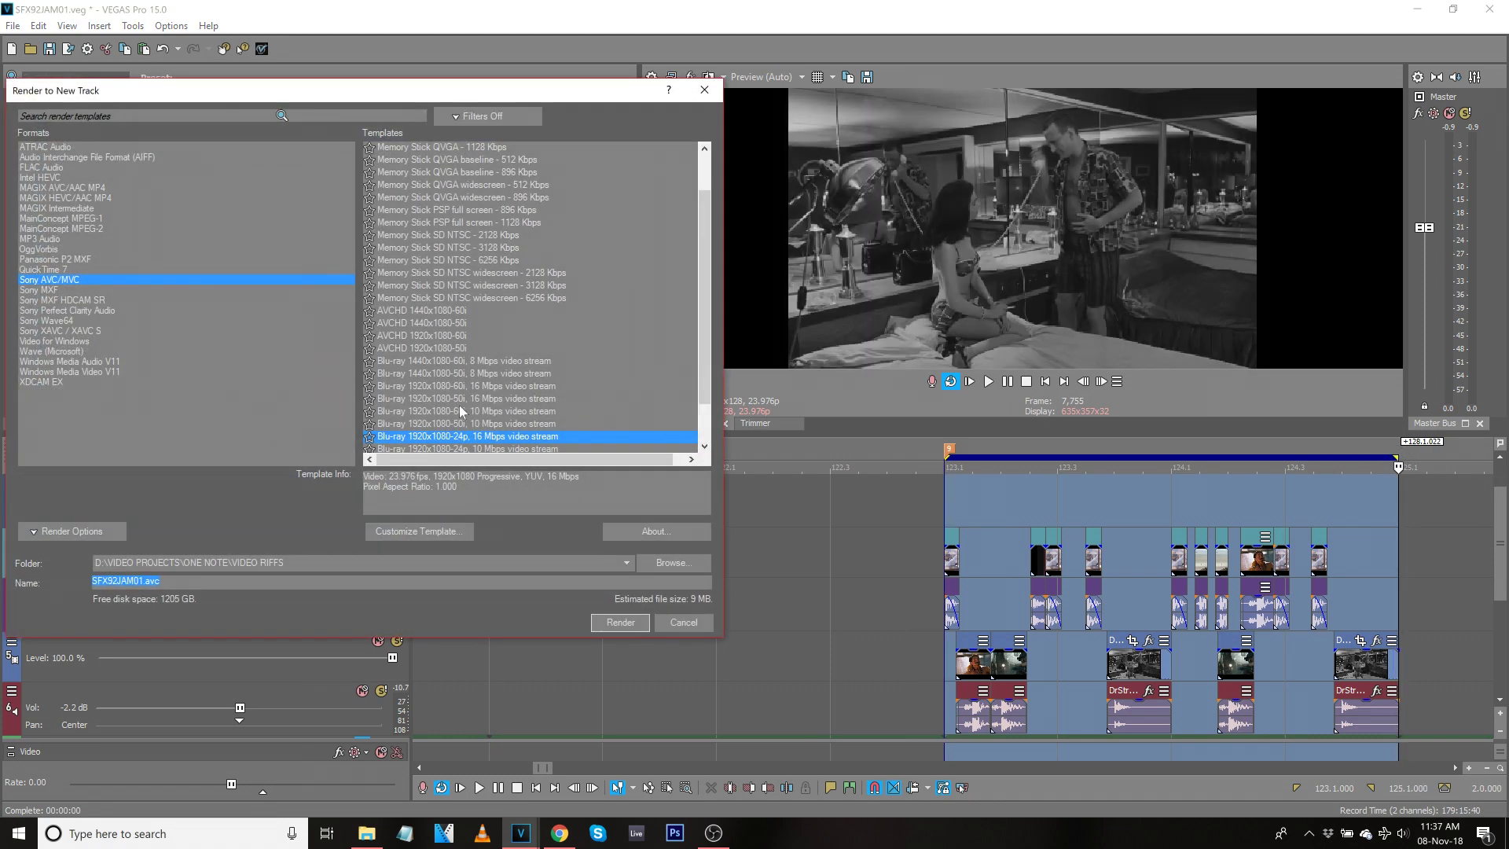
{"action": "left_click", "coordinate": [65, 352]}
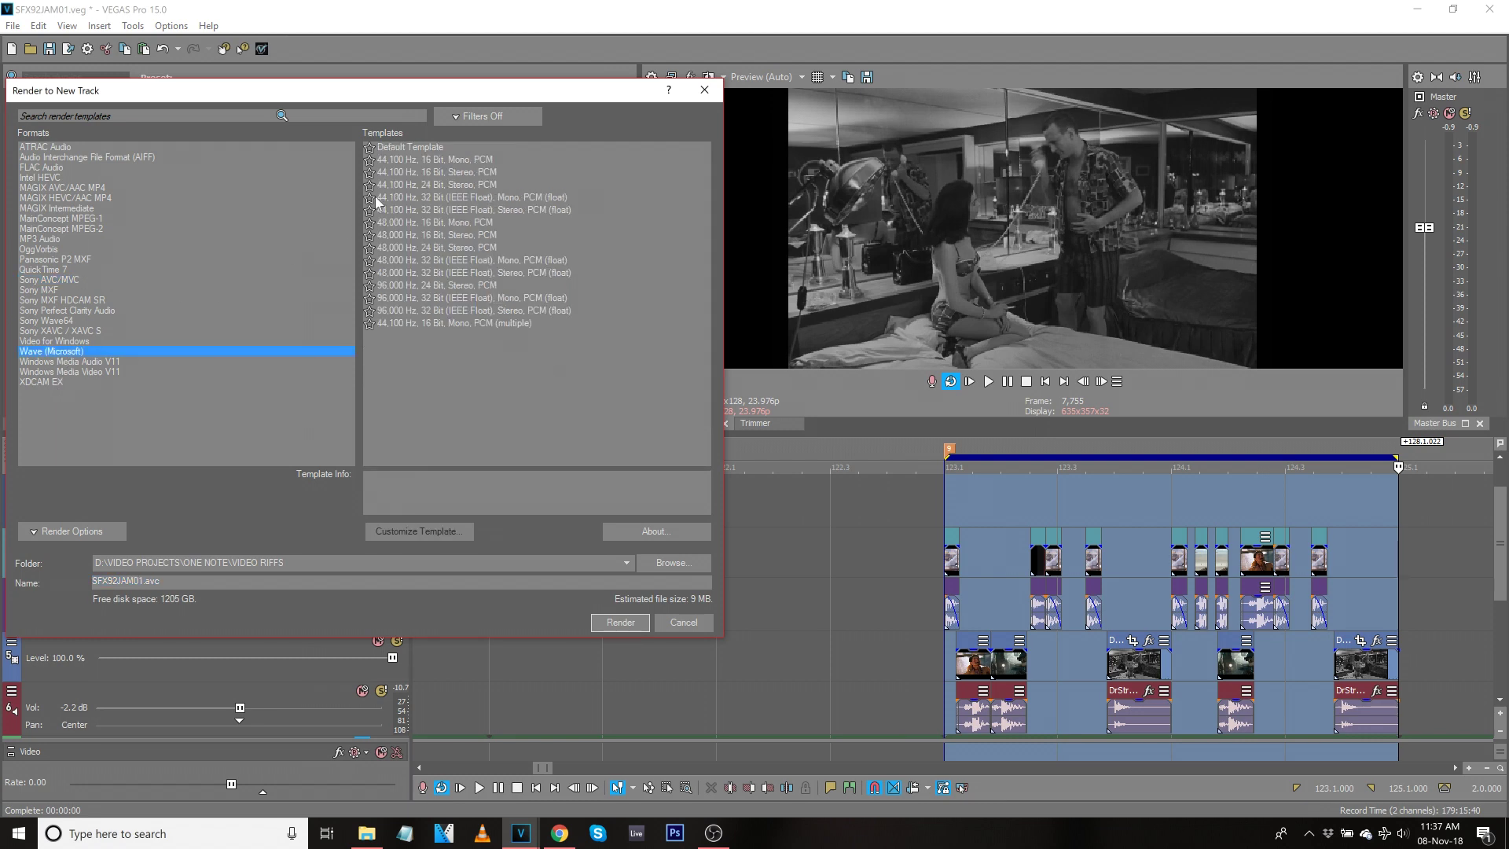
{"action": "left_click", "coordinate": [417, 148]}
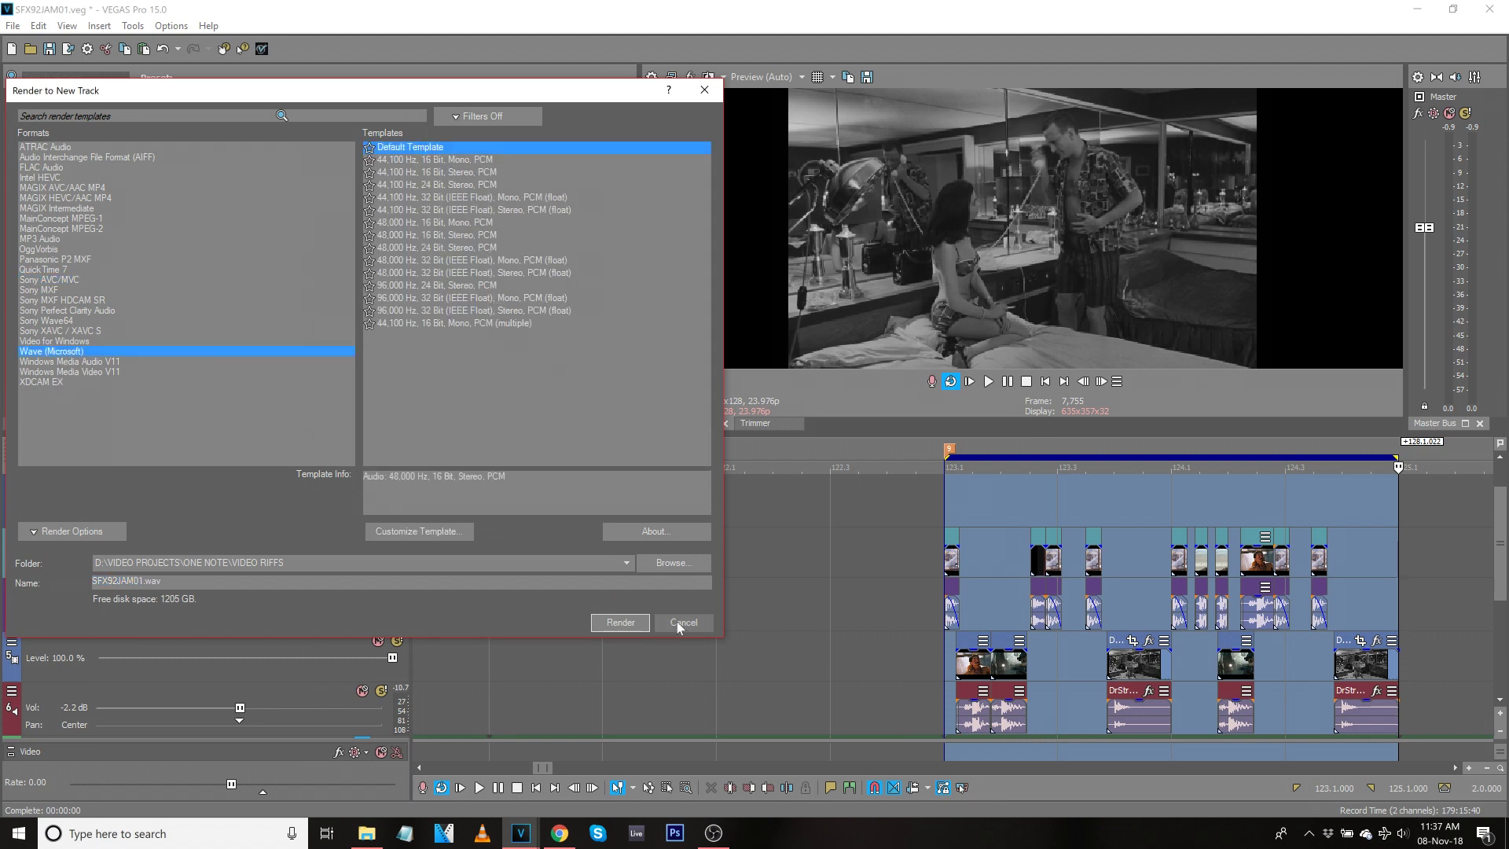
{"action": "left_click", "coordinate": [614, 623]}
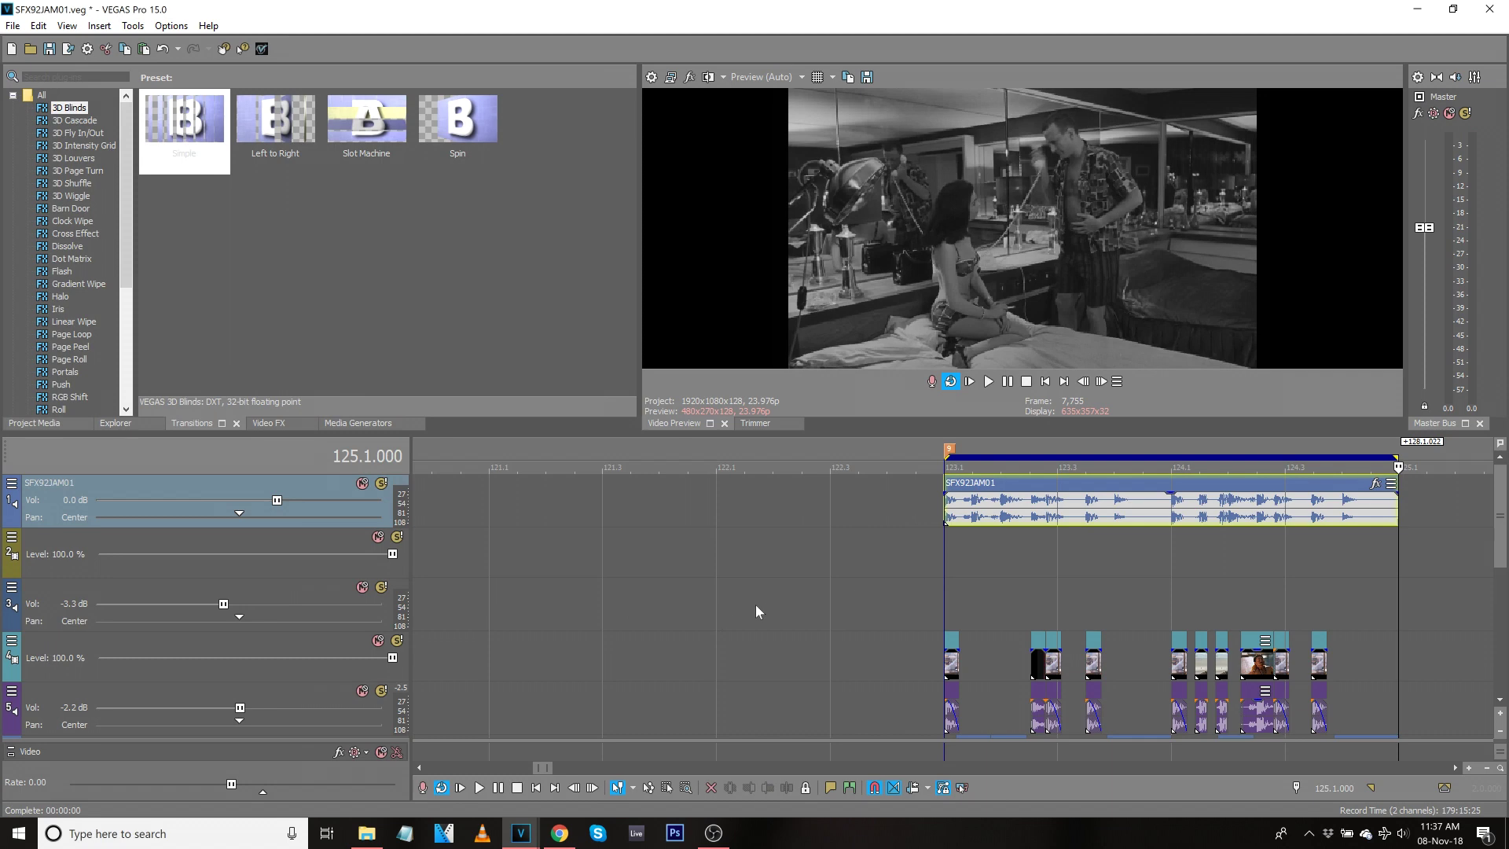
{"action": "left_click", "coordinate": [1100, 516]}
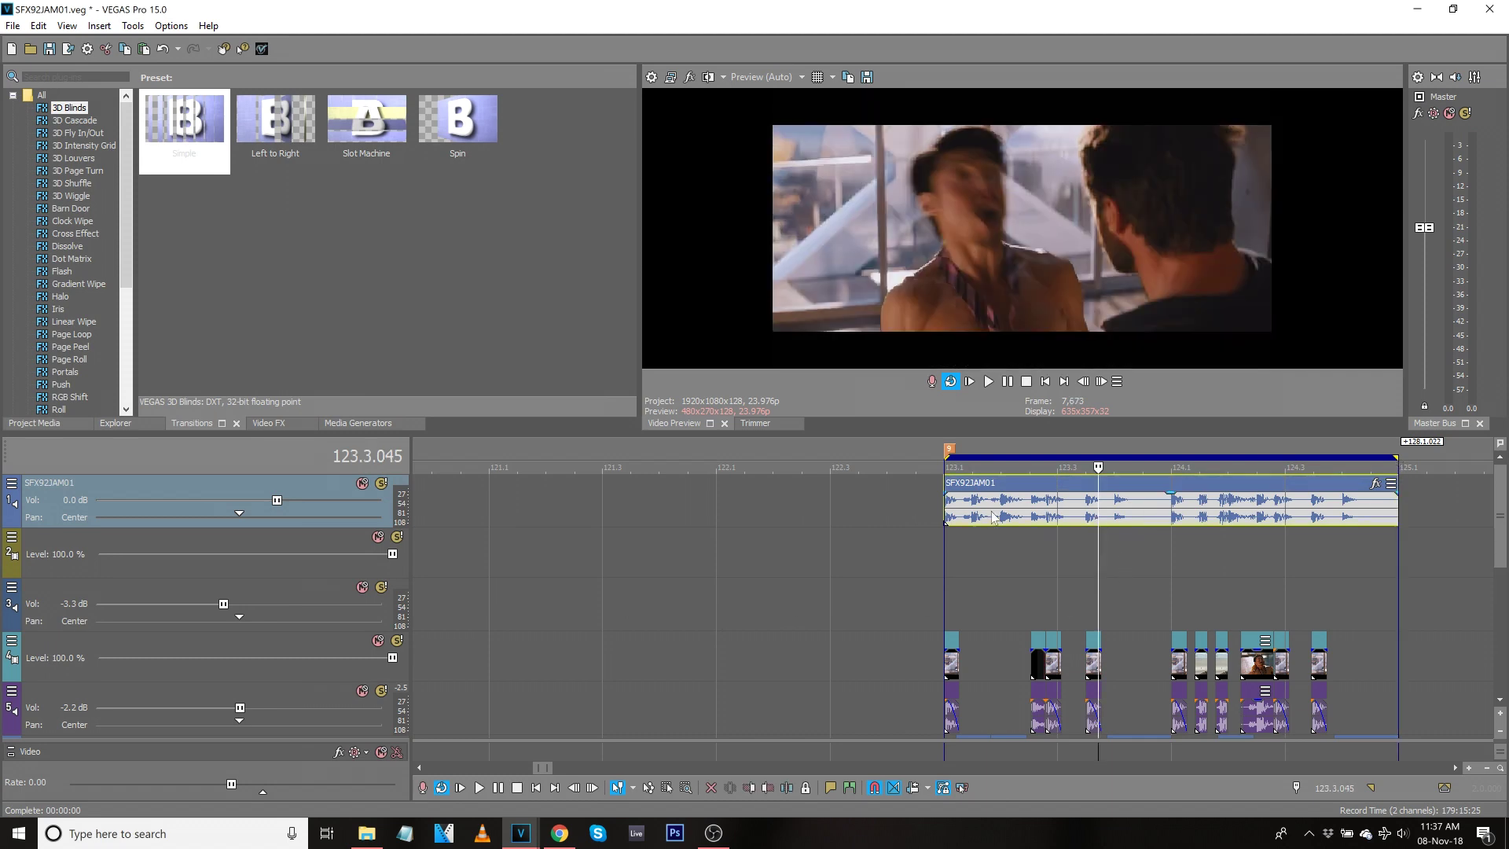
{"action": "key", "text": "ctrl+z"}
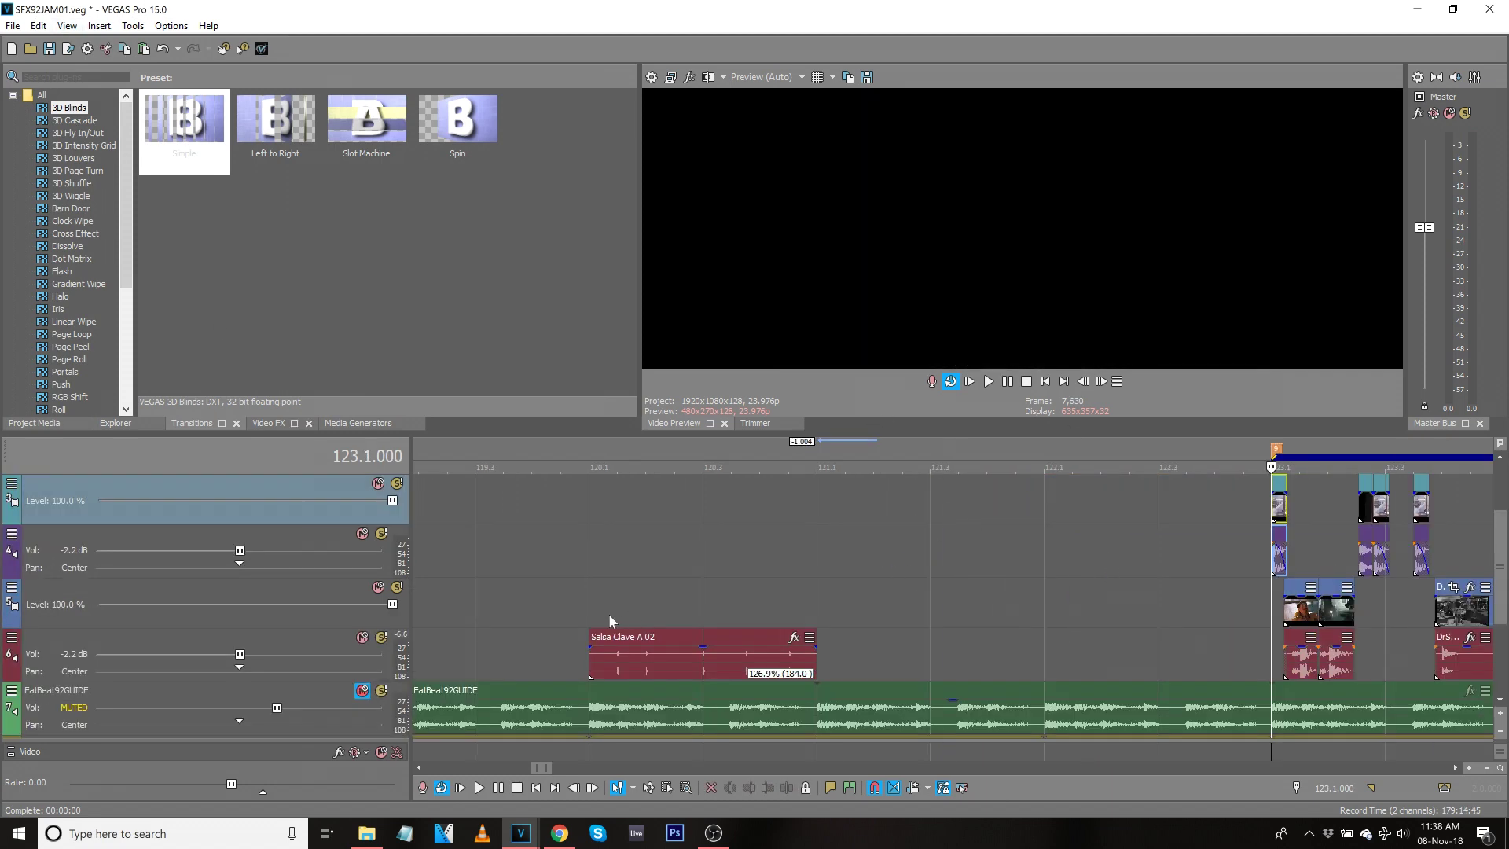
Solo track 6 and play the Salsa Clave A 02 clip from 120.1.000.
{"action": "left_click", "coordinate": [610, 621]}
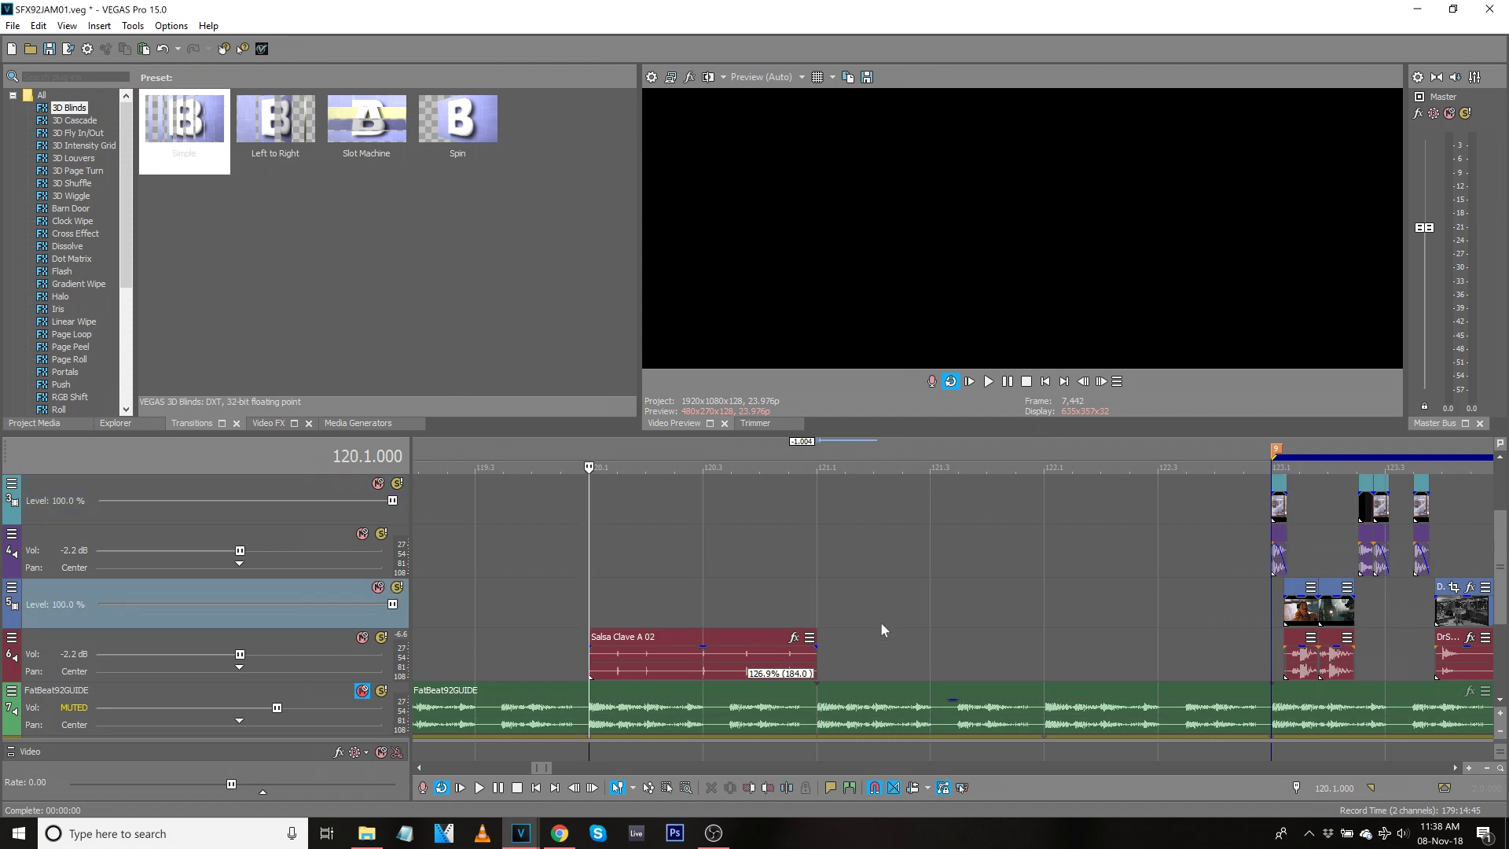
{"action": "left_click", "coordinate": [381, 638]}
{"action": "key", "text": "space"}
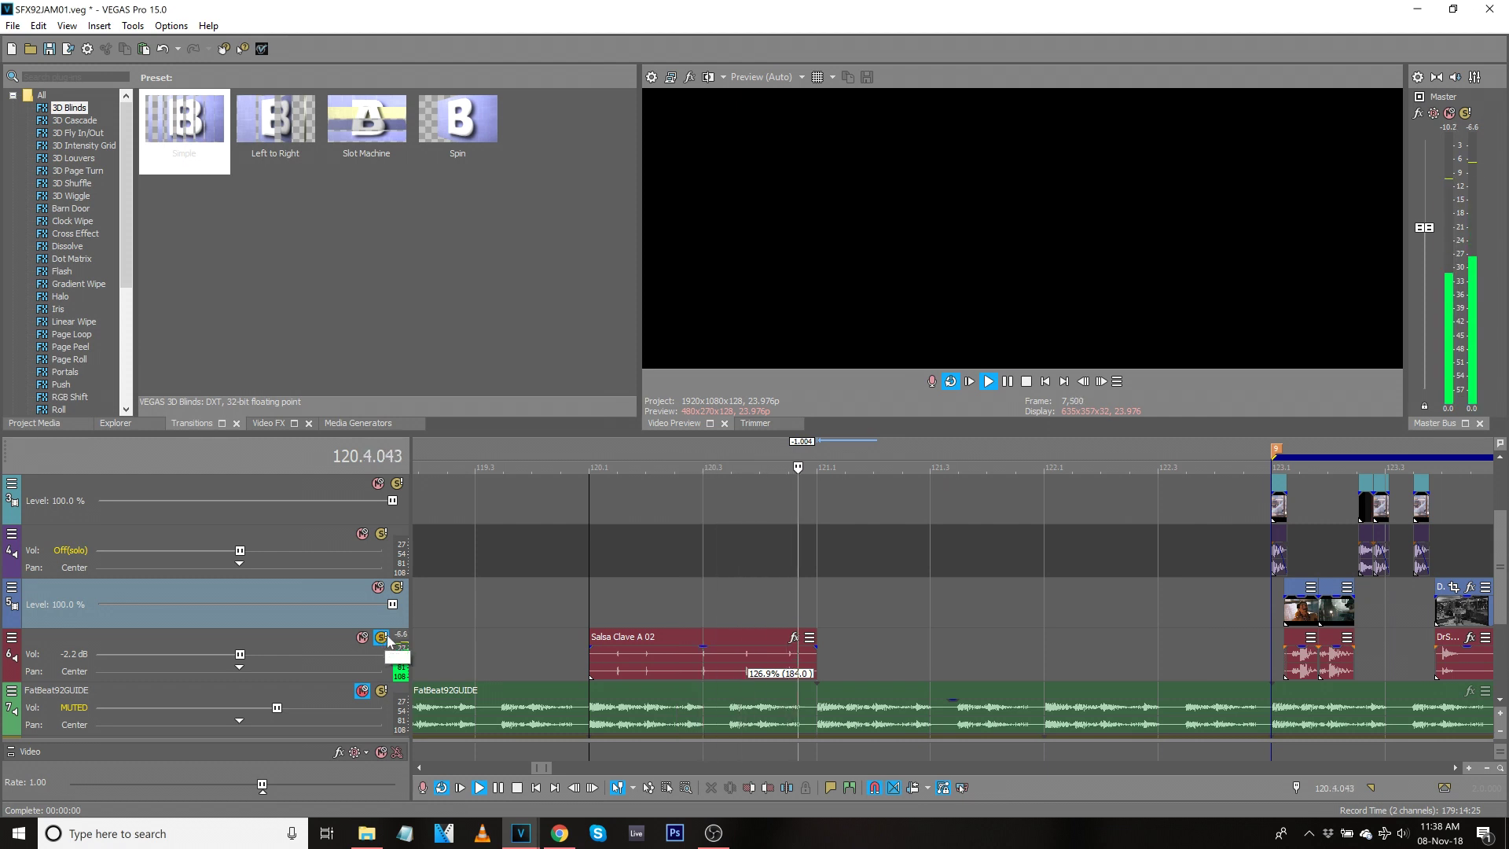
{"action": "key", "text": "space"}
Place a marker on the first hit in the Salsa Clave A 02 waveform at 120.1.032.
{"action": "left_click", "coordinate": [602, 671]}
{"action": "scroll", "coordinate": [603, 671], "scroll_direction": "up", "scroll_amount": 5}
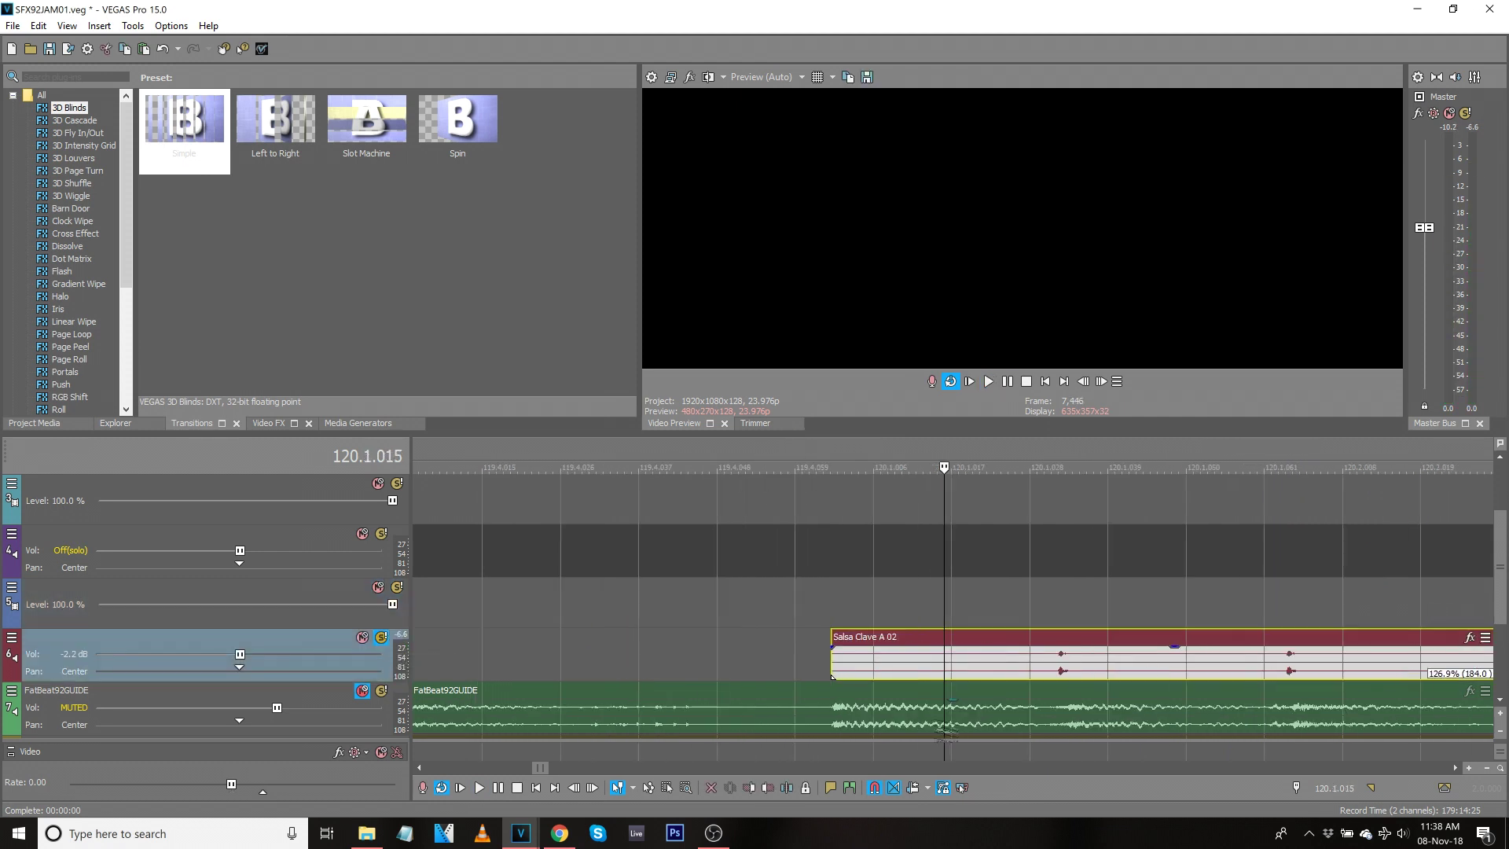
{"action": "left_click", "coordinate": [1174, 664]}
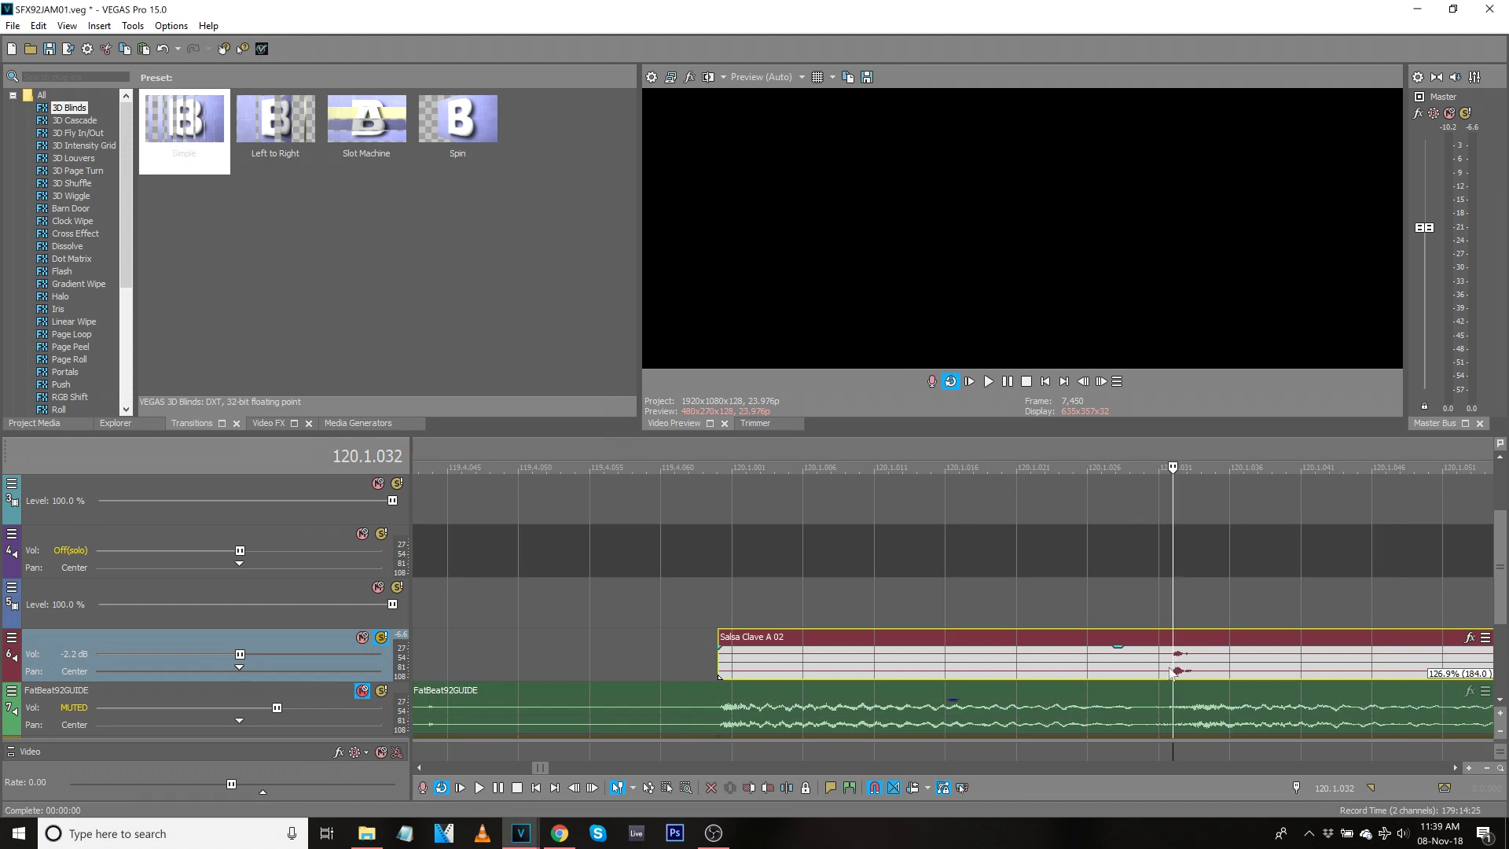
{"action": "left_click", "coordinate": [1172, 665]}
{"action": "key", "text": "m"}
{"action": "left_click", "coordinate": [1173, 665]}
{"action": "key", "text": "m"}
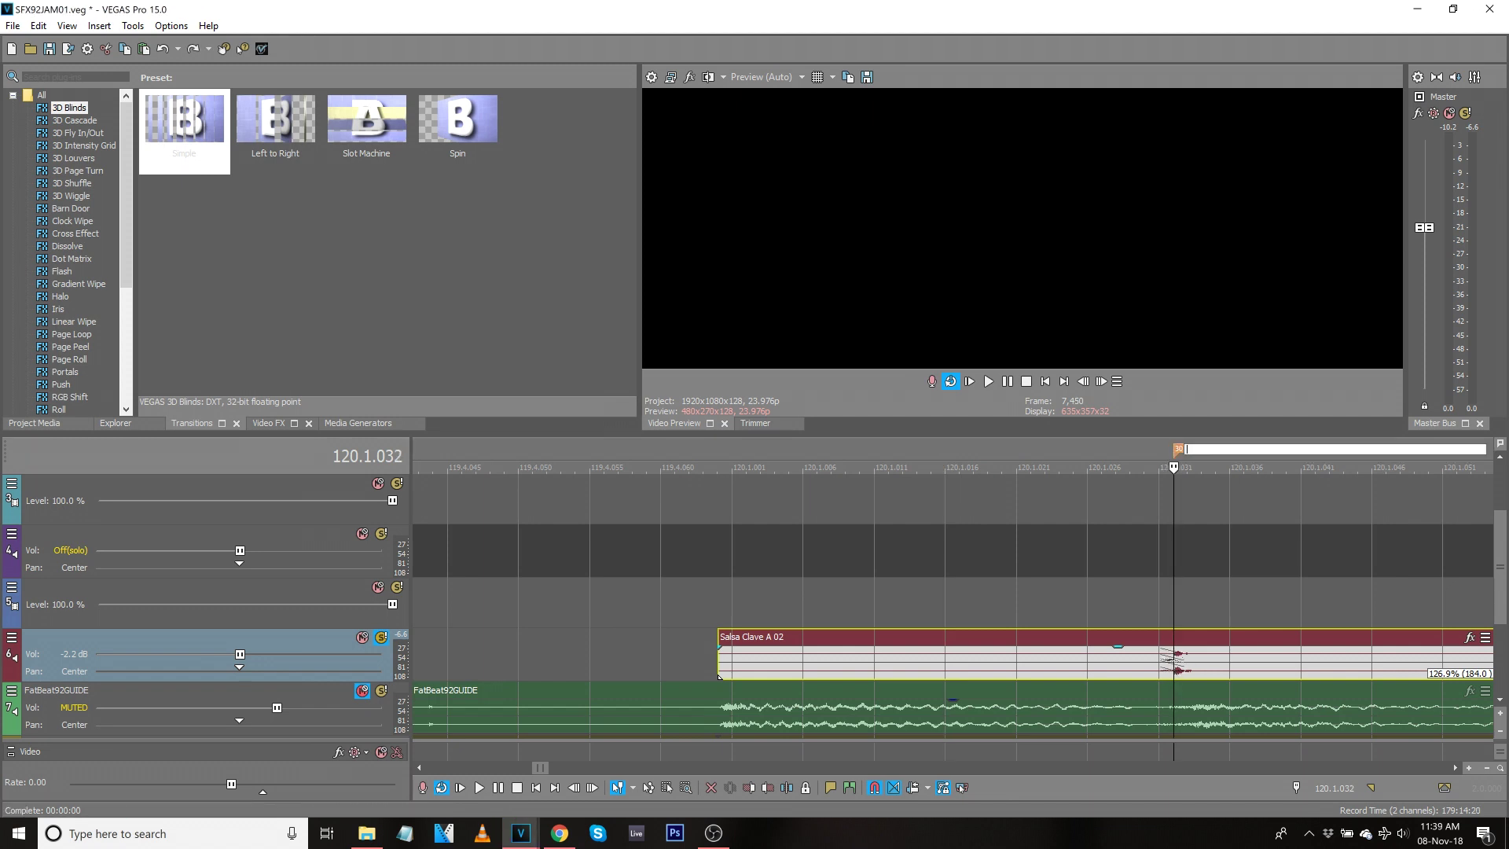
Place a marker on each of the four remaining hits in the Salsa Clave A 02 clip.
{"action": "scroll", "coordinate": [1176, 665], "scroll_direction": "down", "scroll_amount": 2}
{"action": "left_click", "coordinate": [1172, 664]}
{"action": "key", "text": "m"}
{"action": "scroll", "coordinate": [1172, 664], "scroll_direction": "down", "scroll_amount": 1}
{"action": "left_click", "coordinate": [1247, 661]}
{"action": "key", "text": "m"}
{"action": "left_click", "coordinate": [1470, 657]}
{"action": "scroll", "coordinate": [1470, 657], "scroll_direction": "down", "scroll_amount": 1}
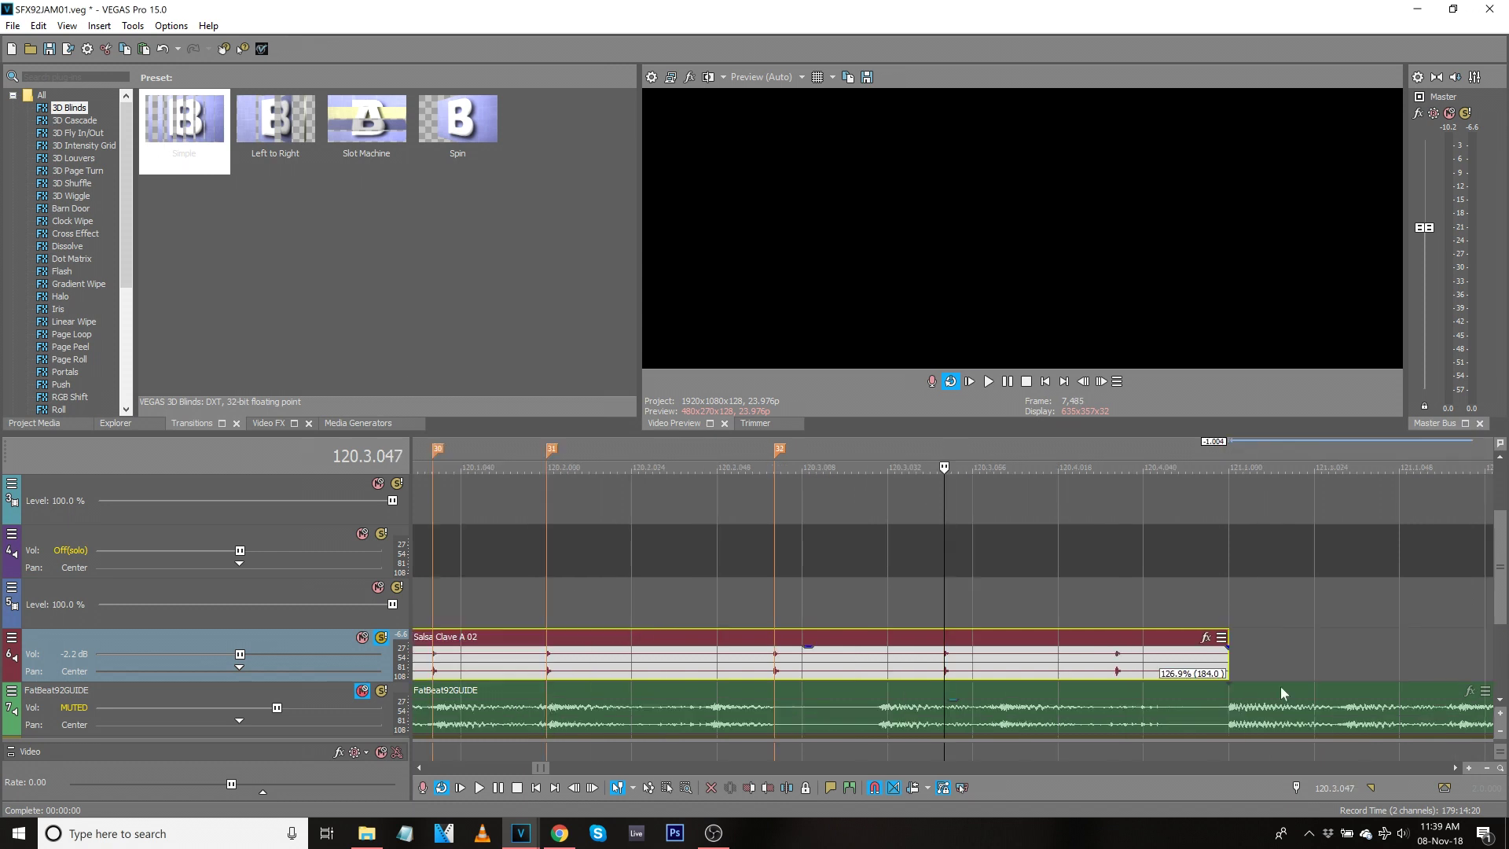
{"action": "key", "text": "m"}
{"action": "left_click", "coordinate": [1116, 661]}
{"action": "key", "text": "m"}
Copy the short clip at 123.1.000, paste it on tracks 3 and 4 at marker 30, and turn off track 6's solo.
{"action": "scroll", "coordinate": [1116, 661], "scroll_direction": "down", "scroll_amount": 4}
{"action": "left_click", "coordinate": [748, 619]}
{"action": "left_click", "coordinate": [1436, 503]}
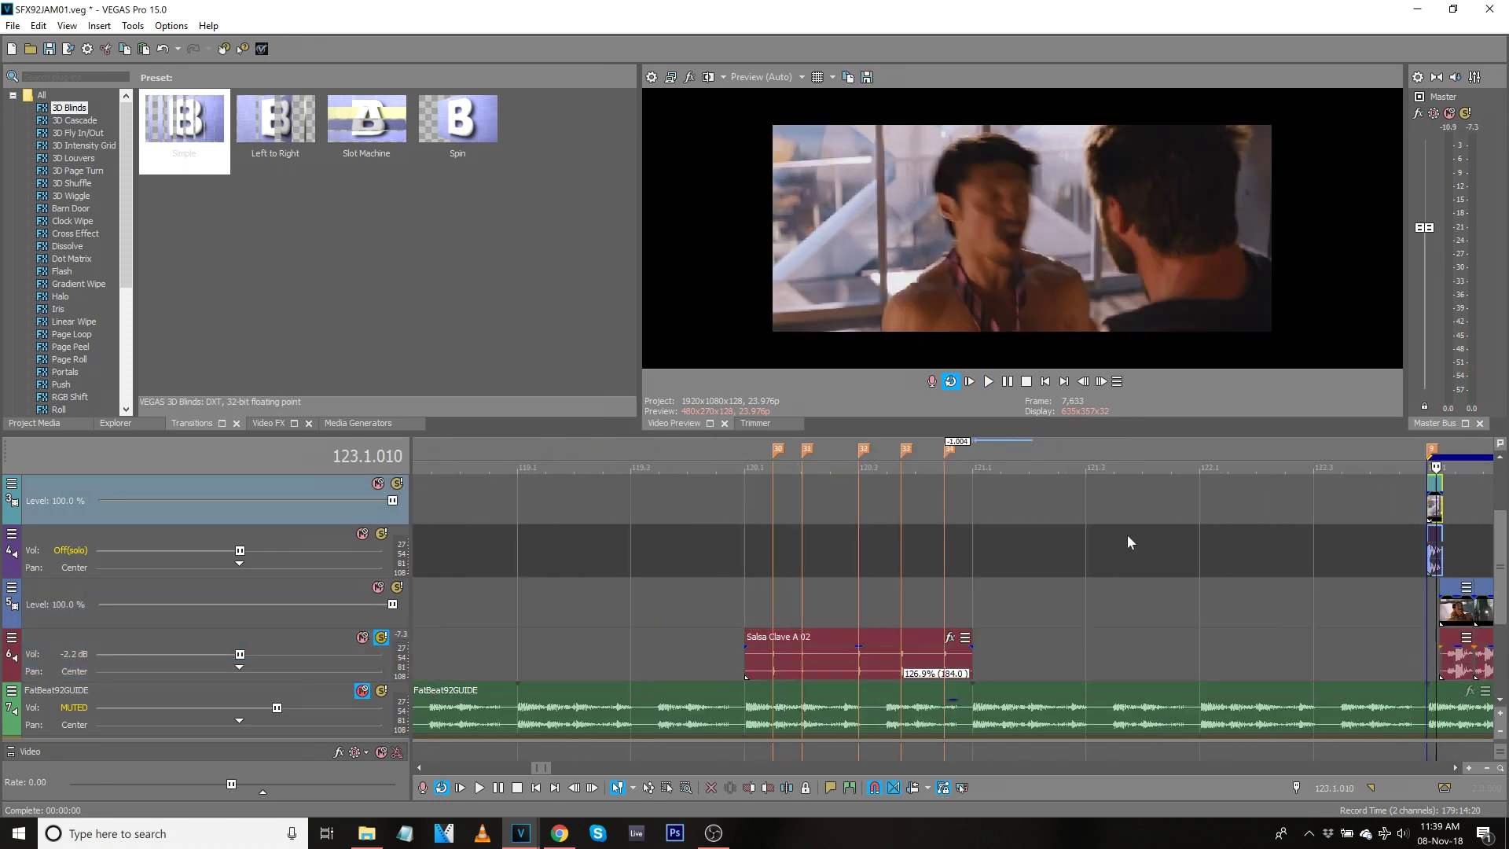
{"action": "left_click", "coordinate": [776, 516]}
{"action": "key", "text": "ctrl+v"}
{"action": "left_click", "coordinate": [380, 637]}
Paste the copied clip at markers 31, 32, 33 and 34.
{"action": "left_click", "coordinate": [801, 503]}
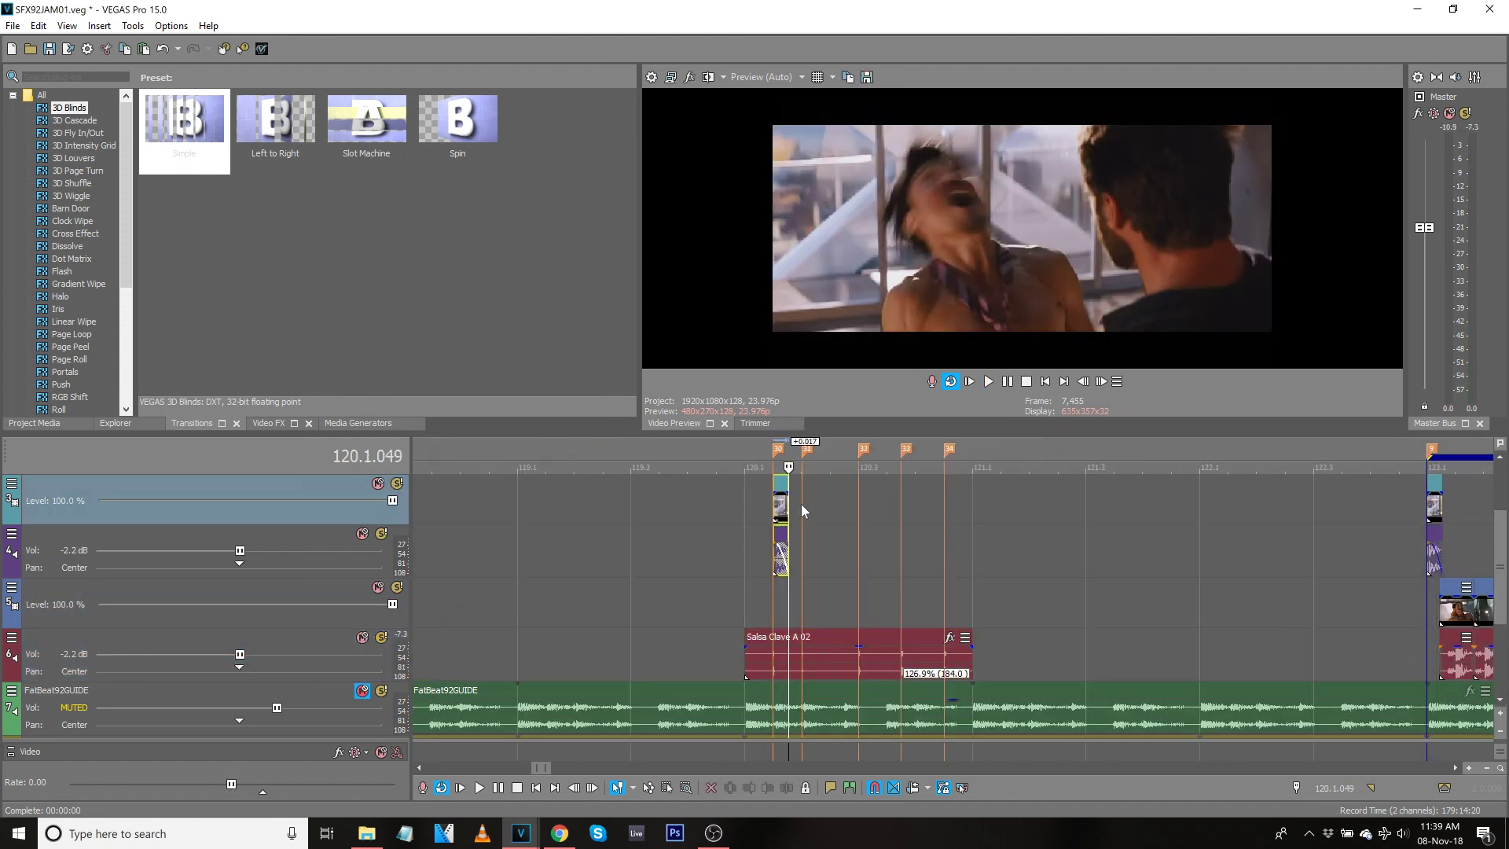
{"action": "key", "text": "ctrl+v"}
{"action": "left_click", "coordinate": [860, 492]}
{"action": "key", "text": "ctrl+v"}
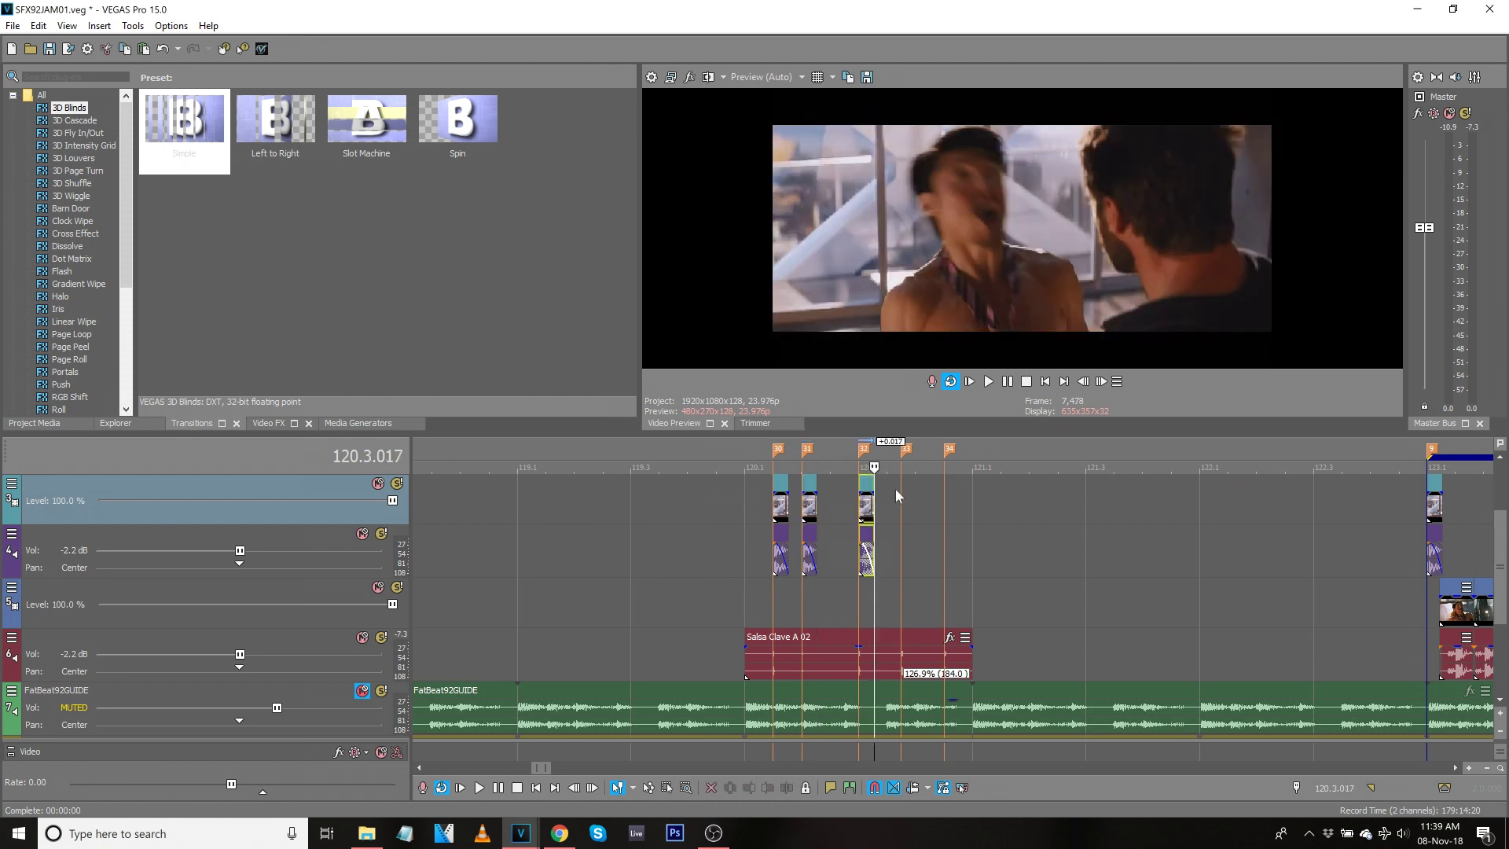
{"action": "left_click", "coordinate": [896, 488]}
{"action": "key", "text": "ctrl+v"}
{"action": "left_click", "coordinate": [946, 497]}
{"action": "key", "text": "ctrl+v"}
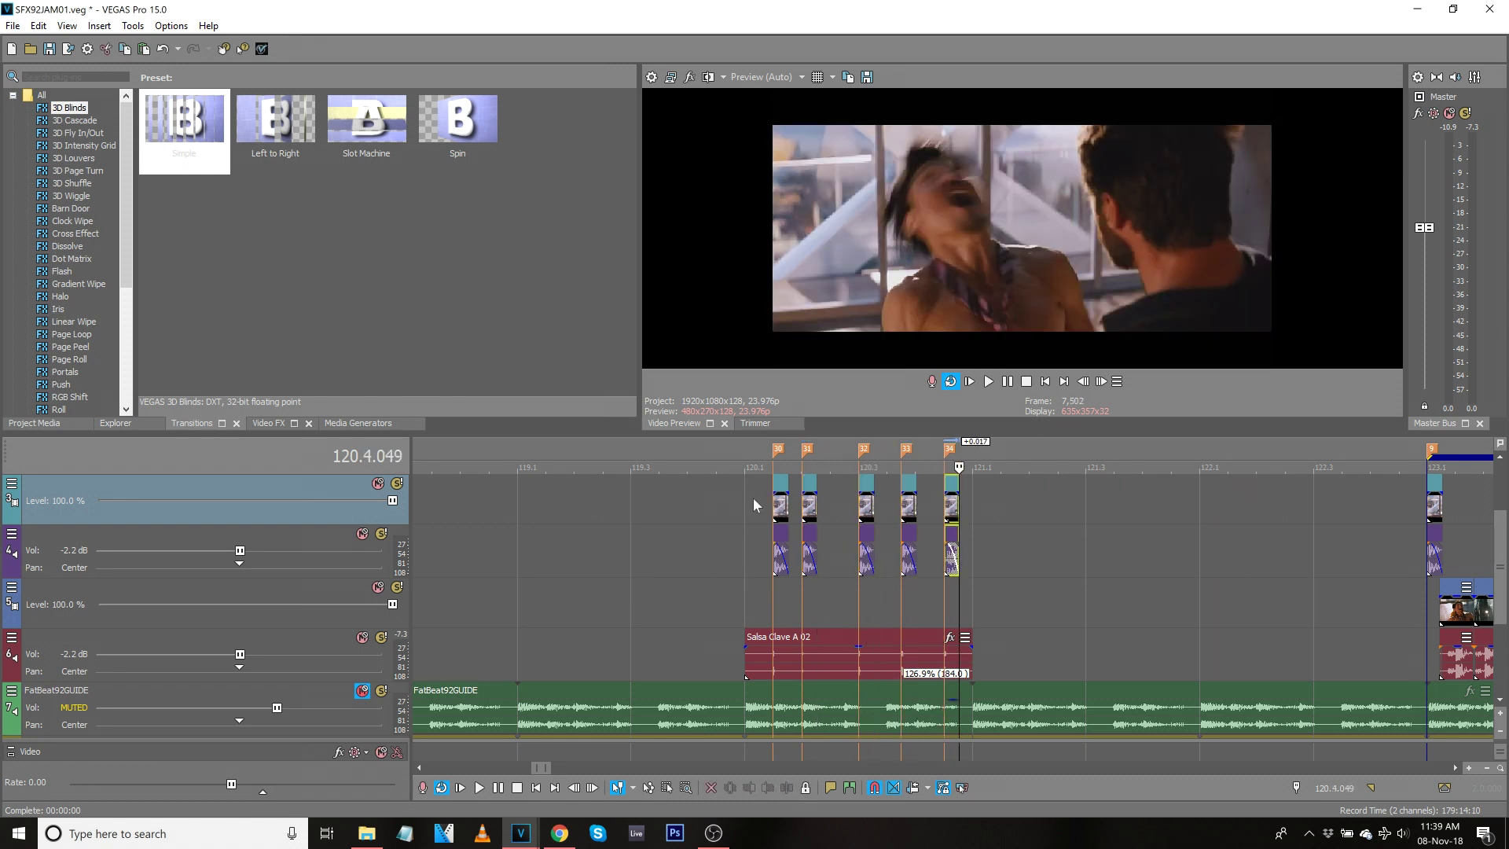
Play the pasted clips from 120.1.000 and set the loop region from 120.1.000 to 121.1.000.
{"action": "left_click", "coordinate": [742, 498]}
{"action": "key", "text": "space"}
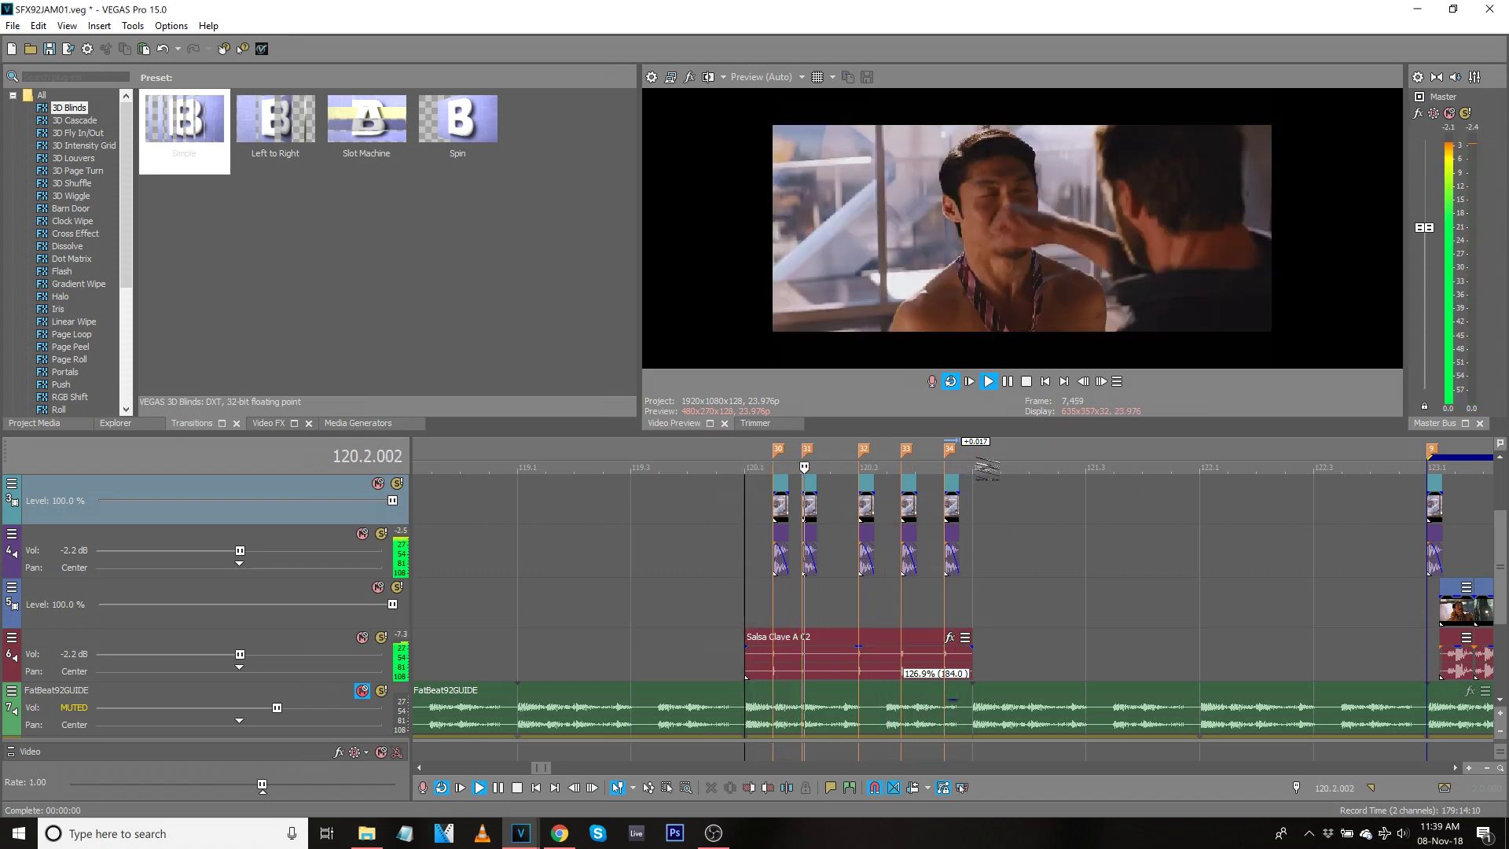
{"action": "left_click_drag", "start_coordinate": [972, 550], "coordinate": [701, 556]}
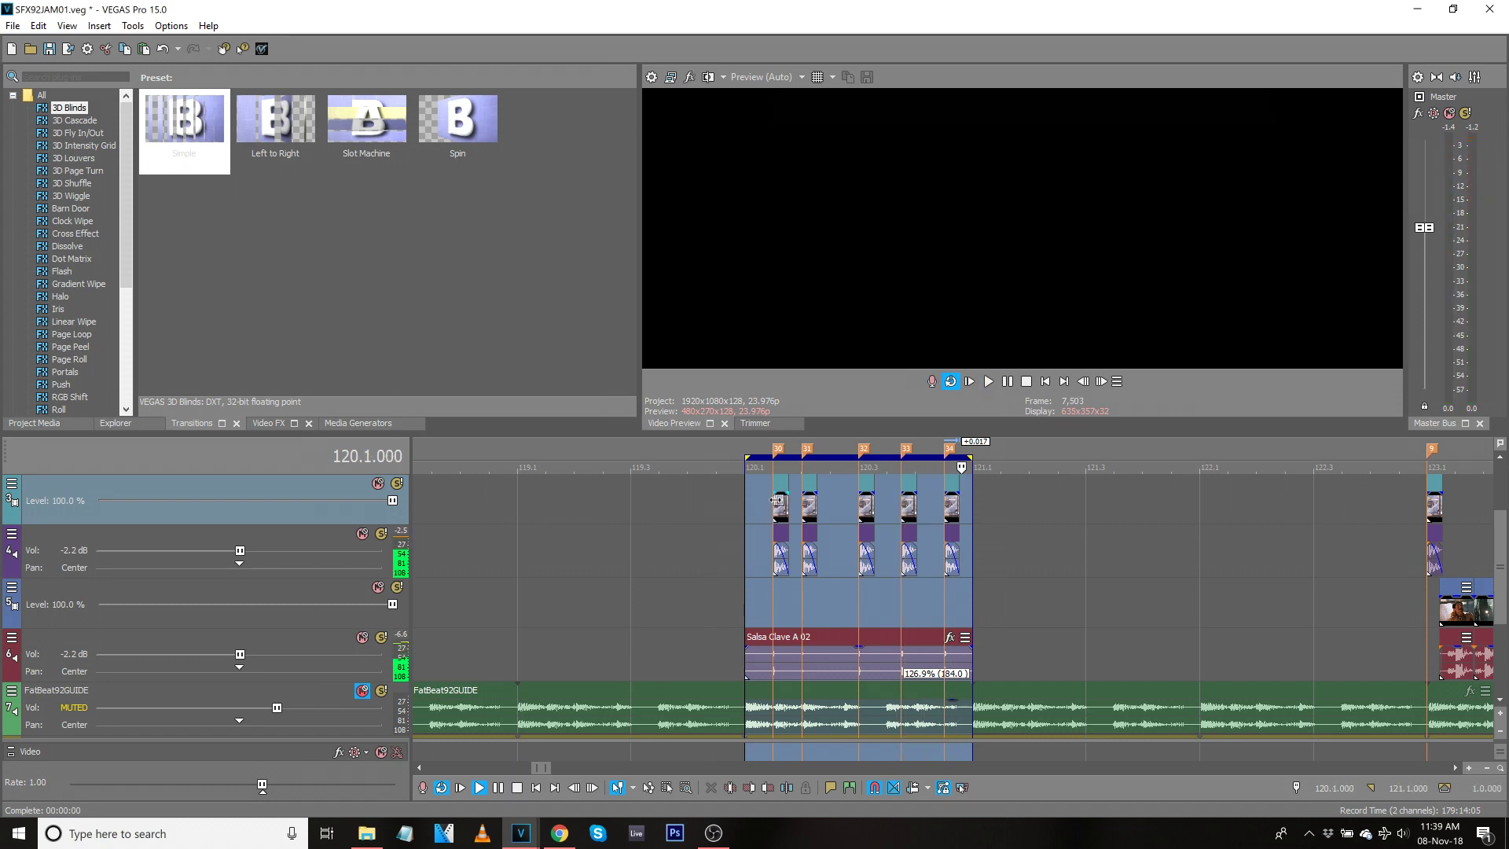
Extend the starts of the five pasted clips backward to fill the gaps between them, and play the looped section.
{"action": "mouse_move", "coordinate": [774, 503]}
{"action": "left_mouse_down"}
{"action": "mouse_move", "coordinate": [746, 501]}
{"action": "mouse_move", "coordinate": [795, 508]}
{"action": "left_mouse_up"}
{"action": "key", "text": "space"}
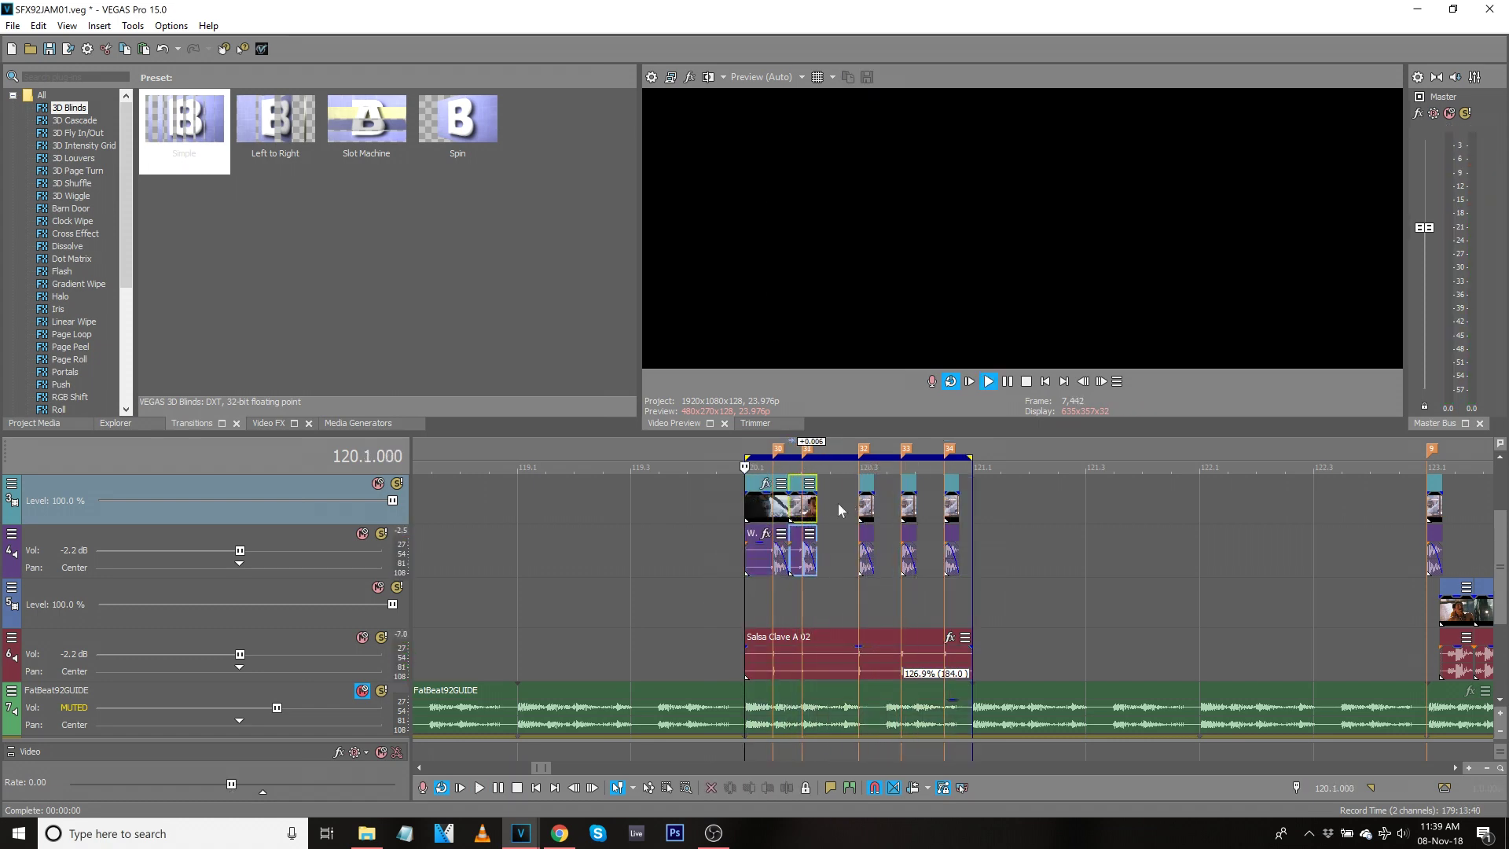
{"action": "key", "text": "space"}
{"action": "left_click_drag", "start_coordinate": [860, 503], "coordinate": [823, 509]}
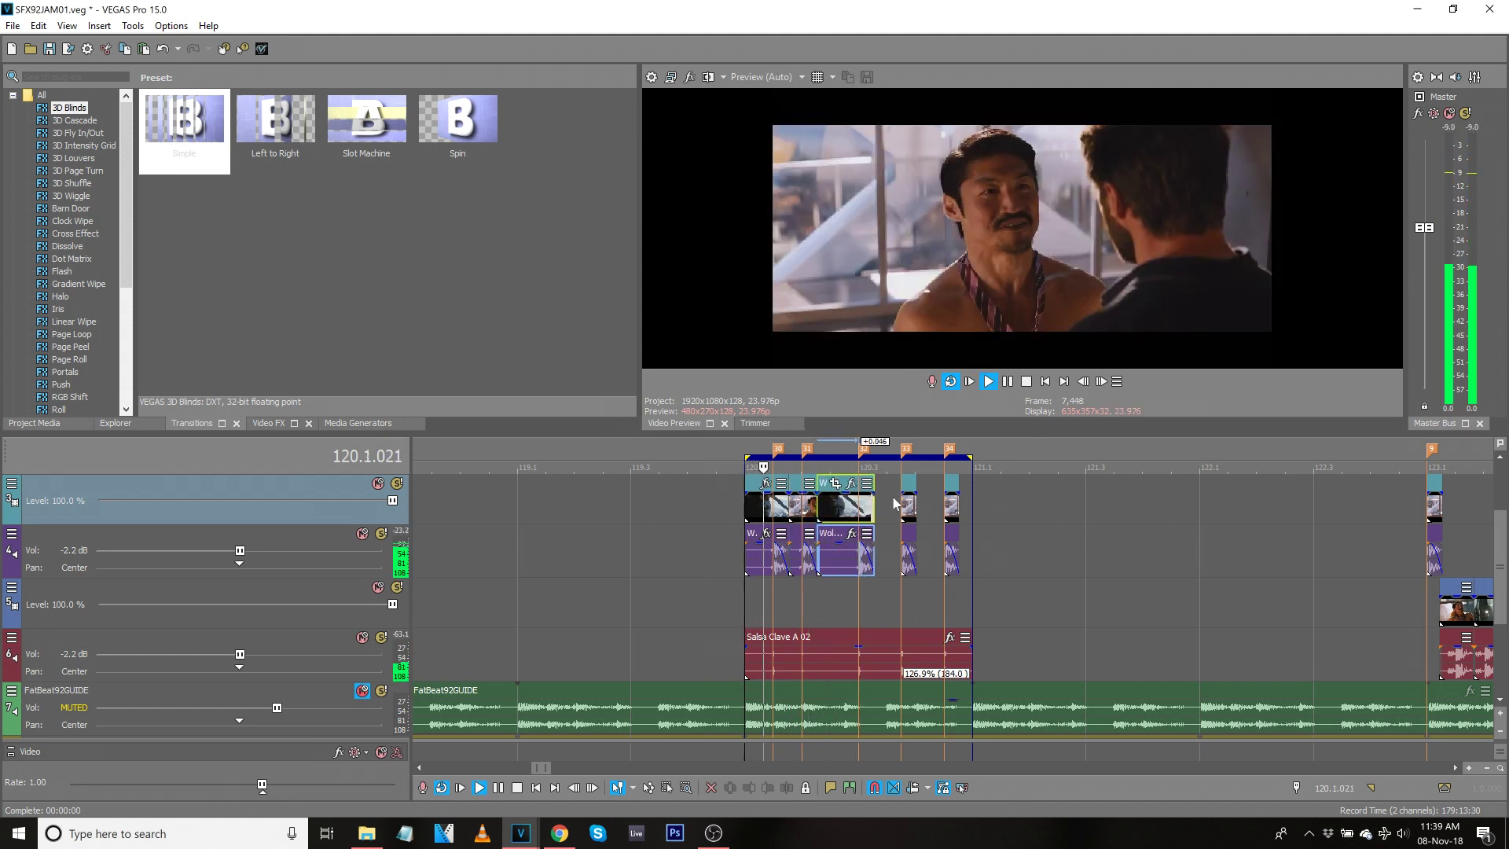
{"action": "mouse_move", "coordinate": [902, 504]}
{"action": "left_mouse_down"}
{"action": "mouse_move", "coordinate": [875, 508]}
{"action": "mouse_move", "coordinate": [918, 507]}
{"action": "left_mouse_up"}
{"action": "key", "text": "space"}
{"action": "key", "text": "space"}
{"action": "key", "text": "space"}
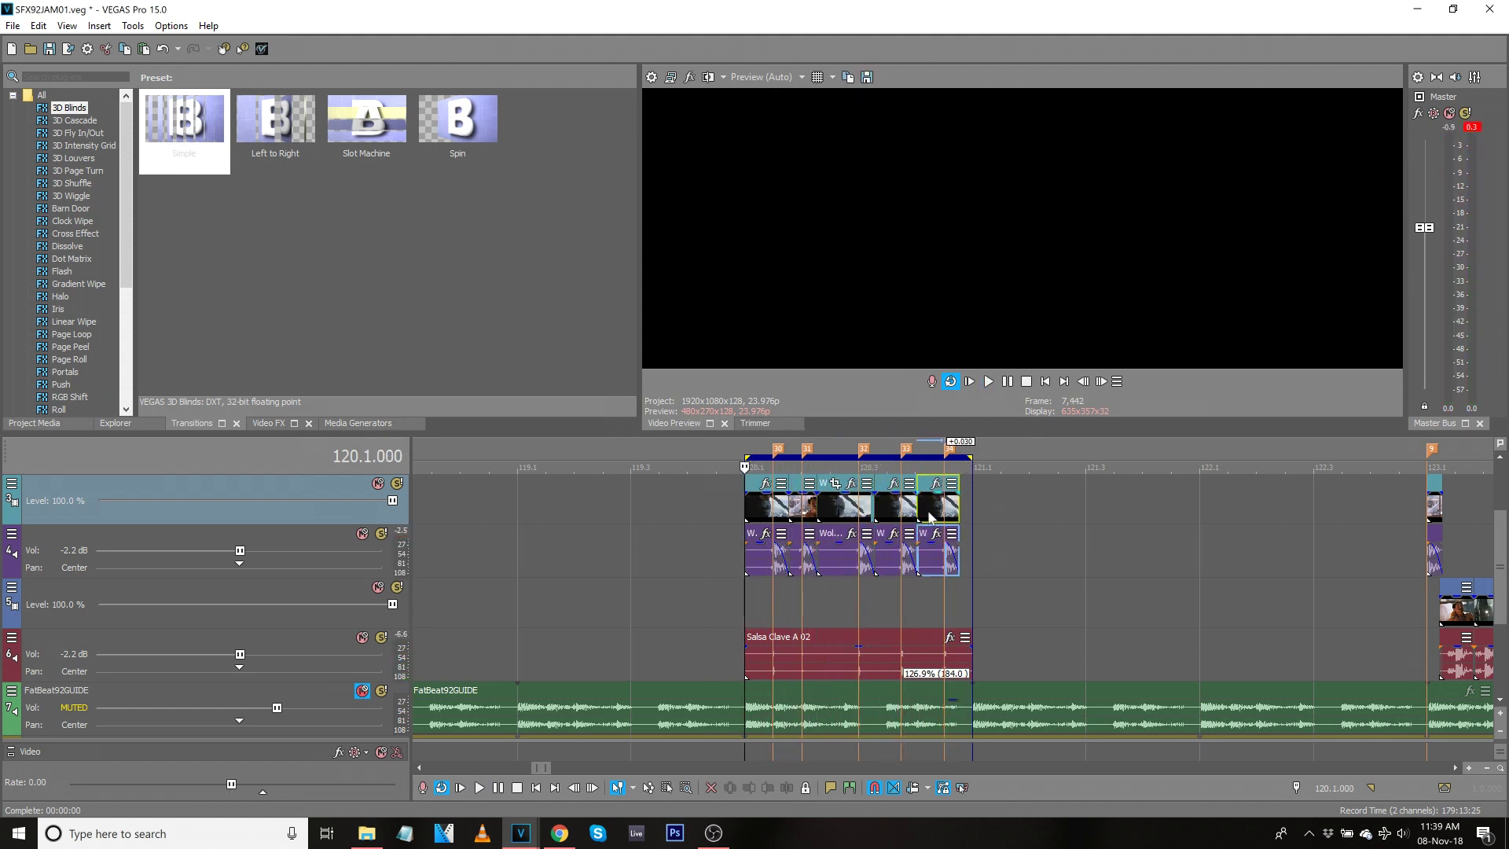
Split the first WolverineSFX clip at marker 30 and delete the part before the marker.
{"action": "left_click", "coordinate": [783, 505]}
{"action": "left_click", "coordinate": [775, 473]}
{"action": "scroll", "coordinate": [829, 539], "scroll_direction": "up", "scroll_amount": 6}
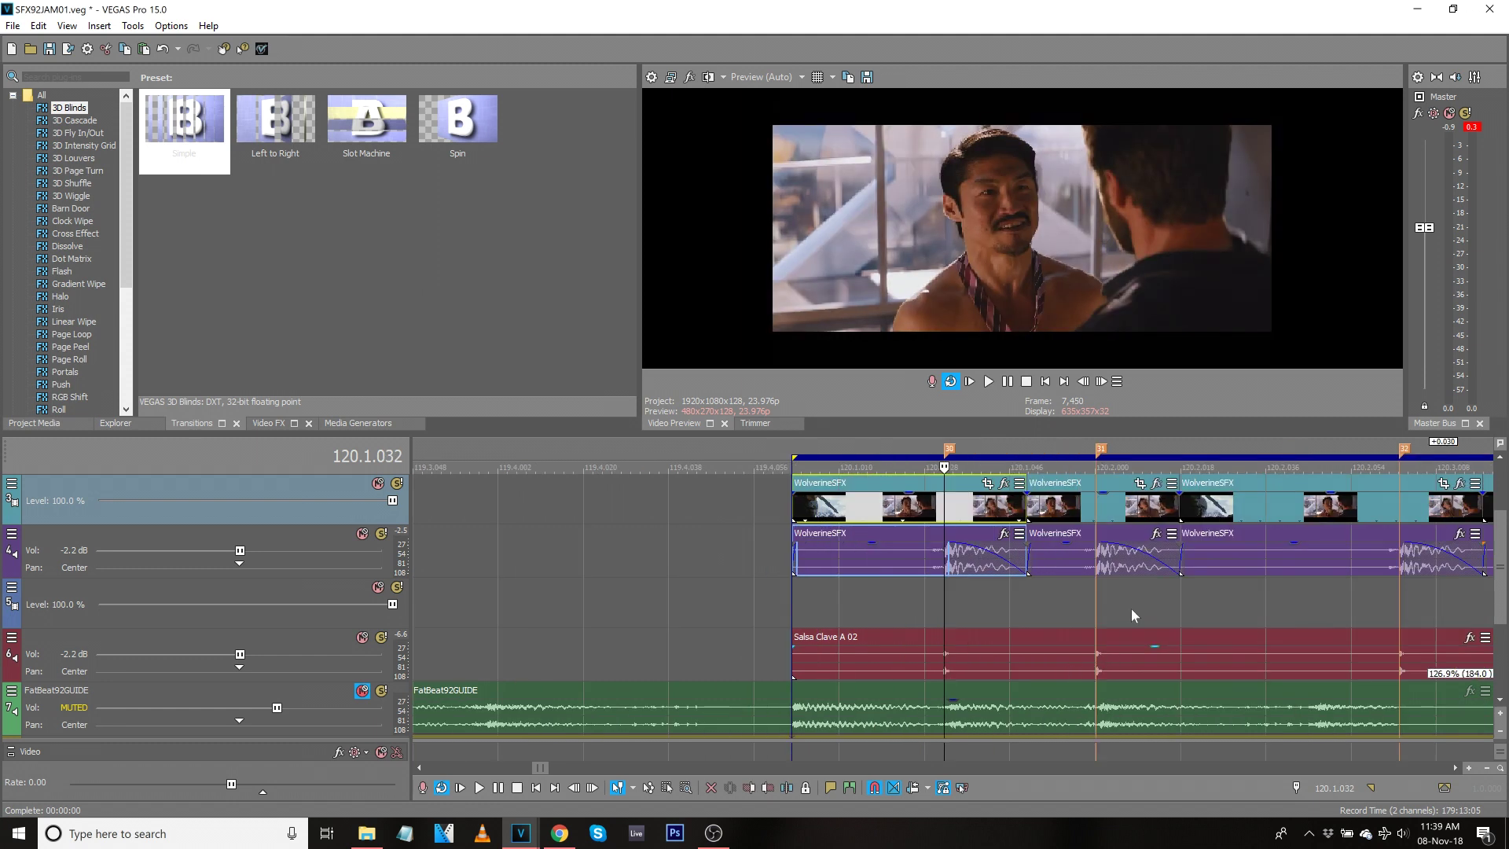
{"action": "key", "text": "ctrl+z"}
{"action": "left_click", "coordinate": [946, 502]}
{"action": "key", "text": "s"}
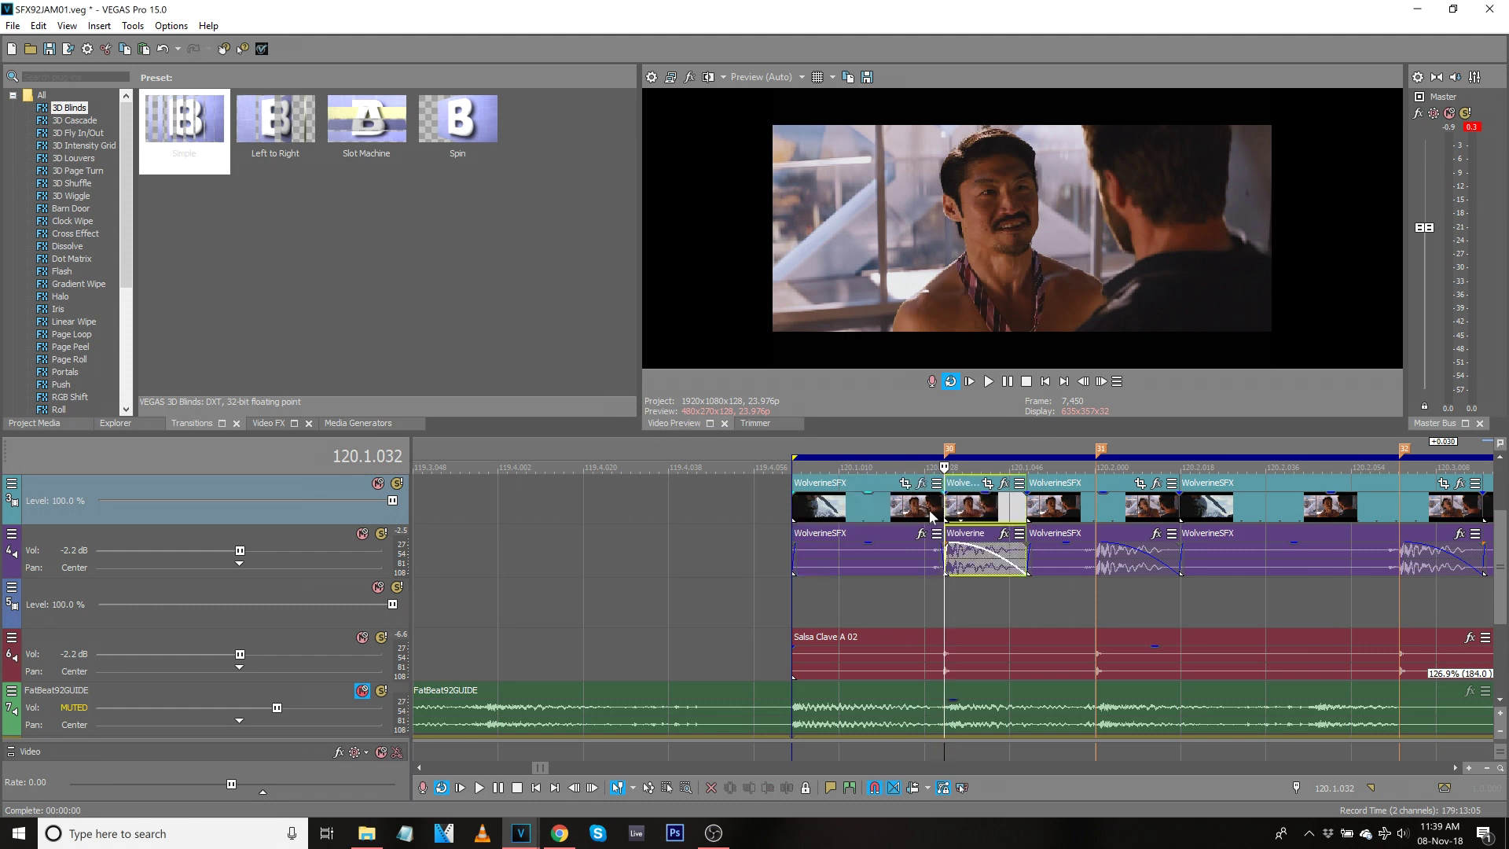
{"action": "left_click", "coordinate": [936, 558]}
{"action": "key", "text": "Delete"}
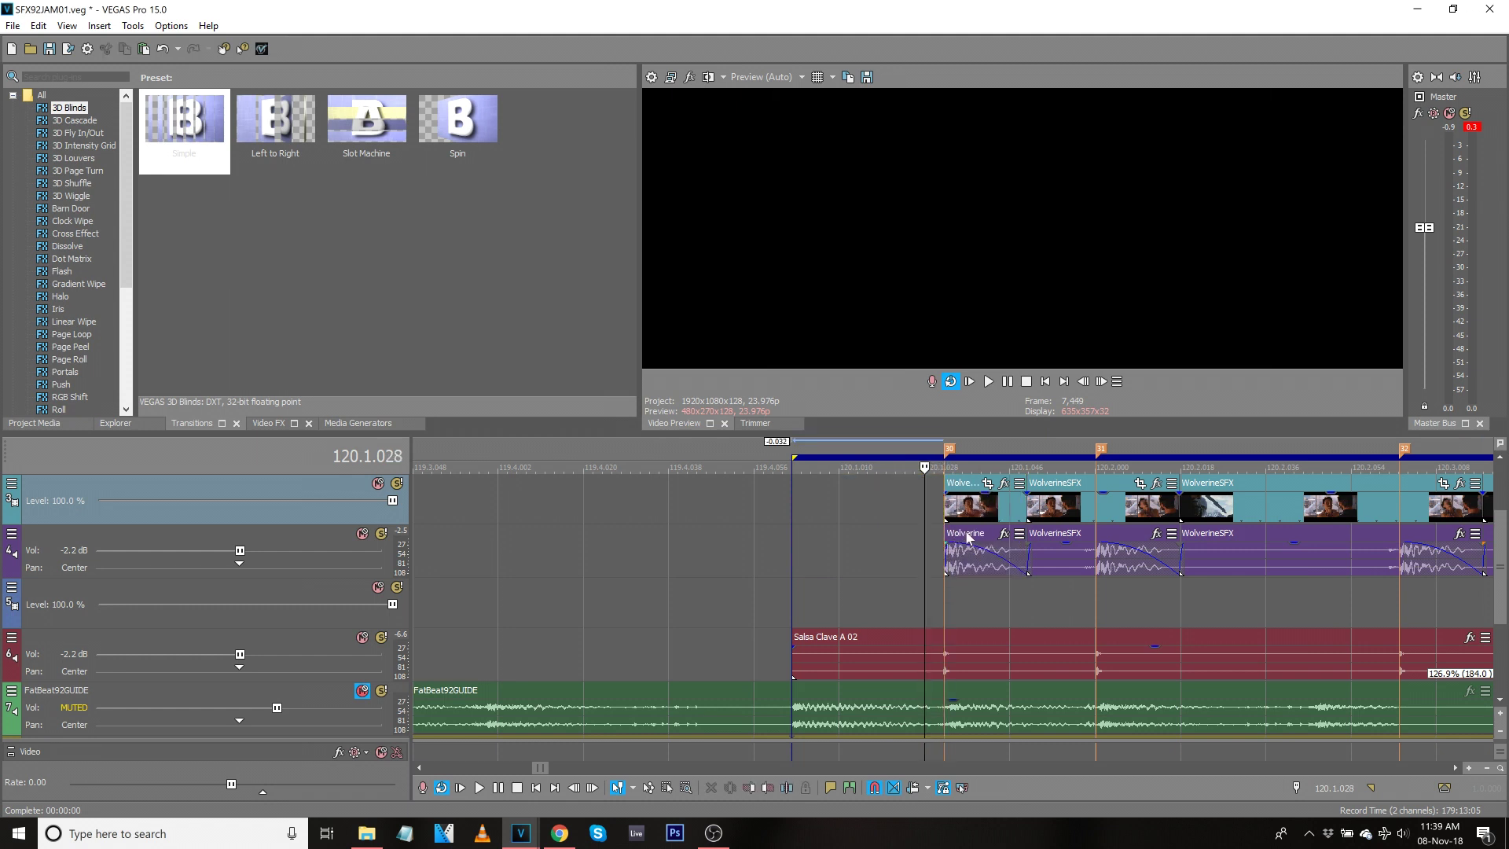
Turn on Ignore Event Grouping, try extending the first WolverineSFX video clip's start backward on its own, and undo the extension.
{"action": "left_click", "coordinate": [962, 563]}
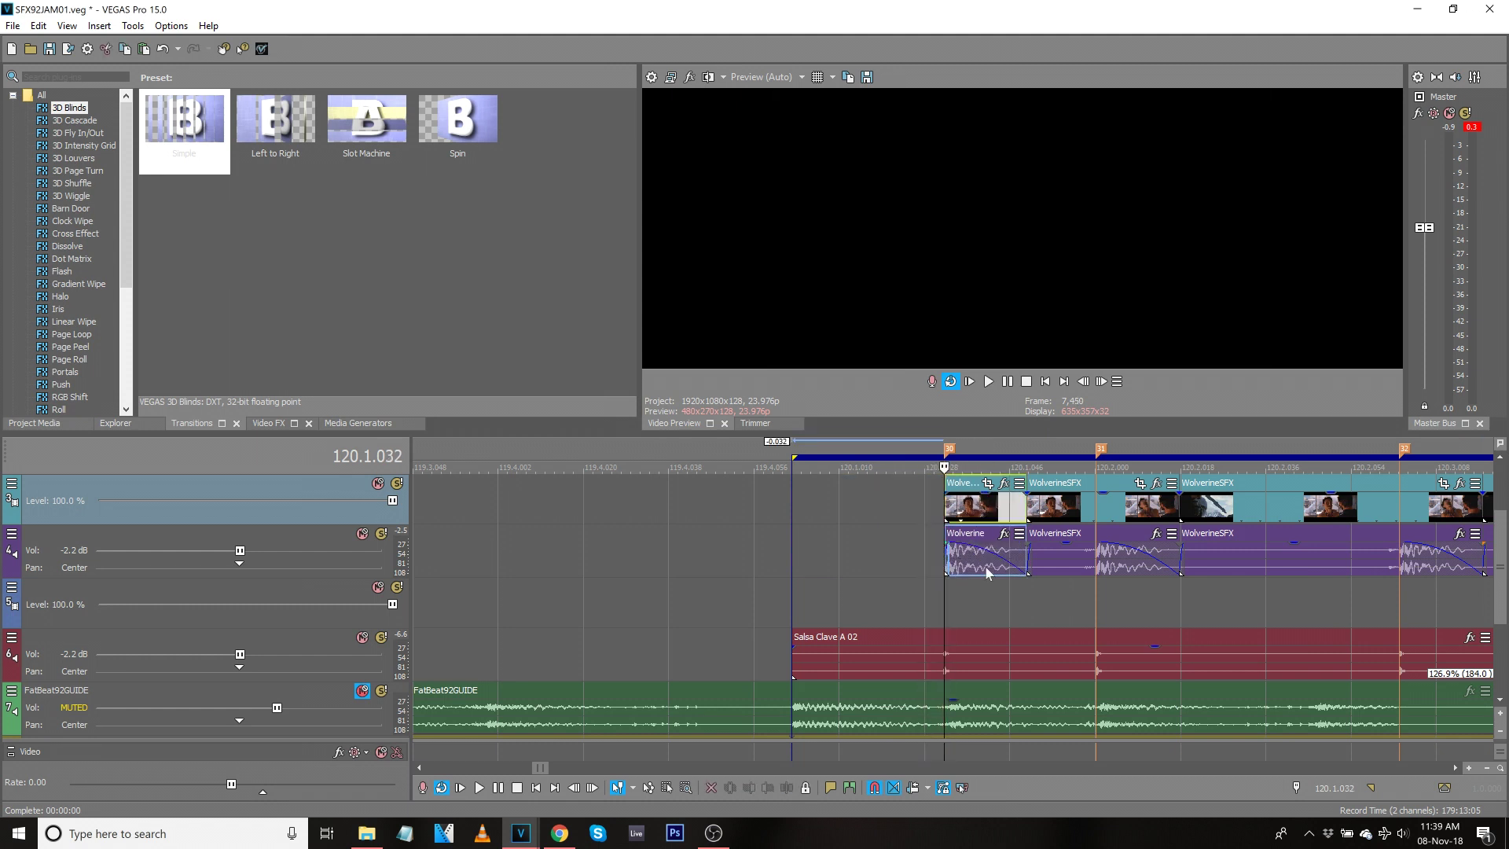
{"action": "left_click", "coordinate": [961, 788]}
{"action": "left_click_drag", "start_coordinate": [947, 515], "coordinate": [903, 516]}
{"action": "key", "text": "ctrl+z"}
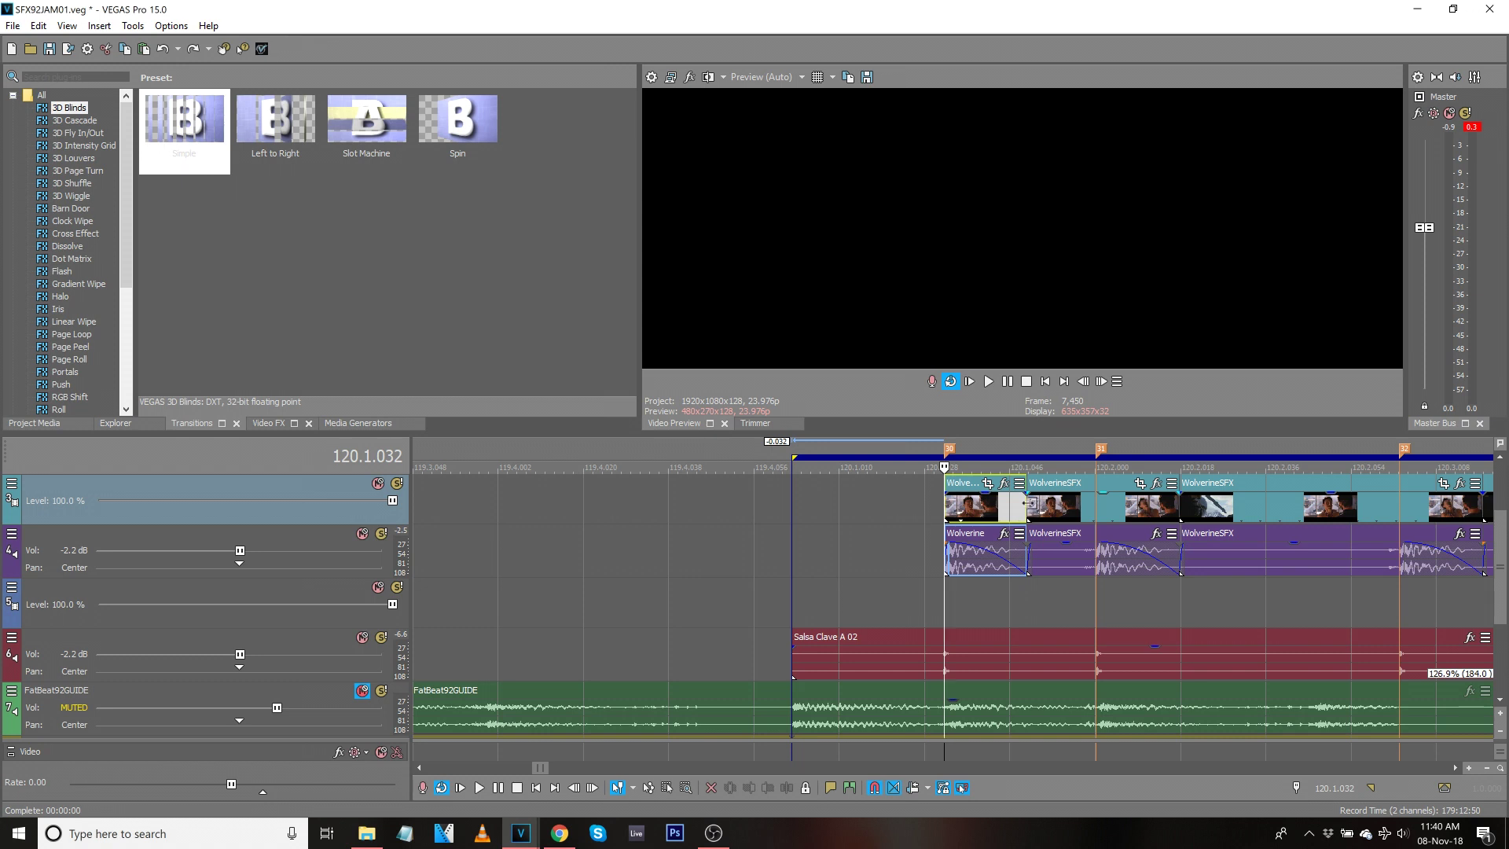
Trim the start of the second WolverineSFX video clip, without its audio, to marker 31 and play the result.
{"action": "left_click_drag", "start_coordinate": [1027, 516], "coordinate": [1097, 515]}
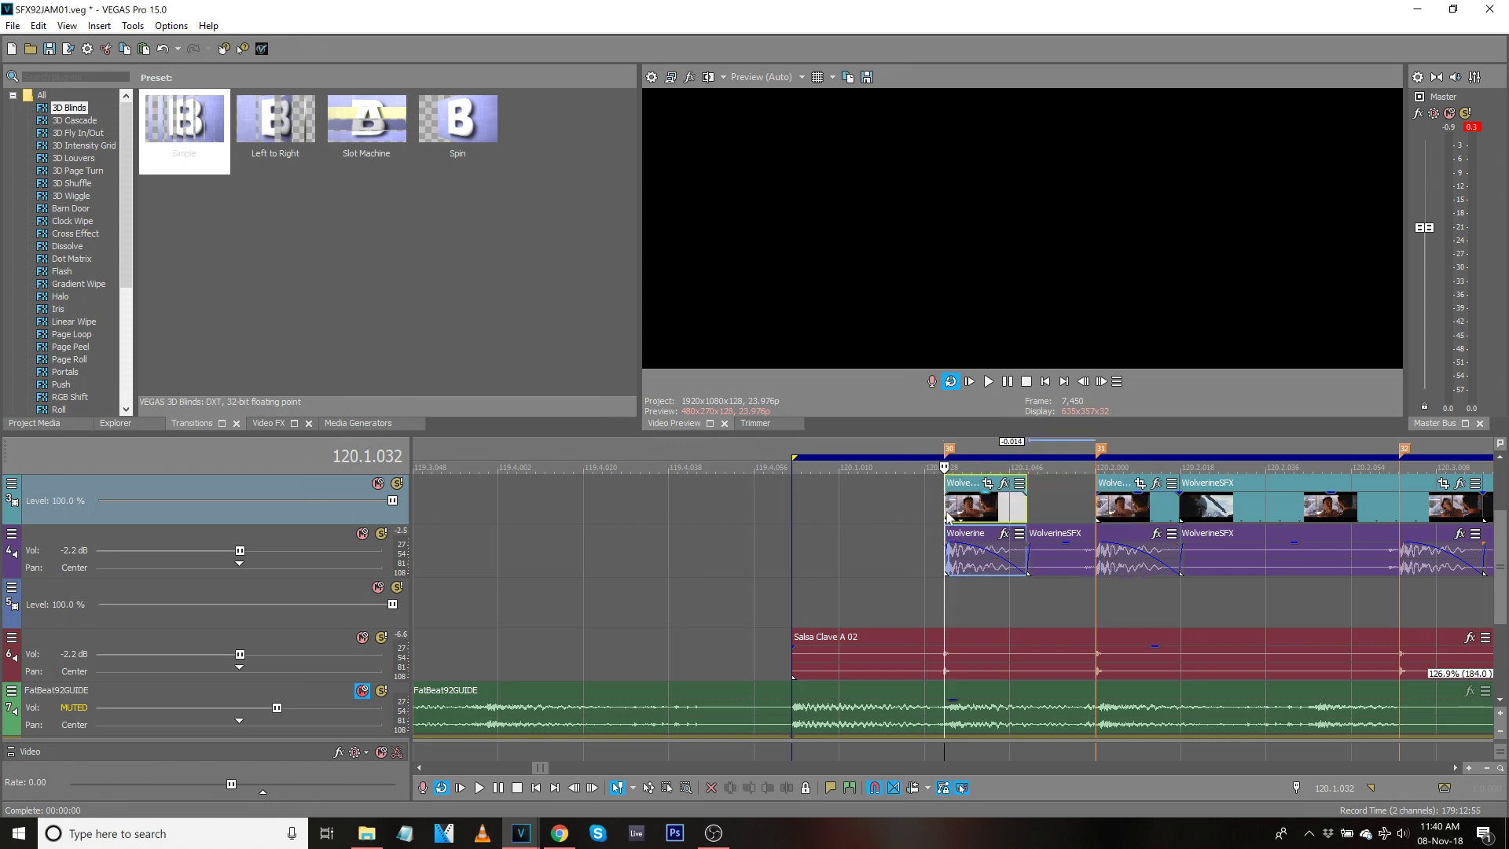
{"action": "key", "text": "space"}
{"action": "key", "text": "space"}
{"action": "key", "text": "space"}
{"action": "key", "text": "space"}
{"action": "key", "text": "space"}
{"action": "key", "text": "space"}
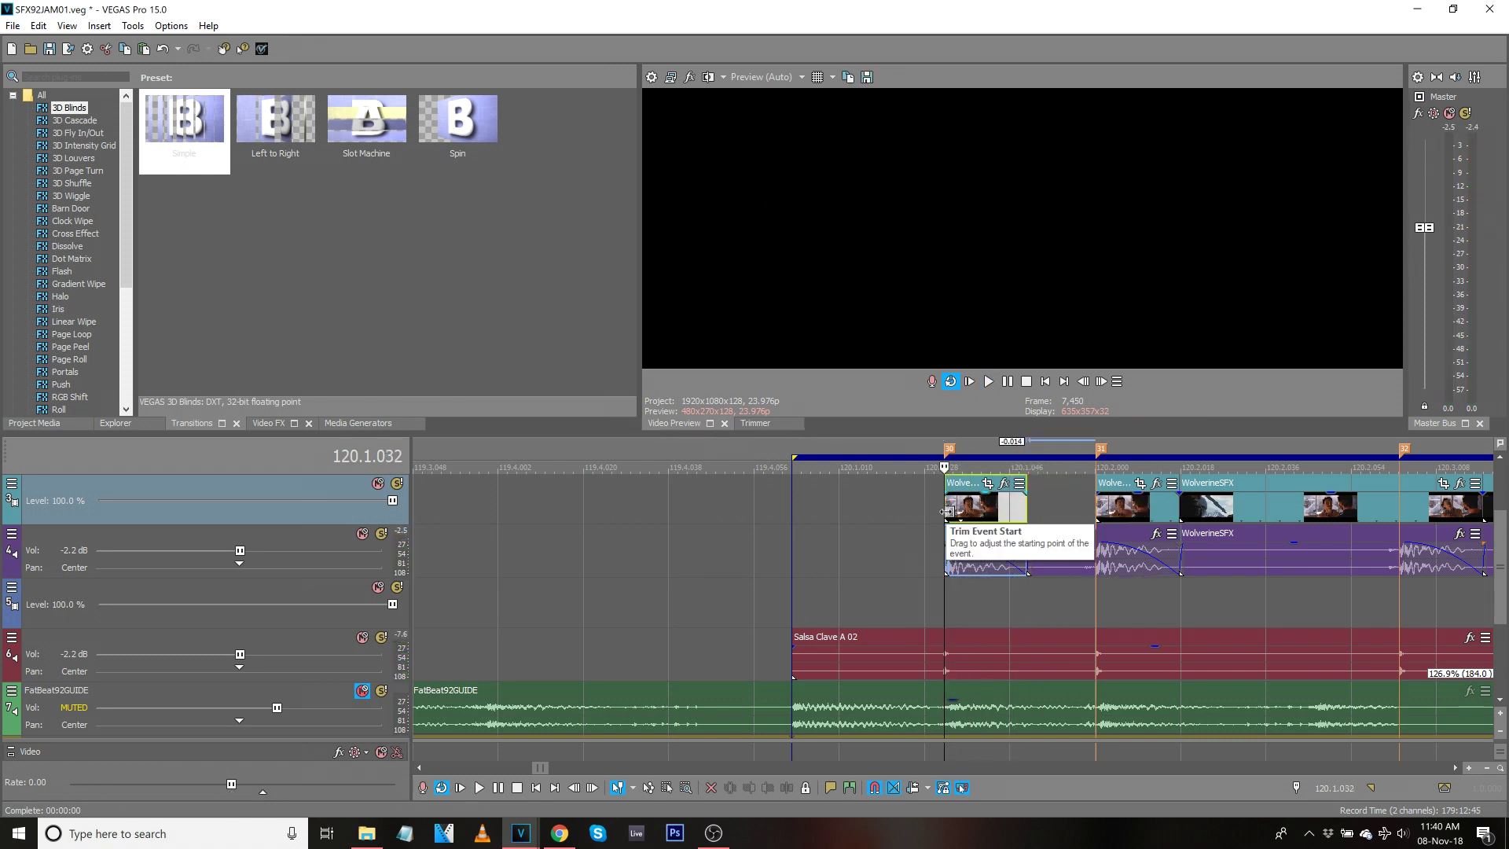
Extend the start of the first WolverineSFX video clip, without its audio, backward to about 120.1.011 and play the result.
{"action": "key", "text": "space"}
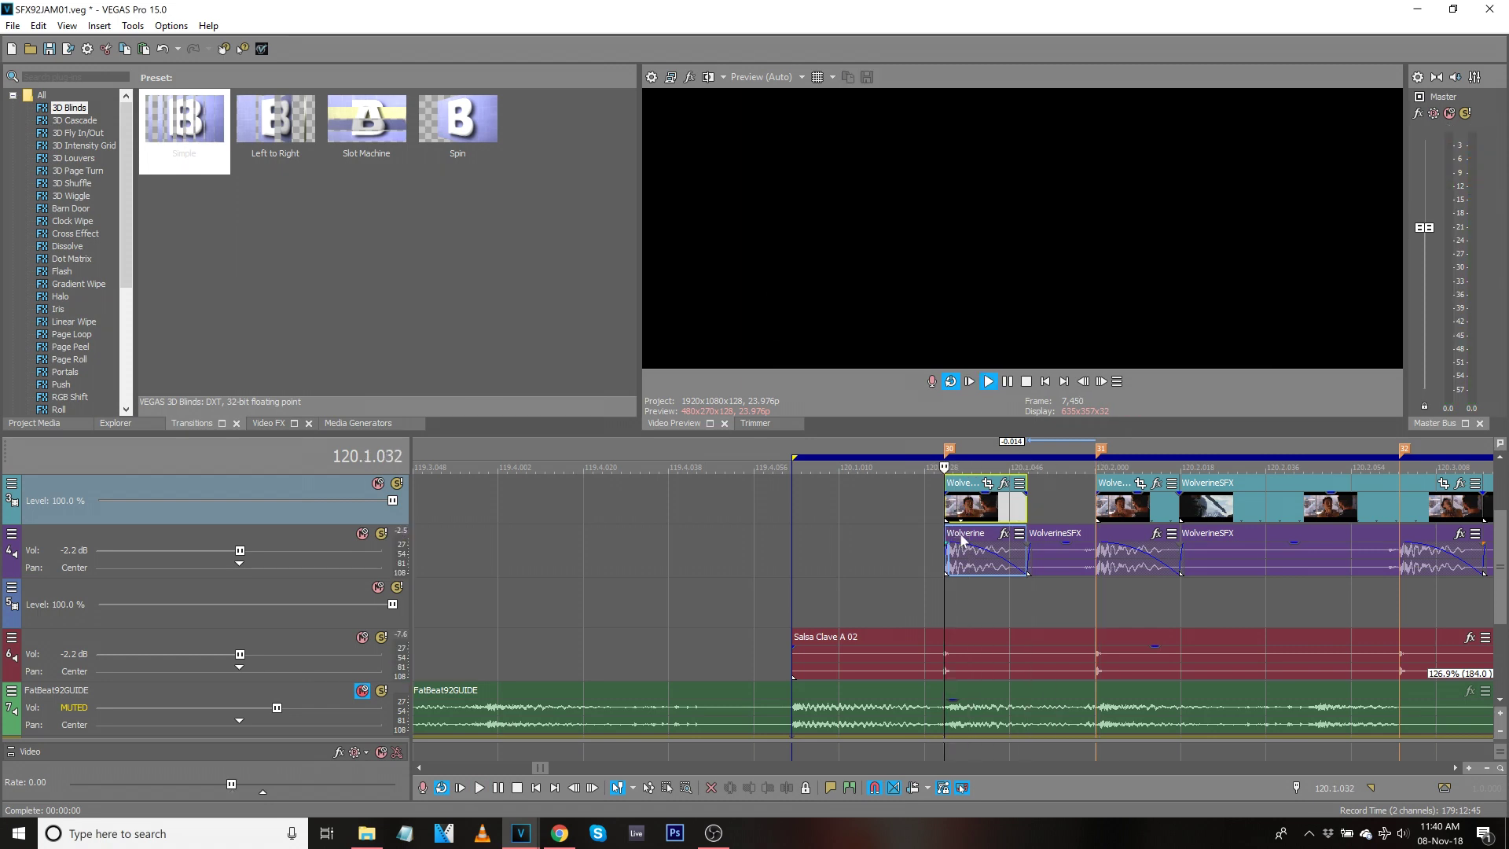
{"action": "key", "text": "space"}
{"action": "left_click_drag", "start_coordinate": [943, 503], "coordinate": [849, 504]}
{"action": "left_click", "coordinate": [845, 503]}
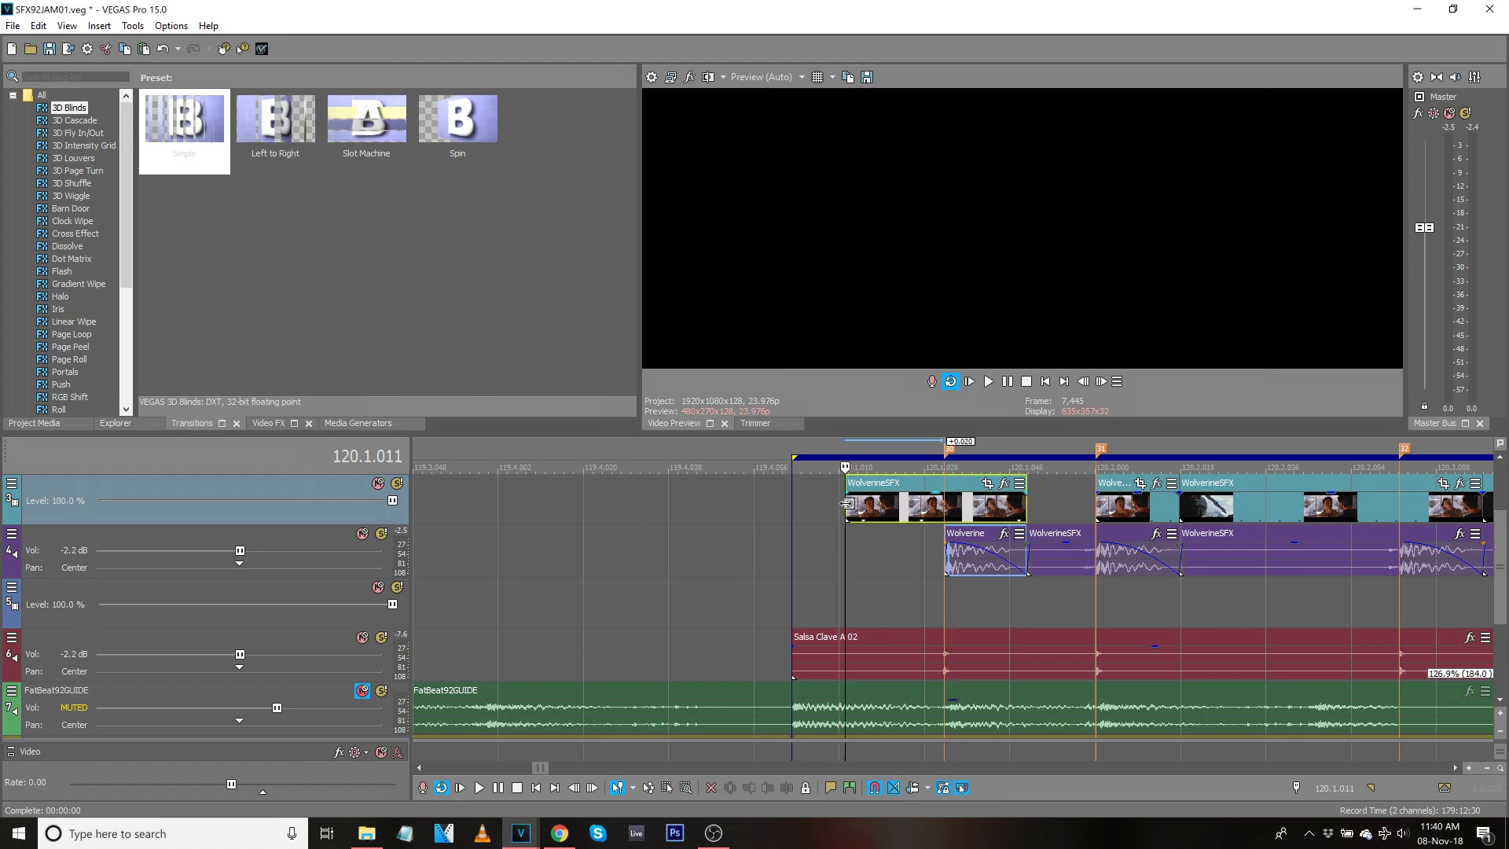
{"action": "key", "text": "space"}
{"action": "key", "text": "space"}
{"action": "key", "text": "space"}
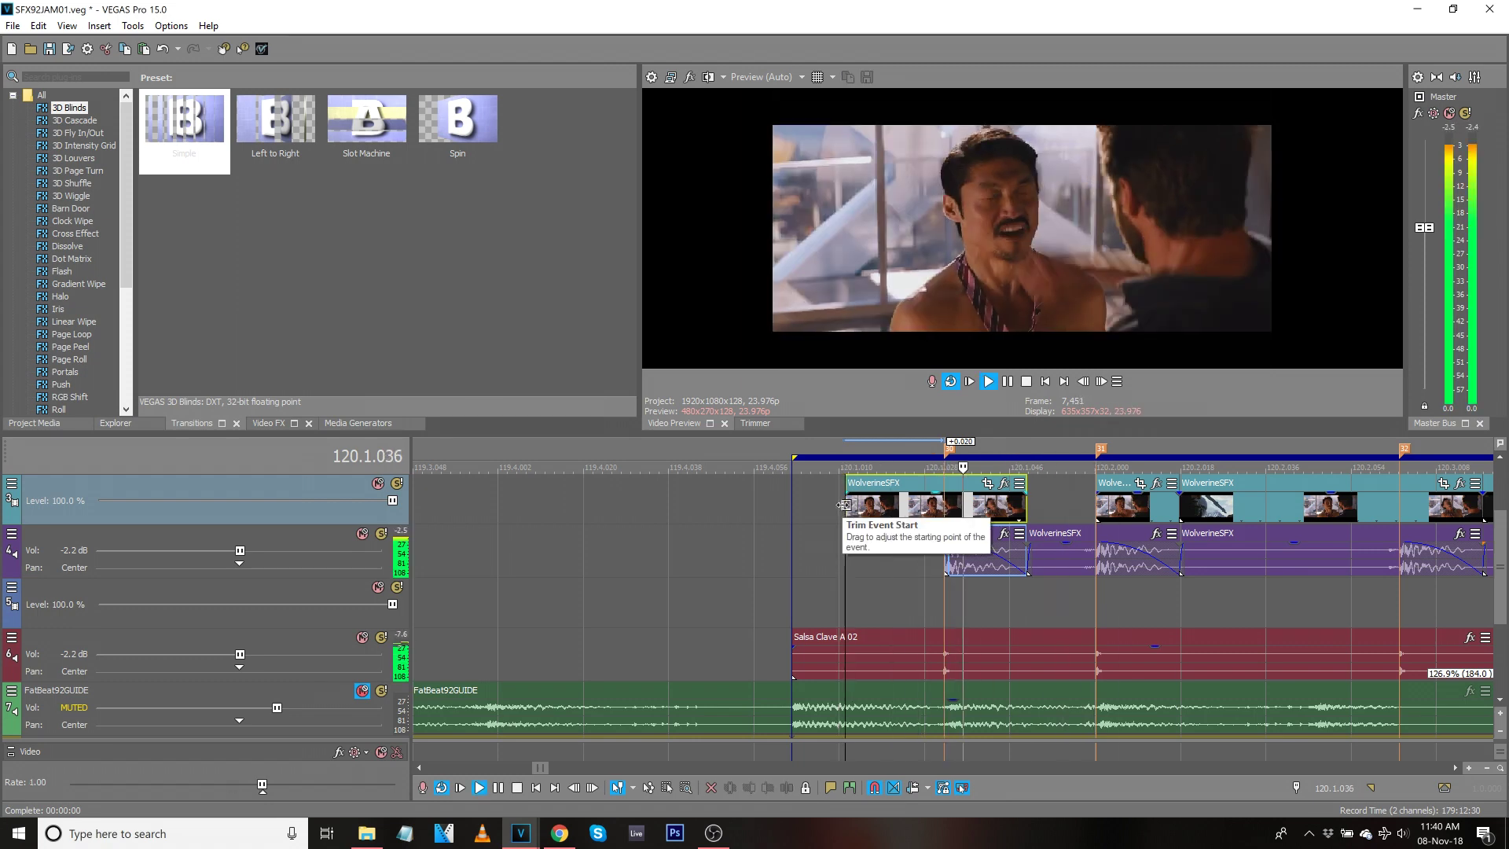
{"action": "key", "text": "space"}
{"action": "key", "text": "space"}
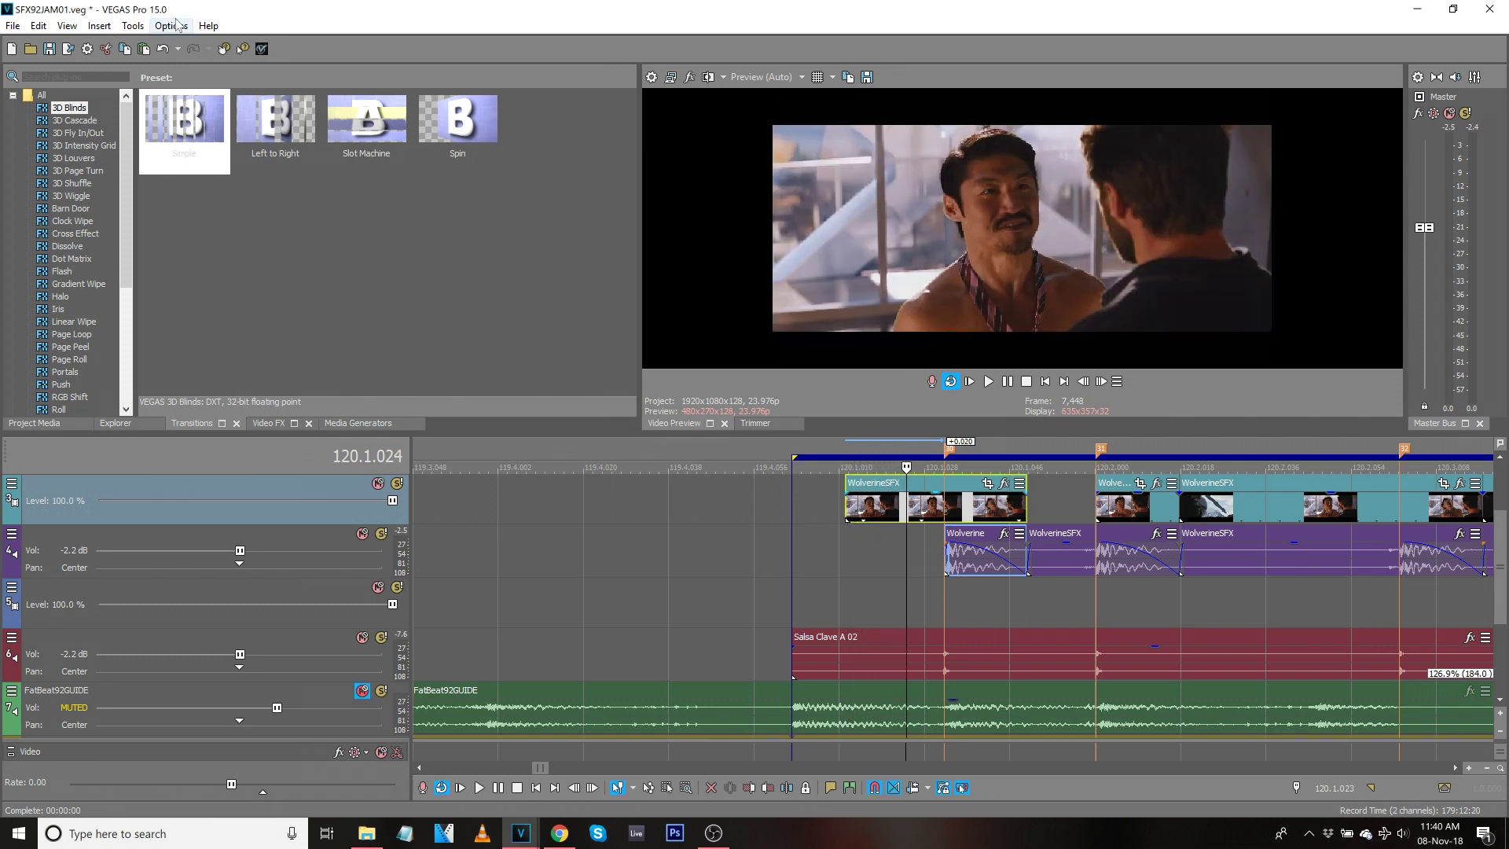
{"action": "left_click", "coordinate": [177, 26]}
{"action": "left_click", "coordinate": [195, 47]}
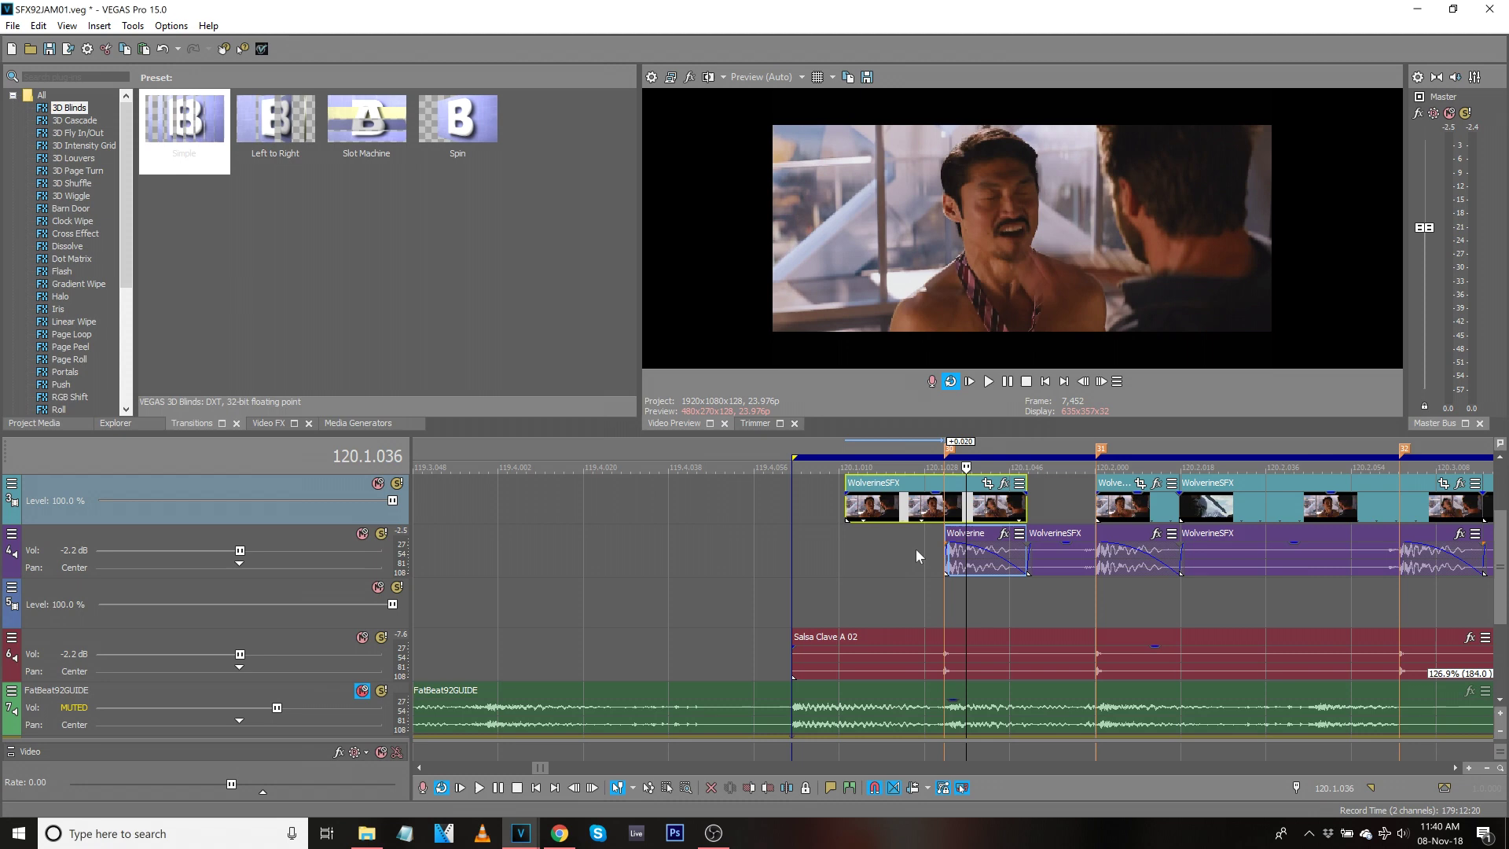
Play the extended first WolverineSFX clip, trim its video start forward to marker 30, and play it again.
{"action": "key", "text": "space"}
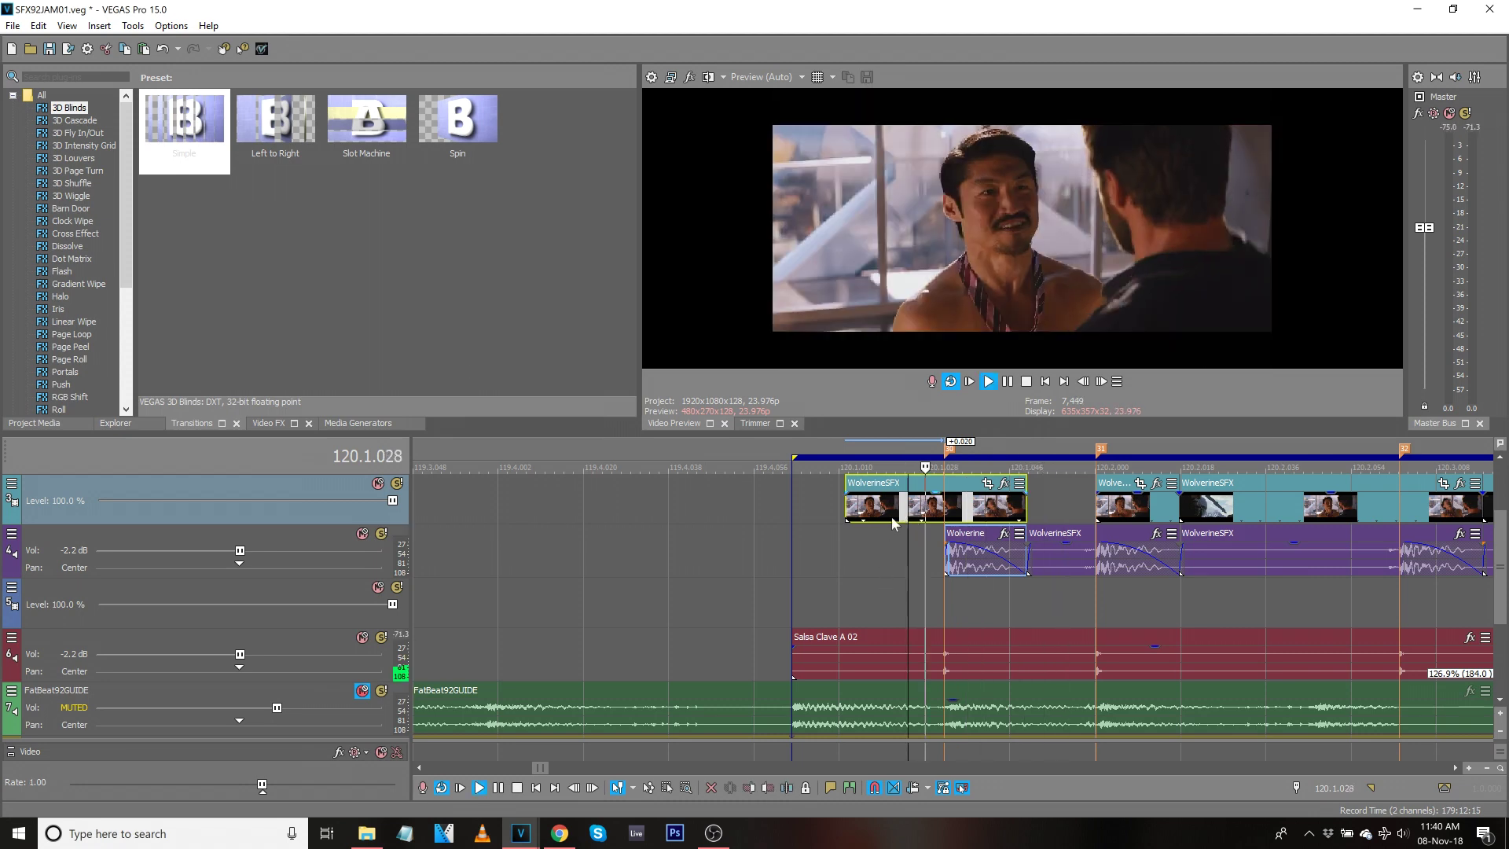
{"action": "key", "text": "space"}
{"action": "left_click_drag", "start_coordinate": [846, 499], "coordinate": [947, 498]}
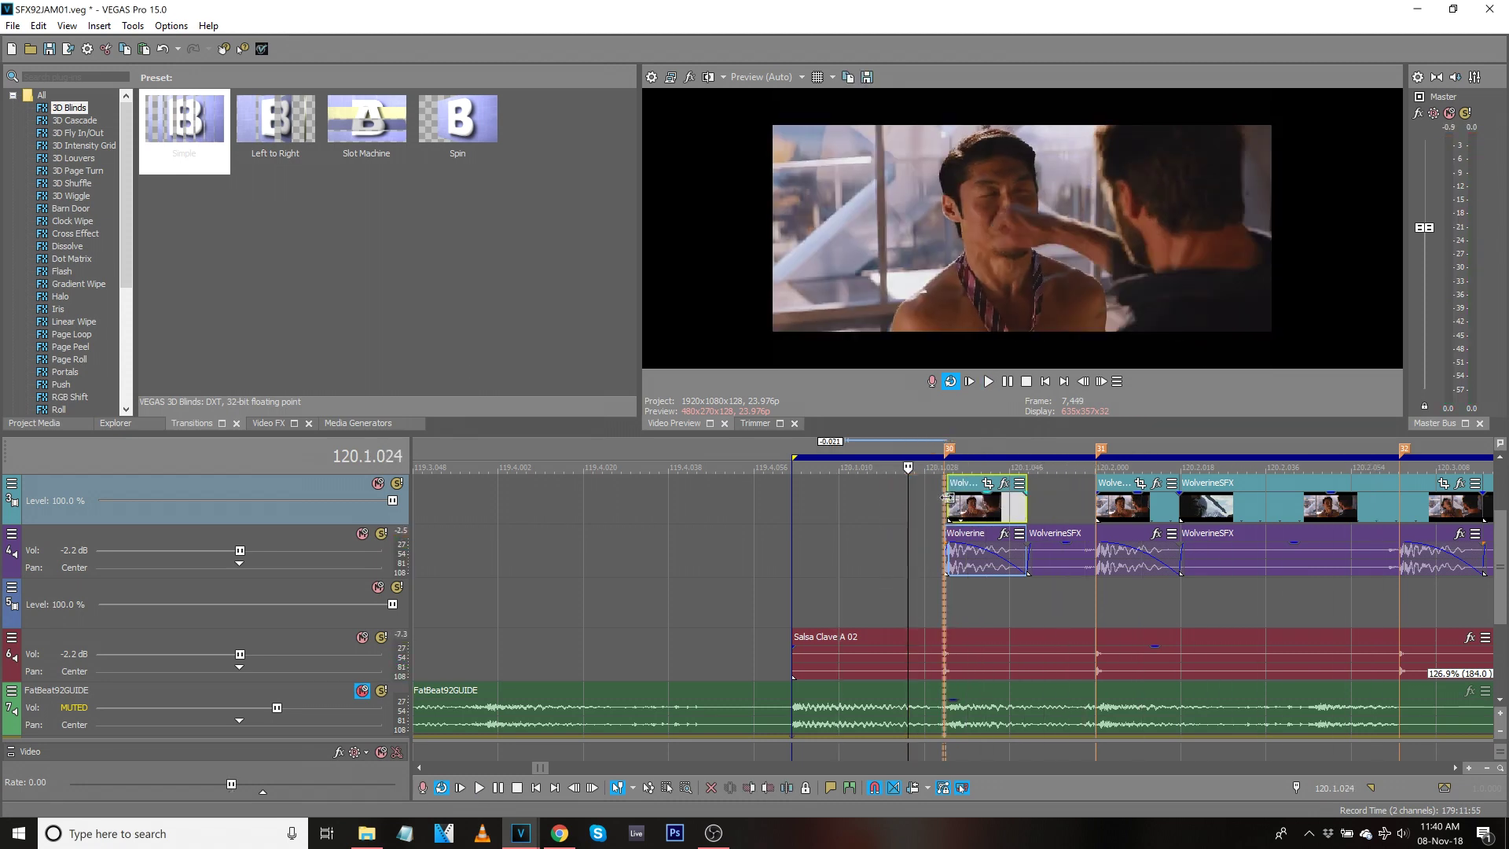
{"action": "key", "text": "space"}
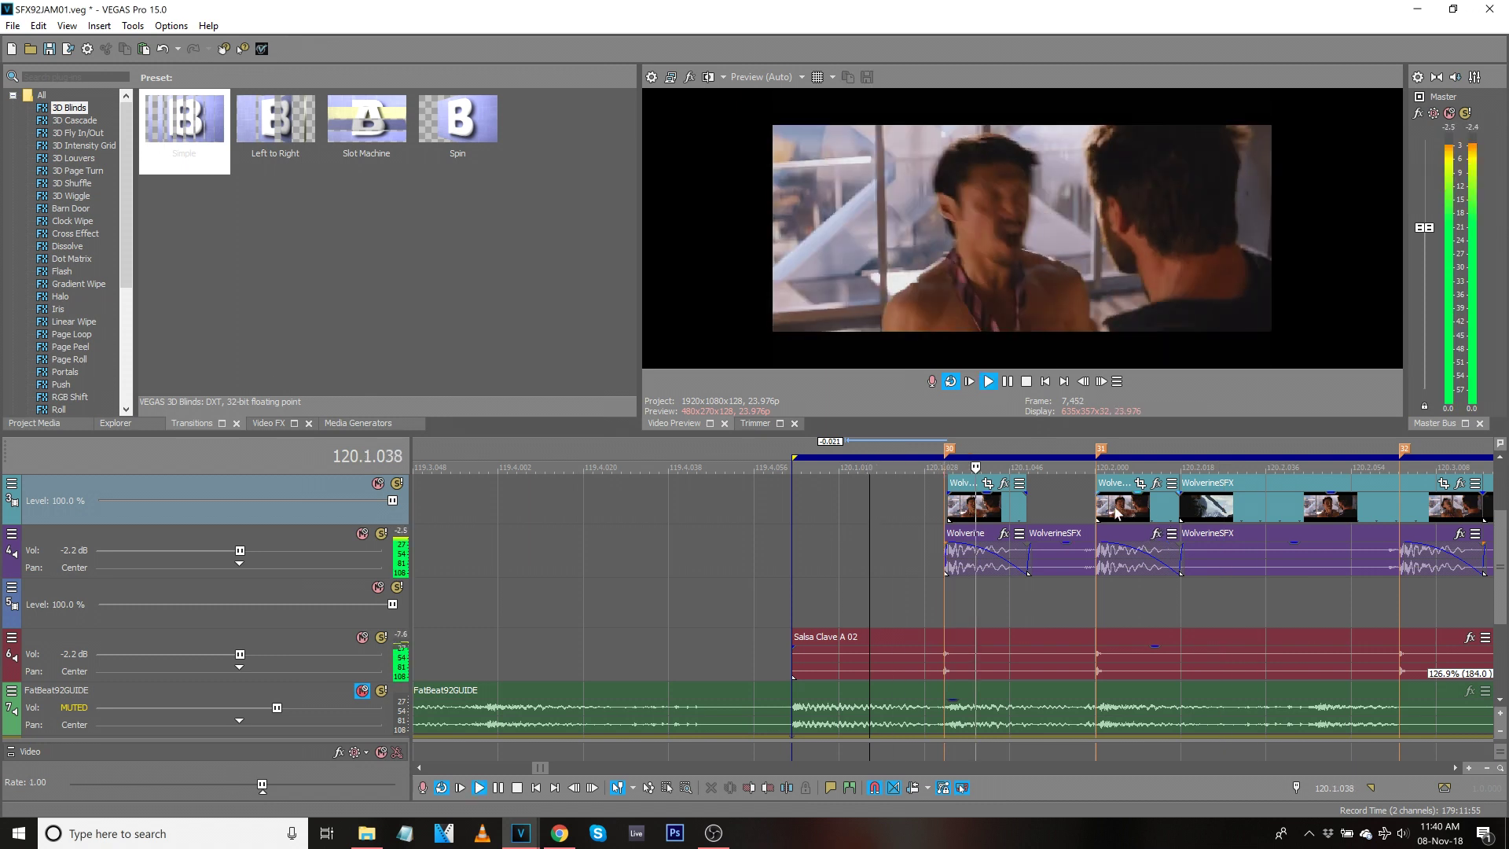
{"action": "key", "text": "space"}
Extend the first WolverineSFX video clip's start, without its audio, backward to about 120.1.004 and play from there.
{"action": "left_click_drag", "start_coordinate": [947, 499], "coordinate": [873, 499]}
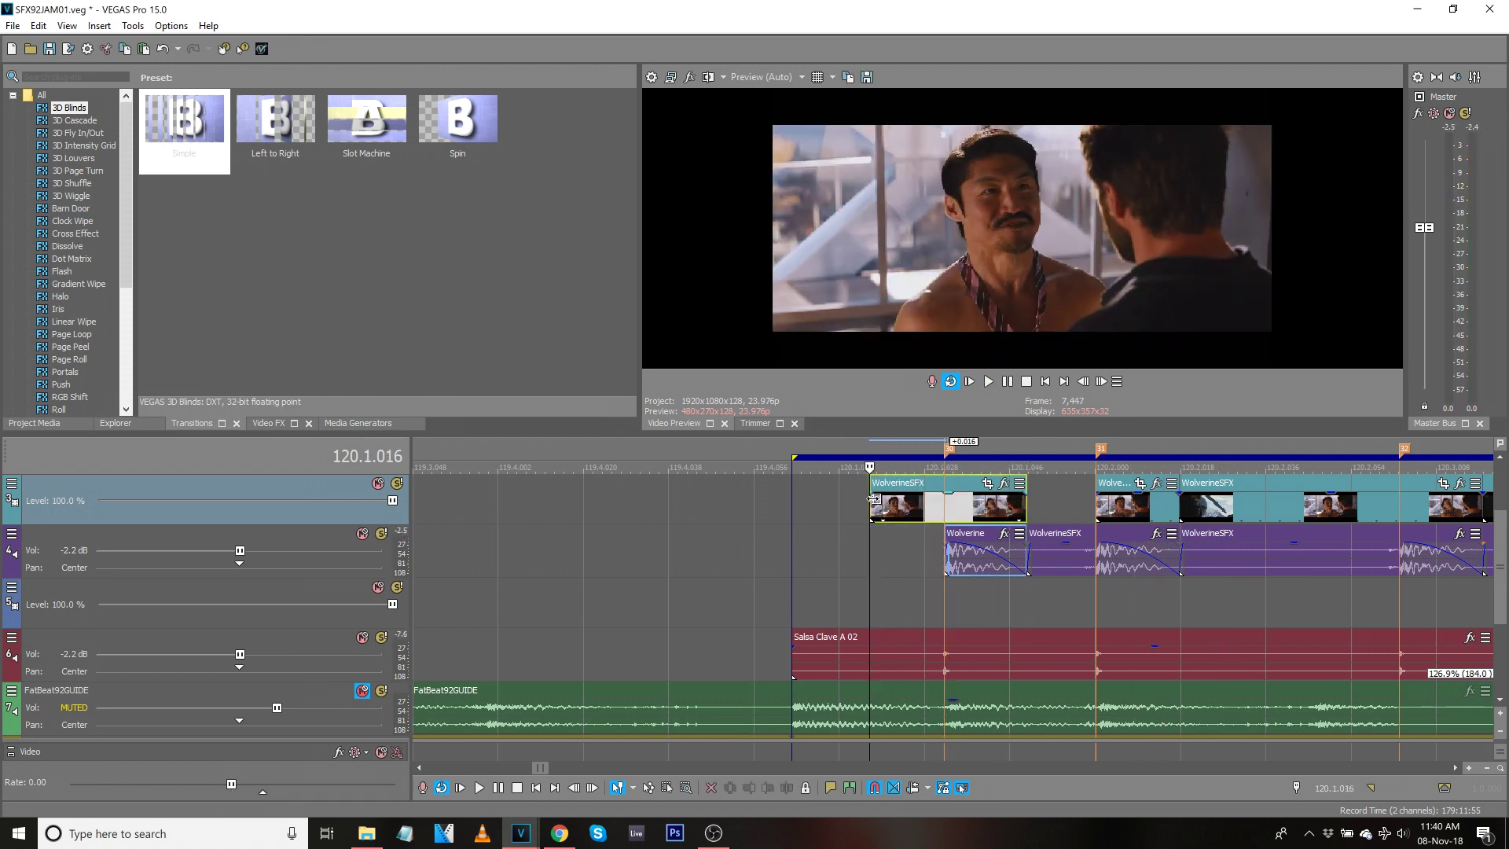
{"action": "left_click", "coordinate": [963, 788]}
{"action": "left_click_drag", "start_coordinate": [871, 497], "coordinate": [812, 496]}
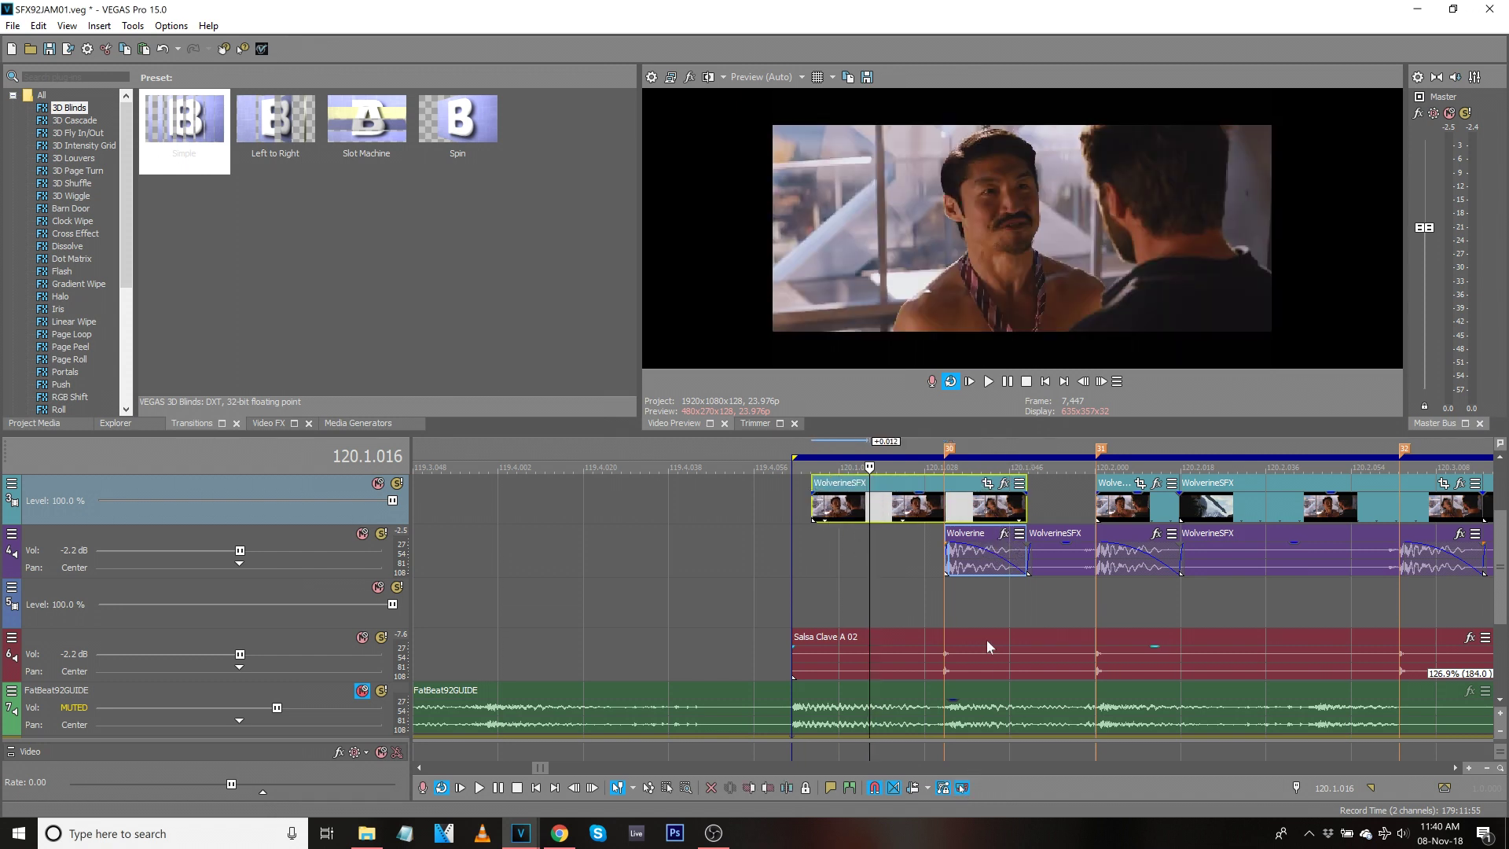
{"action": "left_click", "coordinate": [946, 556]}
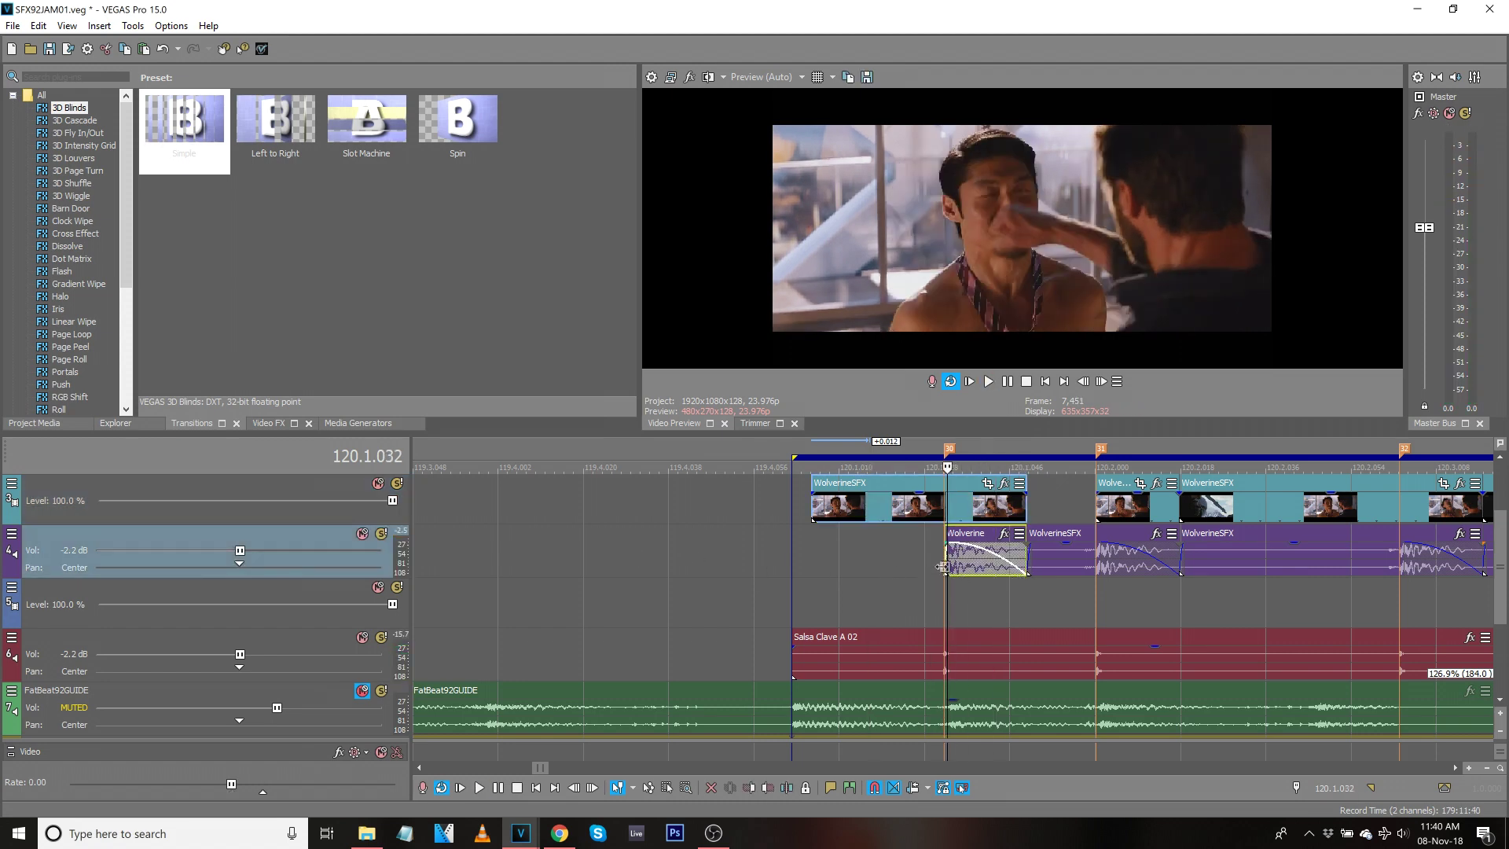
{"action": "key", "text": "space"}
{"action": "left_click", "coordinate": [814, 508]}
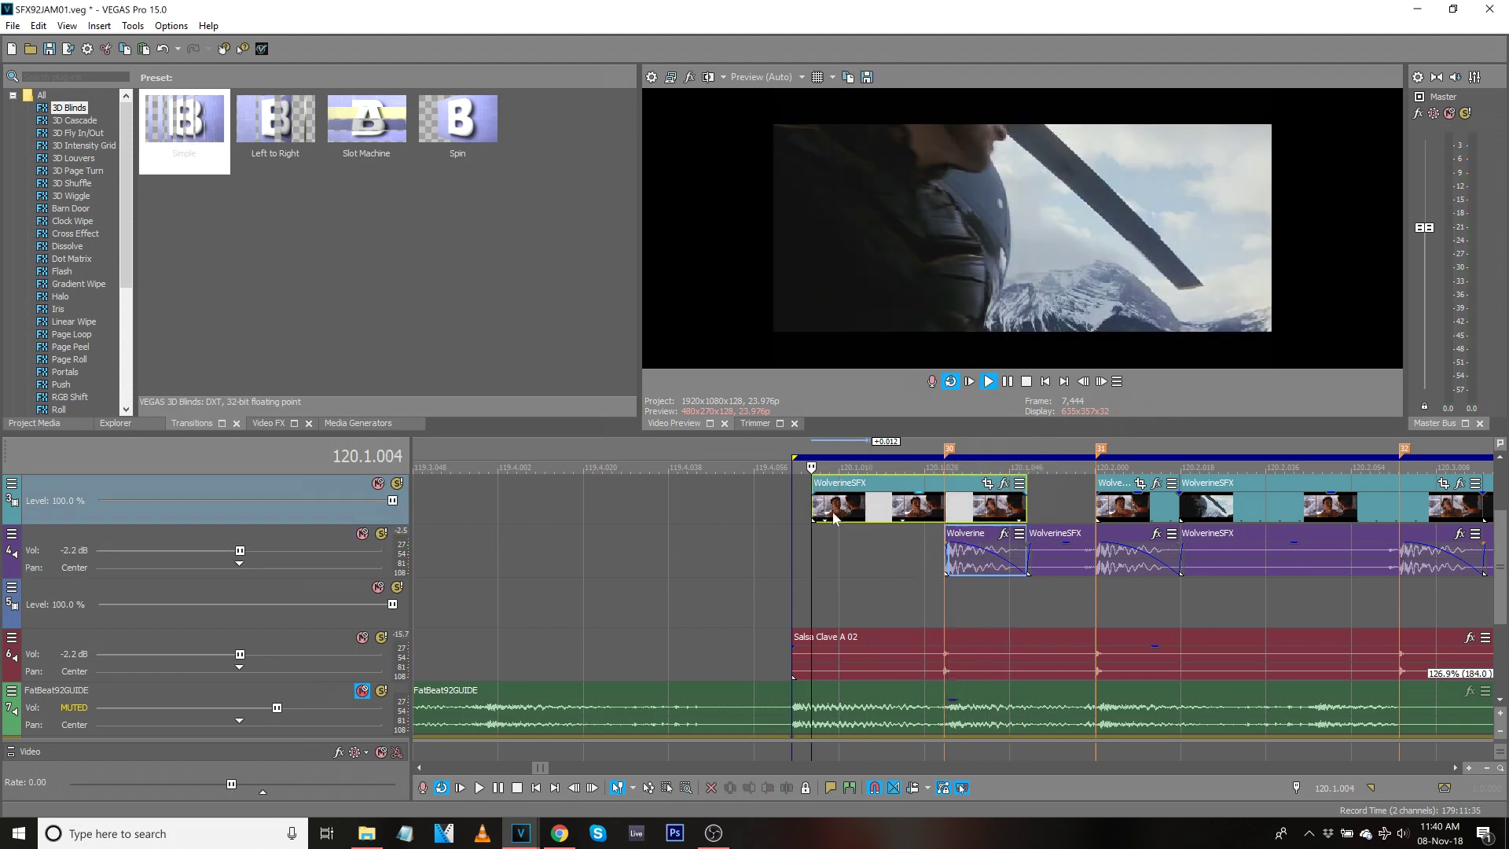
{"action": "key", "text": "space"}
{"action": "key", "text": "space"}
{"action": "scroll", "coordinate": [1062, 599], "scroll_direction": "down", "scroll_amount": 5}
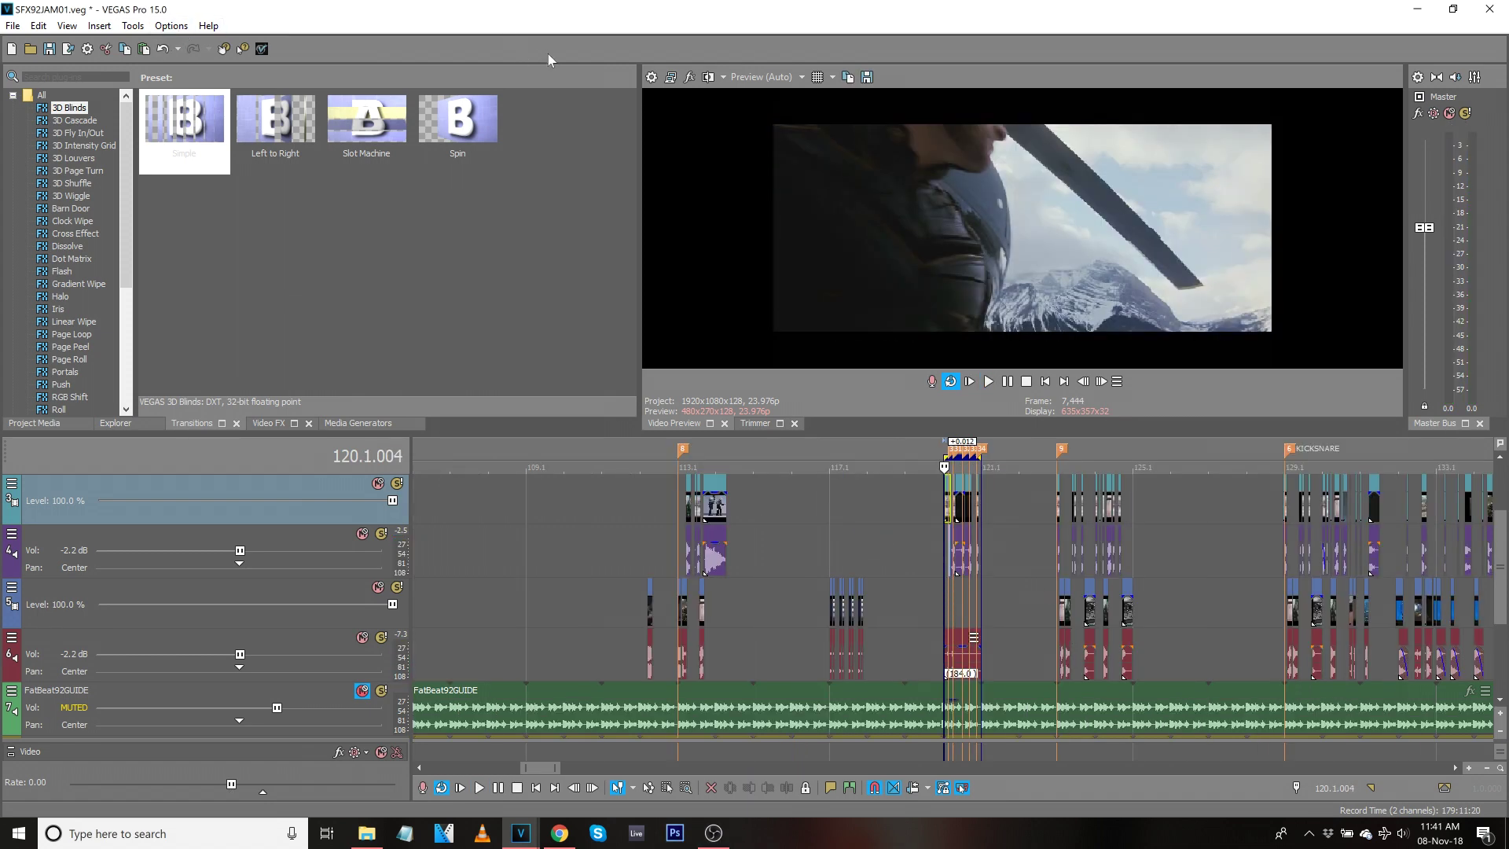
{"action": "left_click", "coordinate": [261, 50]}
{"action": "mouse_move", "coordinate": [325, 63]}
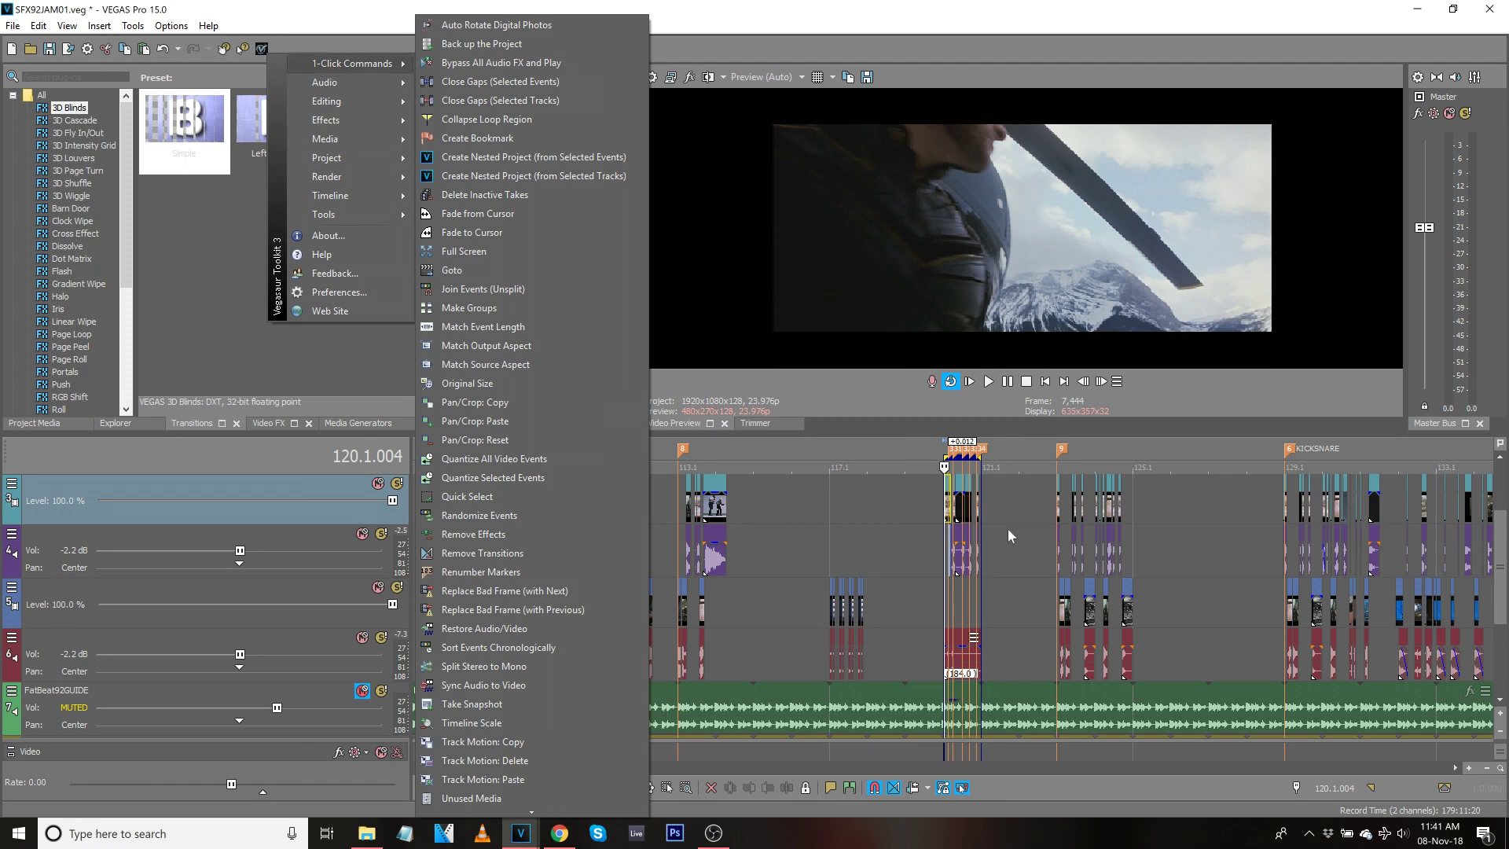
Select and copy the six clips on tracks 3 and 4 that start at bar 124, after marker 9.
{"action": "left_click", "coordinate": [1058, 507]}
{"action": "scroll", "coordinate": [1058, 507], "scroll_direction": "up", "scroll_amount": 7}
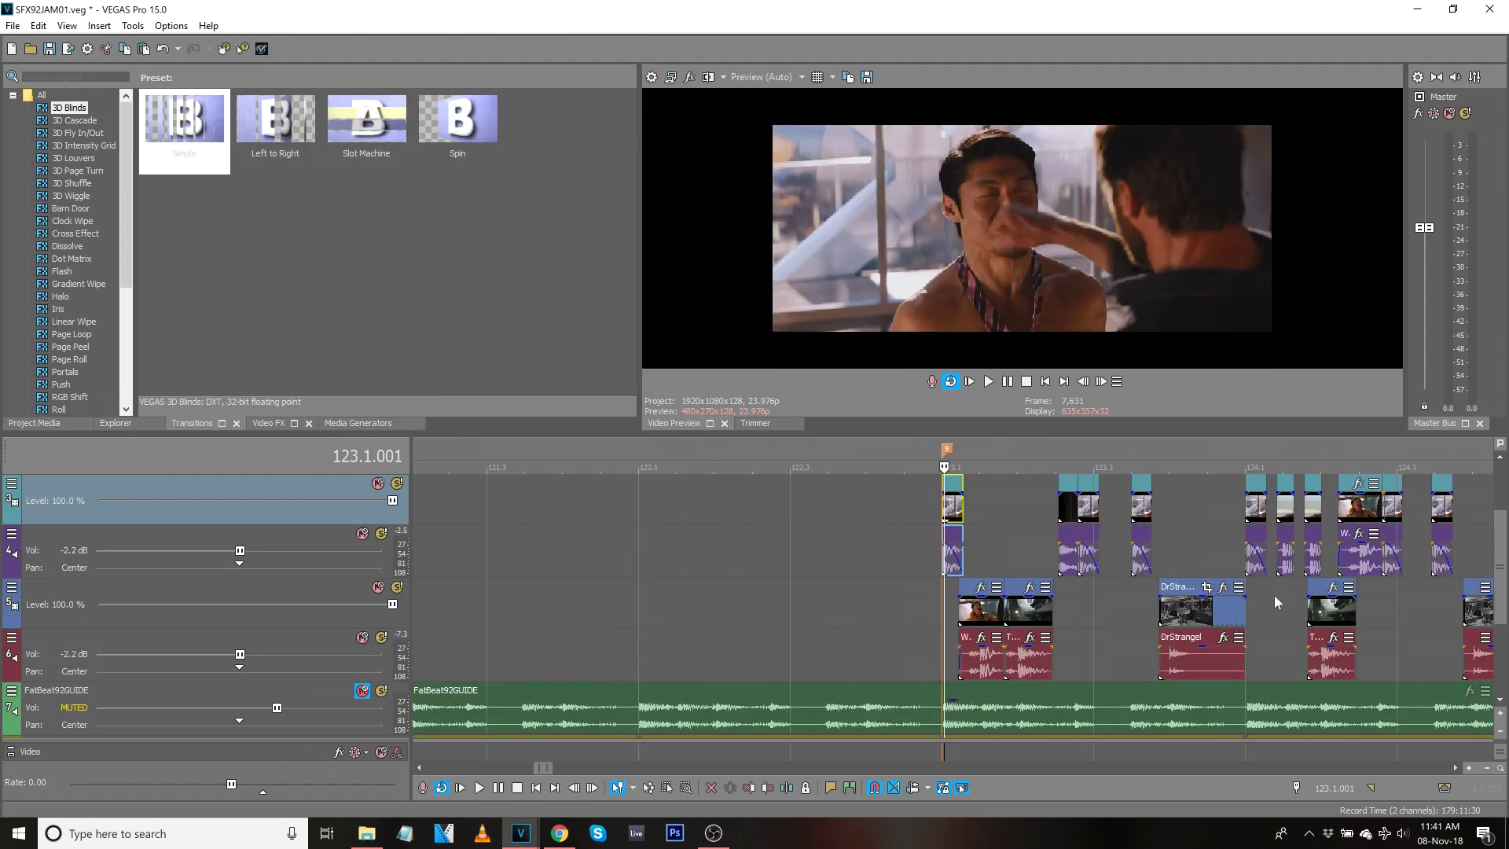
{"action": "scroll", "coordinate": [1275, 596], "scroll_direction": "down", "scroll_amount": 1}
{"action": "left_click", "coordinate": [1176, 536]}
{"action": "key", "text": "space"}
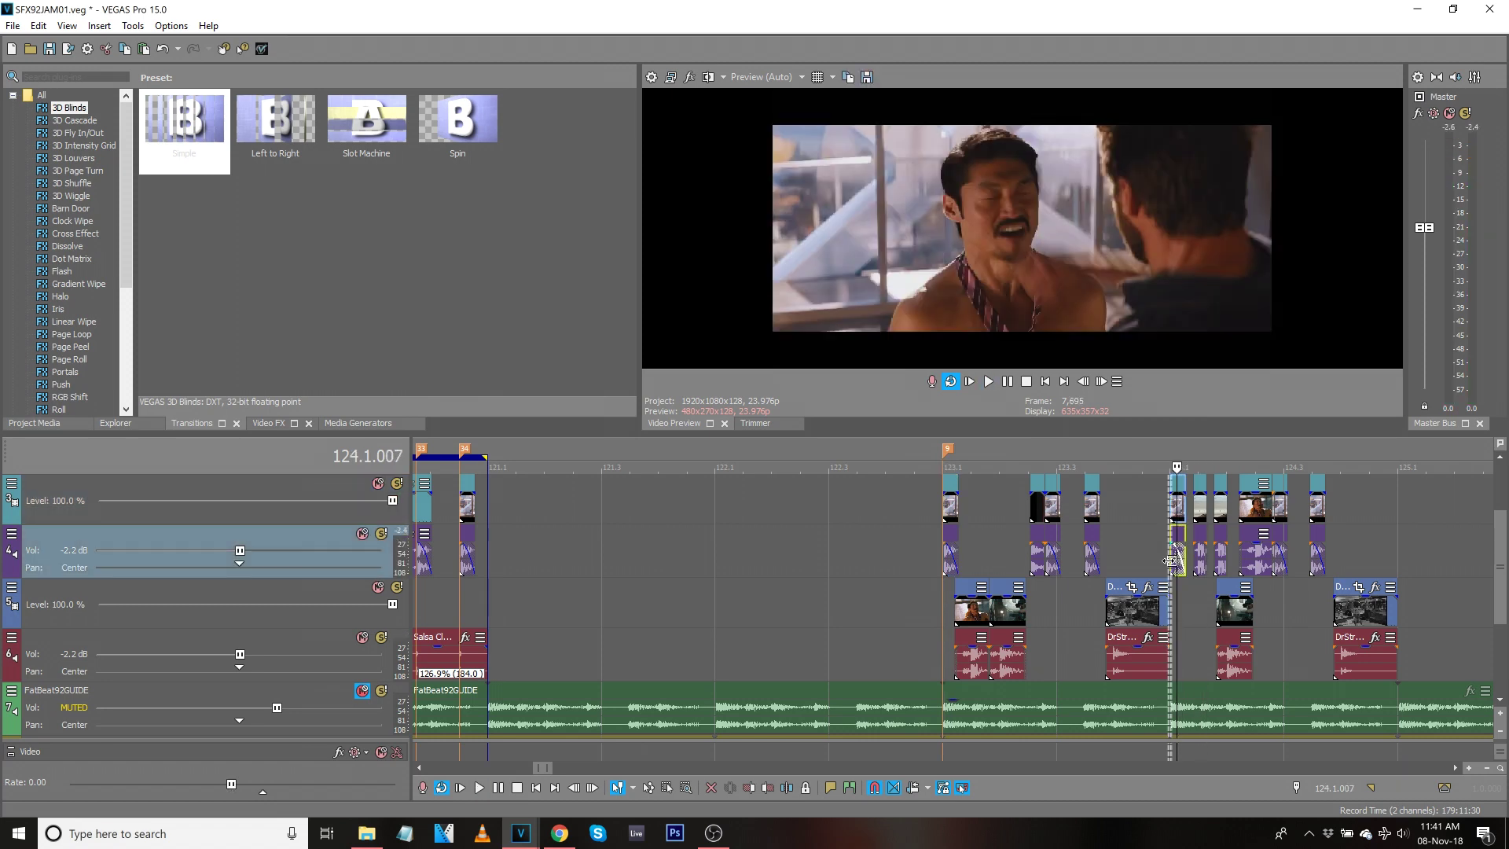
{"action": "key", "text": "space"}
{"action": "left_click", "coordinate": [1174, 511]}
{"action": "key", "text": "space"}
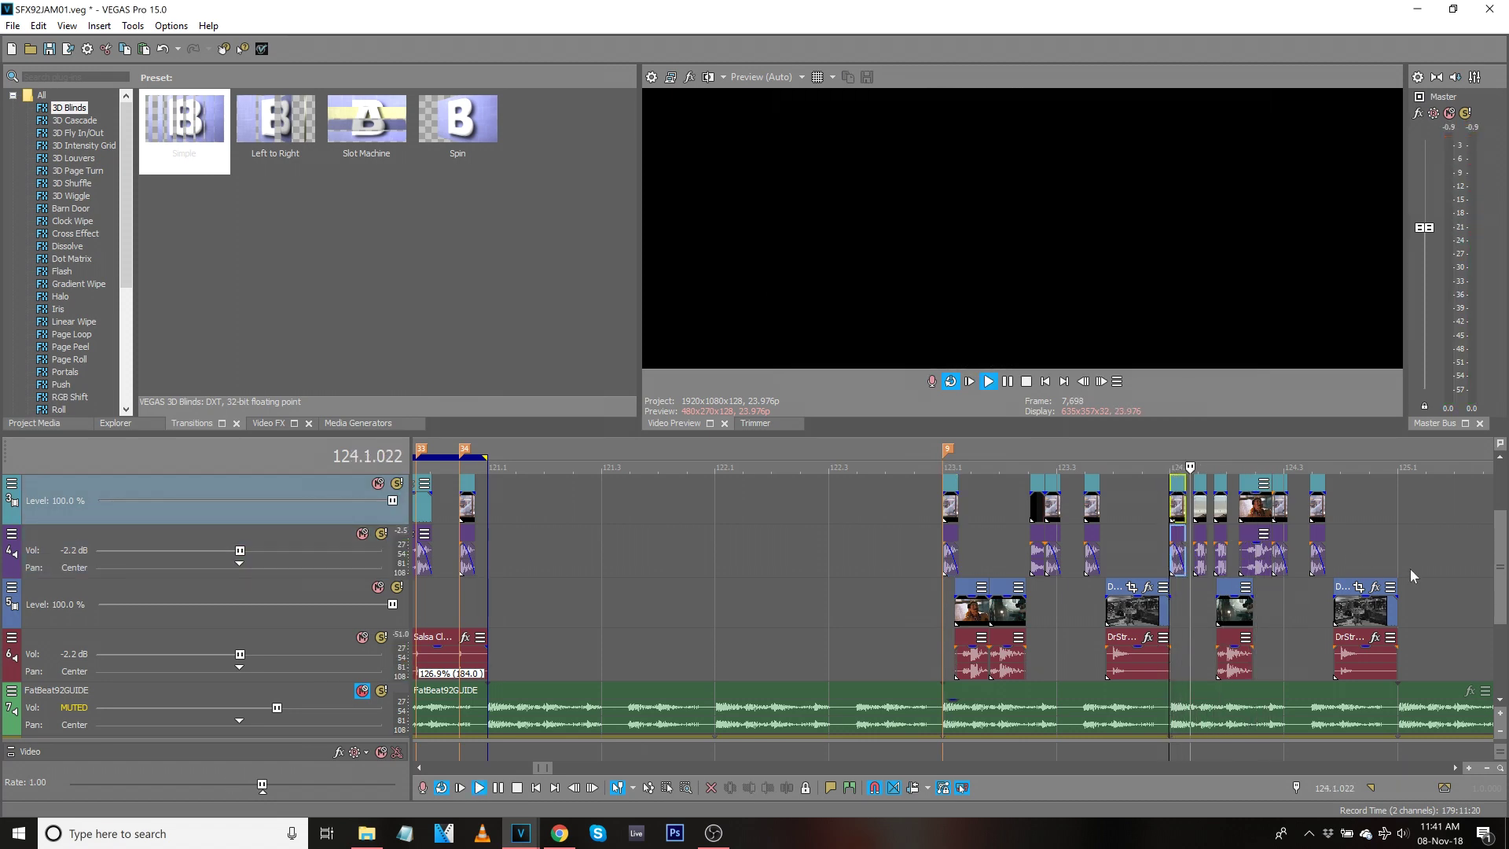
{"action": "left_click", "coordinate": [1319, 564], "text": "shift"}
{"action": "scroll", "coordinate": [1319, 564], "scroll_direction": "down", "scroll_amount": 6}
{"action": "key", "text": "space"}
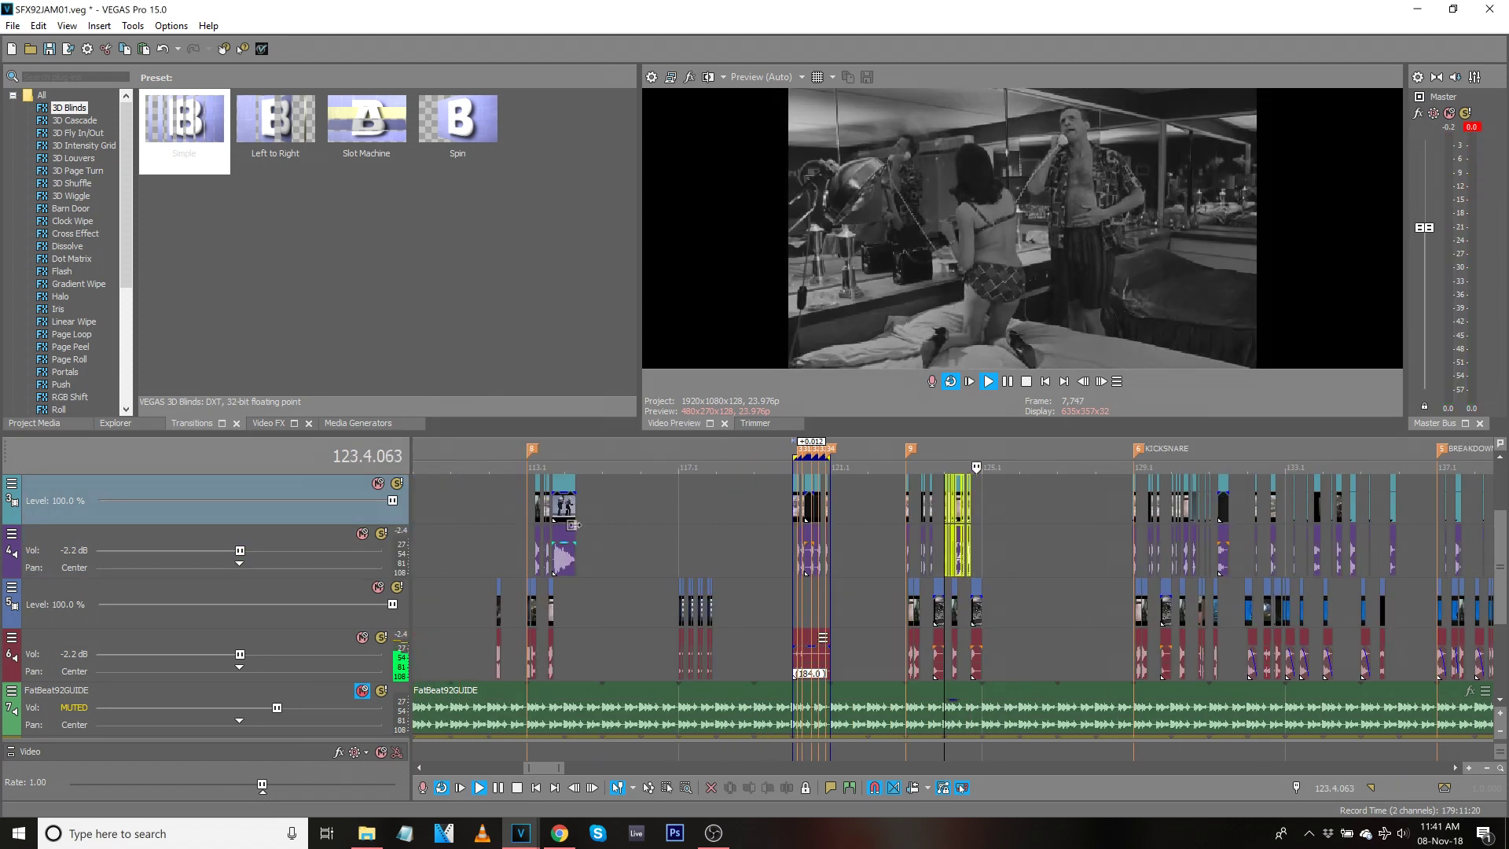
Paste the six copied clips onto tracks 5 and 6 at 105.1.000, in the empty stretch before marker 8.
{"action": "scroll", "coordinate": [603, 516], "scroll_direction": "down", "scroll_amount": 3}
{"action": "left_click", "coordinate": [571, 621]}
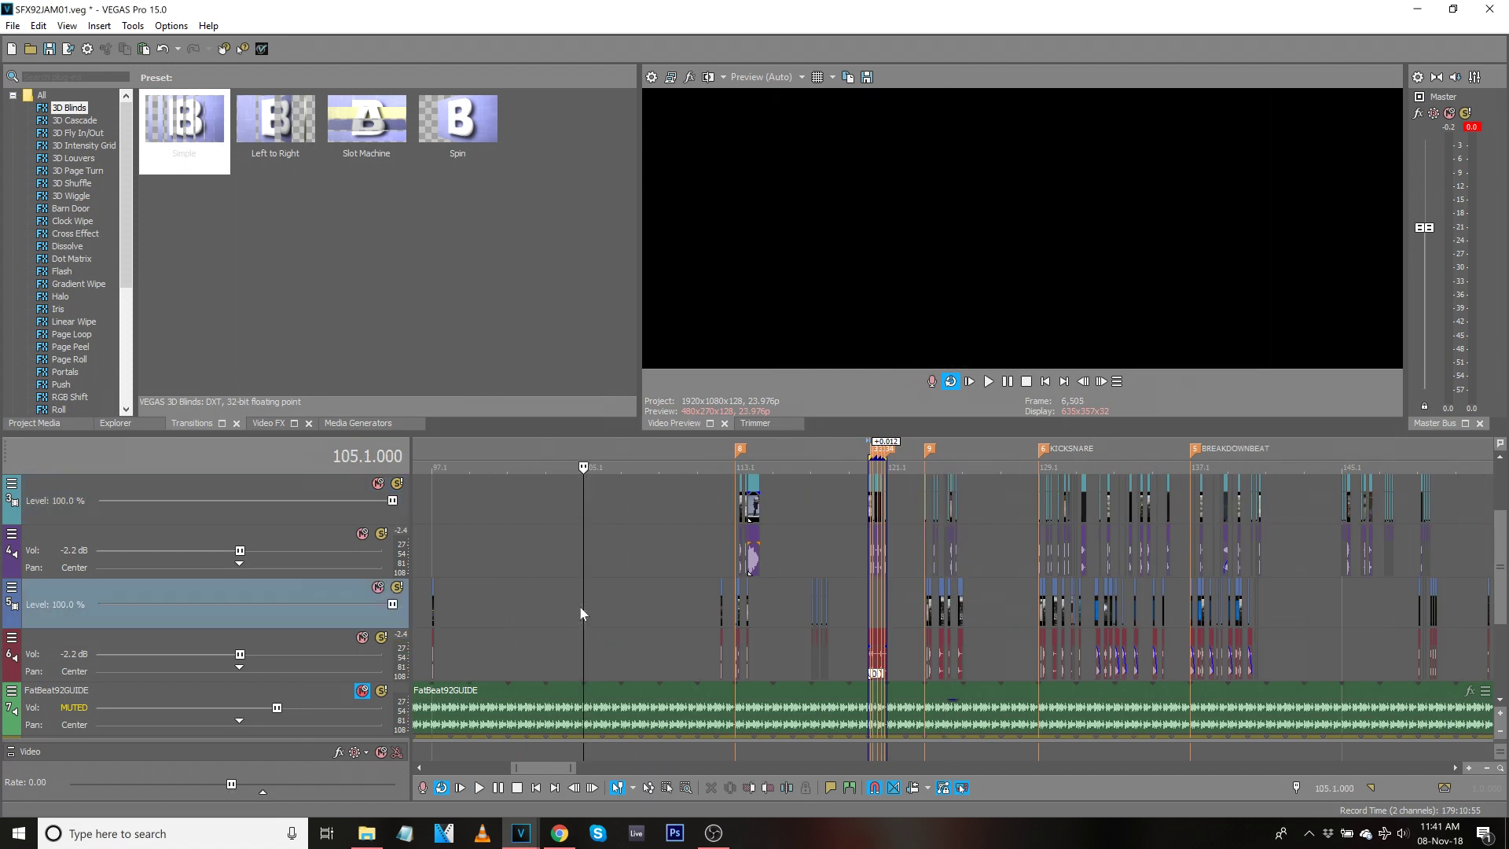
{"action": "scroll", "coordinate": [989, 661], "scroll_direction": "up", "scroll_amount": 7}
{"action": "left_click", "coordinate": [1246, 665]}
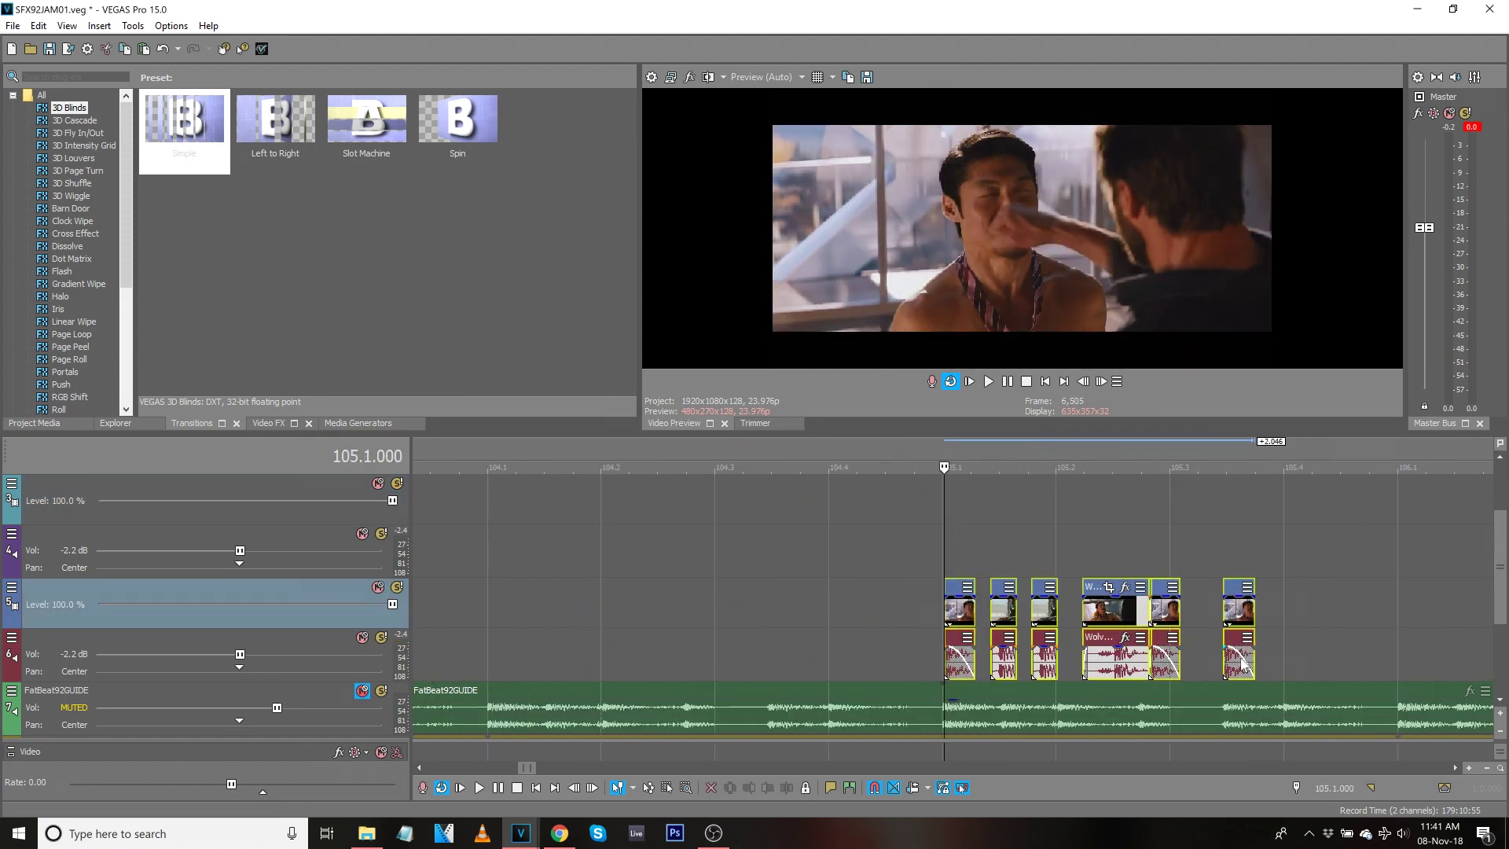
Shuffle the six pasted clips with the Vegasaur Toolkit's Randomize Events command and play the new order.
{"action": "left_click", "coordinate": [265, 50]}
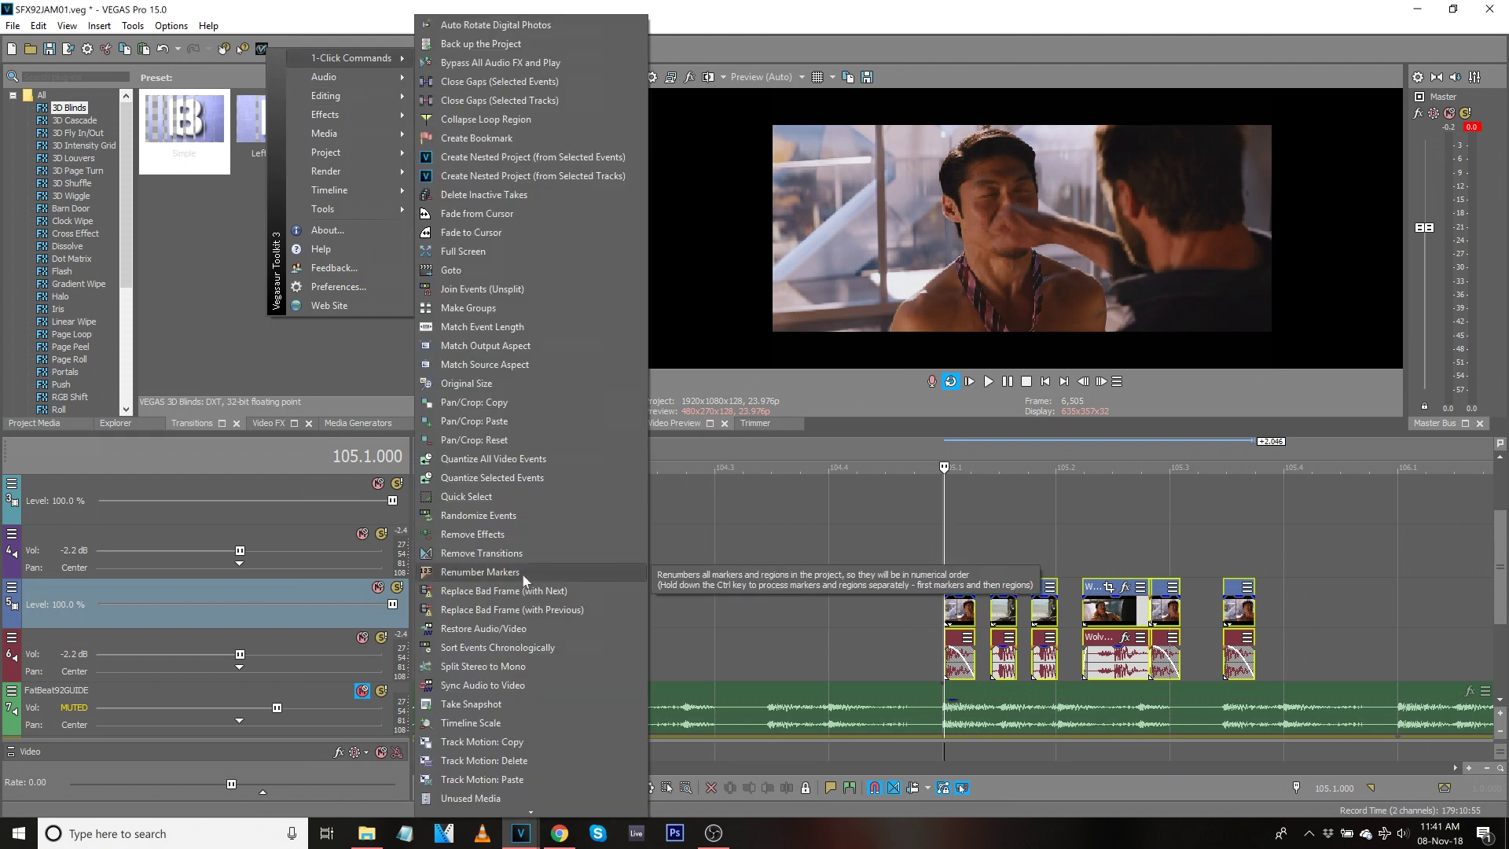
{"action": "left_click", "coordinate": [509, 517]}
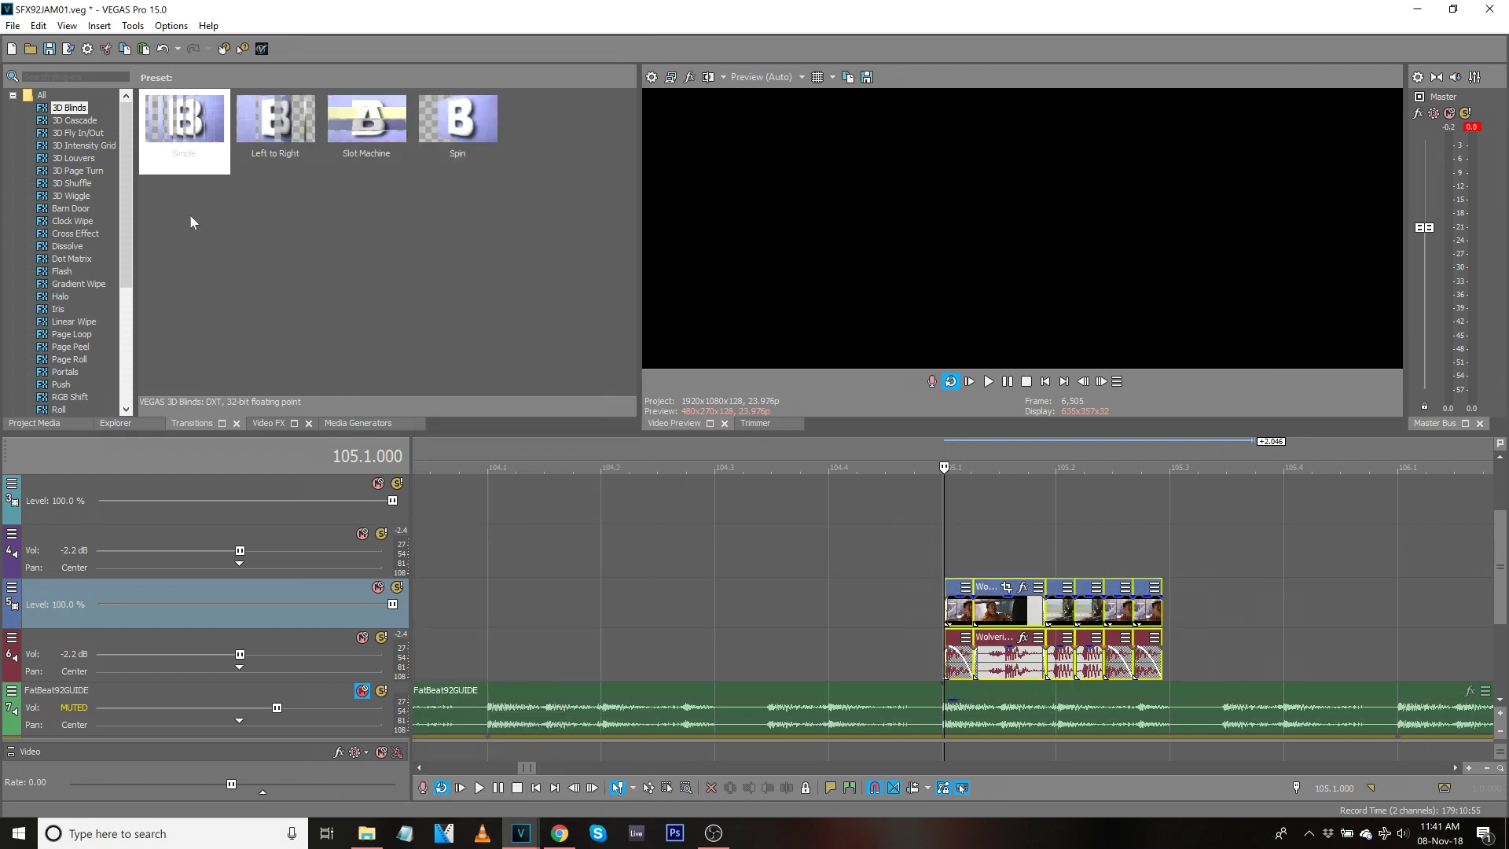
{"action": "left_click", "coordinate": [171, 25]}
{"action": "left_click", "coordinate": [237, 45]}
{"action": "key", "text": "space"}
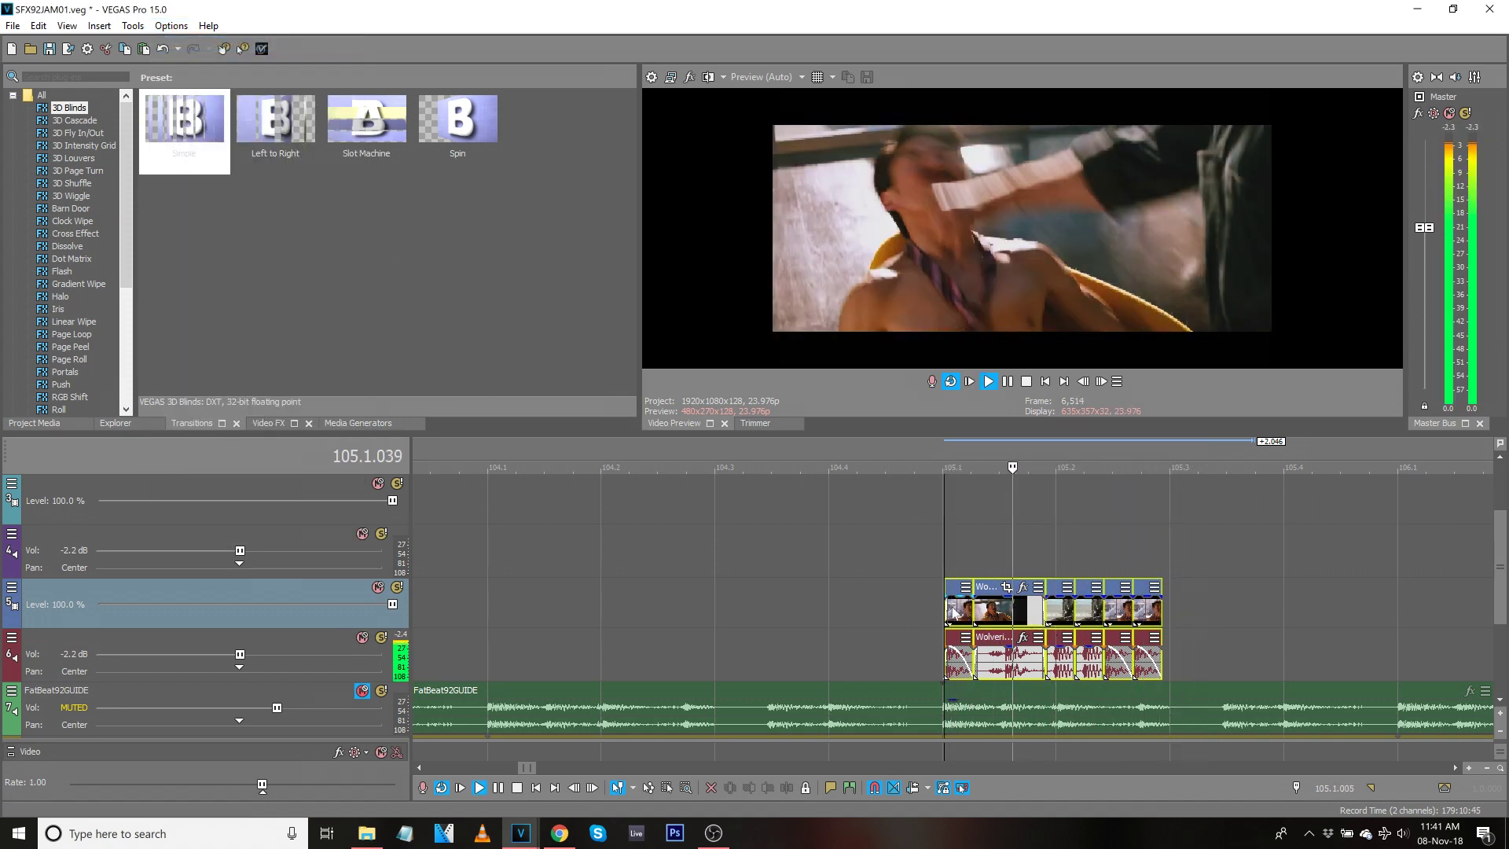
Reselect all six shuffled clips at bar 105, run Randomize Events on them again, and play the result from the start.
{"action": "left_click", "coordinate": [953, 609]}
{"action": "left_click", "coordinate": [1145, 669], "text": "shift"}
{"action": "key", "text": "space"}
{"action": "left_click", "coordinate": [208, 26]}
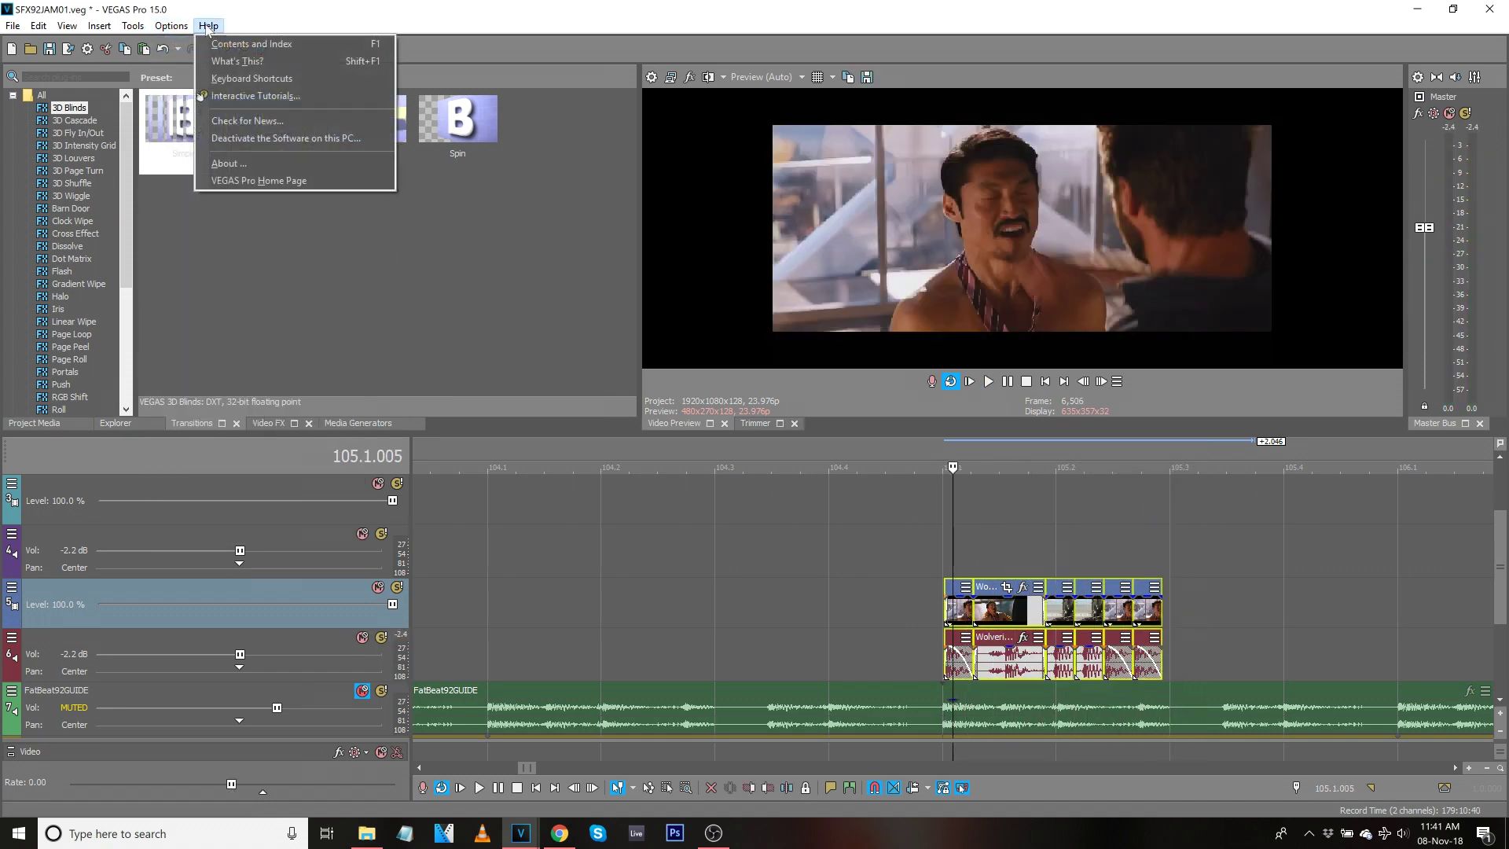
{"action": "left_click", "coordinate": [251, 6]}
{"action": "left_click", "coordinate": [257, 52]}
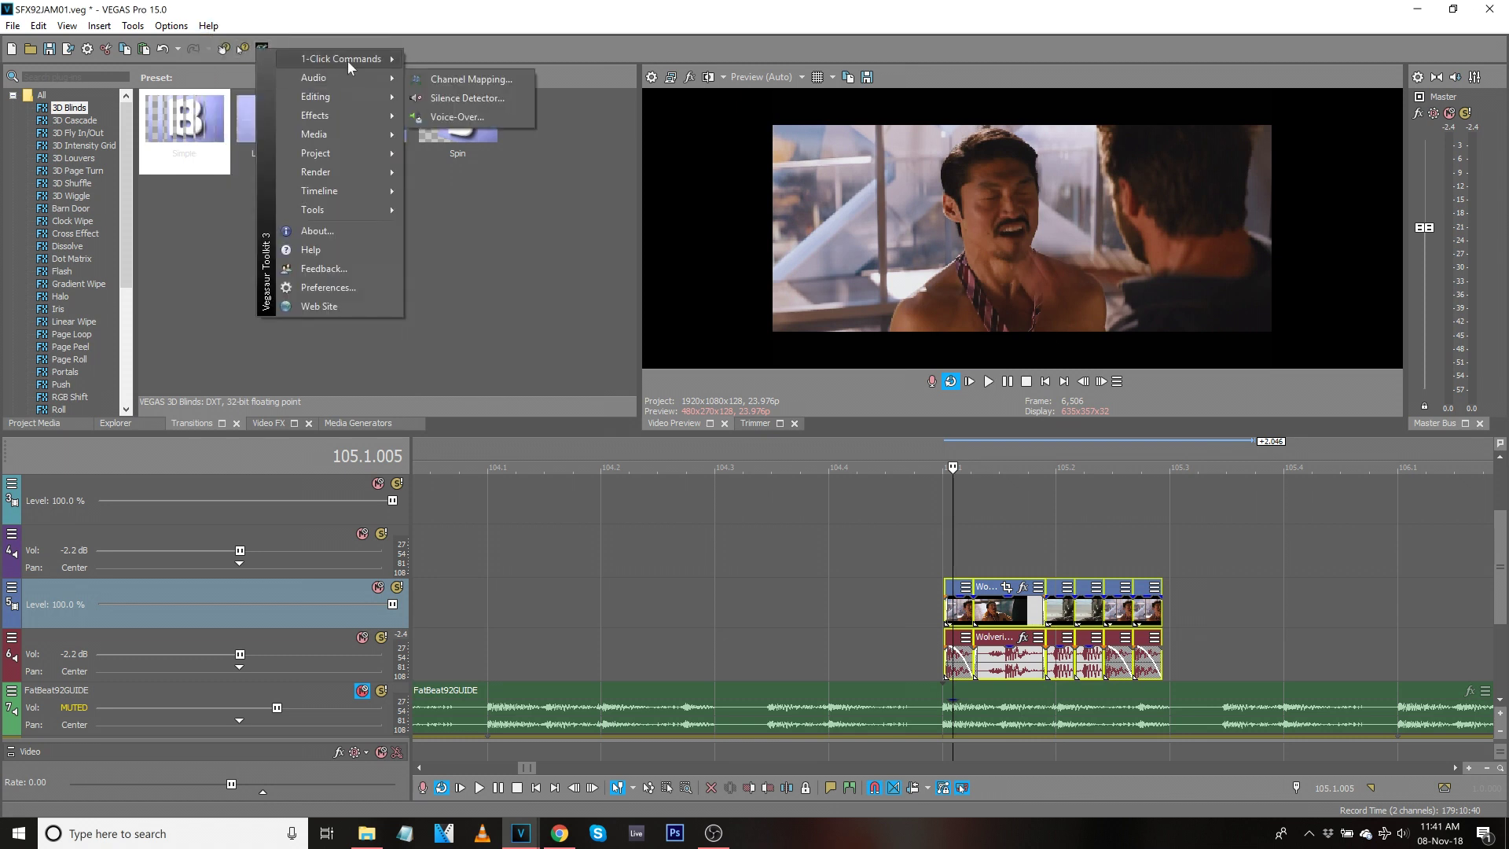
{"action": "mouse_move", "coordinate": [347, 60]}
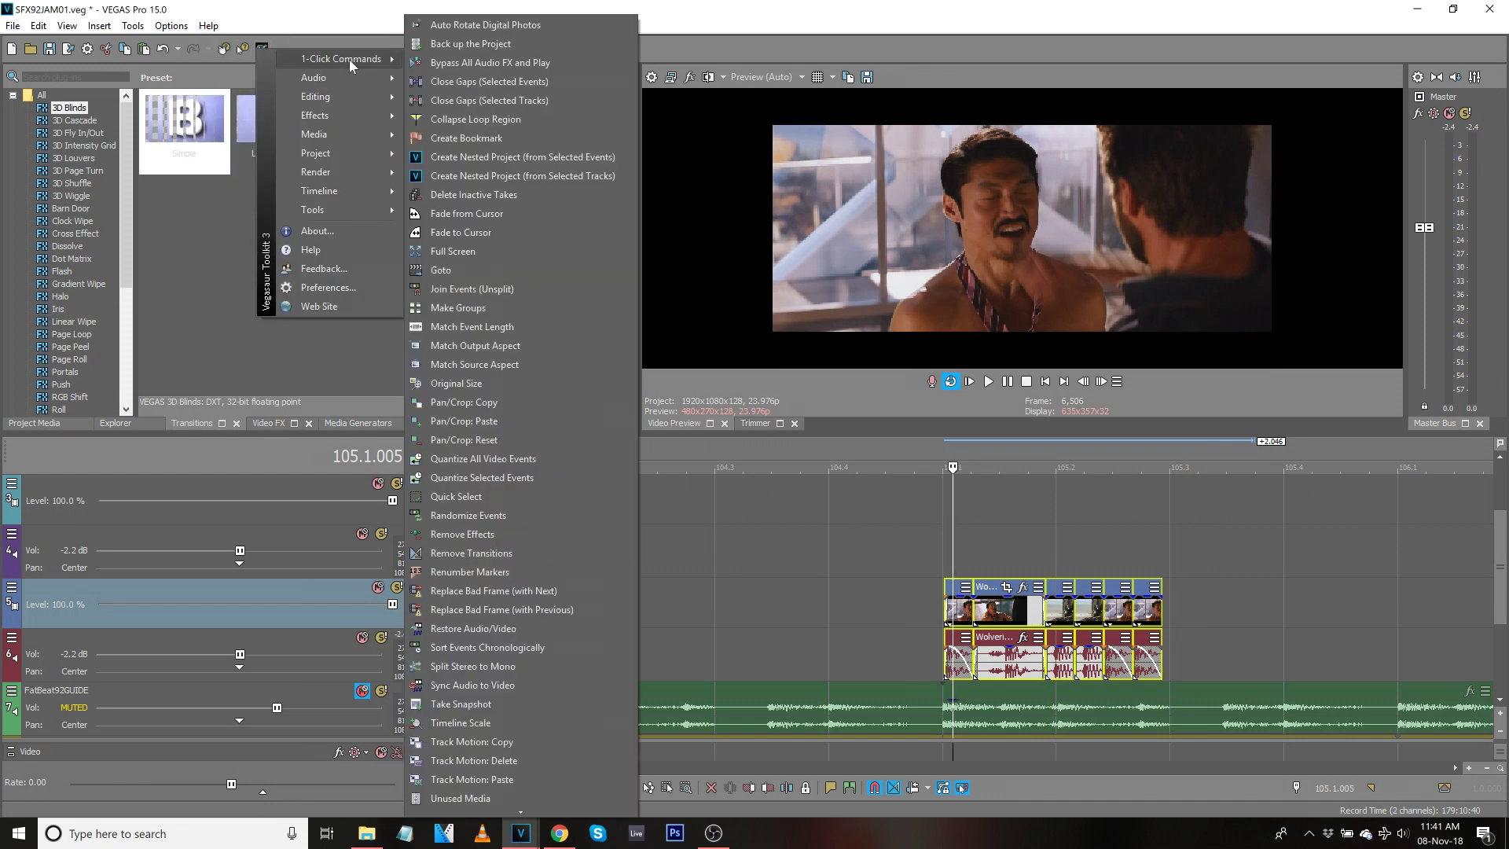
{"action": "left_click", "coordinate": [519, 515]}
{"action": "left_click", "coordinate": [950, 549]}
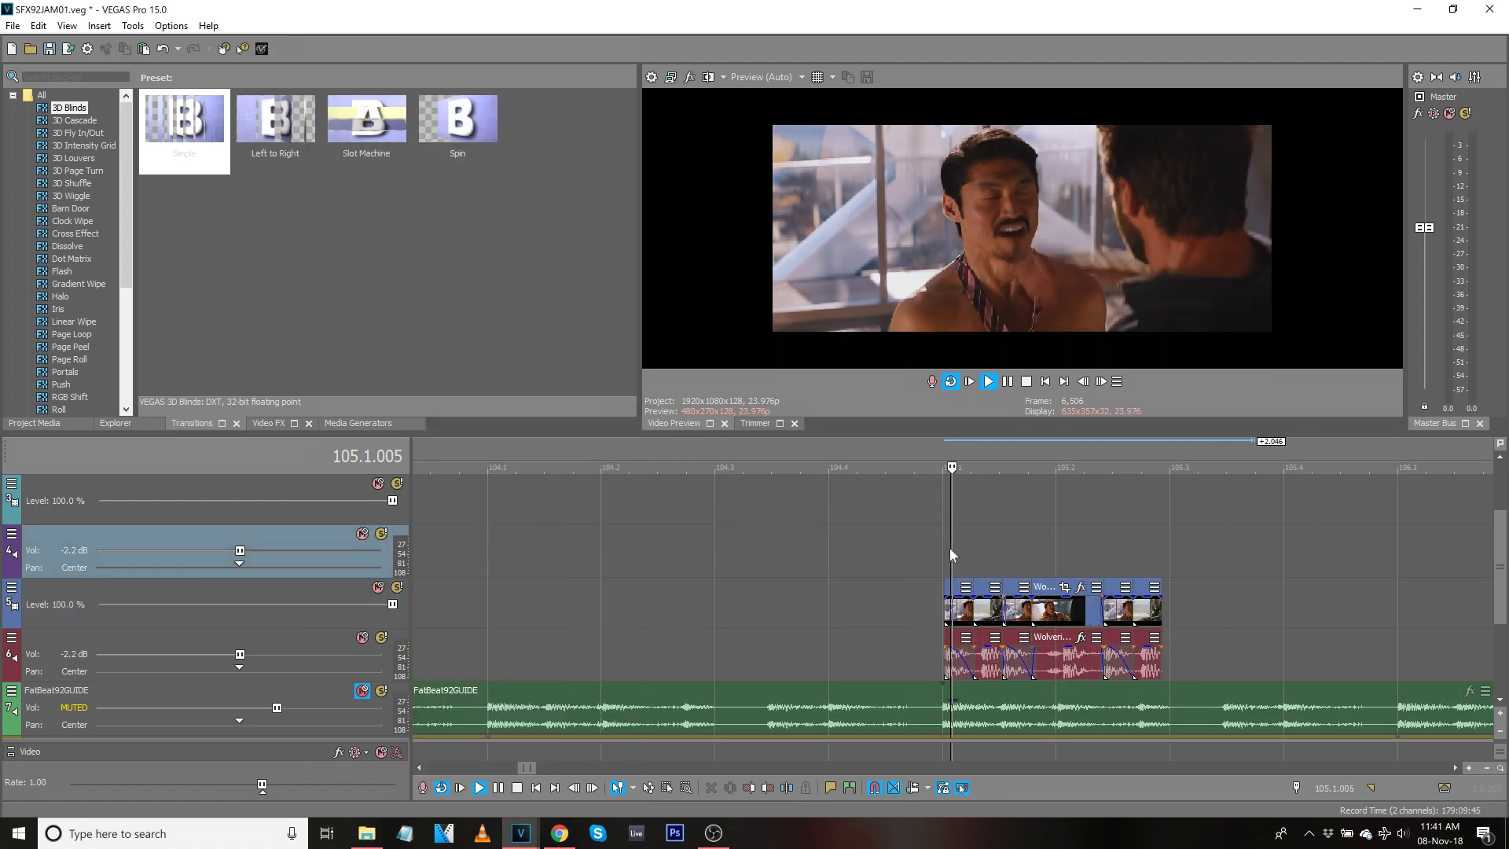
{"action": "key", "text": "space"}
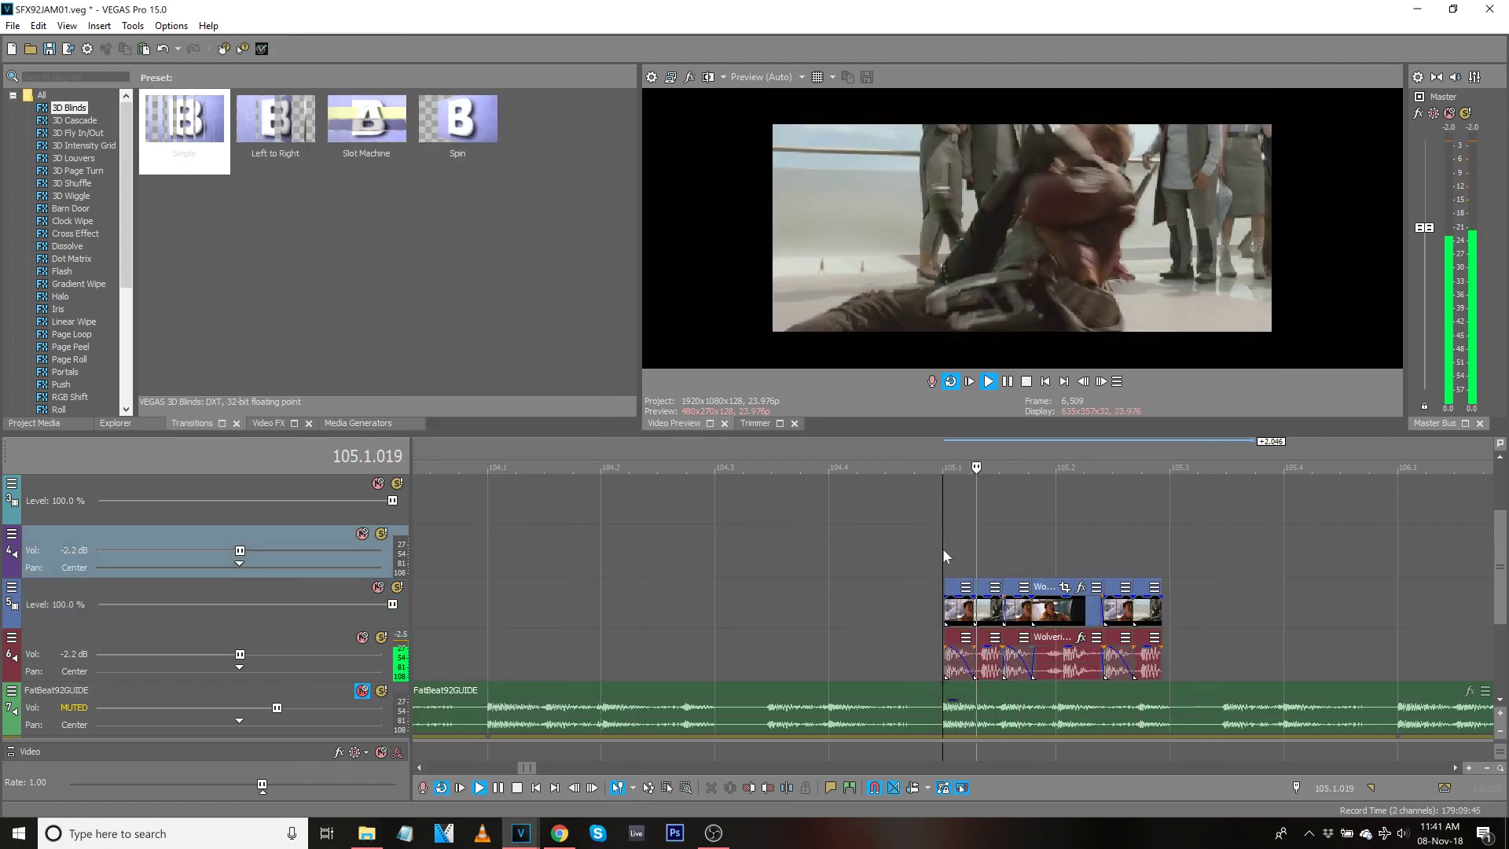
{"action": "key", "text": "space"}
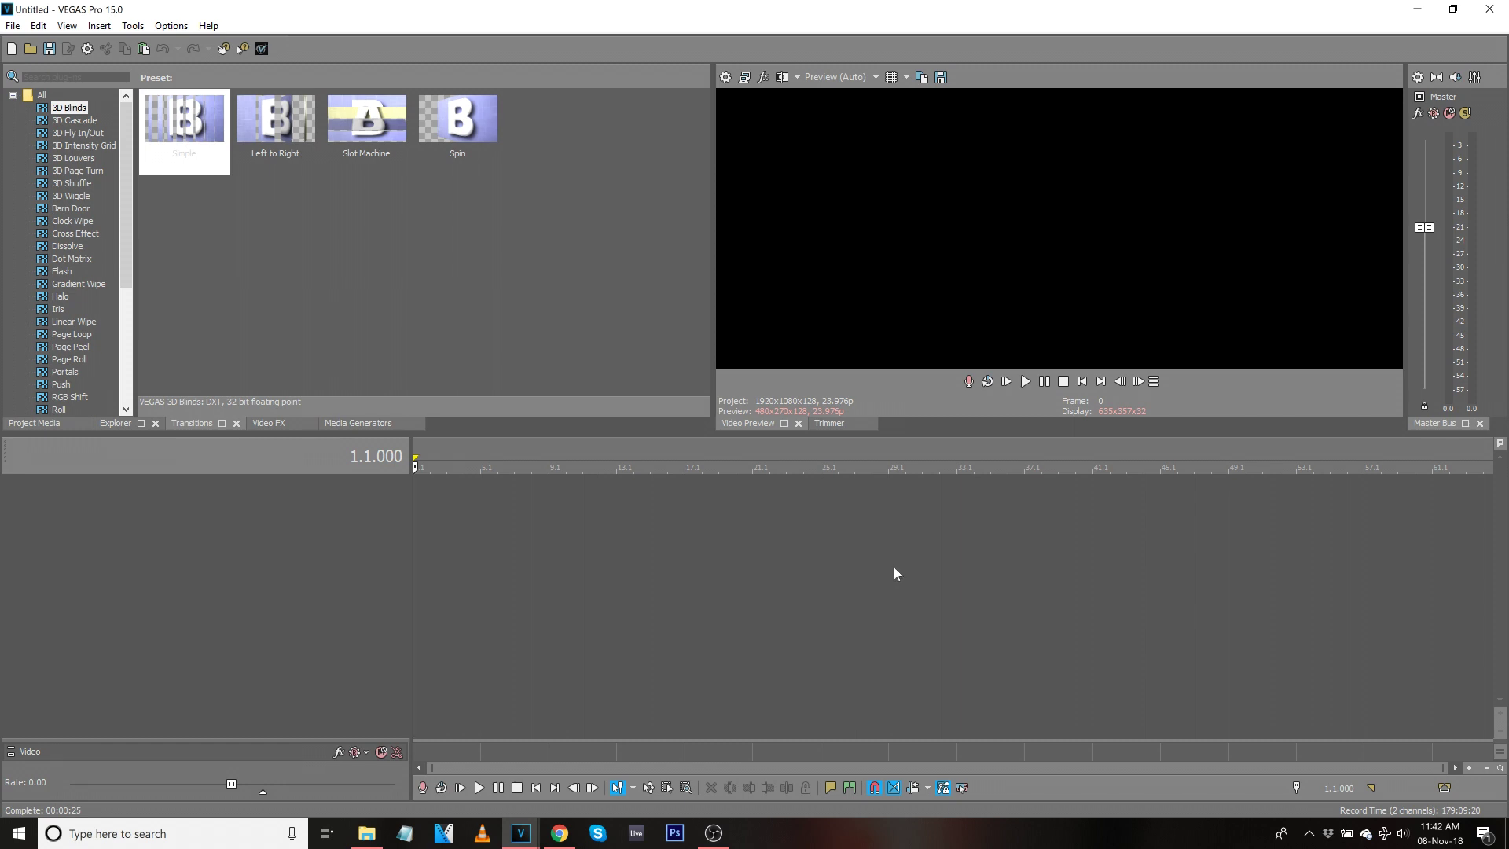
Set the beats per minute for the untitled project's ruler in the project properties.
{"action": "left_click", "coordinate": [743, 78]}
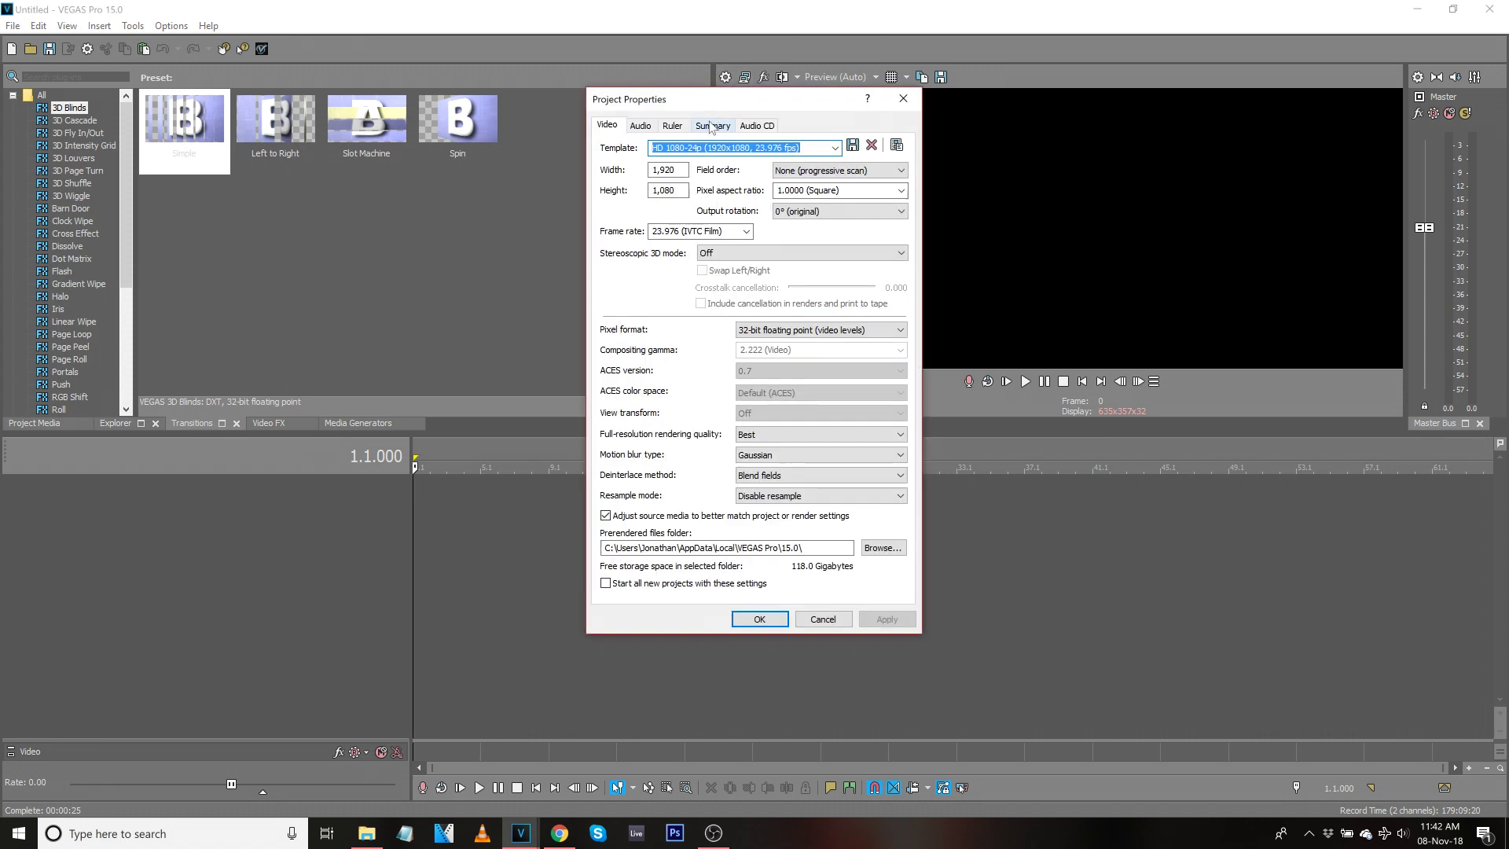
{"action": "left_click", "coordinate": [685, 127]}
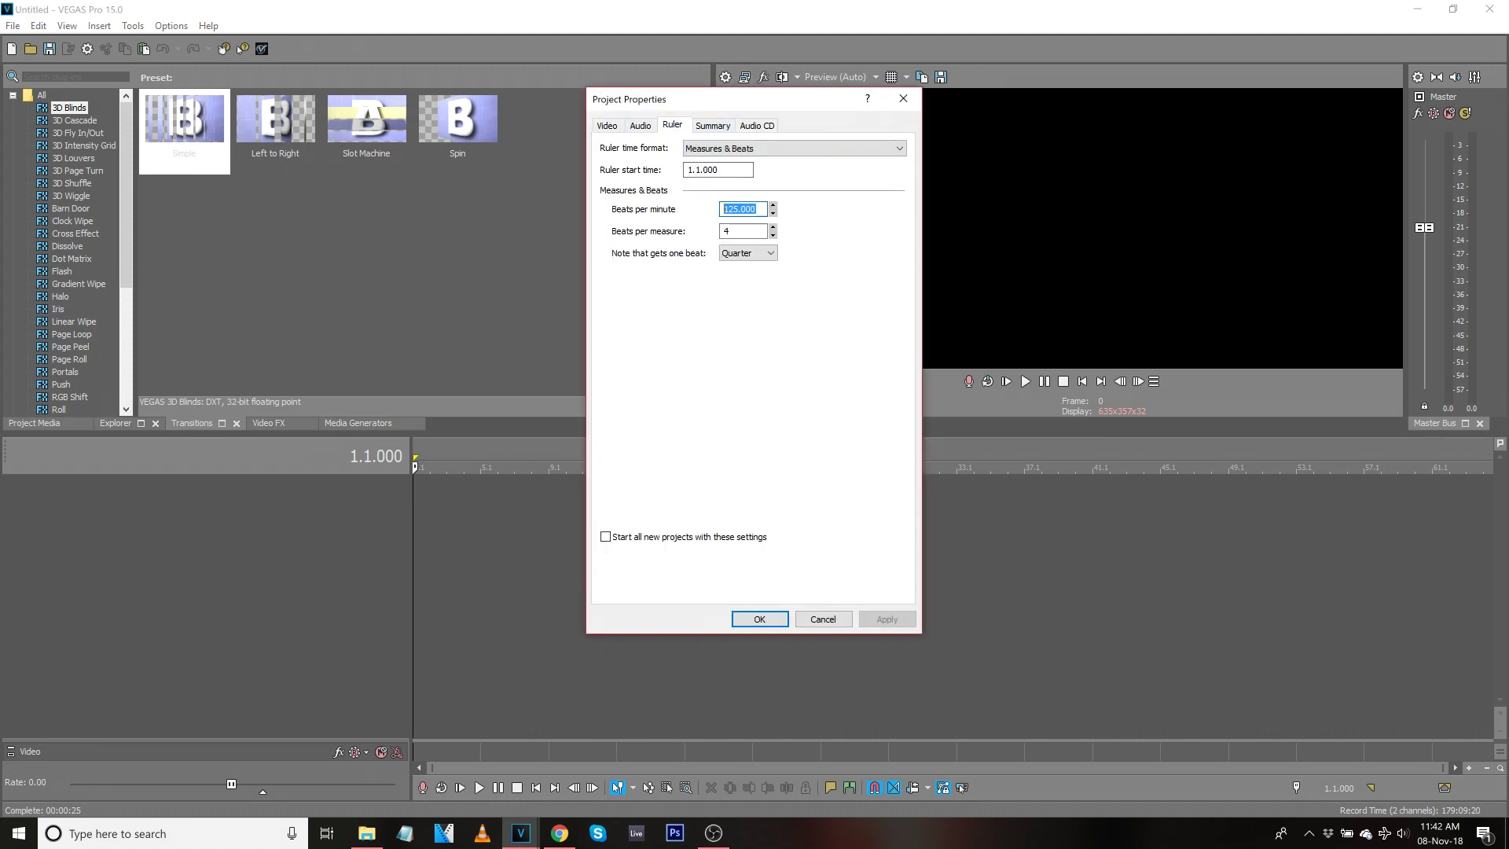
{"action": "key", "text": "Return"}
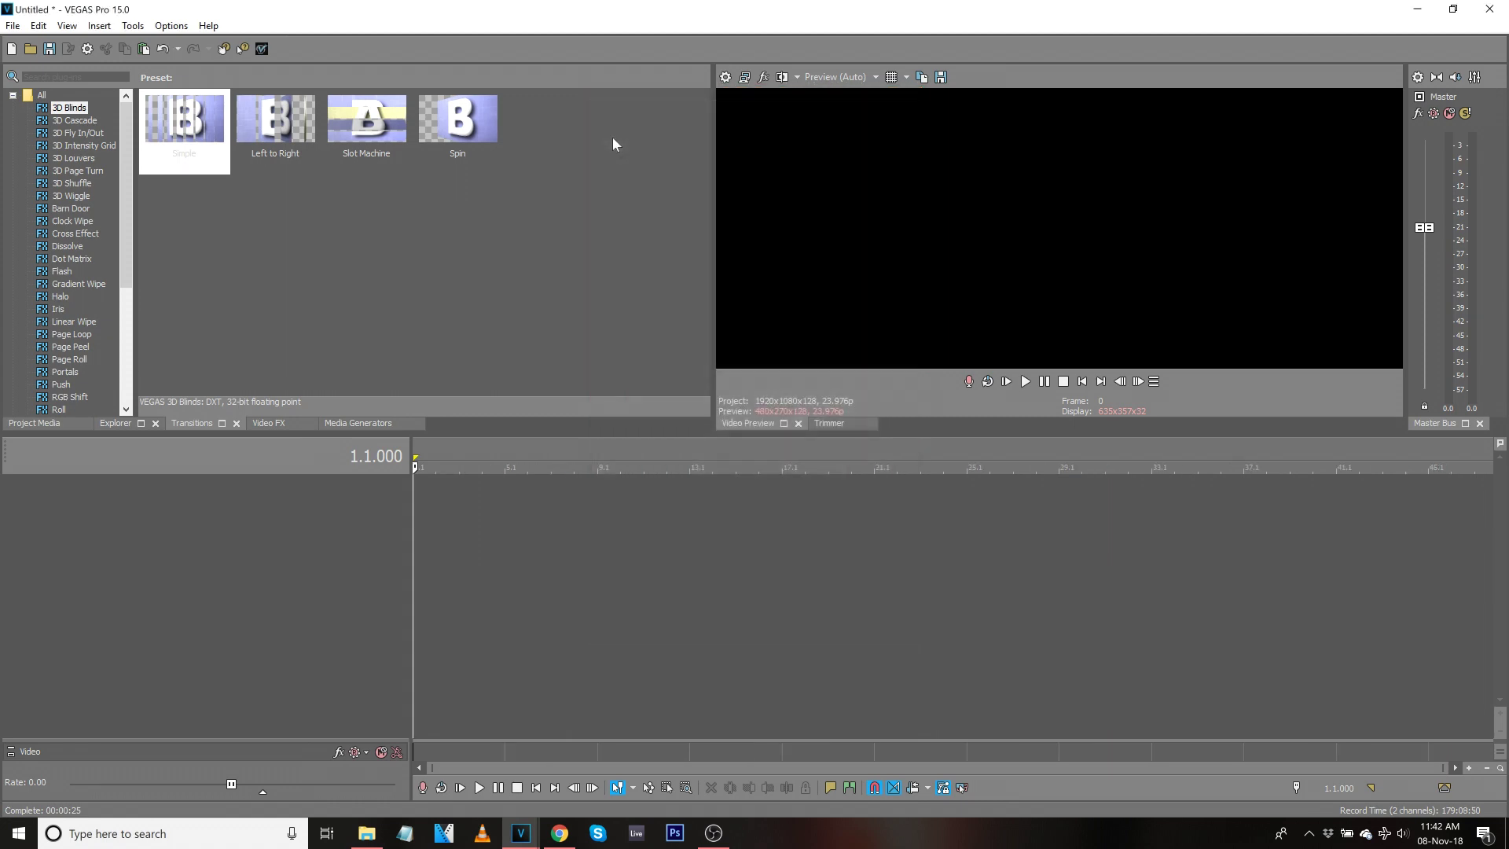
Switch back to the SFX92JAM01.veg project and play the clips from the IRON MAN SLAM marker.
{"action": "mouse_move", "coordinate": [527, 833]}
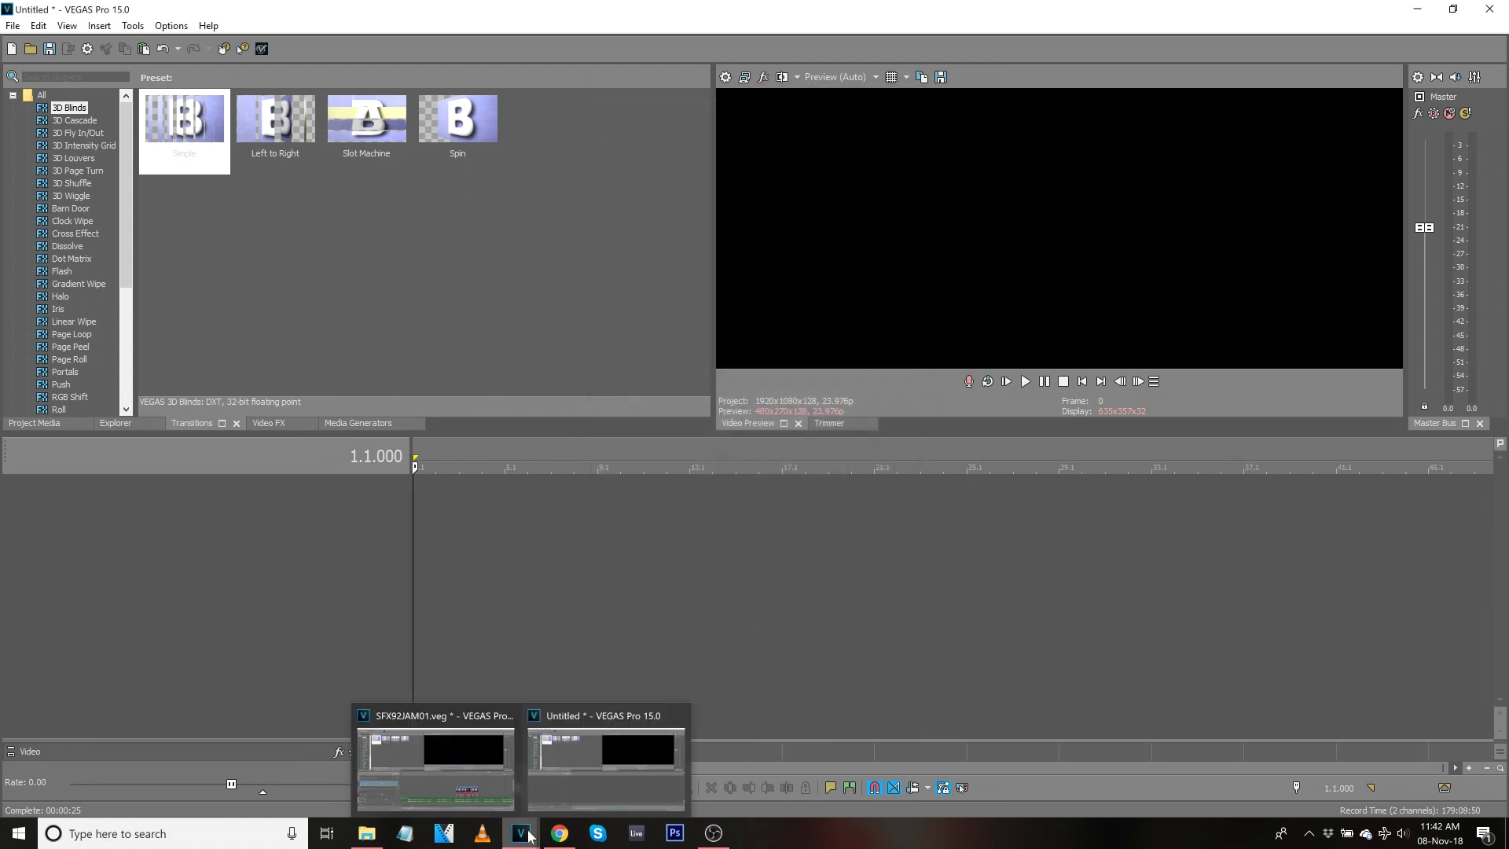
{"action": "left_click", "coordinate": [437, 766]}
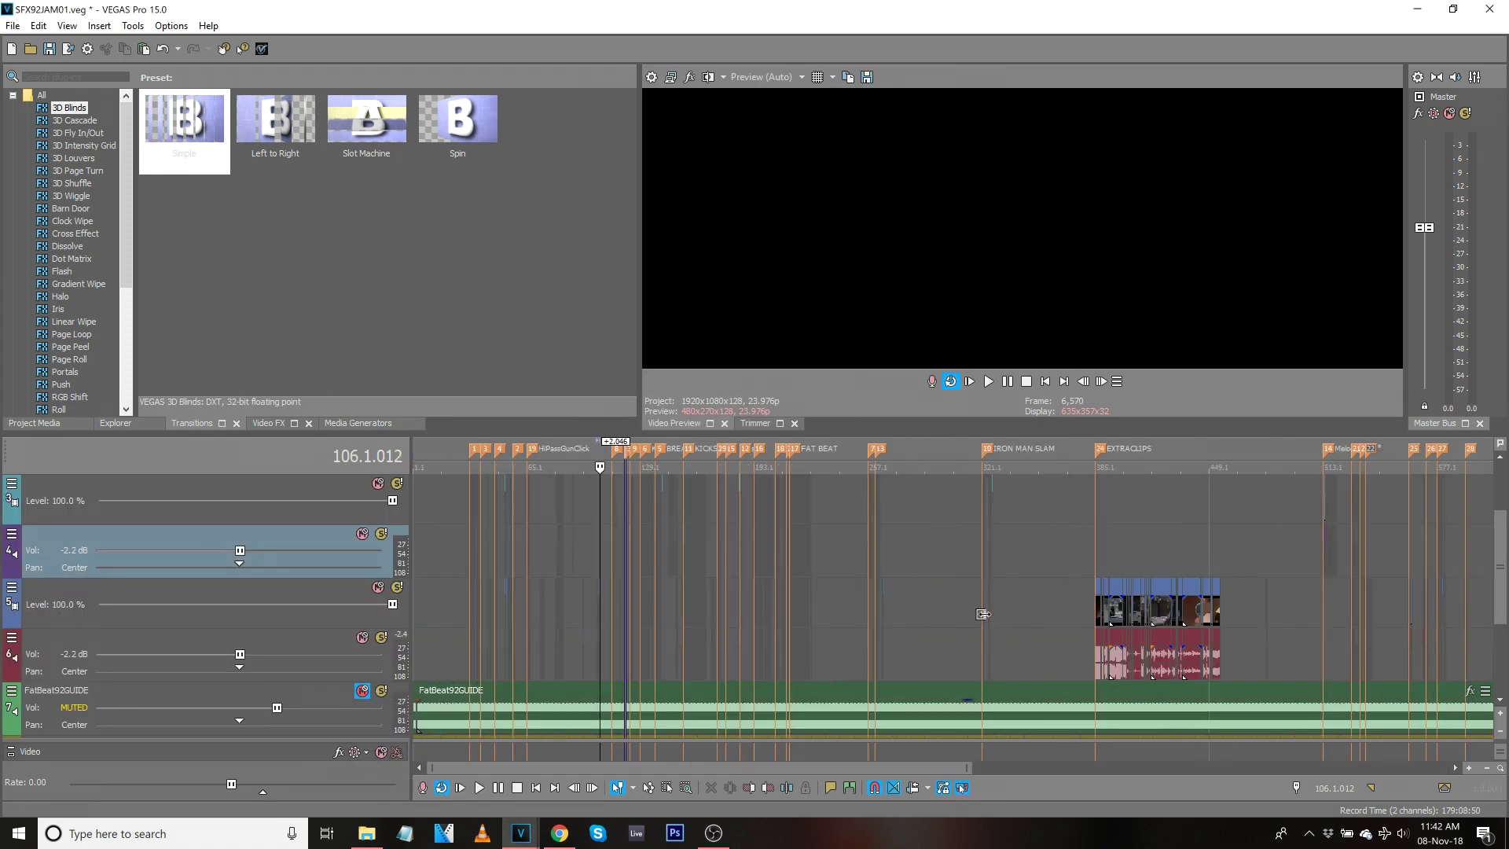
{"action": "left_click", "coordinate": [978, 510]}
{"action": "key", "text": "space"}
{"action": "scroll", "coordinate": [1276, 567], "scroll_direction": "up", "scroll_amount": 8}
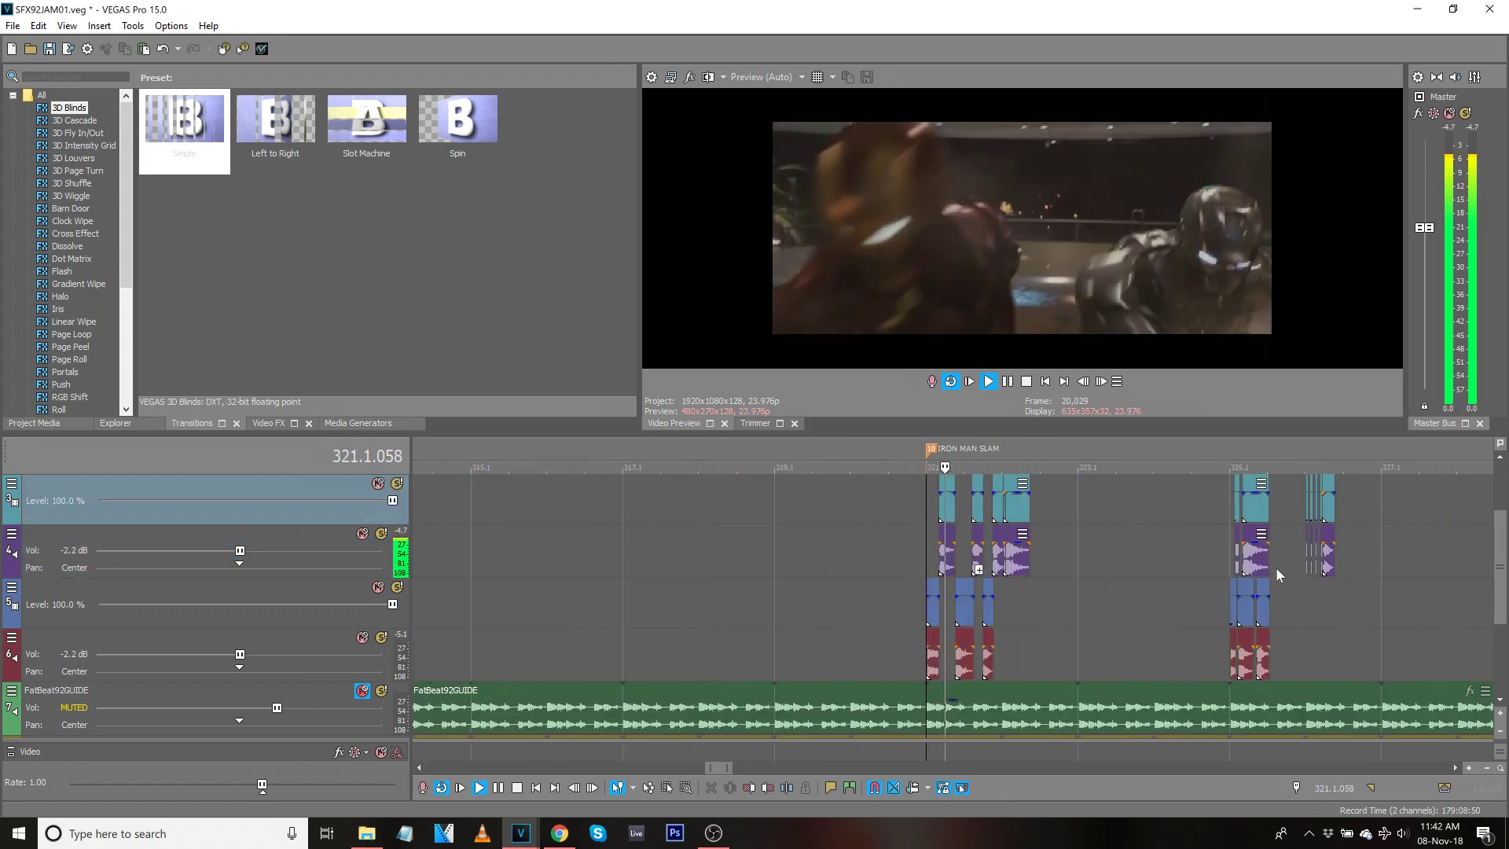
Browse beyond the IRON MAN SLAM and Melody markers and play the clips at bar 529.
{"action": "left_click", "coordinate": [921, 656]}
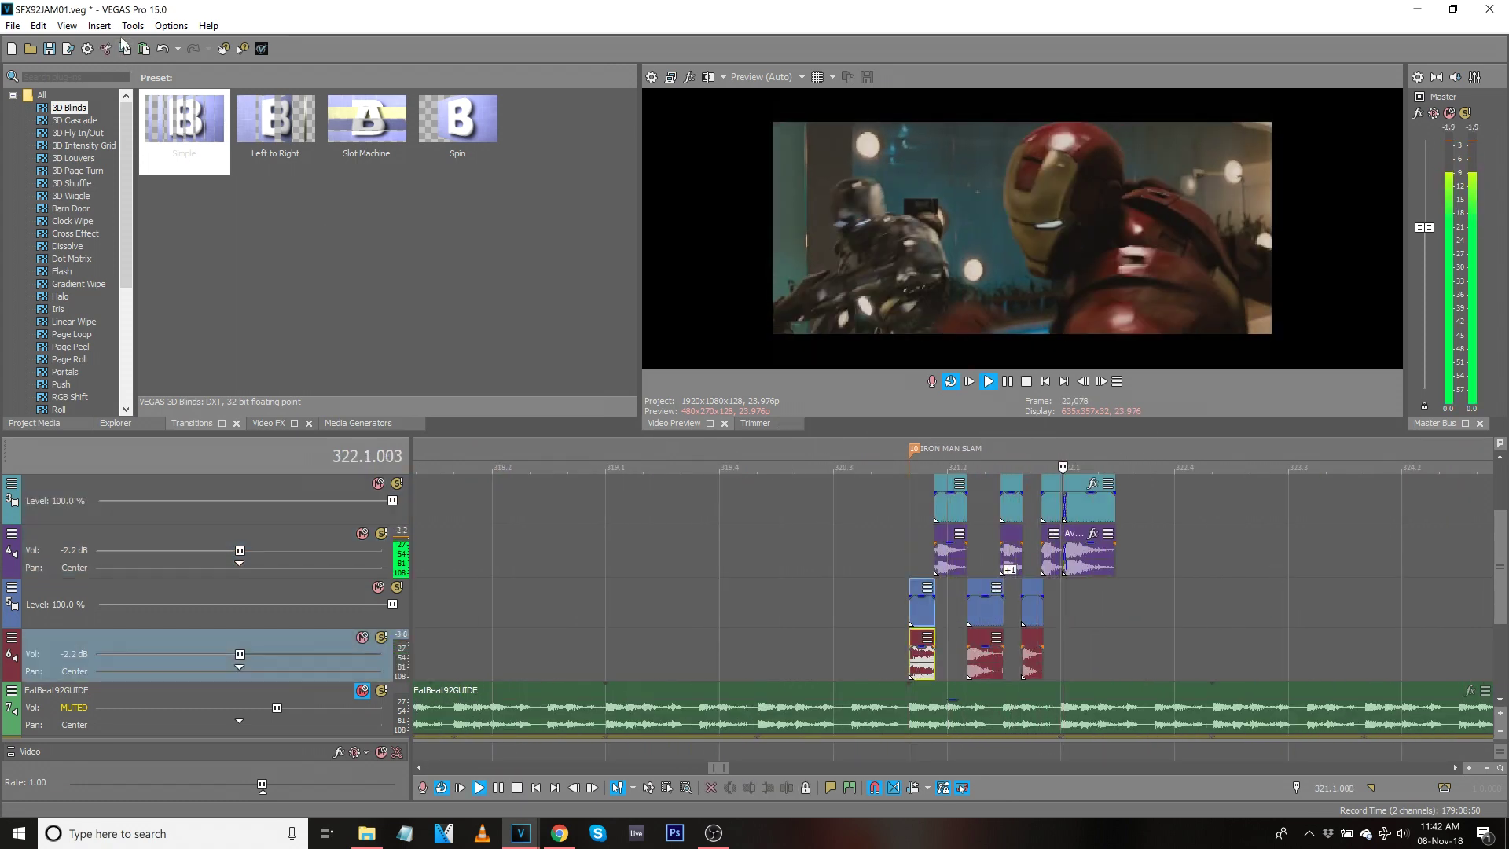
{"action": "left_click", "coordinate": [170, 26]}
{"action": "left_click", "coordinate": [167, 22]}
{"action": "key", "text": "space"}
{"action": "key", "text": "space"}
{"action": "scroll", "coordinate": [1084, 593], "scroll_direction": "down", "scroll_amount": 9}
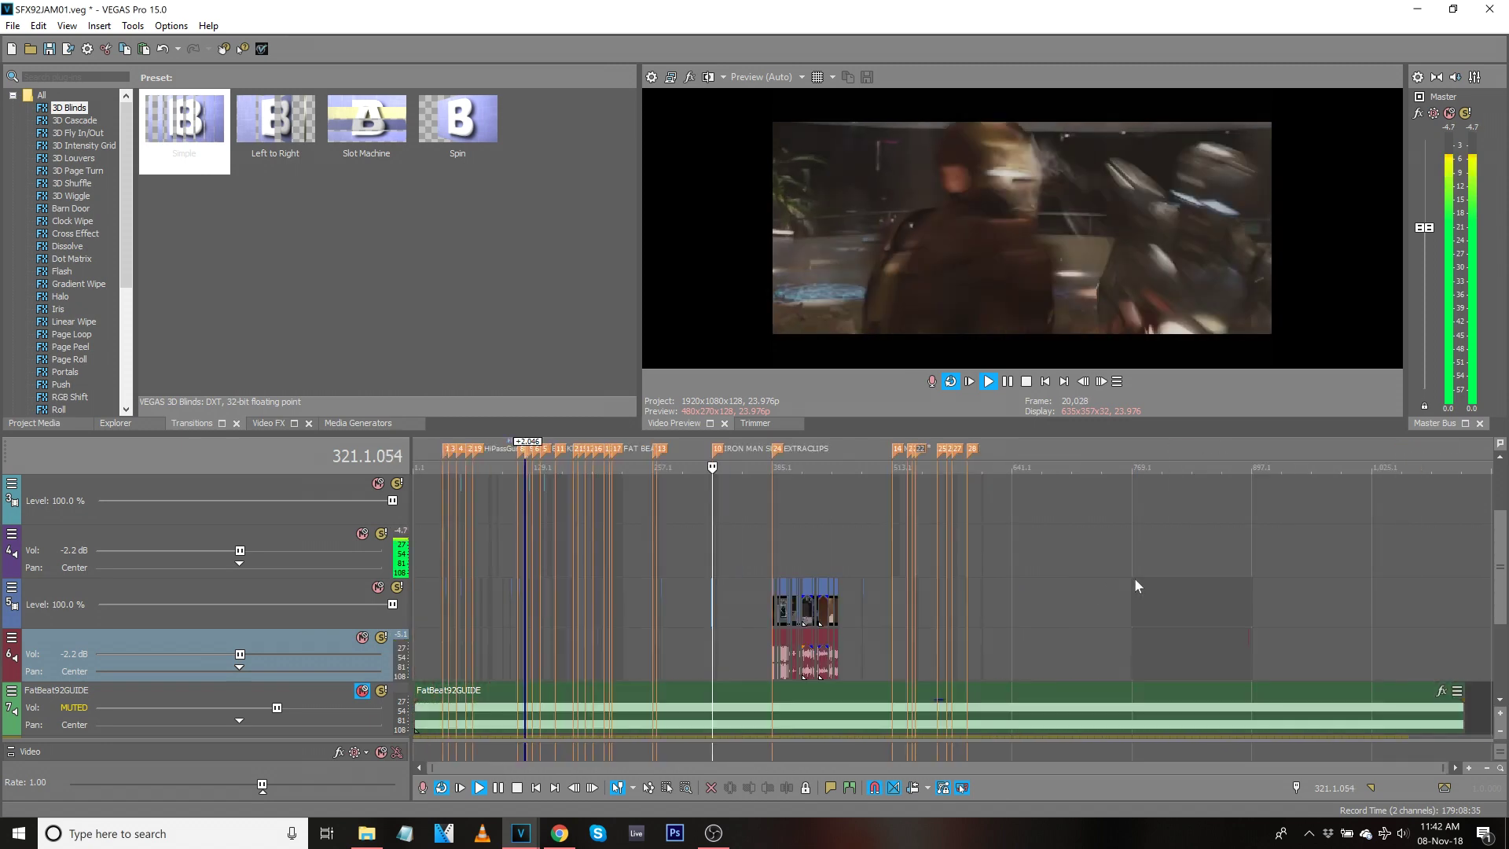
{"action": "left_click", "coordinate": [894, 511]}
{"action": "scroll", "coordinate": [966, 566], "scroll_direction": "up", "scroll_amount": 10}
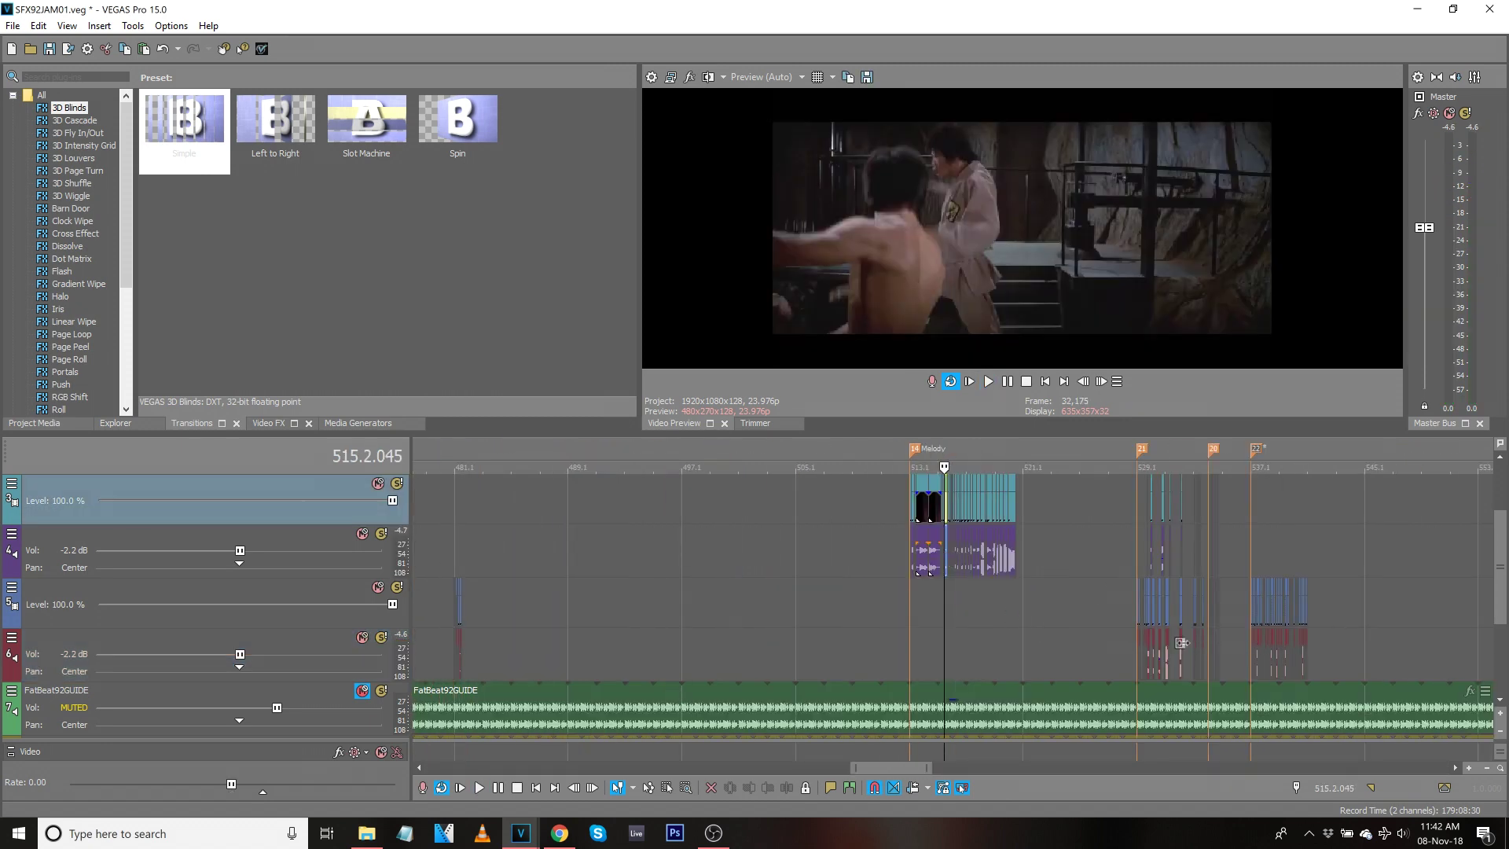
{"action": "left_click", "coordinate": [1136, 618]}
{"action": "scroll", "coordinate": [1137, 618], "scroll_direction": "up", "scroll_amount": 5}
{"action": "key", "text": "space"}
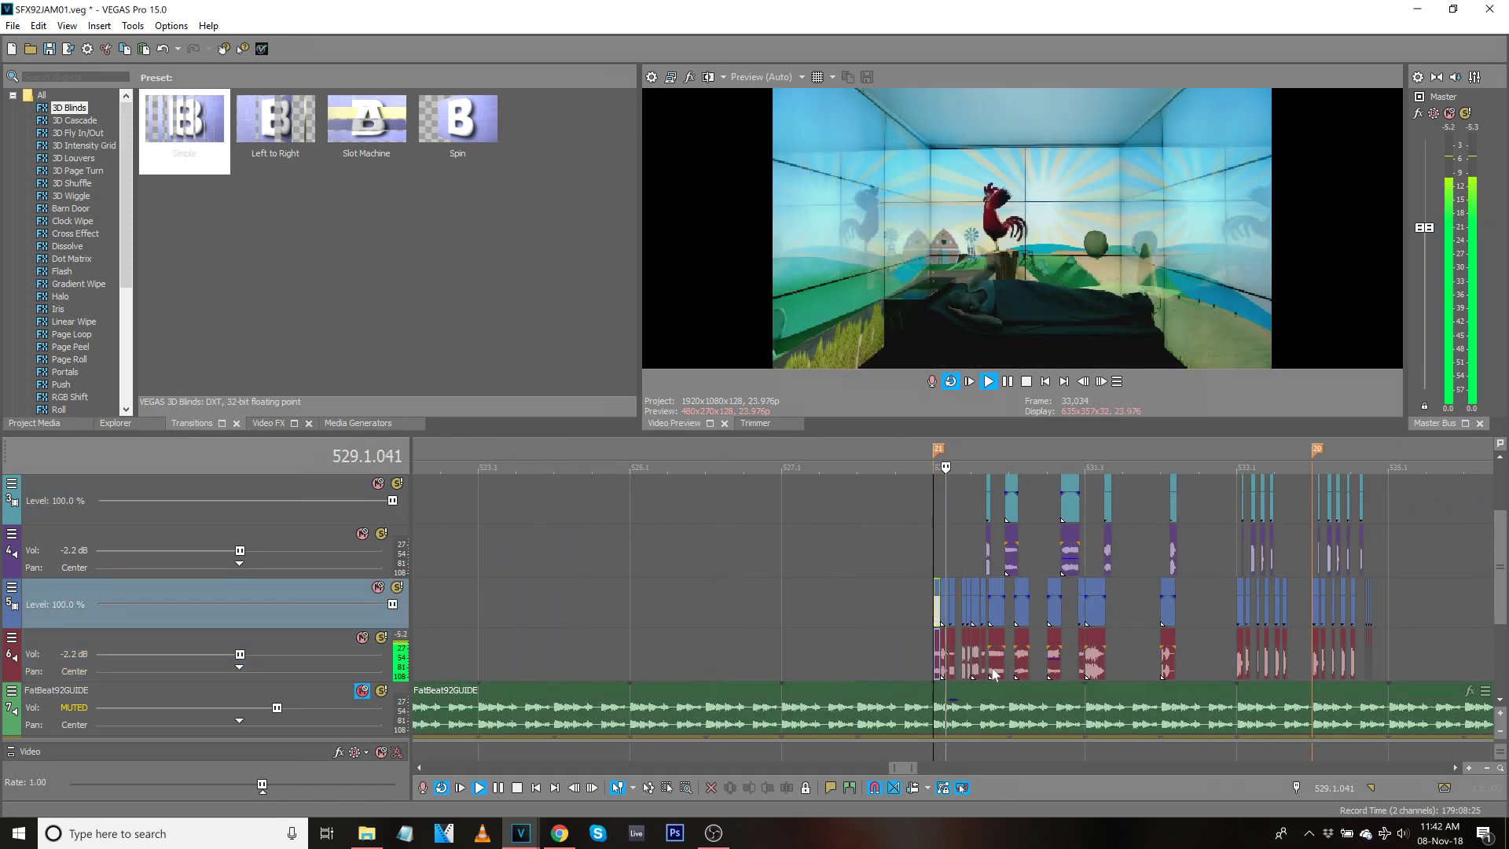
Copy the opening run of video and audio clips at bar 529 and paste it into the untitled project.
{"action": "left_click", "coordinate": [933, 660]}
{"action": "left_click", "coordinate": [1070, 515], "text": "shift"}
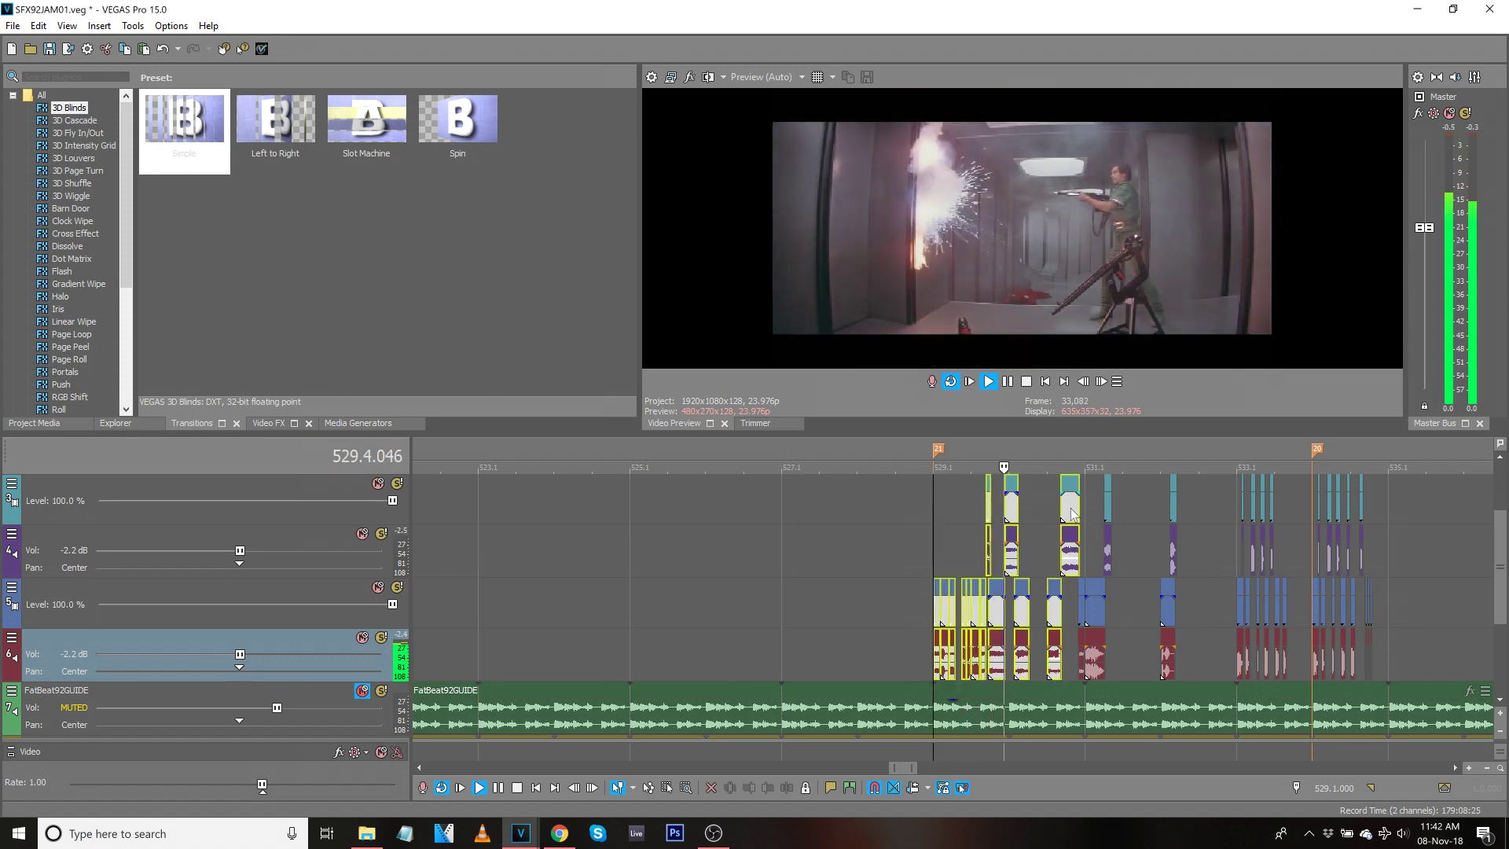
{"action": "key", "text": "space"}
{"action": "left_click", "coordinate": [938, 663]}
{"action": "key", "text": "space"}
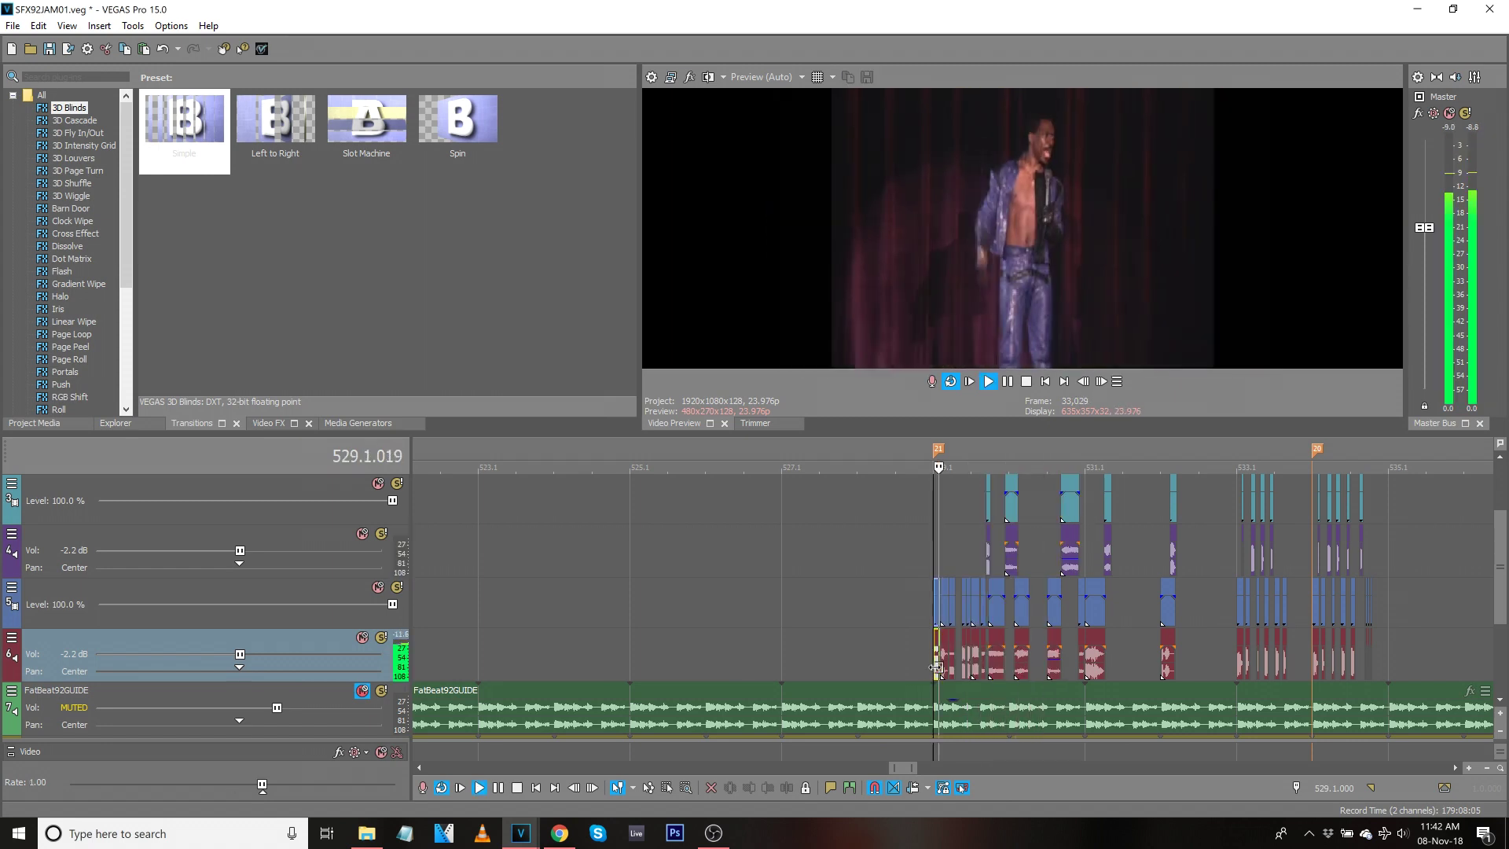
{"action": "scroll", "coordinate": [939, 662], "scroll_direction": "up", "scroll_amount": 3}
{"action": "left_click", "coordinate": [1172, 512], "text": "shift"}
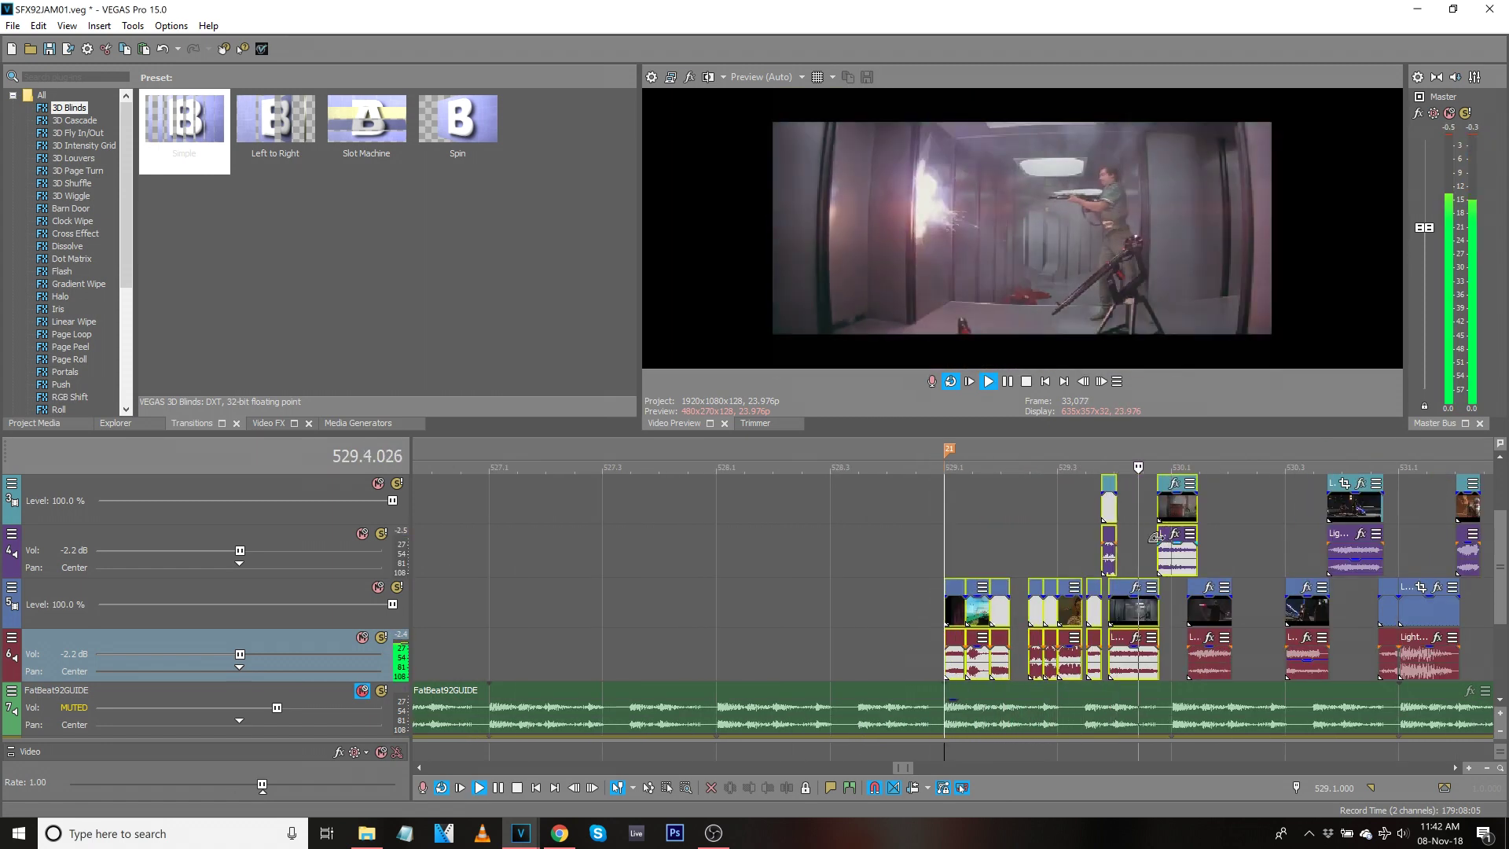
{"action": "key", "text": "space"}
{"action": "mouse_move", "coordinate": [521, 831]}
{"action": "left_click", "coordinate": [563, 772]}
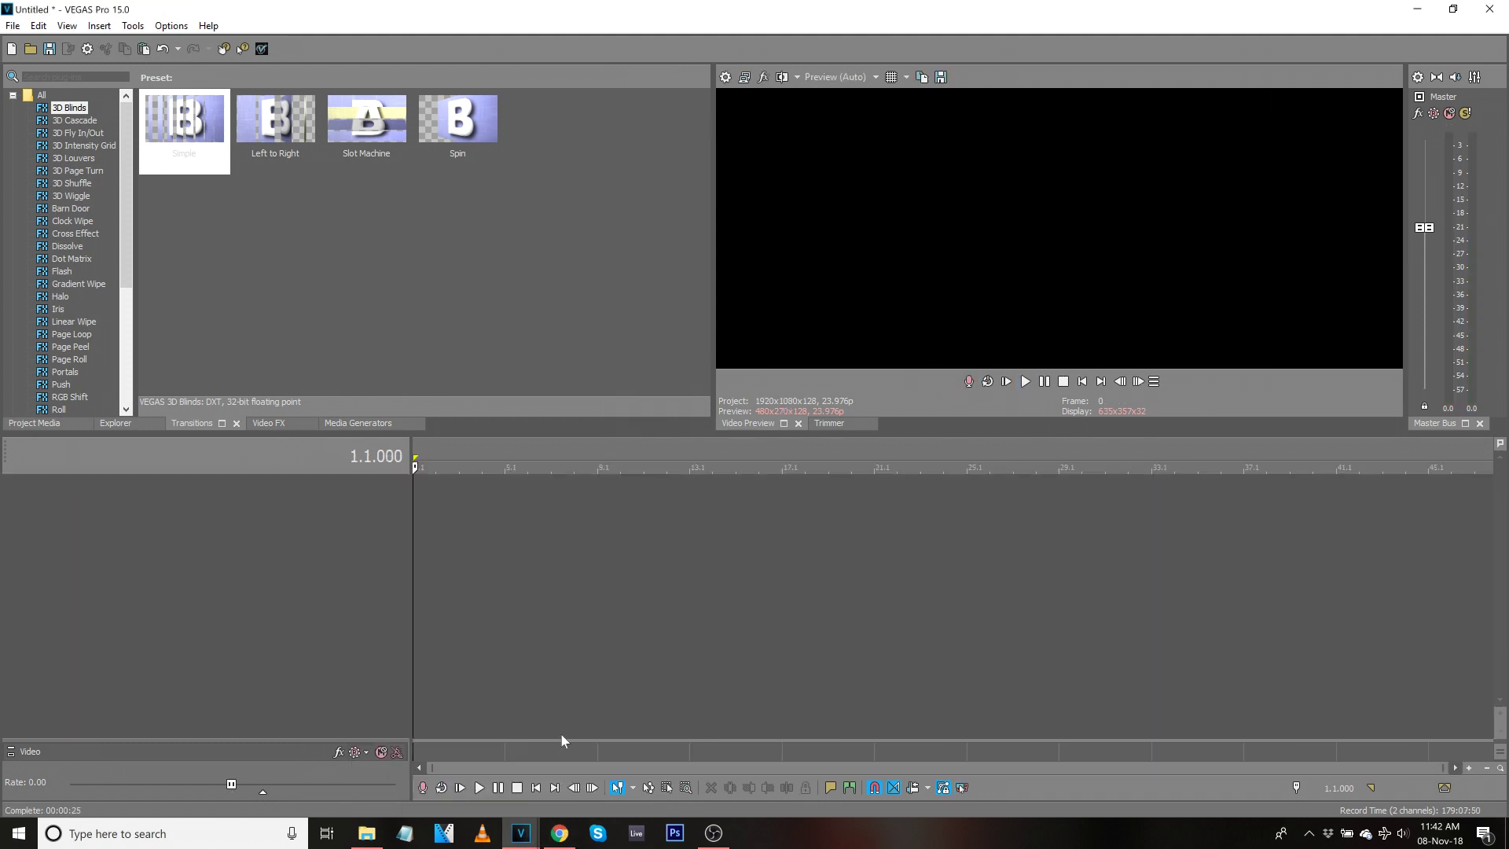
{"action": "key", "text": "ctrl+v"}
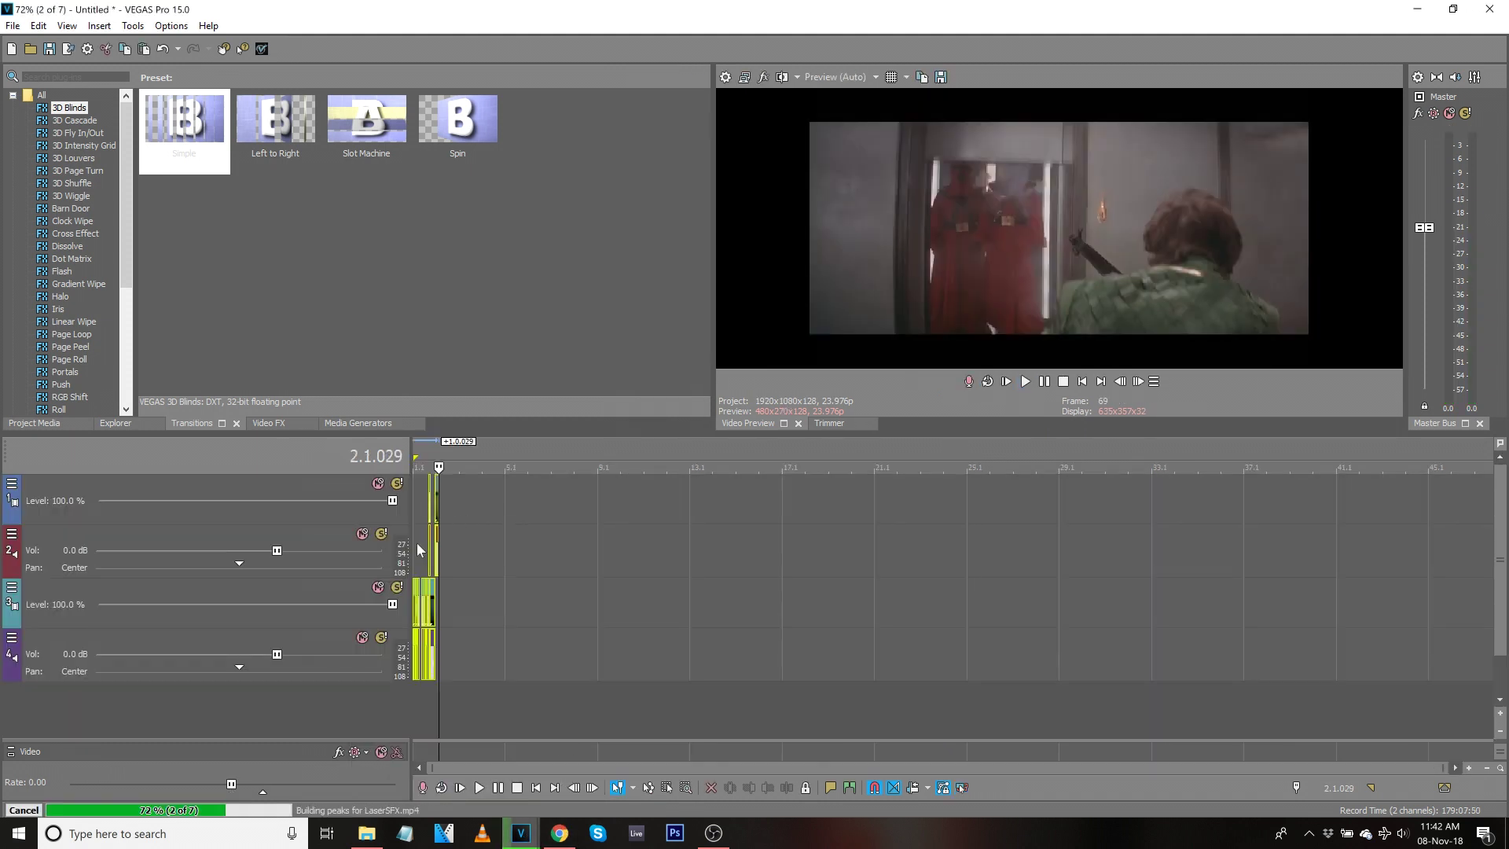
Trim the end of the last pasted clip back to 2.1.000.
{"action": "left_click", "coordinate": [418, 540]}
{"action": "scroll", "coordinate": [484, 559], "scroll_direction": "up", "scroll_amount": 5}
{"action": "left_click", "coordinate": [571, 566]}
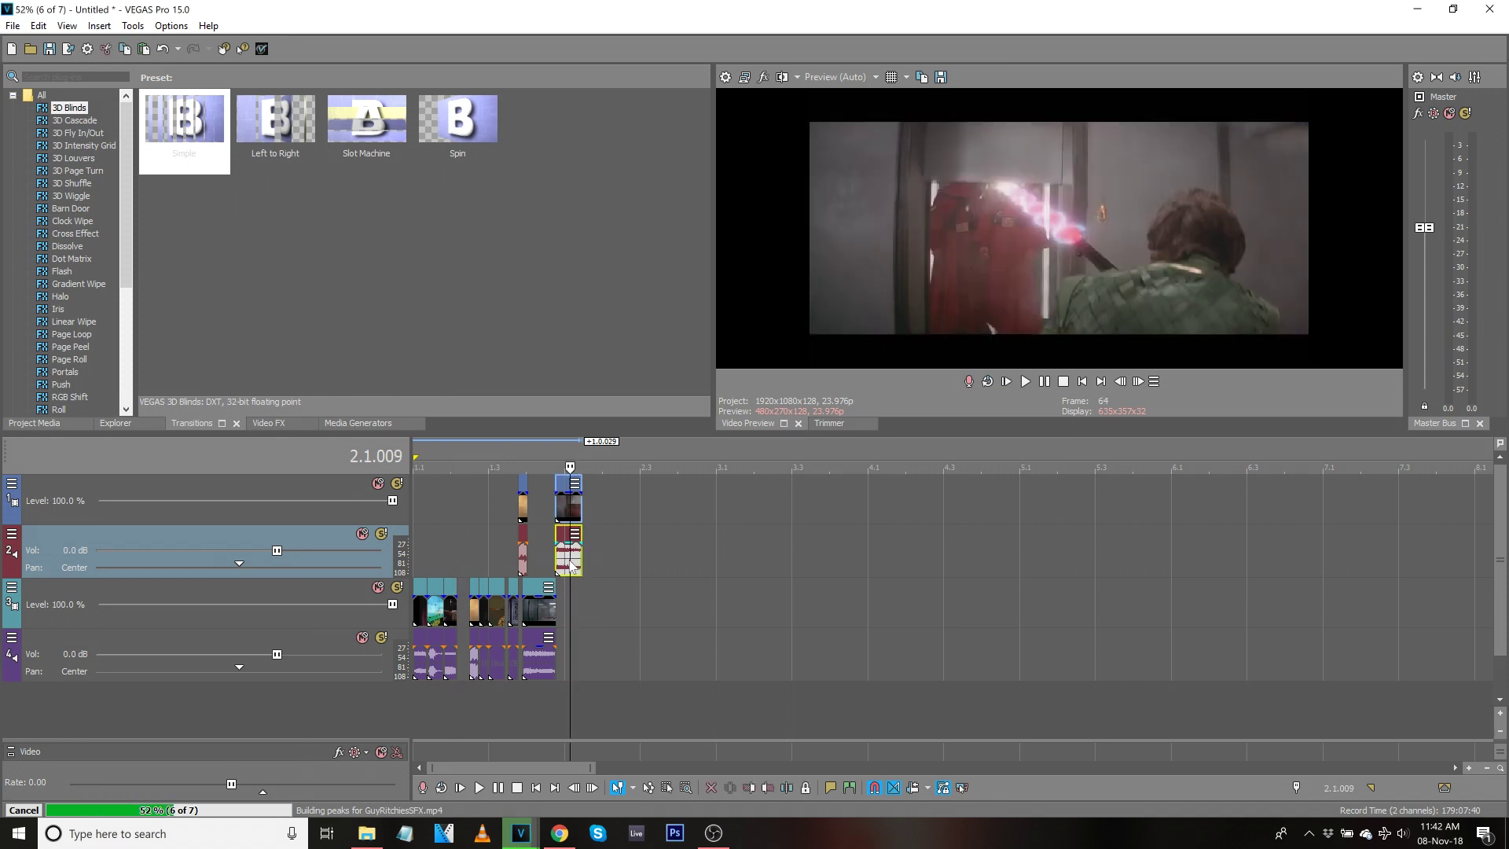
{"action": "left_click", "coordinate": [566, 565]}
{"action": "scroll", "coordinate": [695, 564], "scroll_direction": "up", "scroll_amount": 3}
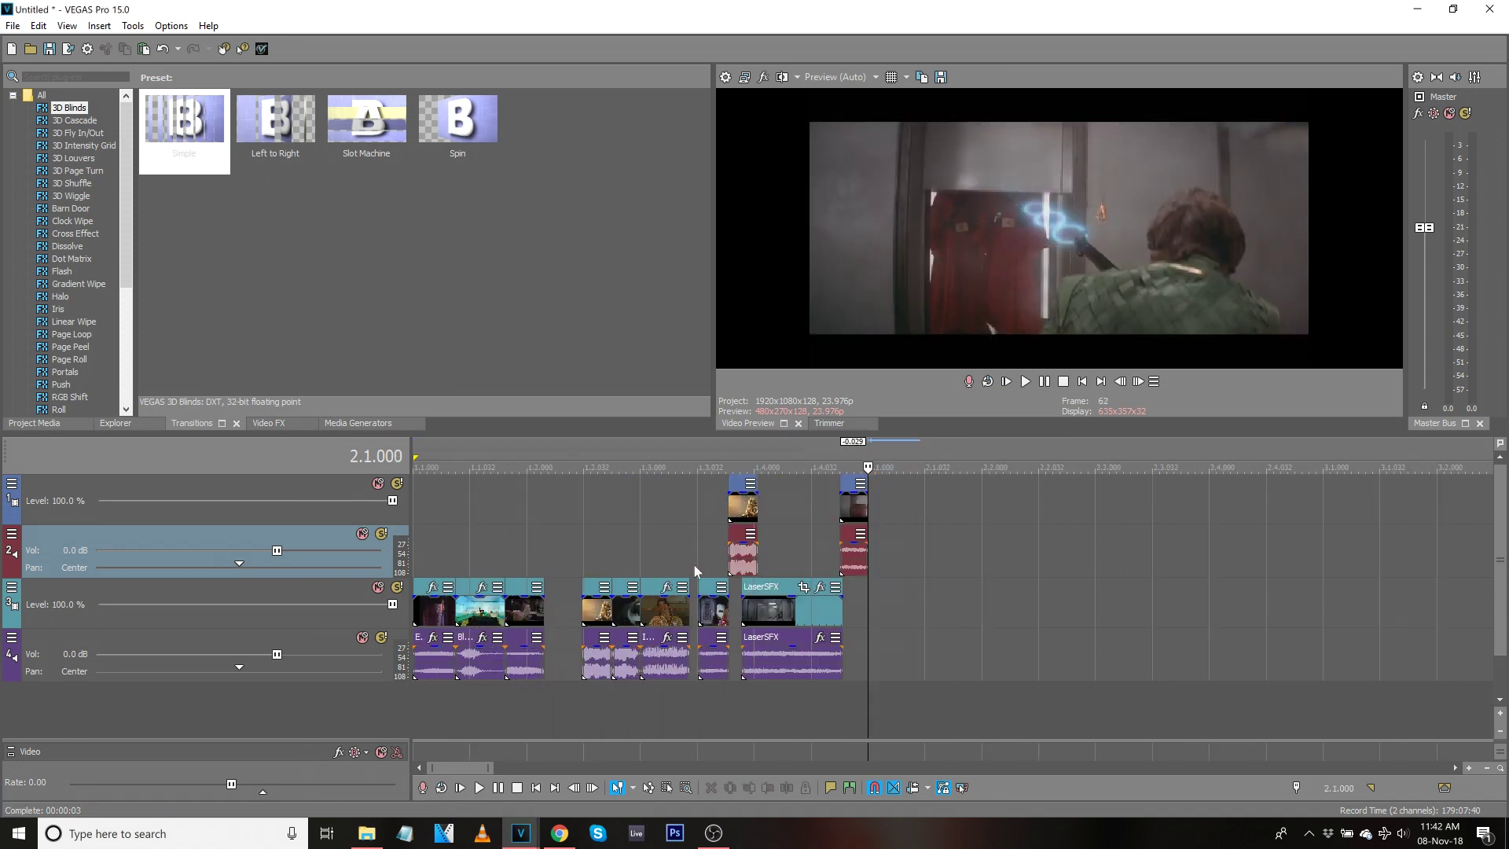
Copy all the clips, paste them three more times from 2.1.000, and play the repeated pattern from the start.
{"action": "left_click", "coordinate": [424, 668]}
{"action": "key", "text": "ctrl+a"}
{"action": "key", "text": "ctrl+c"}
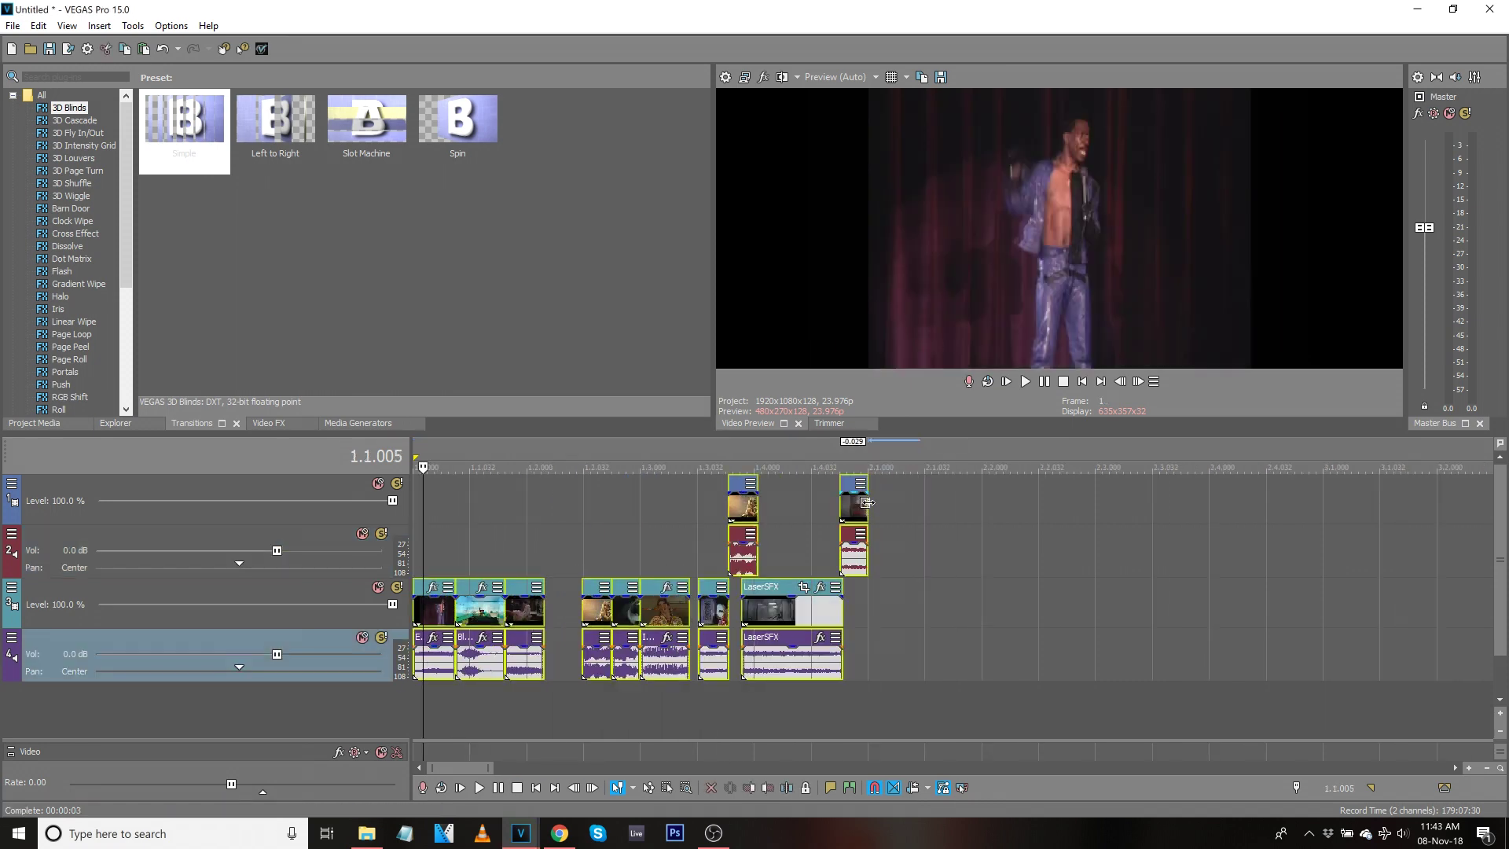
{"action": "left_click", "coordinate": [861, 511]}
{"action": "key", "text": "ctrl+v"}
{"action": "key", "text": "ctrl+v"}
{"action": "key", "text": "ctrl+v"}
{"action": "scroll", "coordinate": [483, 613], "scroll_direction": "down", "scroll_amount": 7}
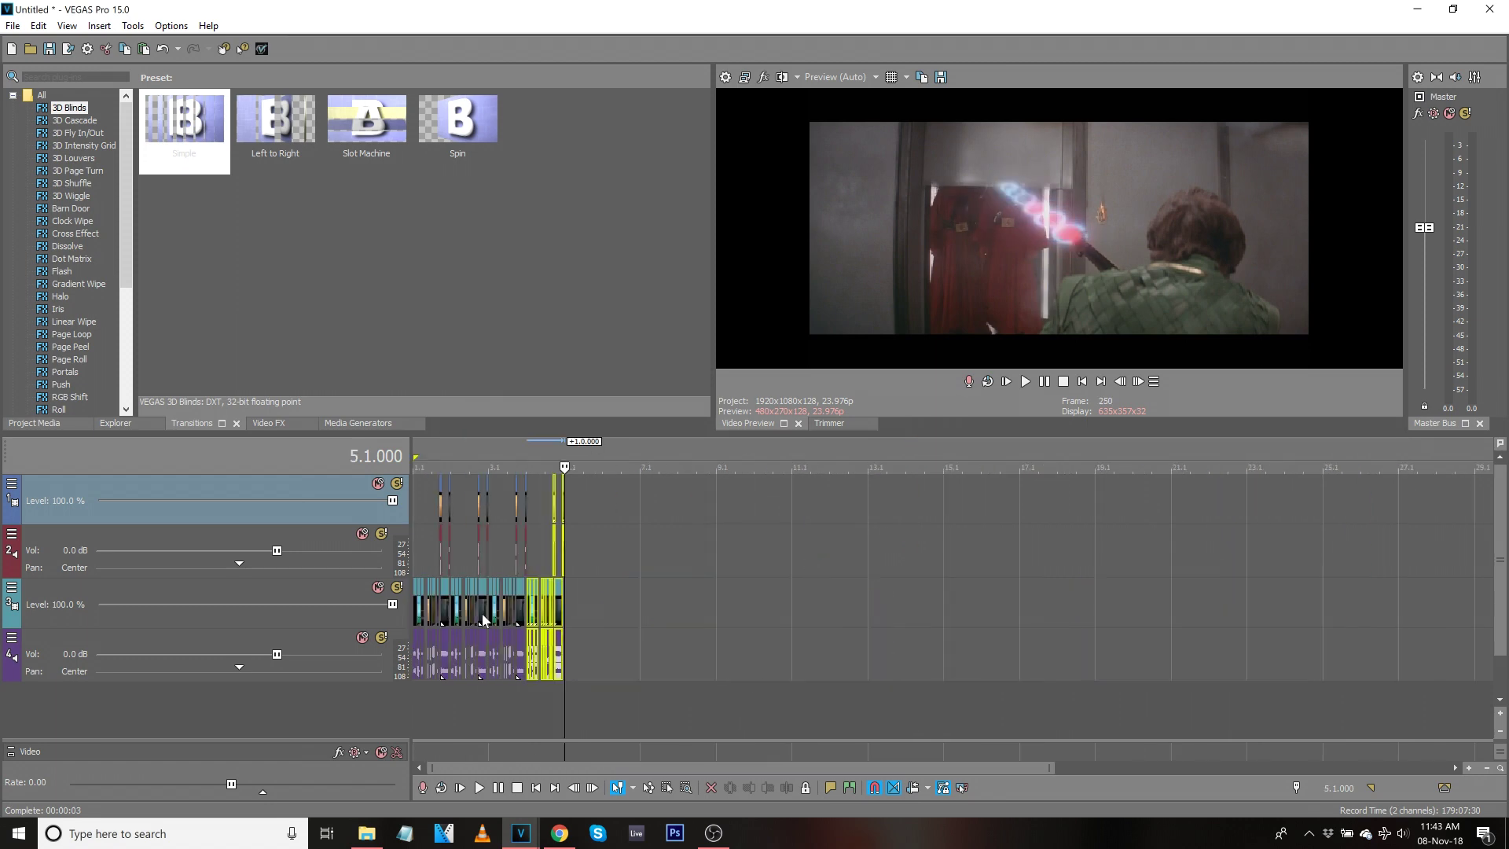
{"action": "left_click", "coordinate": [417, 563]}
{"action": "key", "text": "space"}
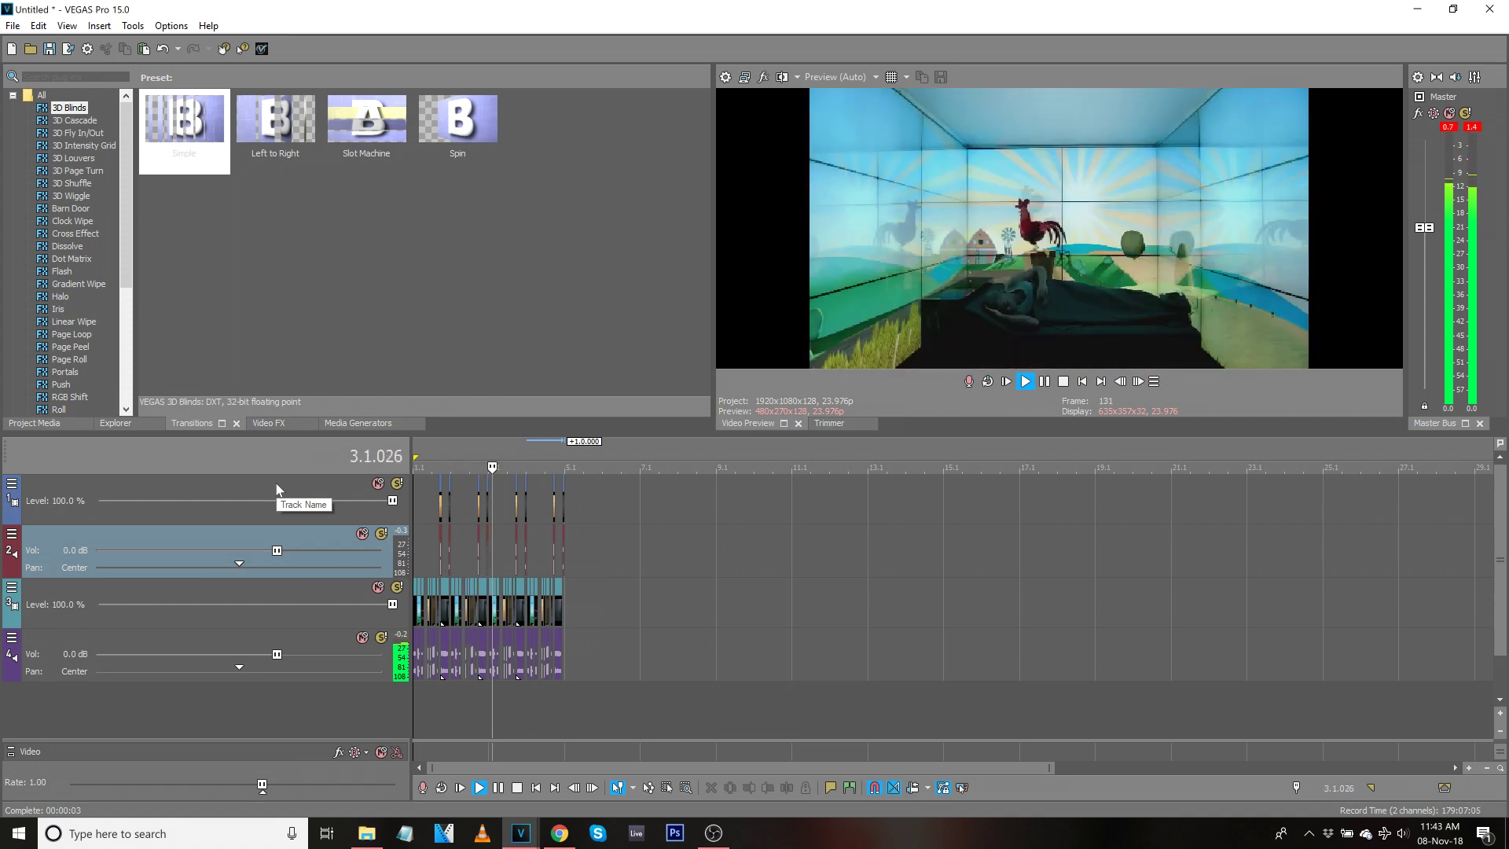
{"action": "key", "text": "space"}
Insert two new video tracks above the existing tracks.
{"action": "right_click", "coordinate": [276, 489]}
{"action": "left_click", "coordinate": [320, 520]}
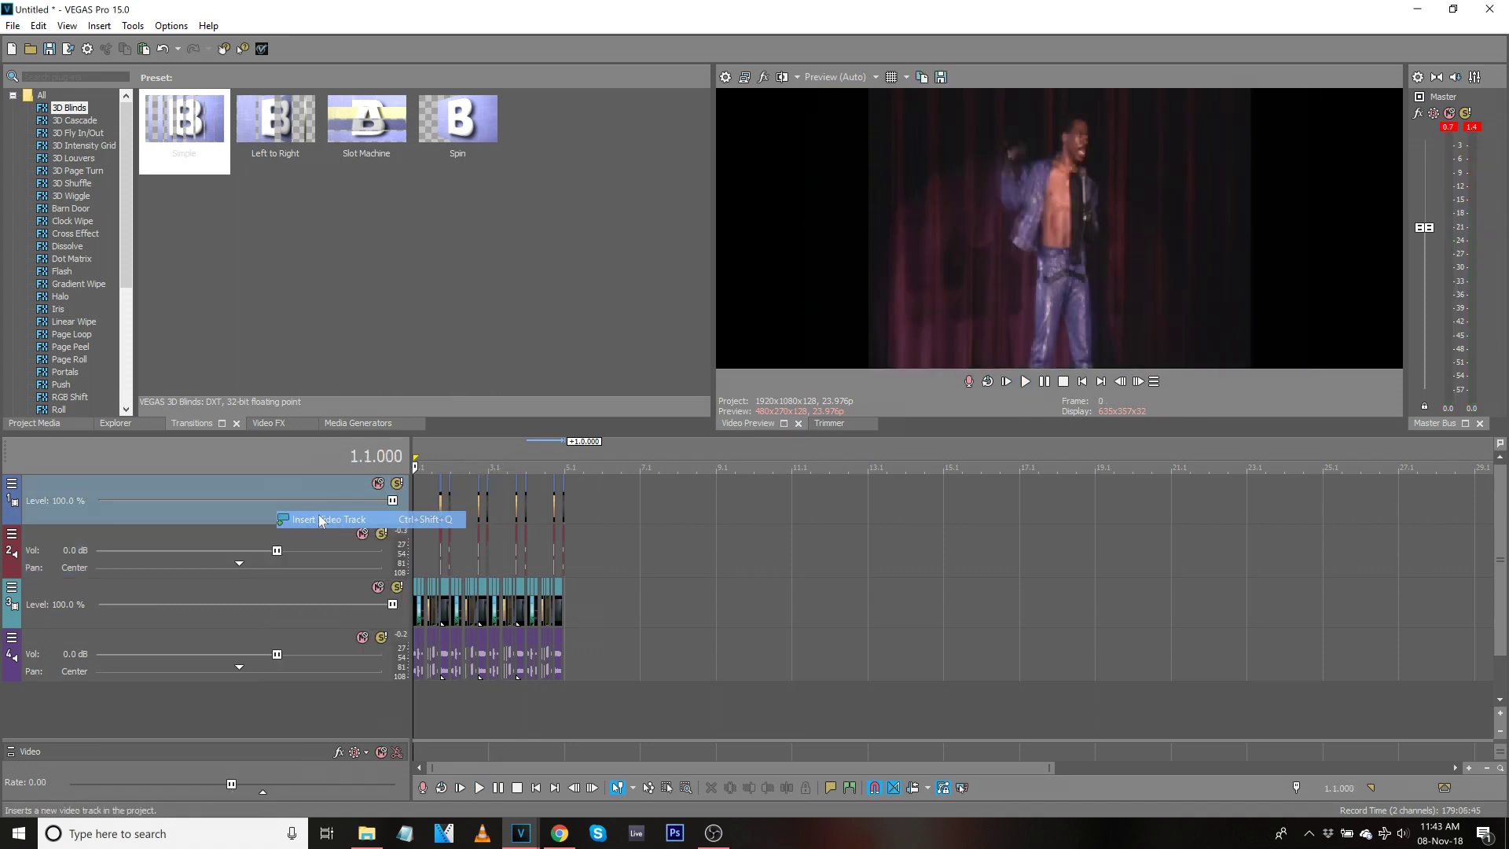
{"action": "right_click", "coordinate": [298, 487]}
{"action": "left_click", "coordinate": [320, 521]}
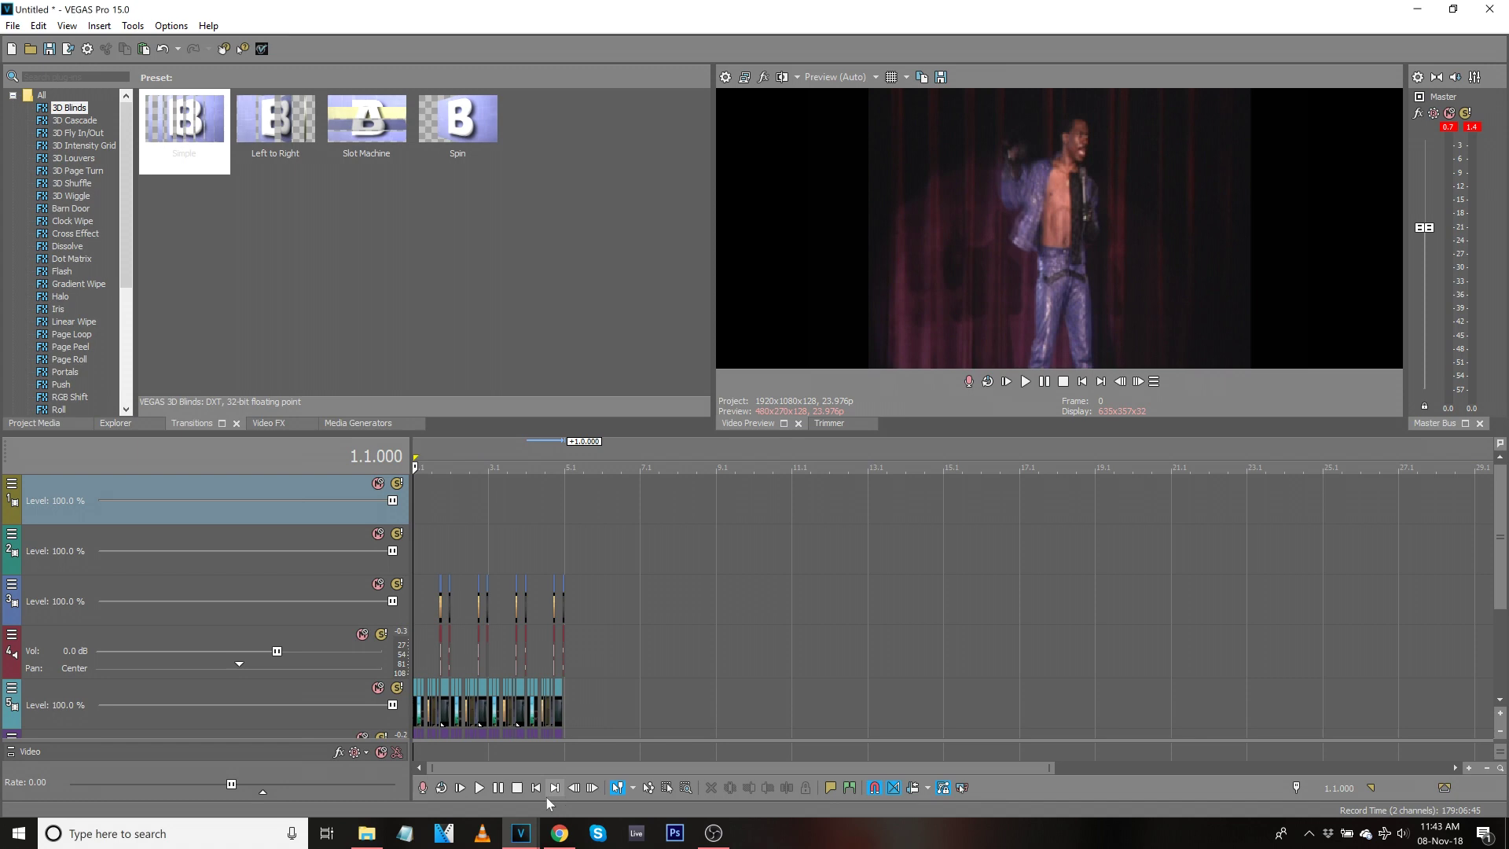
Switch back to the SFX92JAM01.veg project and play the clips at bars 537 and 577 to find another pattern.
{"action": "left_click", "coordinate": [531, 835]}
{"action": "left_click", "coordinate": [436, 758]}
{"action": "scroll", "coordinate": [1013, 556], "scroll_direction": "down", "scroll_amount": 8}
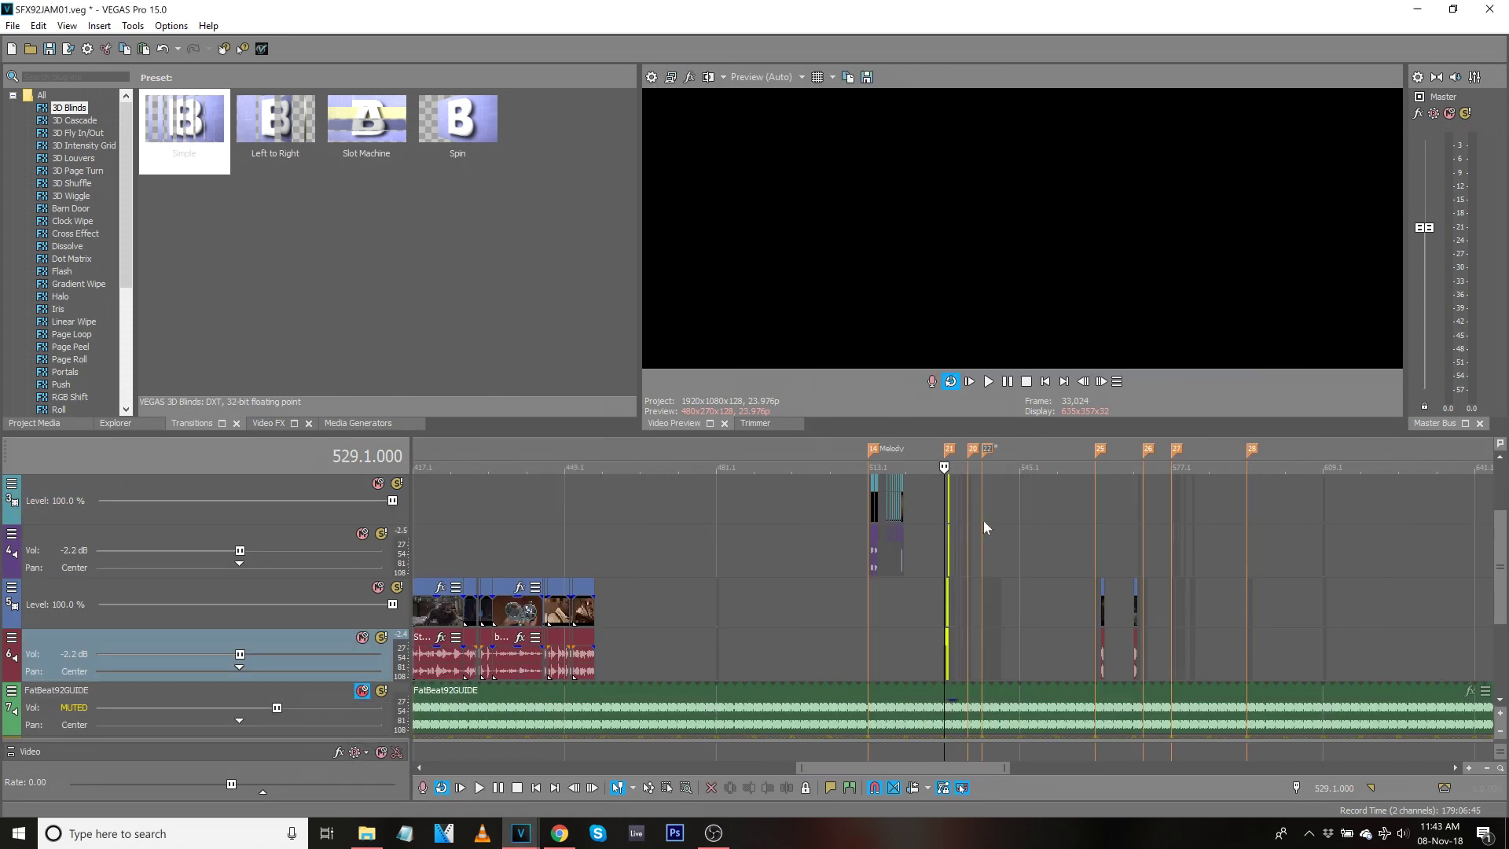
{"action": "left_click", "coordinate": [984, 521]}
{"action": "key", "text": "space"}
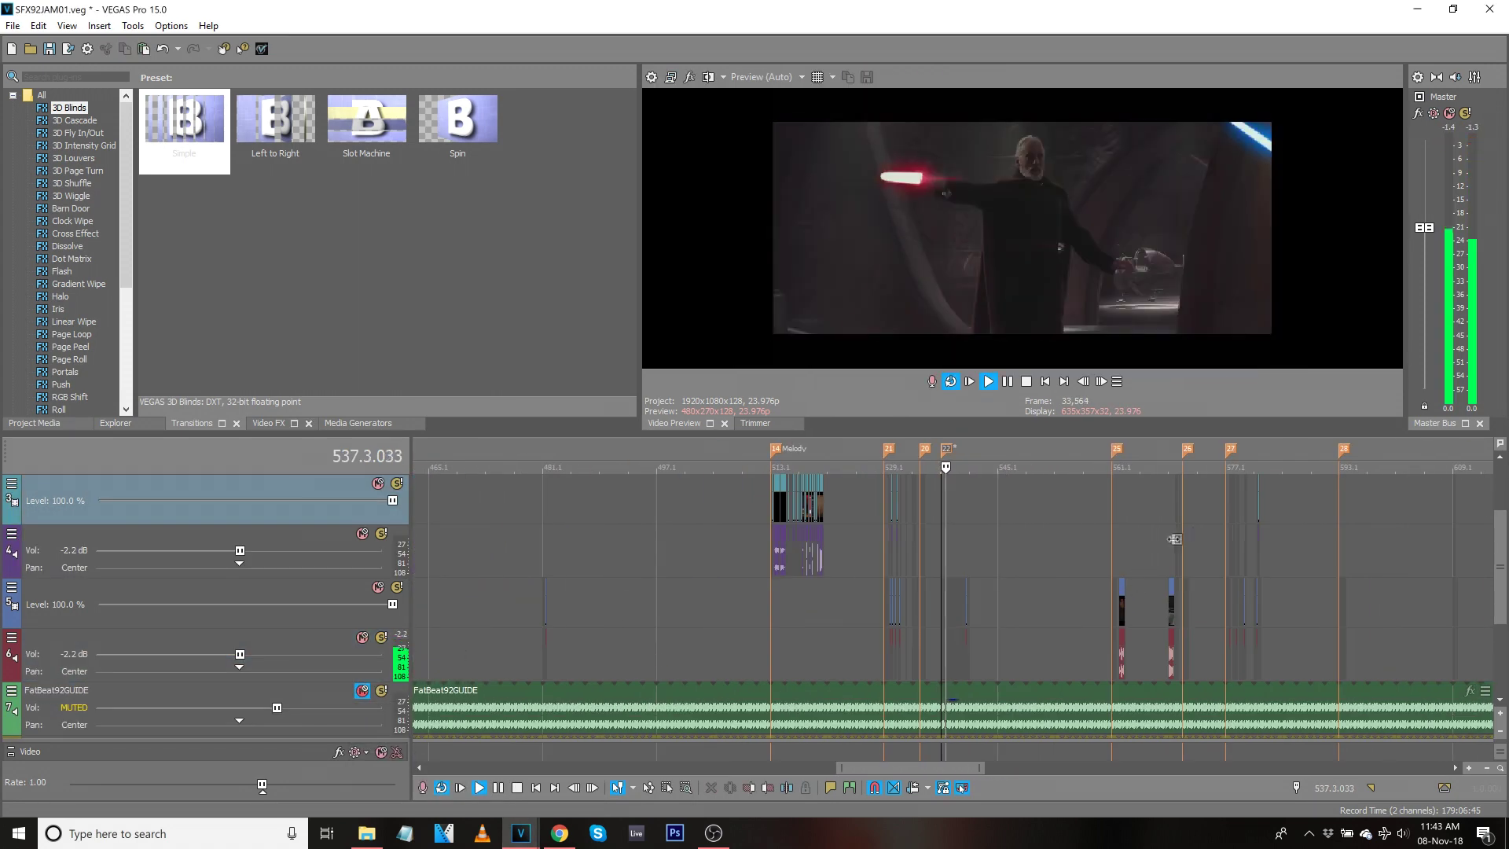
{"action": "left_click", "coordinate": [1220, 507]}
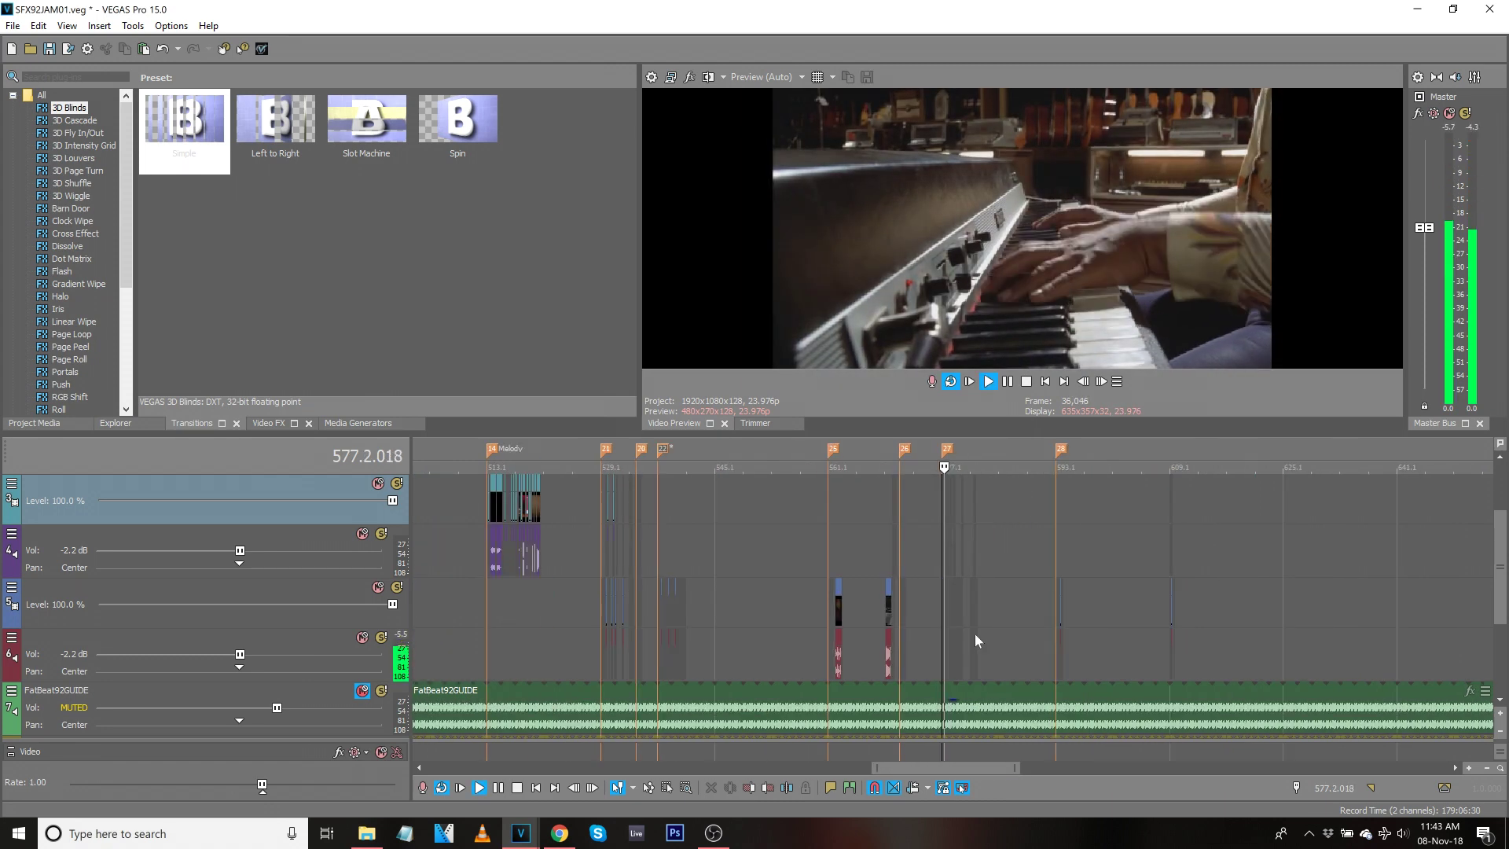
{"action": "scroll", "coordinate": [978, 618], "scroll_direction": "up", "scroll_amount": 10}
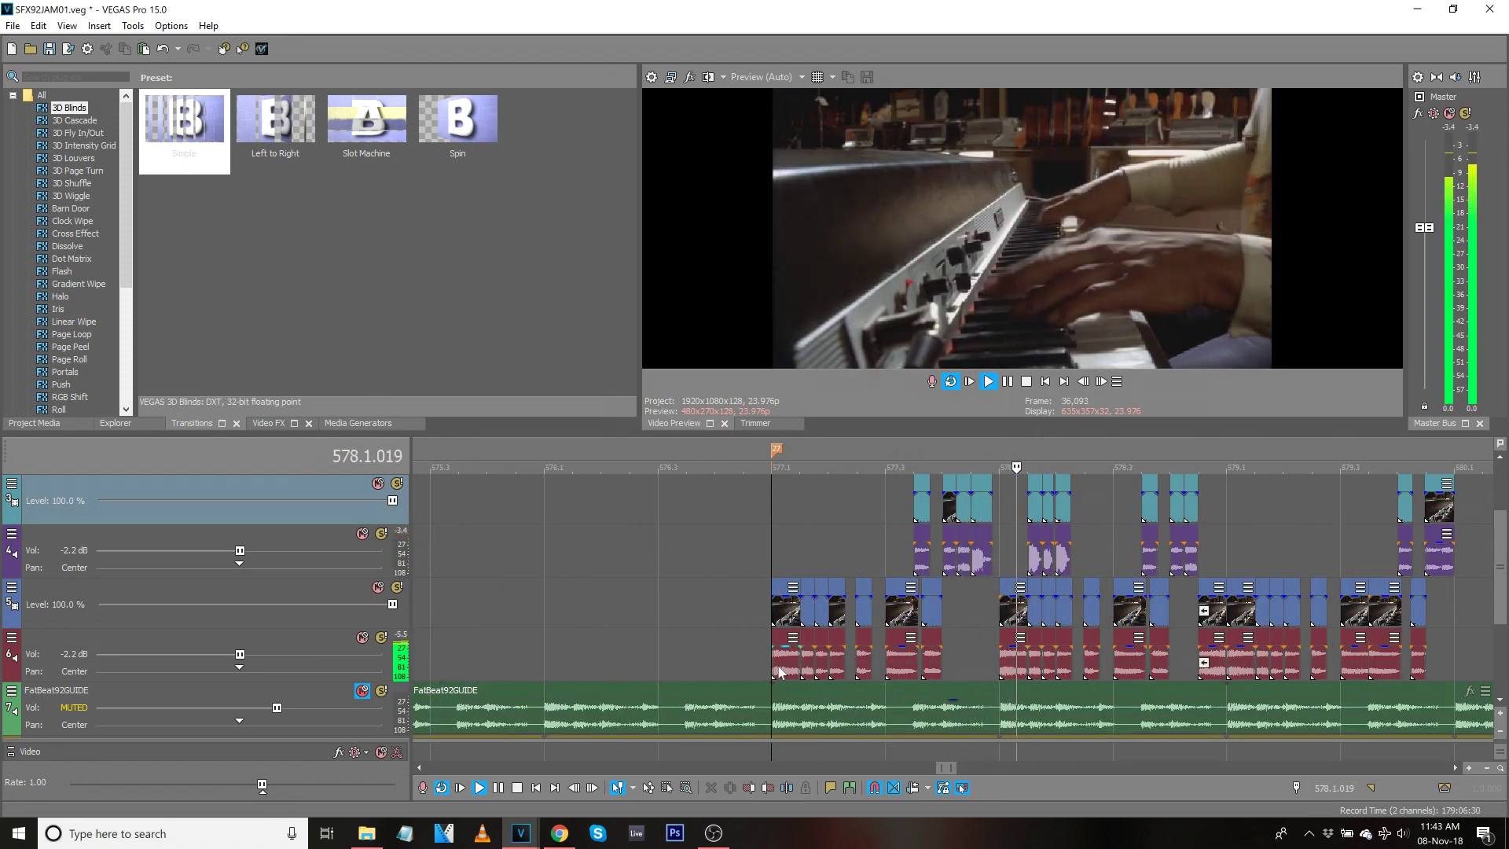
{"action": "key", "text": "space"}
Copy the first bar of keyboard clips at bar 577 and paste it twice in the untitled project, starting at bar 3.
{"action": "left_click", "coordinate": [780, 672]}
{"action": "left_click", "coordinate": [984, 510], "text": "shift"}
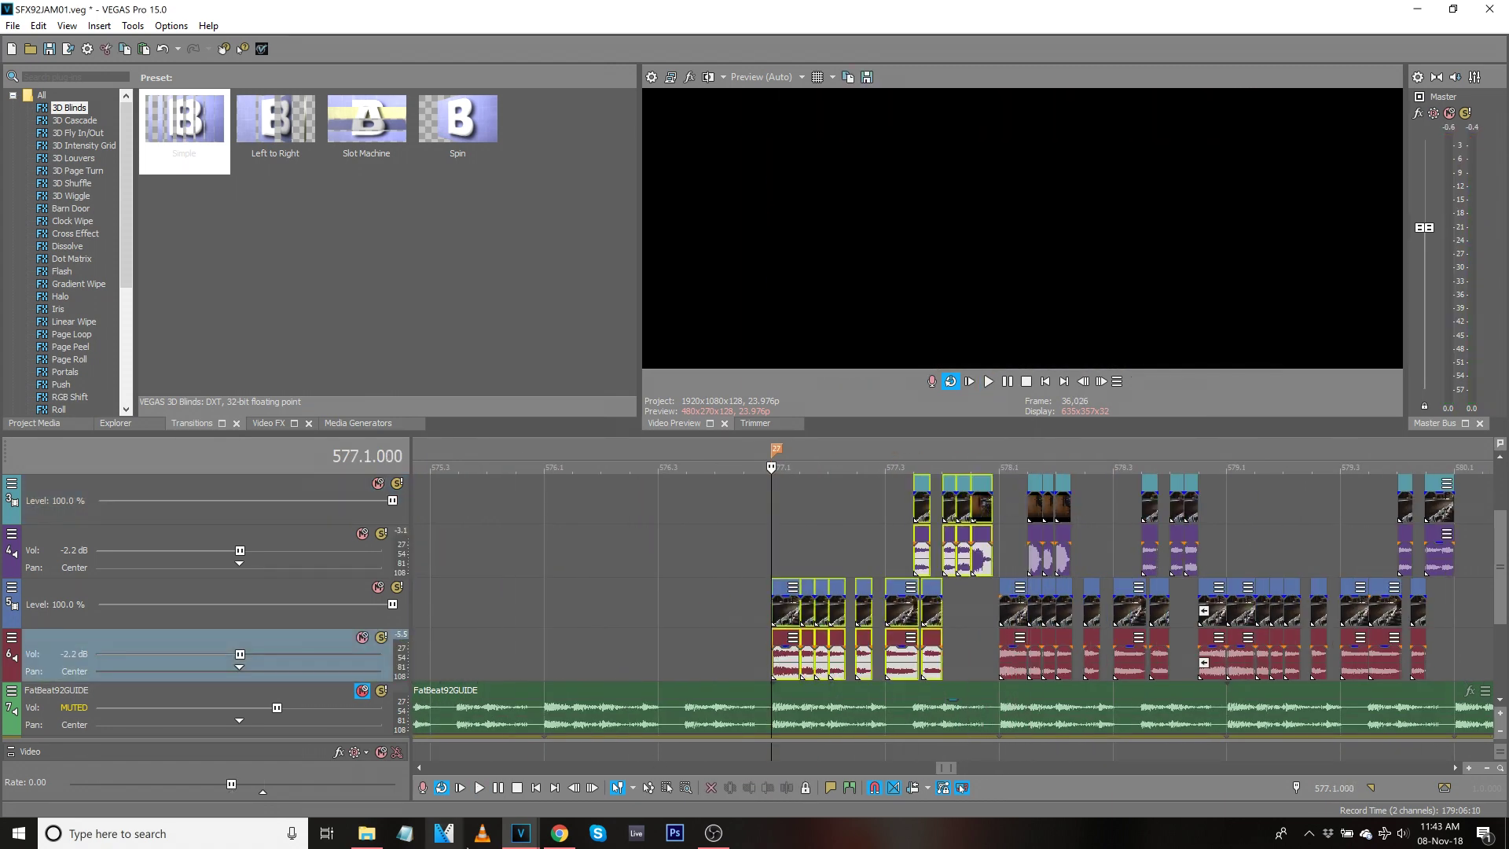
{"action": "mouse_move", "coordinate": [521, 832]}
{"action": "left_click", "coordinate": [550, 782]}
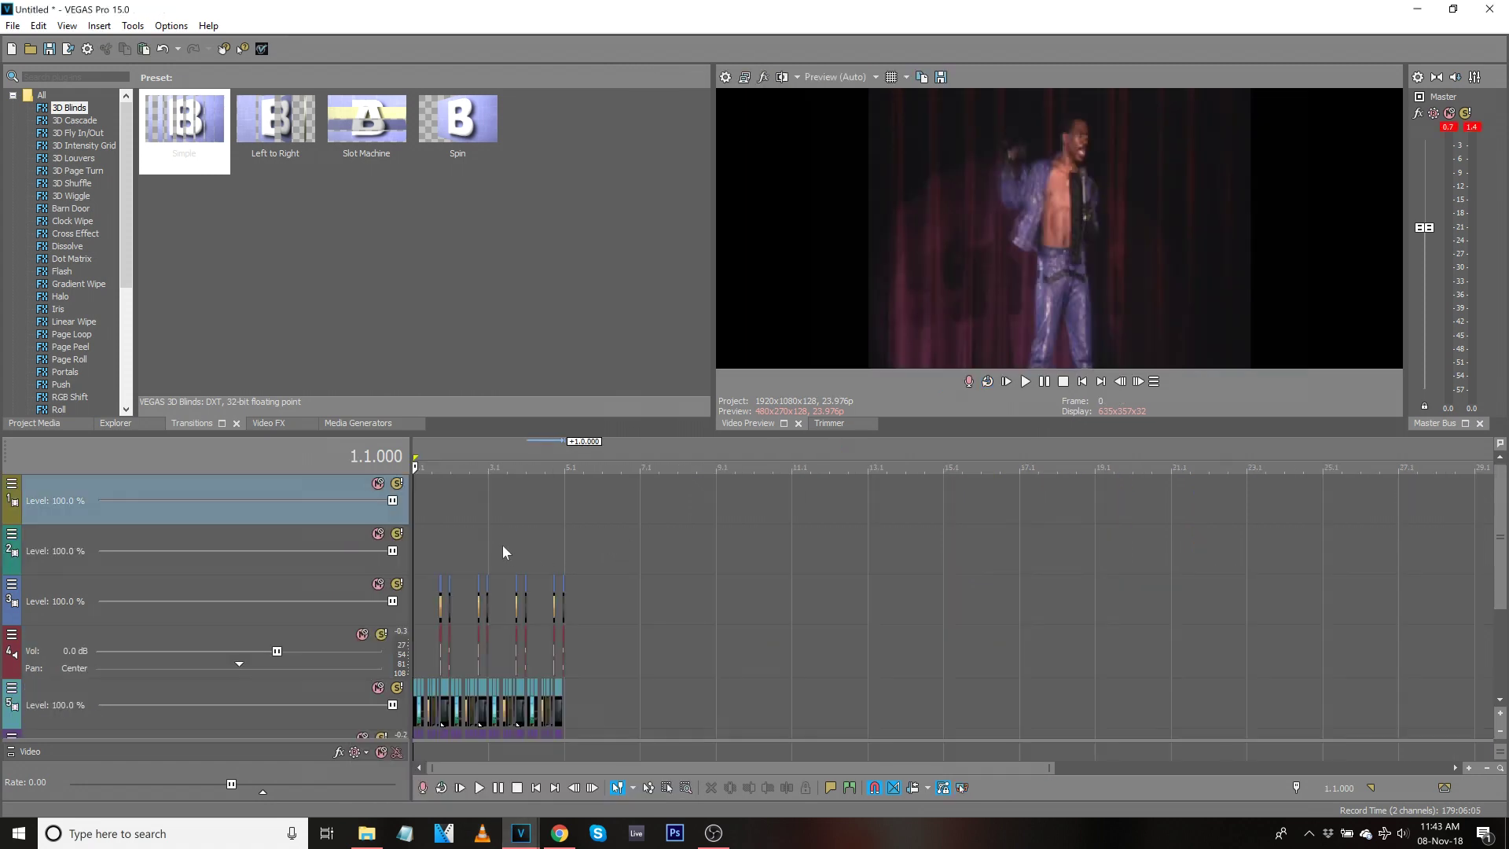
{"action": "key", "text": "ctrl+v"}
{"action": "scroll", "coordinate": [616, 610], "scroll_direction": "up", "scroll_amount": 3}
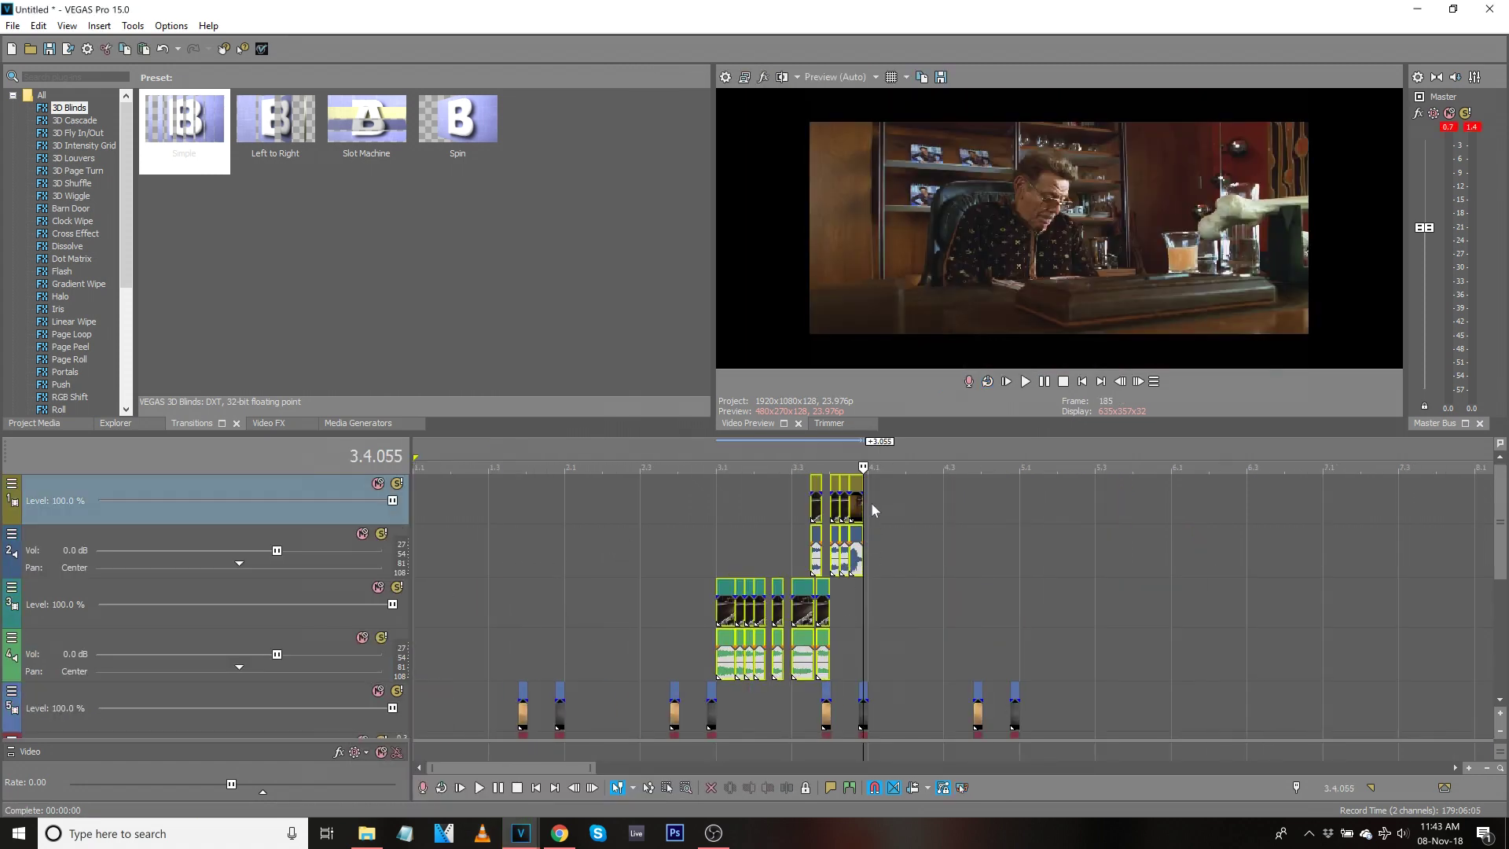
{"action": "key", "text": "ctrl+v"}
Play the pasted keyboard clips together with the repeated beat pattern, starting in bar 2.
{"action": "left_click", "coordinate": [655, 538]}
{"action": "key", "text": "space"}
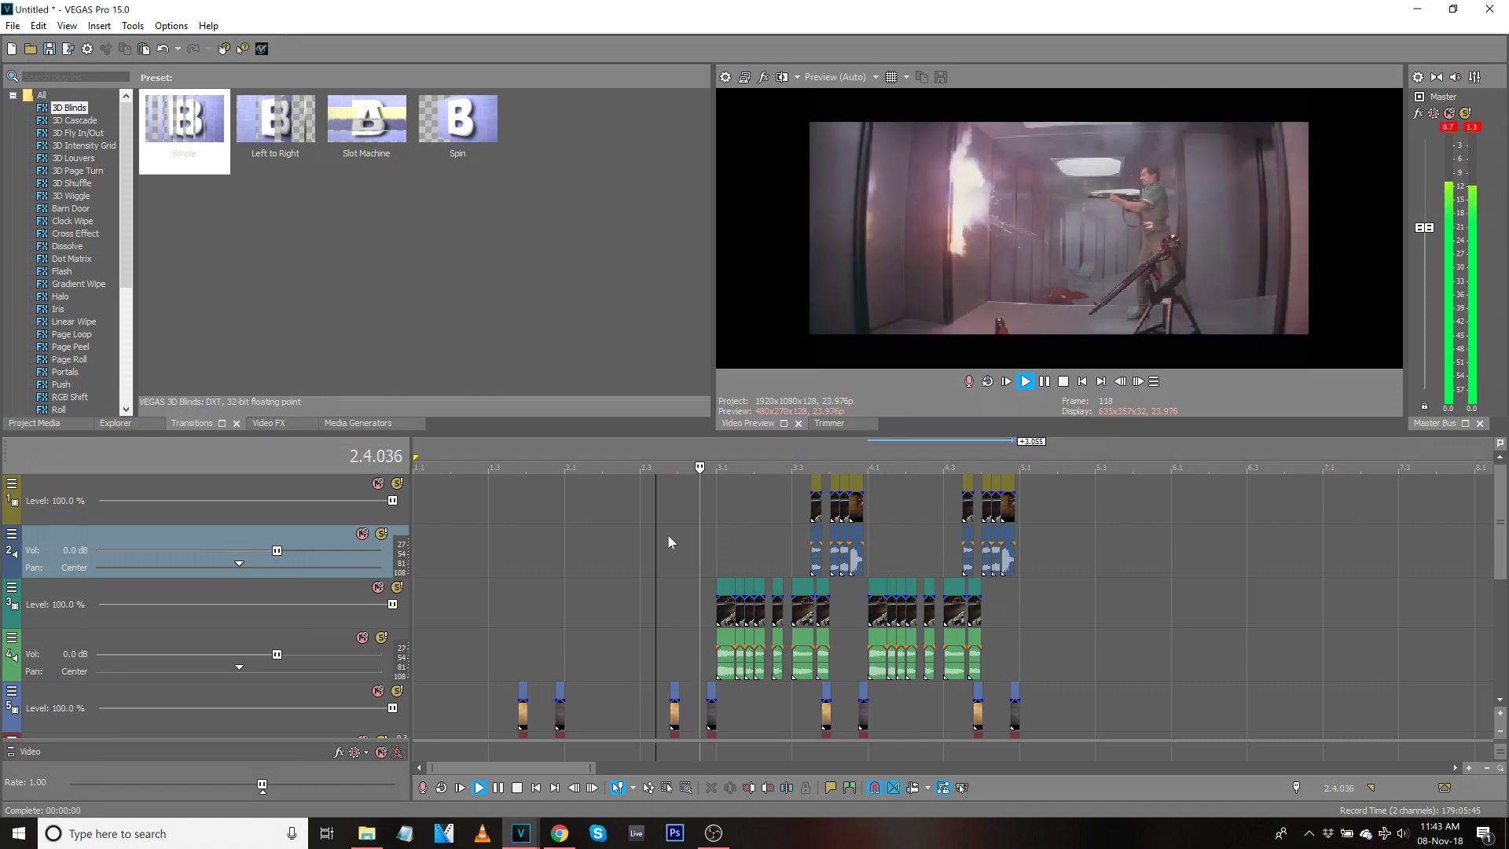
{"action": "scroll", "coordinate": [716, 550], "scroll_direction": "down", "scroll_amount": 3}
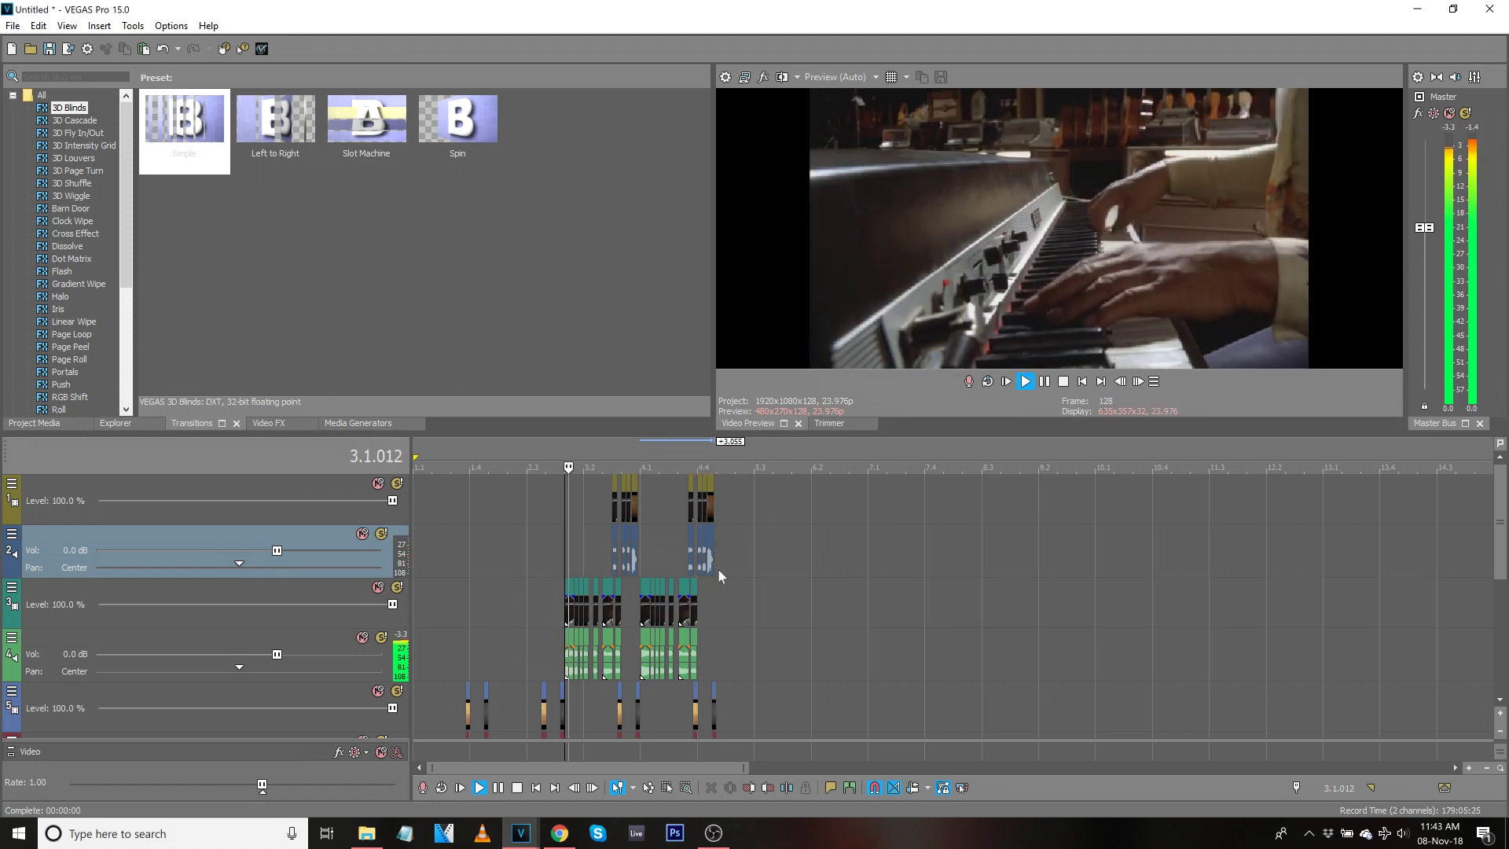
{"action": "key", "text": "space"}
{"action": "scroll", "coordinate": [838, 644], "scroll_direction": "up", "scroll_amount": 5}
{"action": "scroll", "coordinate": [977, 591], "scroll_direction": "down", "scroll_amount": 3}
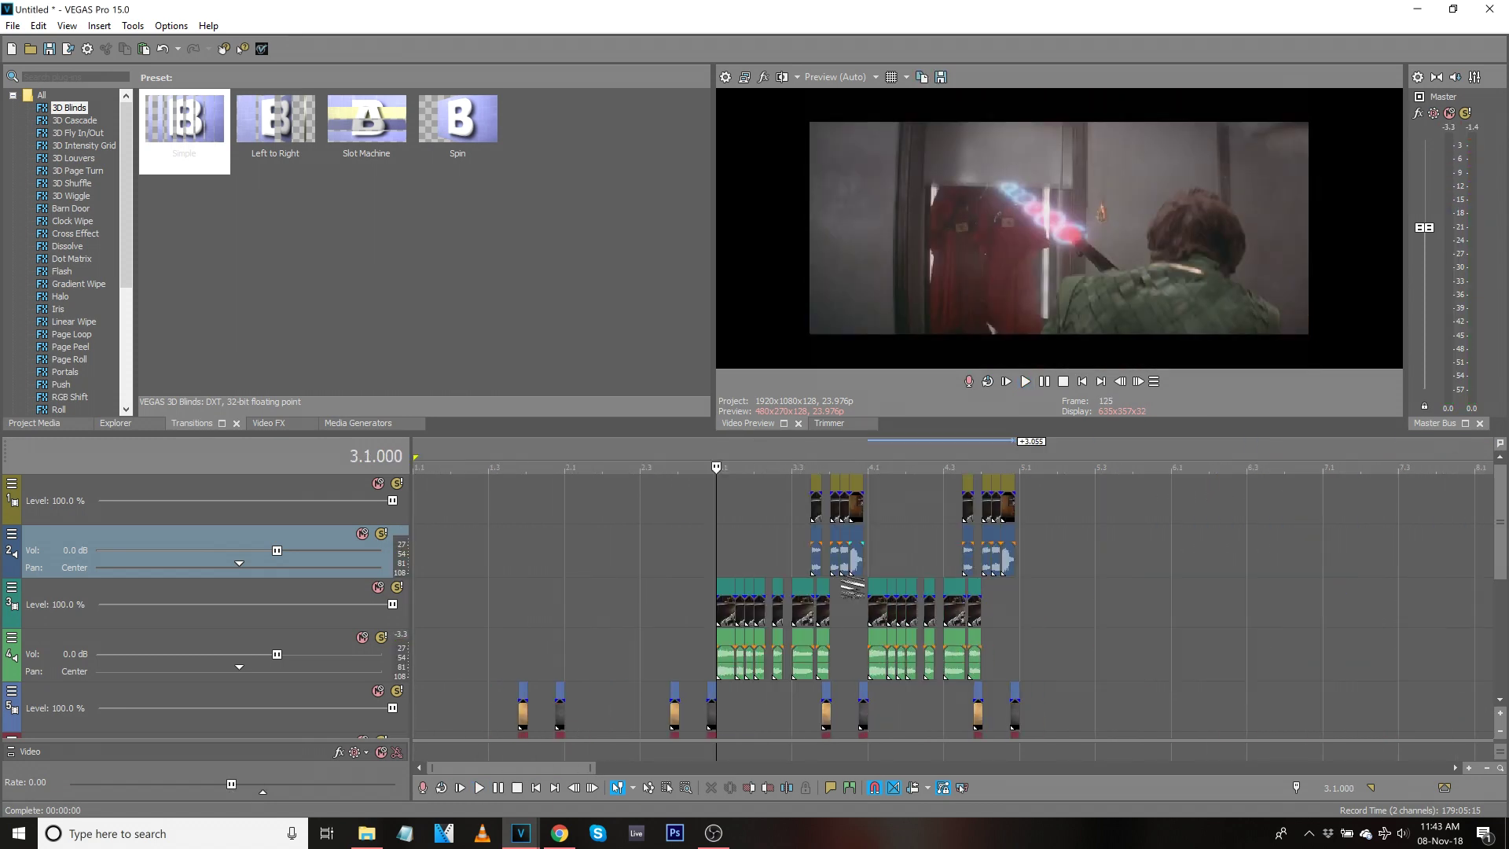
Use Track Motion on track 3 to shrink its keyboard video and place it in the upper-left part of the frame.
{"action": "left_click", "coordinate": [778, 541]}
{"action": "scroll", "coordinate": [1165, 674], "scroll_direction": "up", "scroll_amount": 5}
{"action": "scroll", "coordinate": [994, 679], "scroll_direction": "down", "scroll_amount": 4}
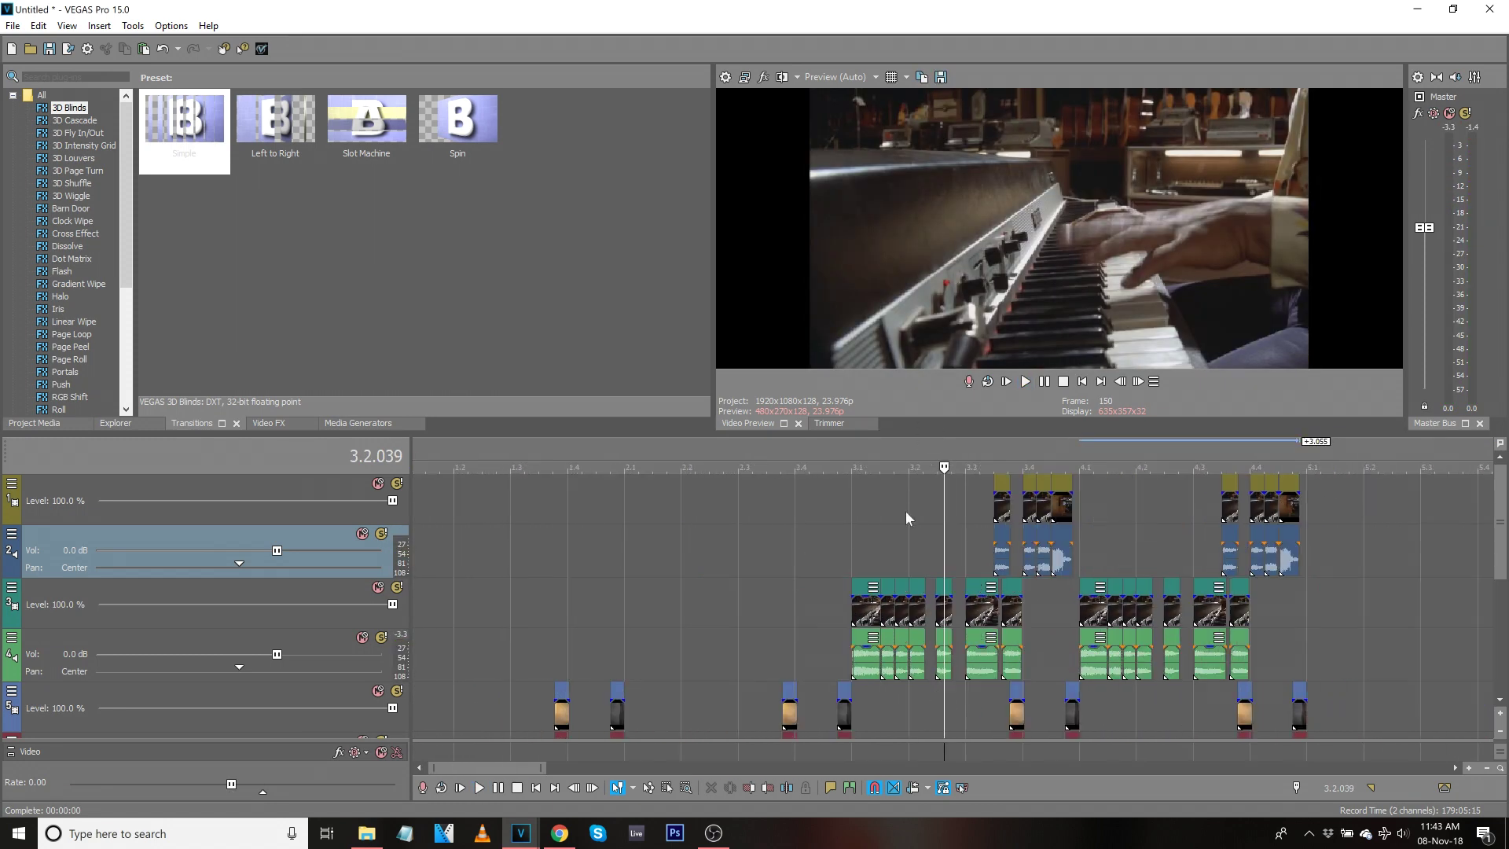
{"action": "scroll", "coordinate": [906, 512], "scroll_direction": "up", "scroll_amount": 5}
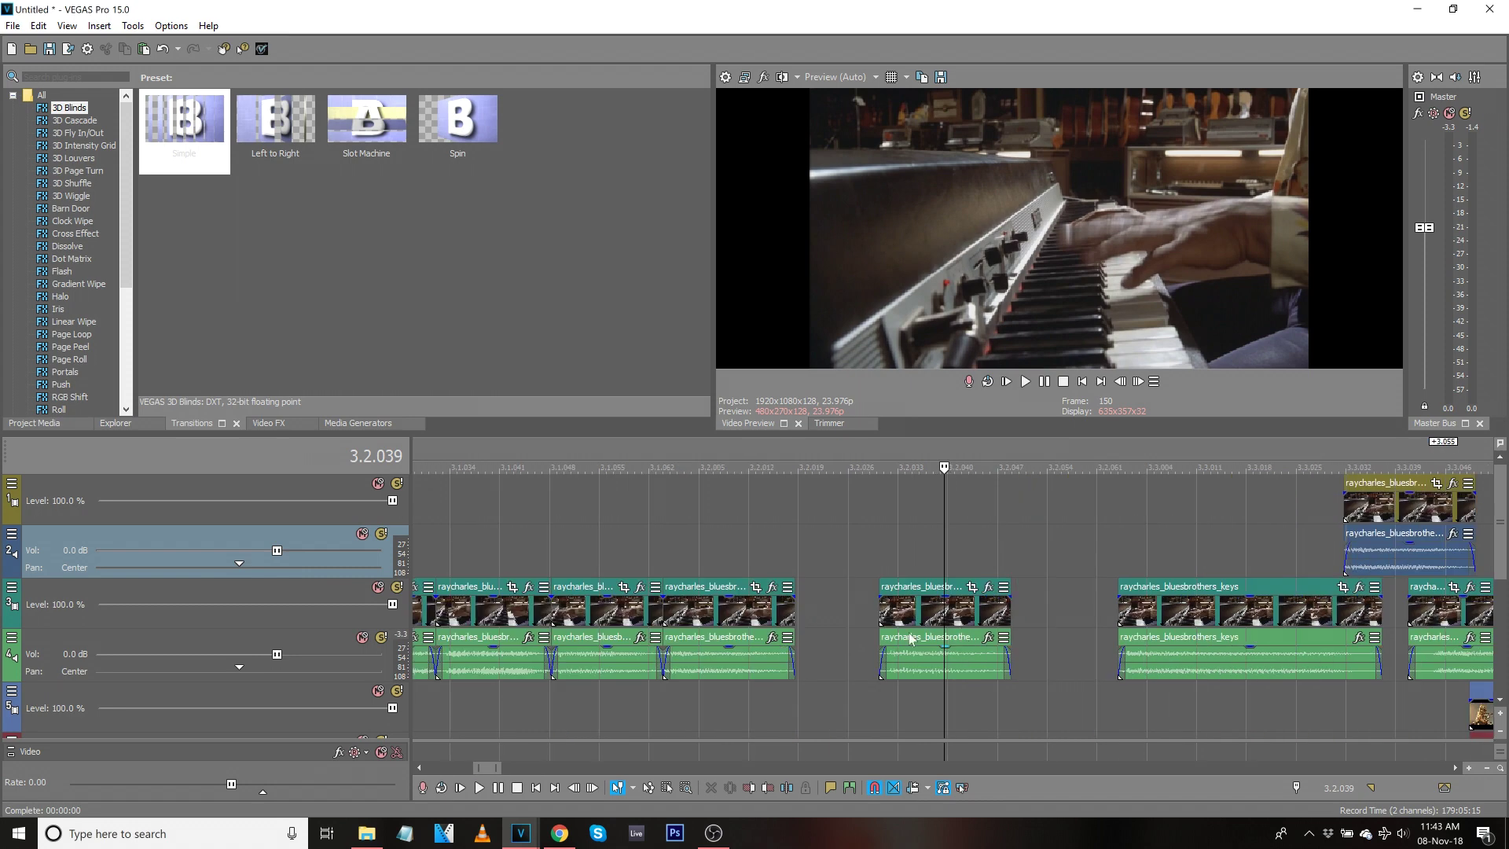
{"action": "left_click", "coordinate": [14, 588]}
{"action": "left_click", "coordinate": [33, 627]}
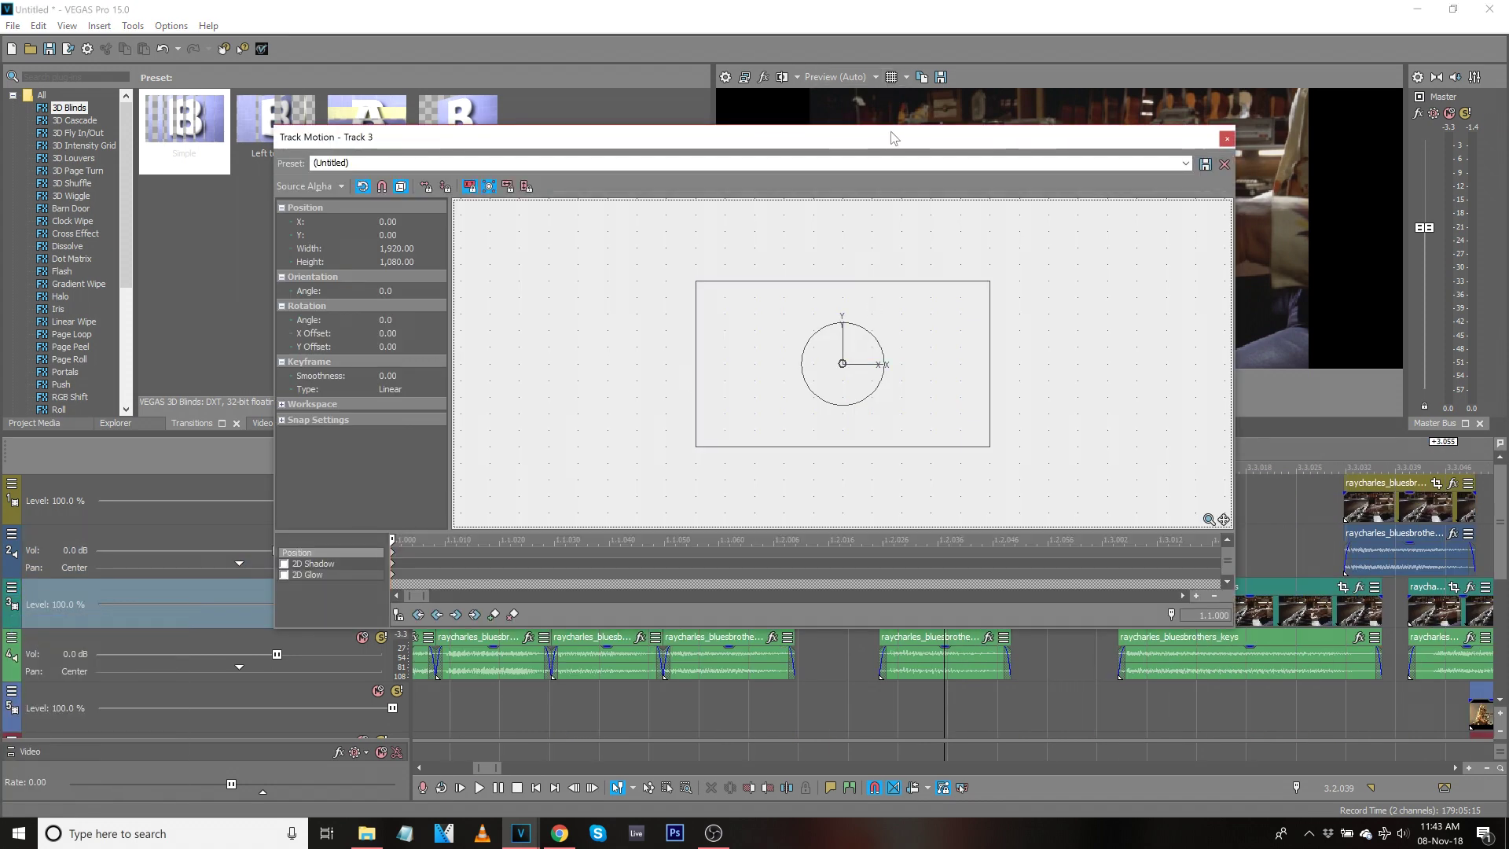
{"action": "left_click_drag", "start_coordinate": [893, 138], "coordinate": [447, 178]}
{"action": "left_click_drag", "start_coordinate": [548, 326], "coordinate": [400, 400]}
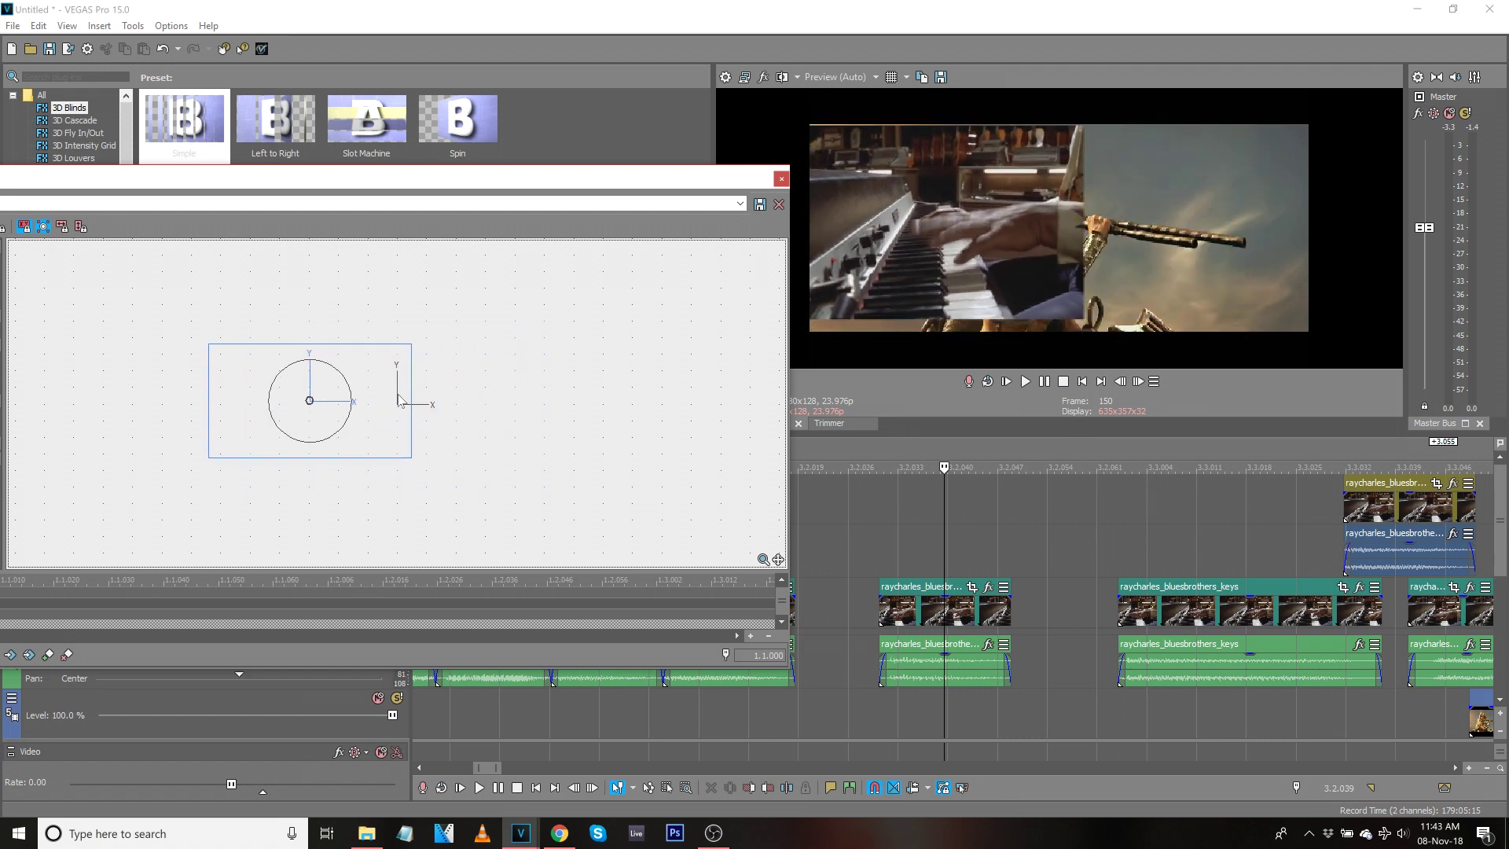
{"action": "left_click", "coordinate": [780, 180]}
{"action": "scroll", "coordinate": [1037, 685], "scroll_direction": "down", "scroll_amount": 10}
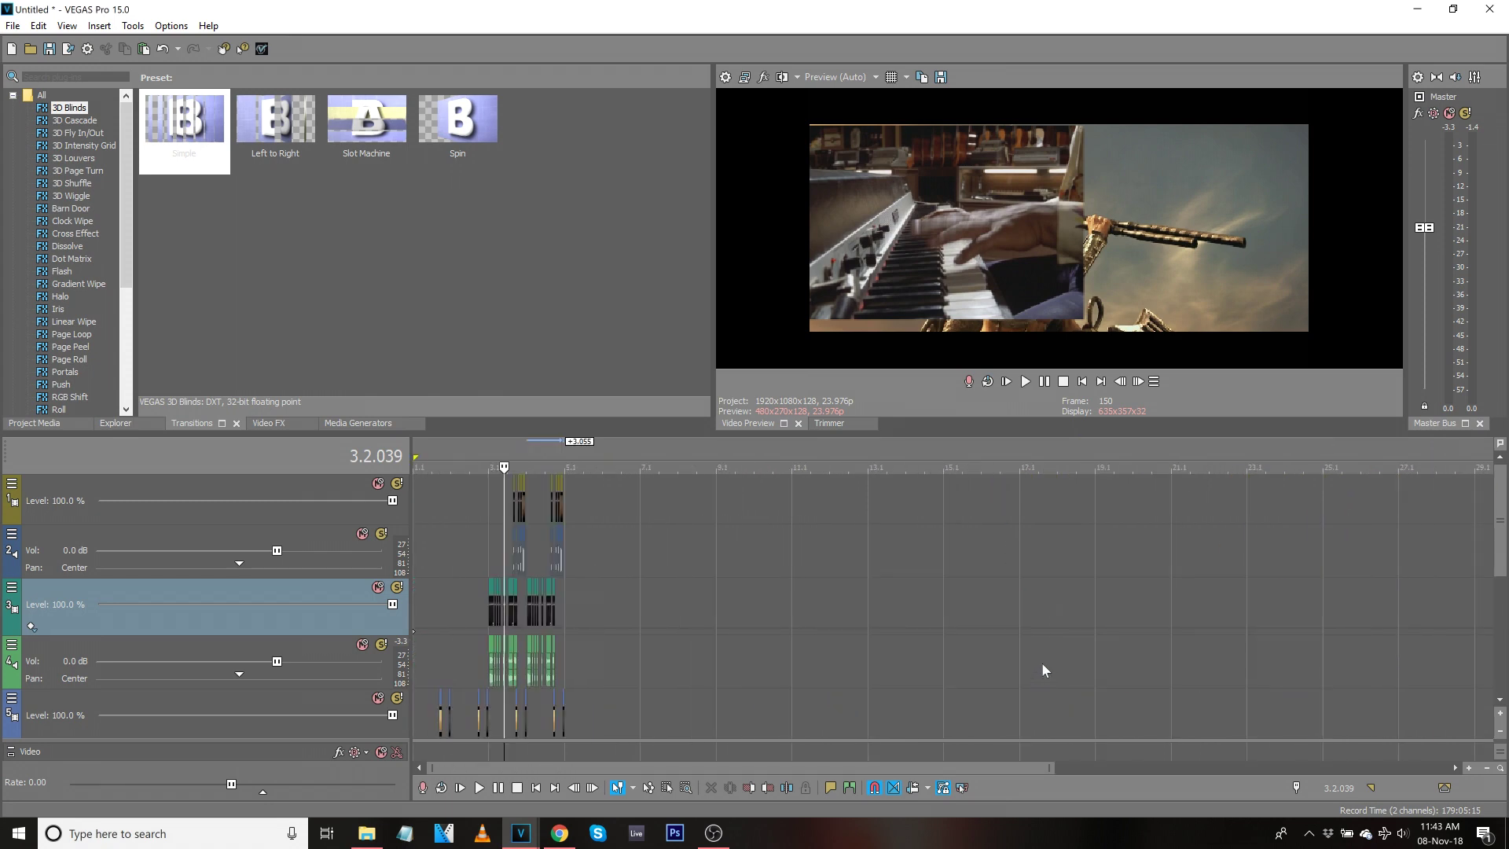